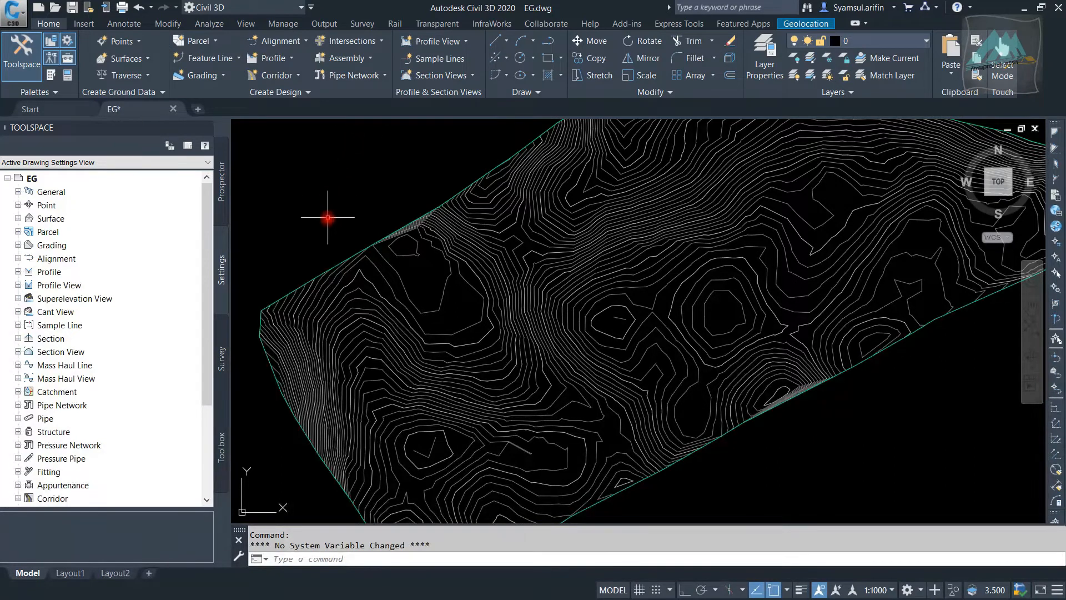
# Examine the contours and outer boundary of the EG surface, both up close and as a whole
pyautogui.scroll(-2, 333, 234)
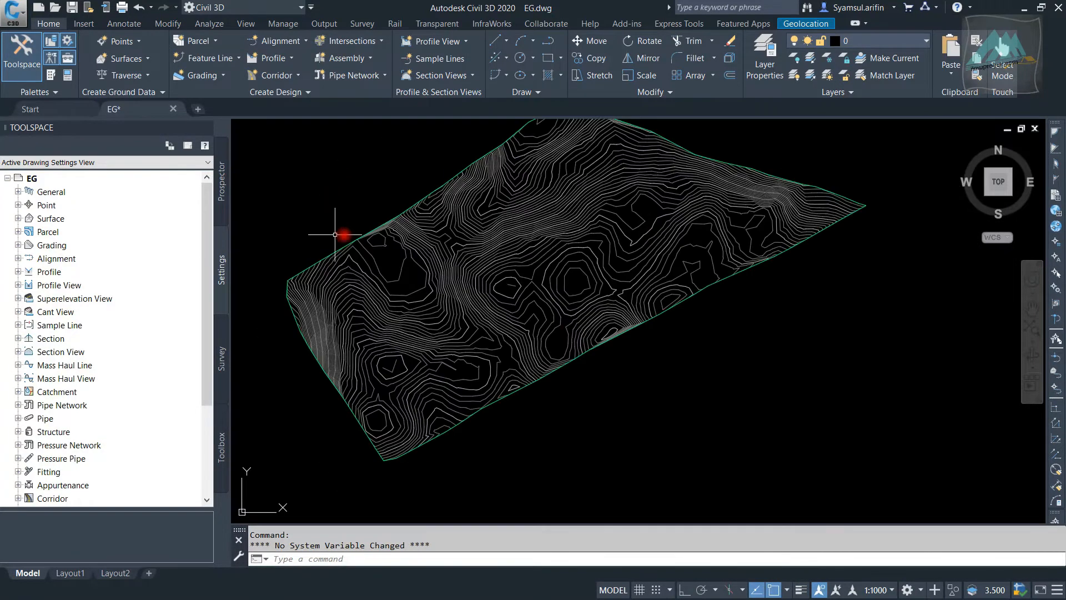
pyautogui.moveTo(487, 257)
pyautogui.mouseDown(button='middle')
pyautogui.moveTo(528, 272)
pyautogui.moveTo(538, 297)
pyautogui.moveTo(577, 278)
pyautogui.mouseUp(button='middle')
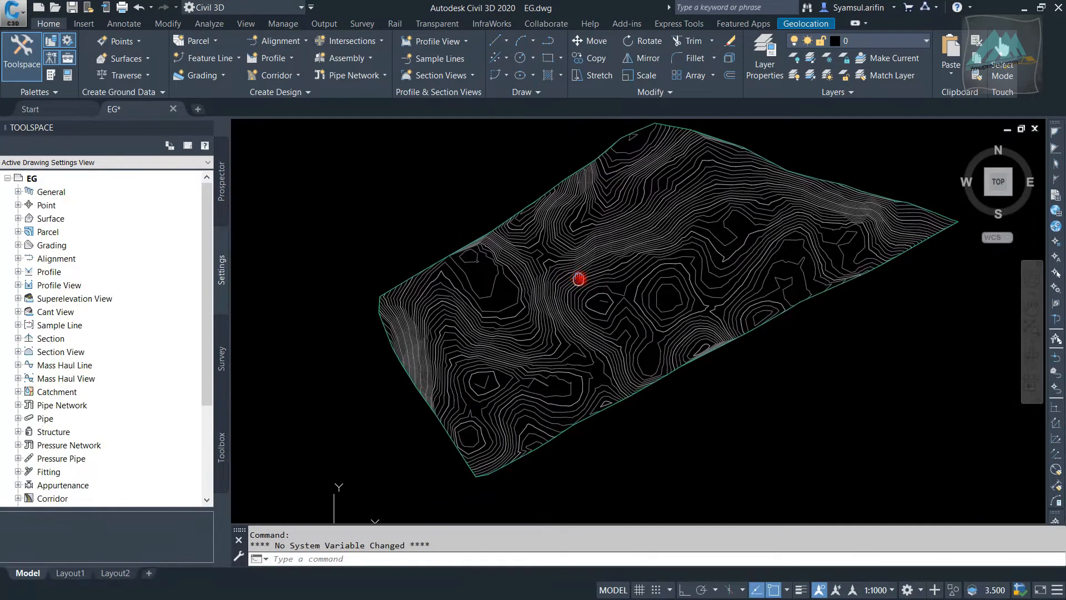
pyautogui.scroll(2, 588, 263)
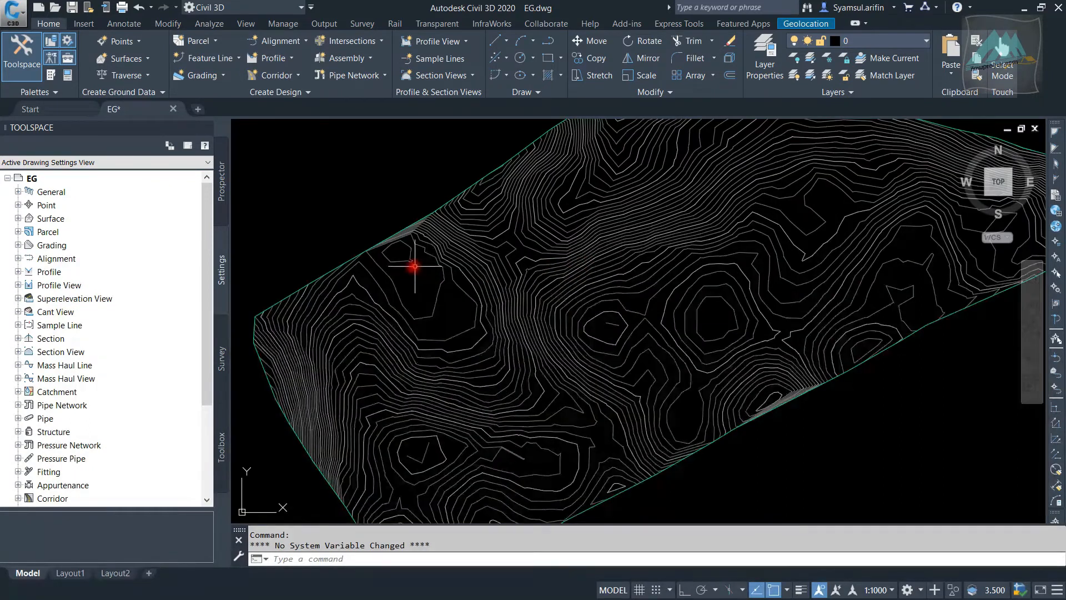
pyautogui.scroll(-3, 412, 283)
pyautogui.scroll(3, 411, 265)
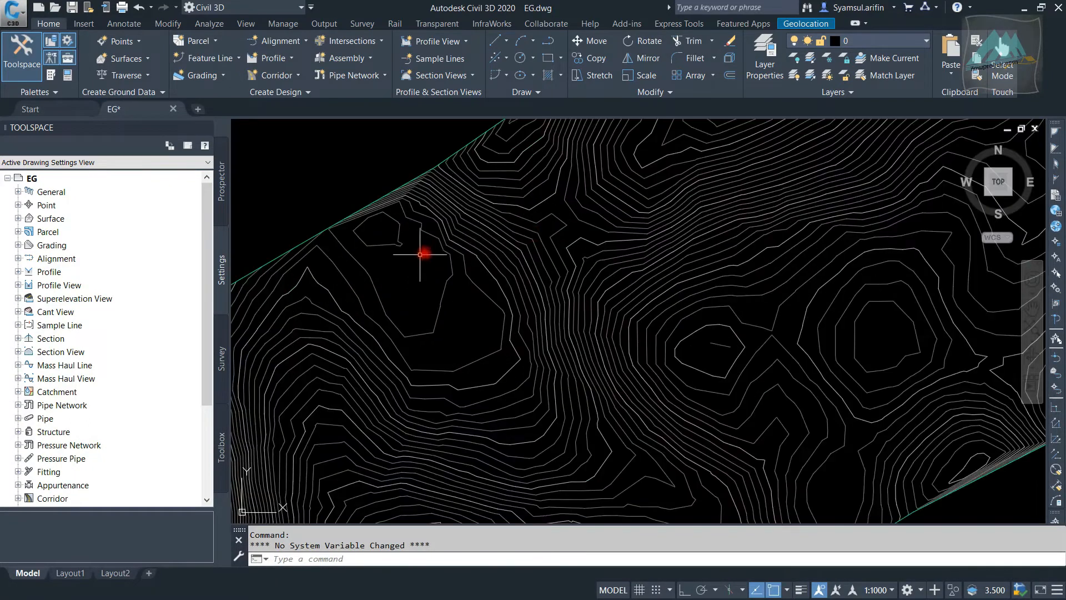
pyautogui.scroll(-1, 590, 236)
pyautogui.moveTo(513, 223); pyautogui.dragTo(428, 154, button='middle')
pyautogui.scroll(1, 485, 219)
pyautogui.scroll(-3, 488, 219)
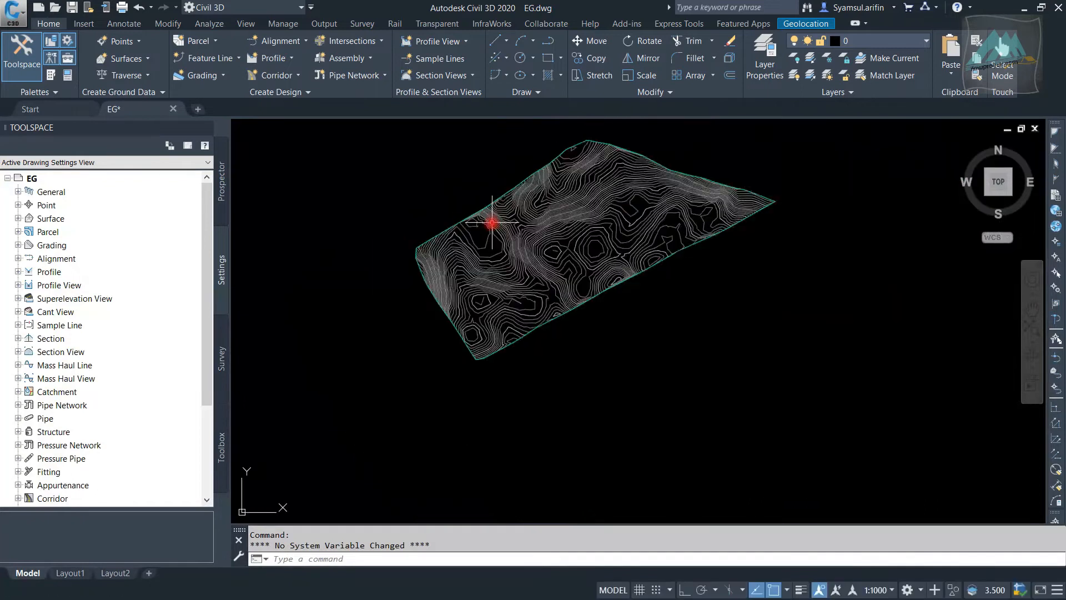
pyautogui.scroll(3, 476, 228)
pyautogui.scroll(-2, 374, 276)
pyautogui.scroll(3, 392, 276)
pyautogui.scroll(-2, 392, 278)
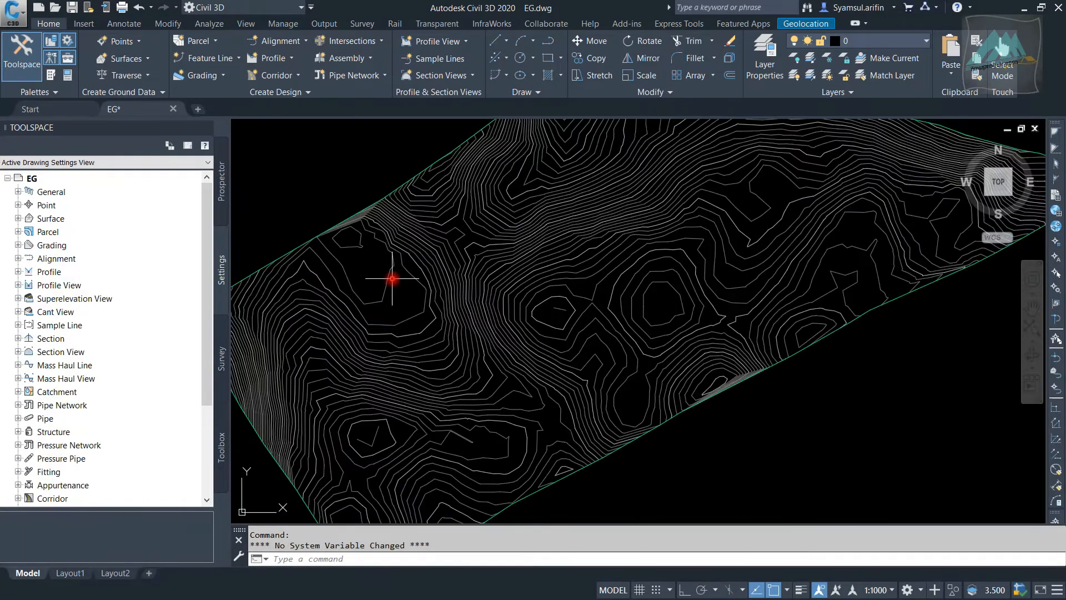
pyautogui.scroll(-3, 393, 278)
pyautogui.moveTo(392, 278); pyautogui.dragTo(436, 257, button='middle')
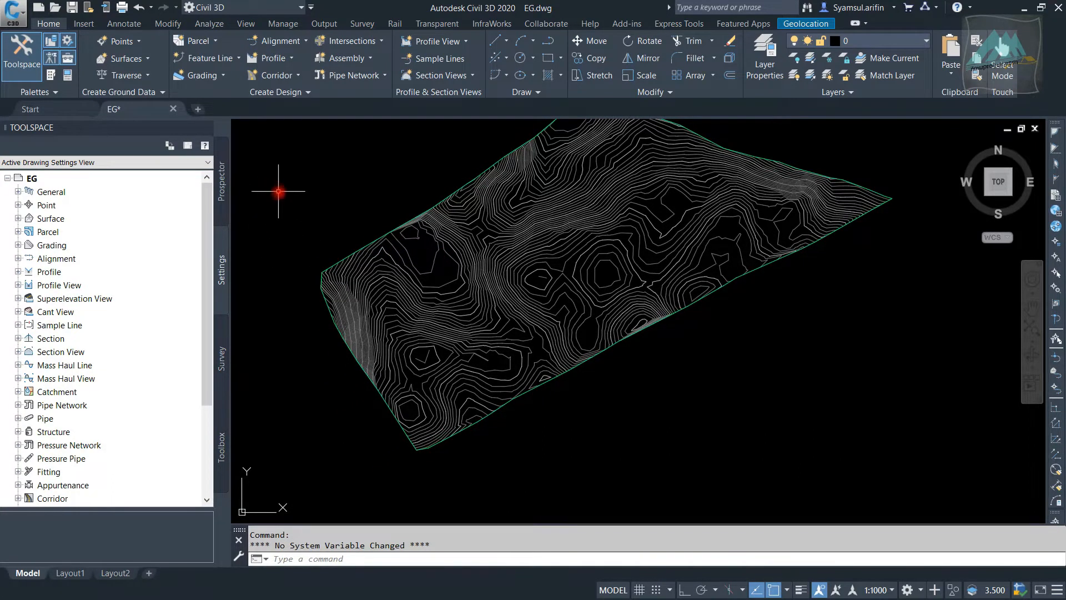
pyautogui.moveTo(291, 208); pyautogui.dragTo(335, 259, button='middle')
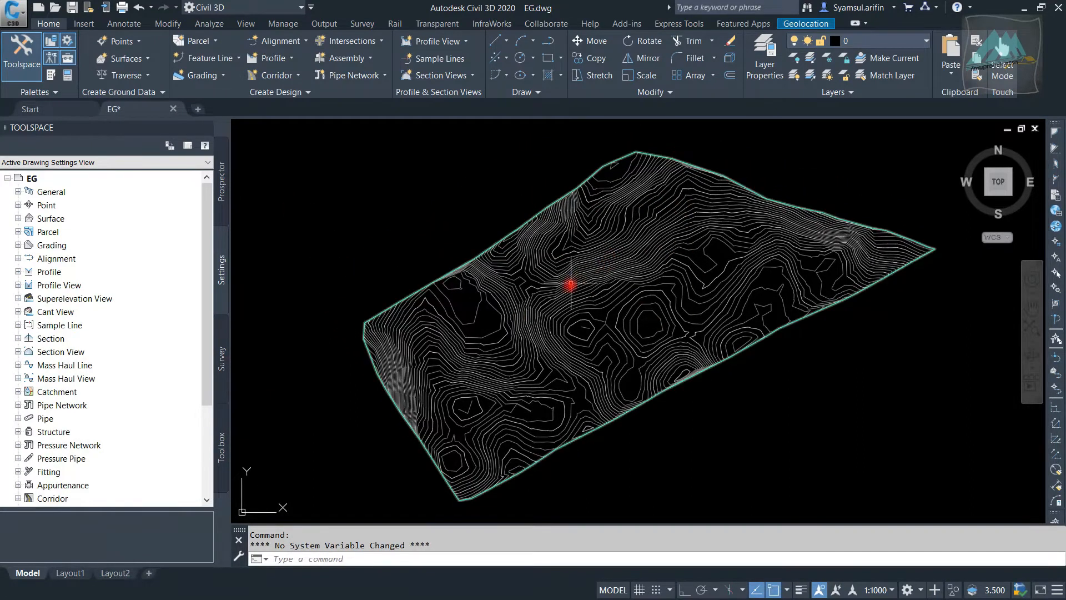
pyautogui.moveTo(521, 328)
pyautogui.mouseDown(button='middle')
pyautogui.moveTo(492, 262)
pyautogui.moveTo(504, 281)
pyautogui.mouseUp(button='middle')
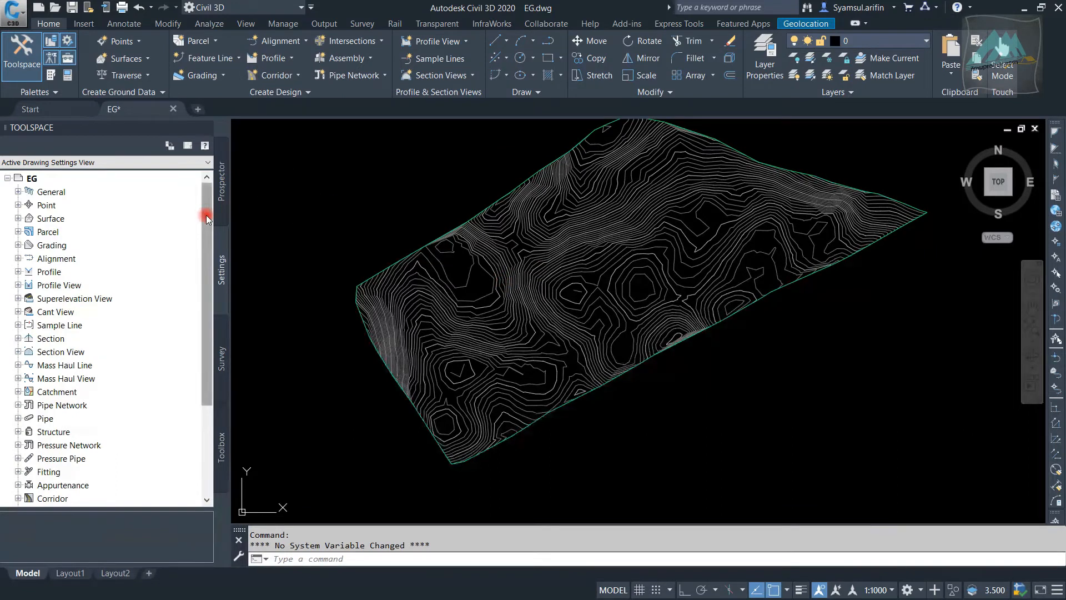
# Open the properties of the Eg point group and place the dialog beside the surface
pyautogui.click(221, 177)
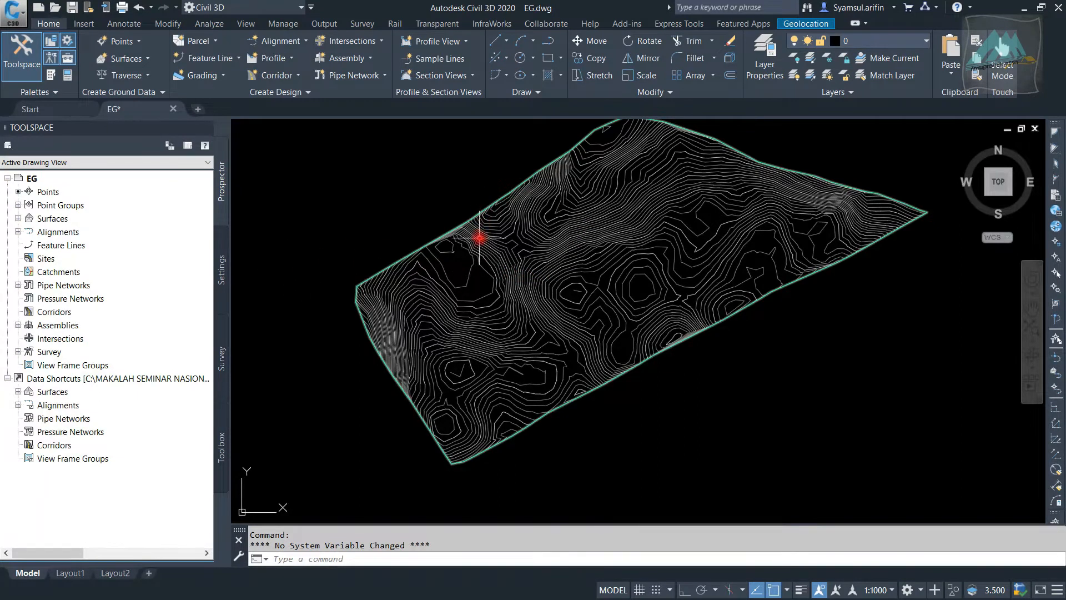
pyautogui.click(17, 219)
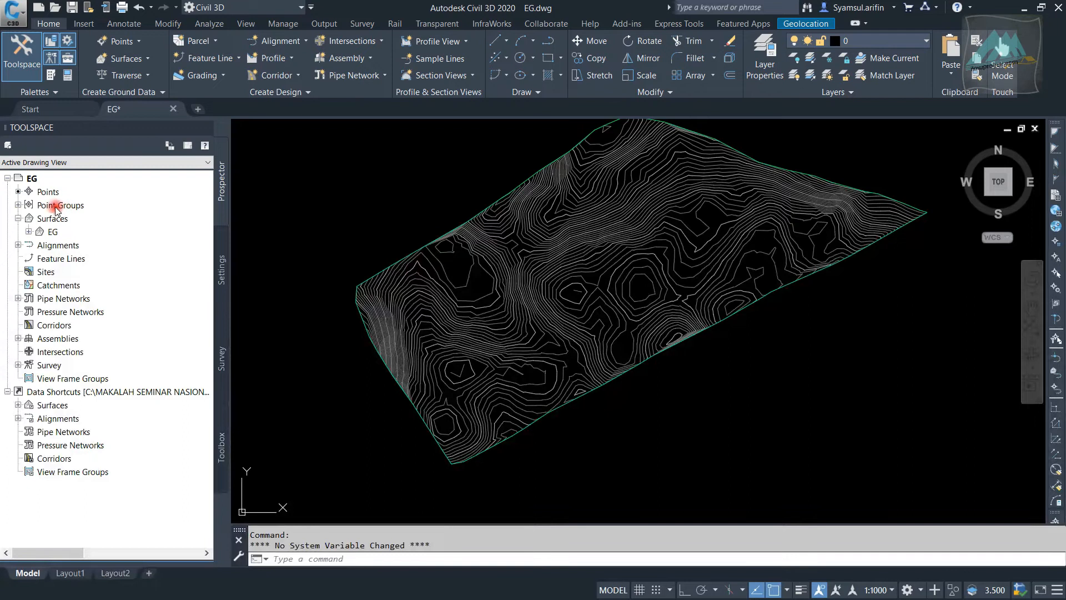
pyautogui.click(20, 205)
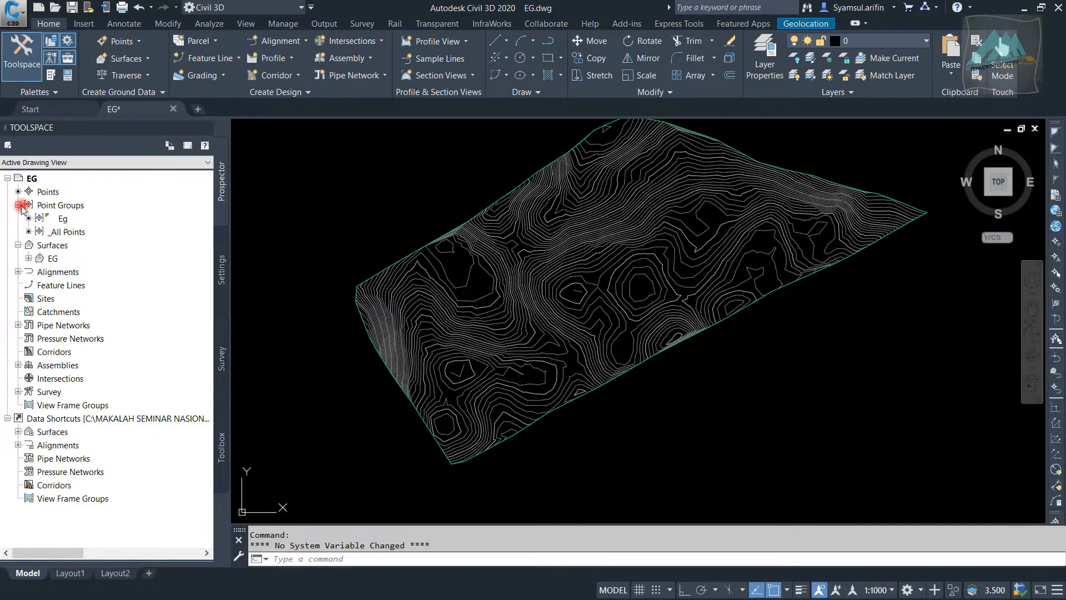
pyautogui.click(62, 220)
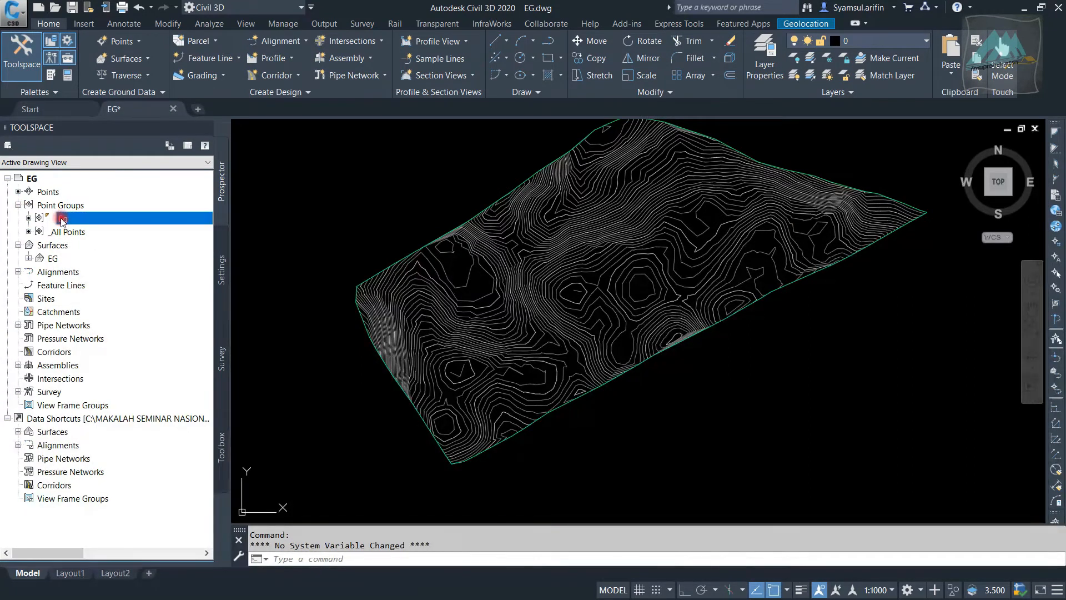
pyautogui.rightClick(63, 221)
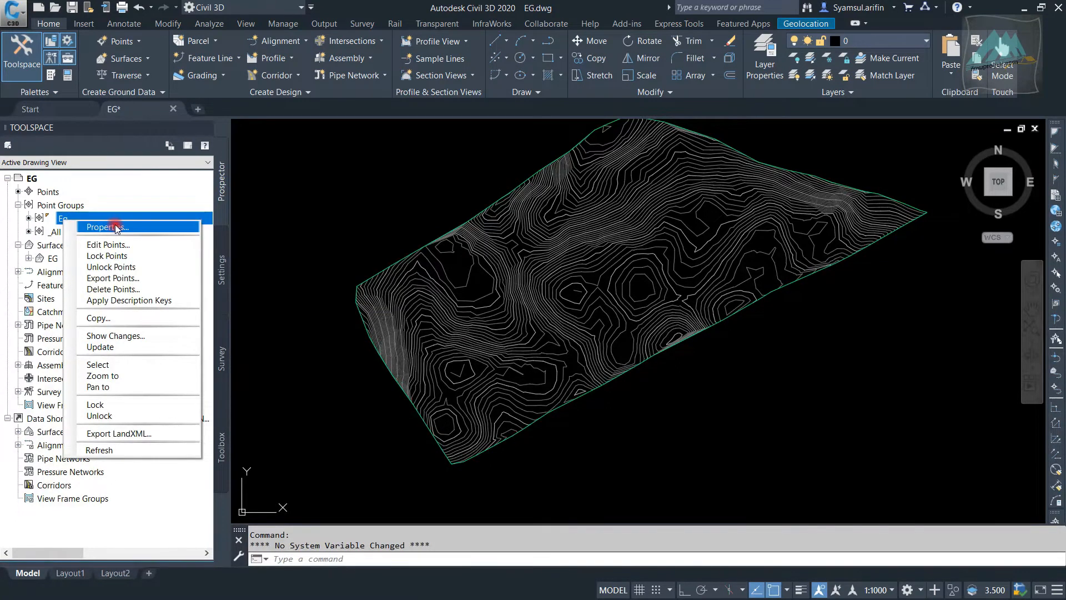
pyautogui.click(116, 226)
pyautogui.moveTo(472, 142); pyautogui.dragTo(685, 121)
# Set the Eg point group's point style to Drill Hole and its point label style to Elevation Only
pyautogui.click(532, 281)
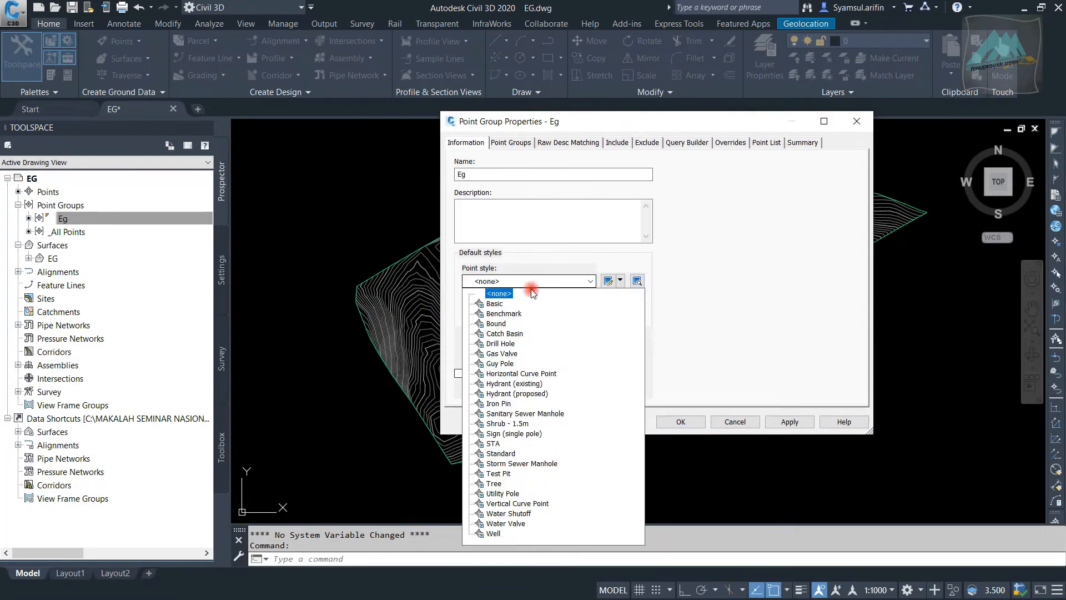
pyautogui.click(493, 304)
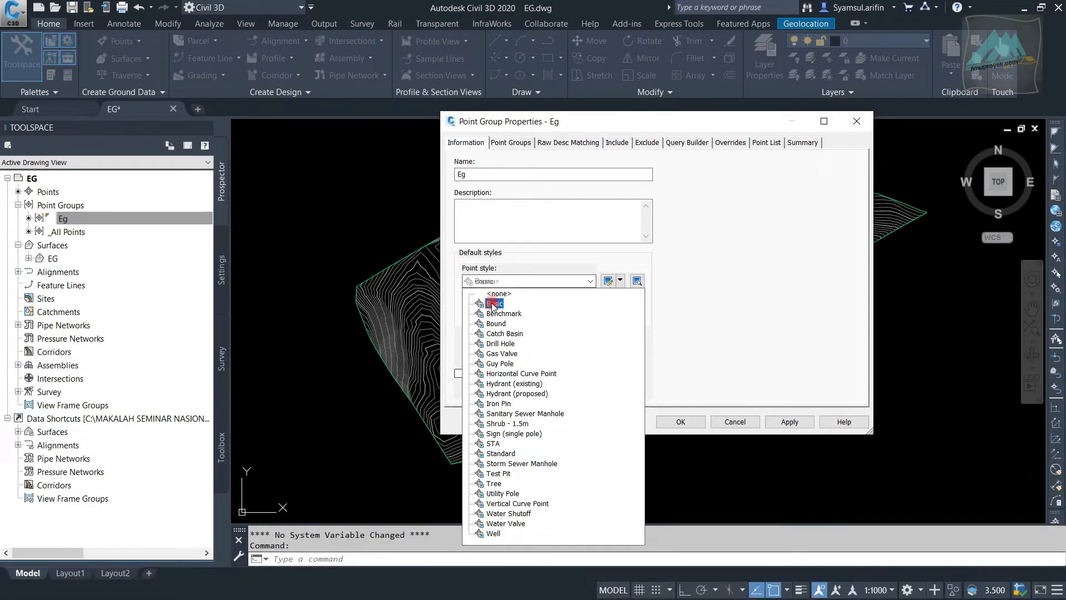
pyautogui.click(505, 344)
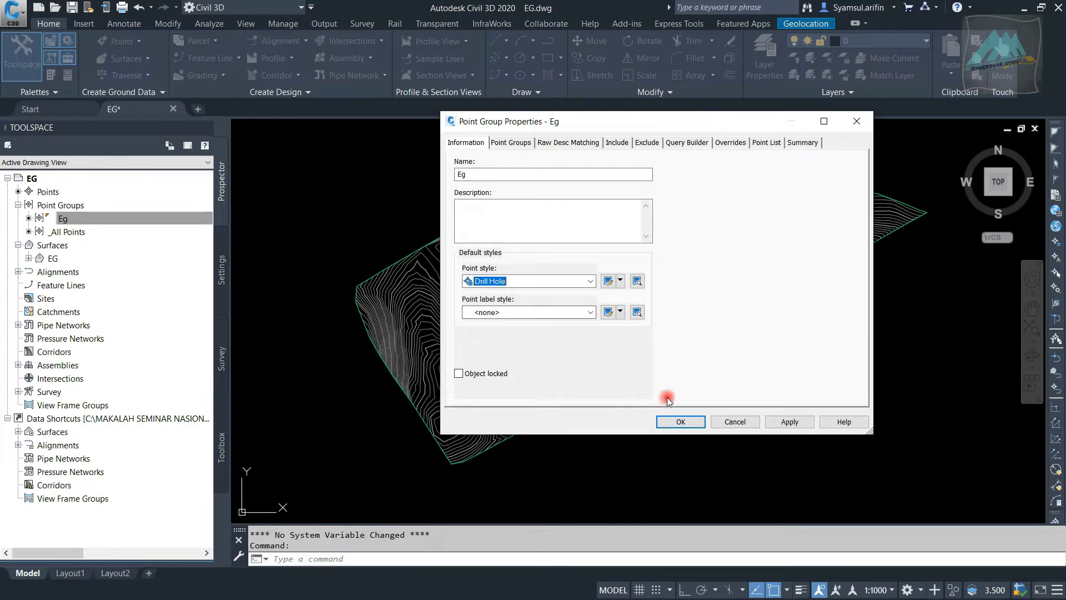
pyautogui.click(562, 315)
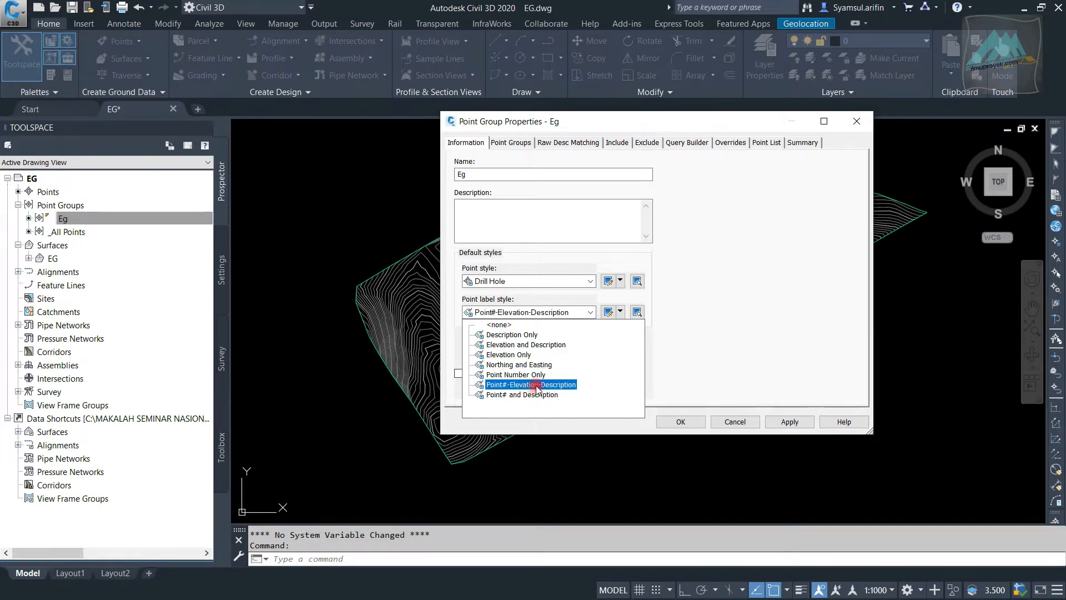
pyautogui.click(525, 335)
pyautogui.click(527, 312)
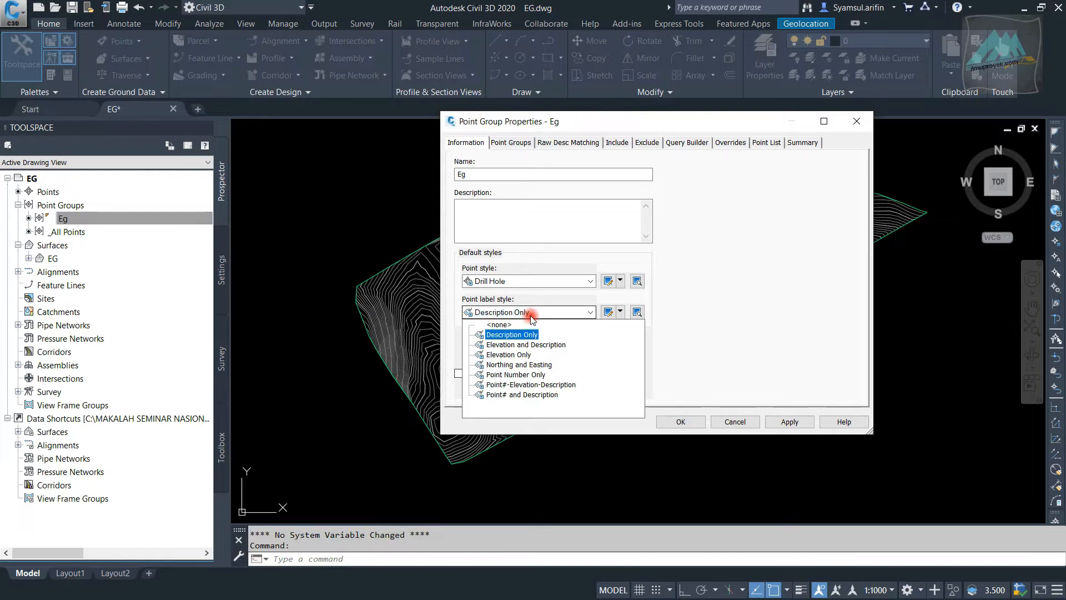
pyautogui.click(521, 354)
pyautogui.click(683, 422)
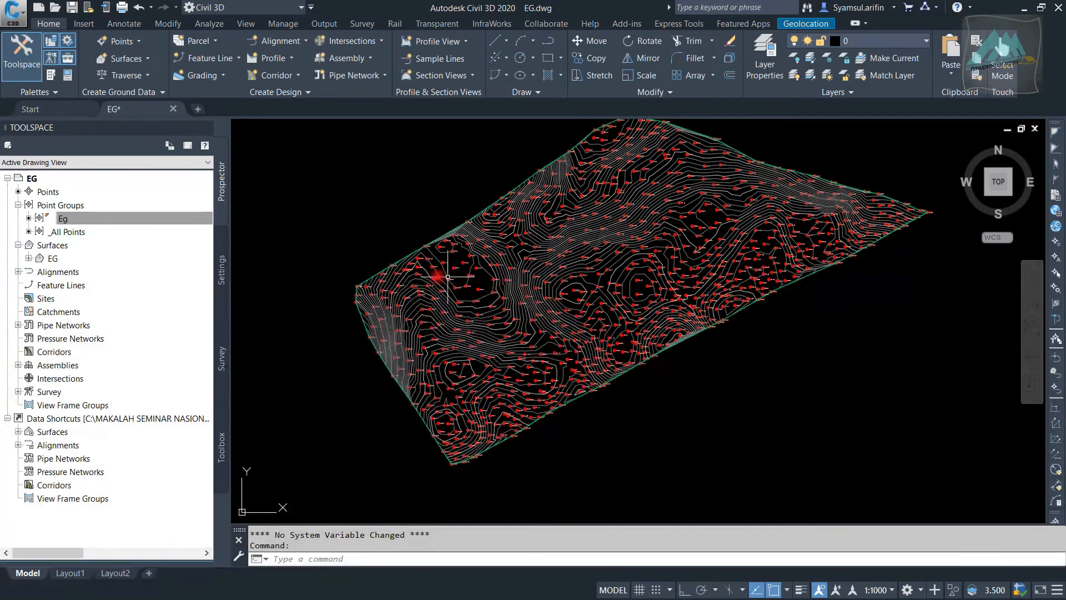
# Examine the point markers and their elevation labels across the surface, especially near the western boundary corner
pyautogui.scroll(6, 376, 286)
pyautogui.scroll(-4, 463, 204)
pyautogui.moveTo(463, 203)
pyautogui.mouseDown(button='middle')
pyautogui.moveTo(484, 266)
pyautogui.moveTo(473, 265)
pyautogui.mouseUp(button='middle')
pyautogui.scroll(-2, 474, 265)
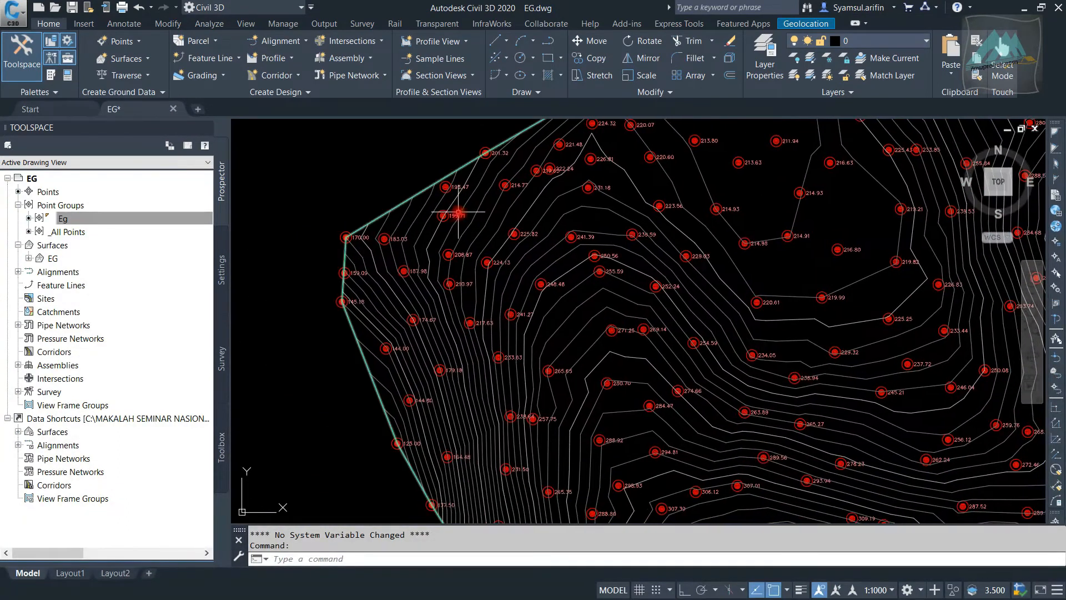
pyautogui.scroll(-2, 453, 221)
pyautogui.moveTo(699, 254)
pyautogui.mouseDown(button='middle')
pyautogui.moveTo(503, 276)
pyautogui.moveTo(462, 307)
pyautogui.moveTo(687, 268)
pyautogui.mouseUp(button='middle')
pyautogui.scroll(6, 454, 187)
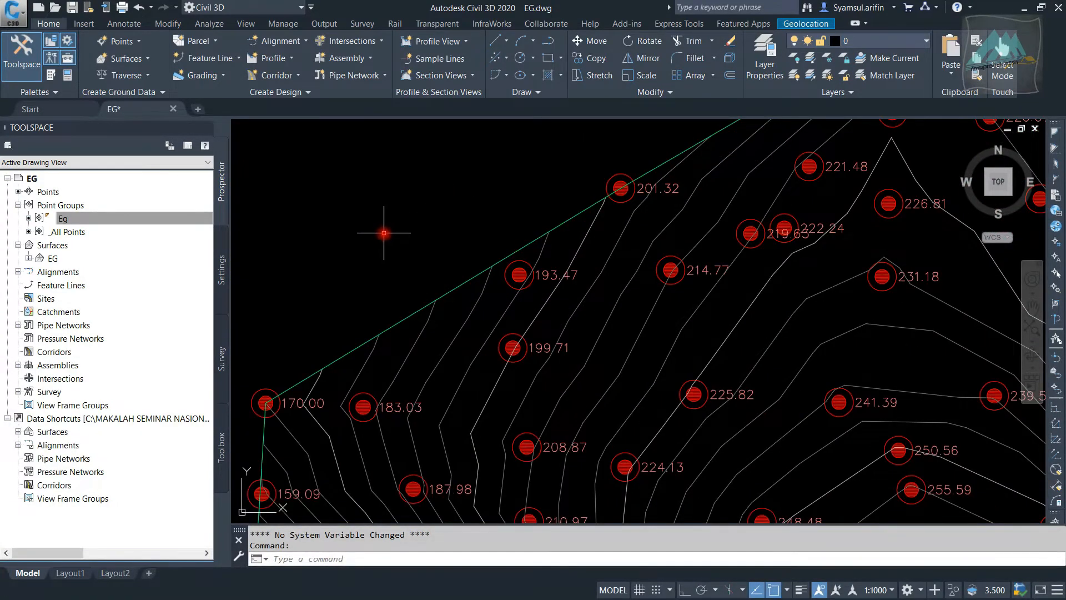
pyautogui.scroll(-3, 374, 238)
pyautogui.scroll(5, 480, 249)
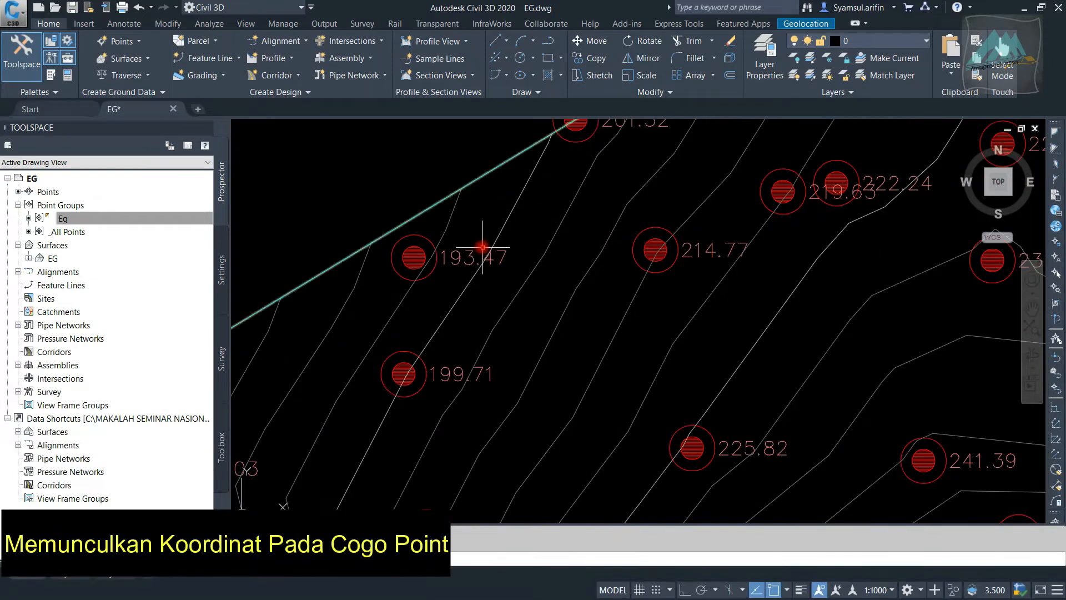
pyautogui.scroll(-2, 463, 257)
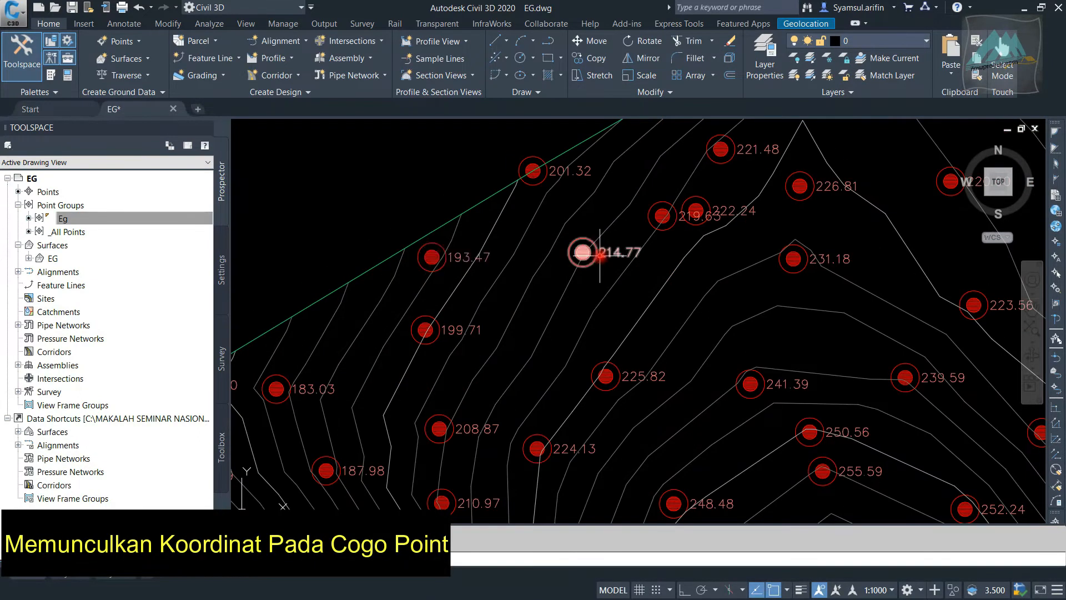
pyautogui.scroll(-4, 605, 261)
pyautogui.scroll(5, 561, 245)
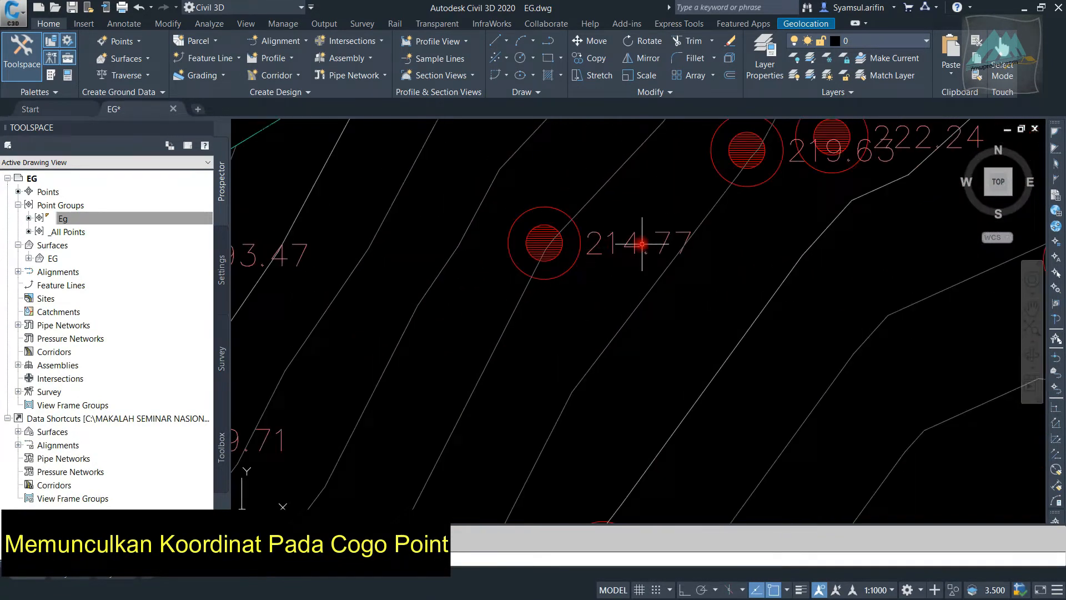
pyautogui.scroll(-3, 614, 245)
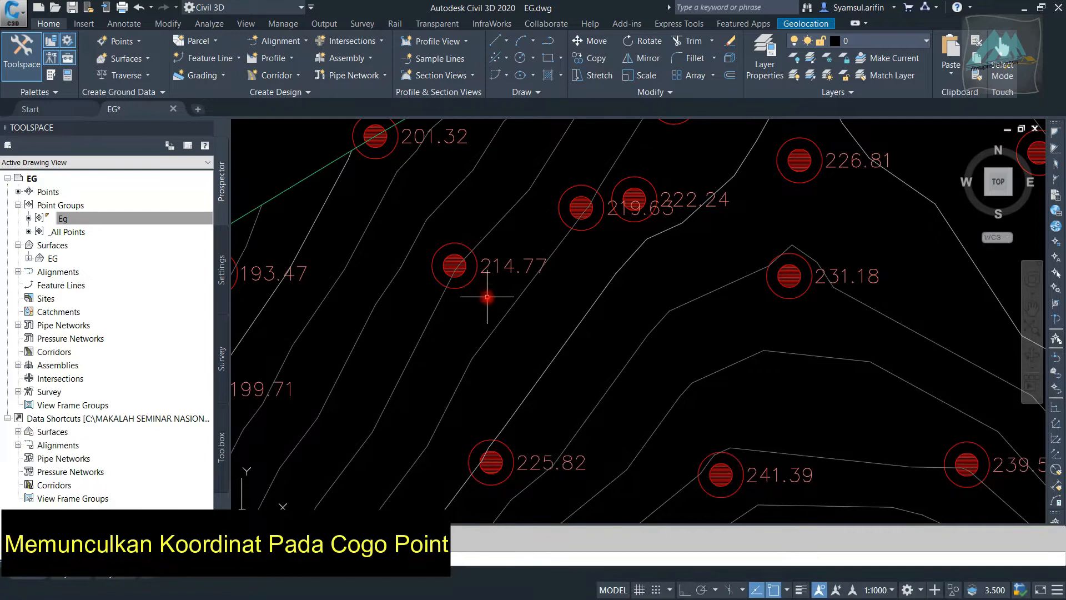
pyautogui.scroll(-5, 483, 248)
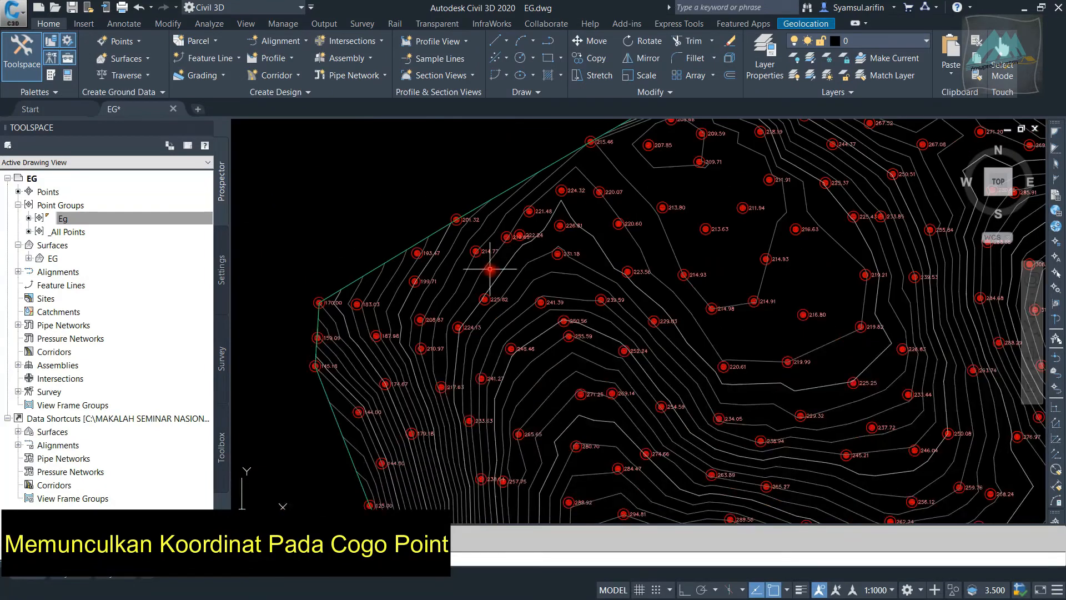
pyautogui.scroll(-5, 490, 269)
pyautogui.scroll(6, 547, 238)
pyautogui.scroll(-3, 628, 214)
pyautogui.scroll(-2, 630, 221)
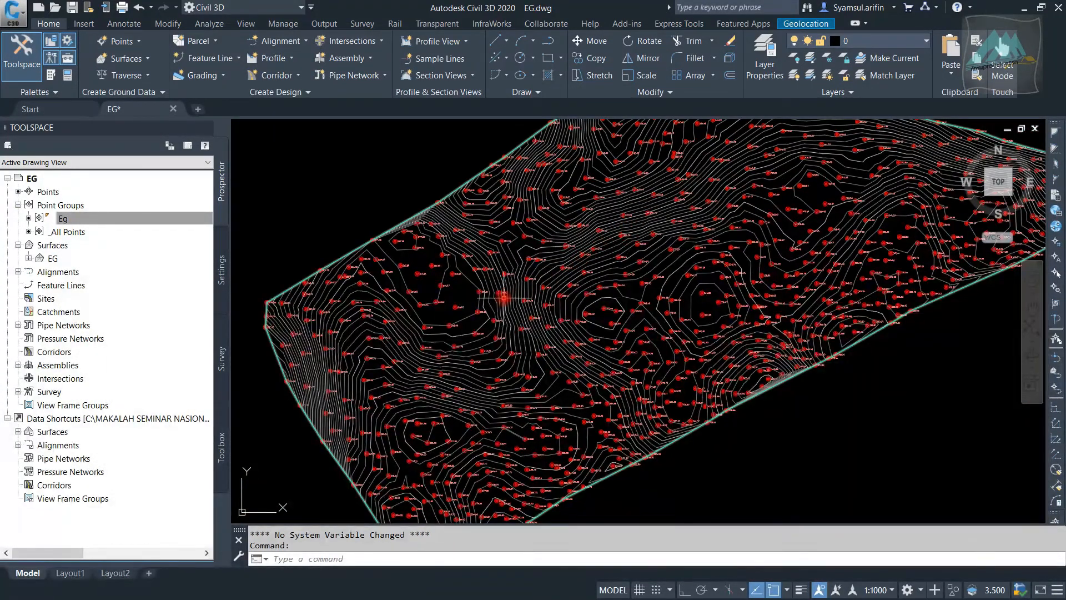
pyautogui.moveTo(502, 298); pyautogui.dragTo(554, 259, button='middle')
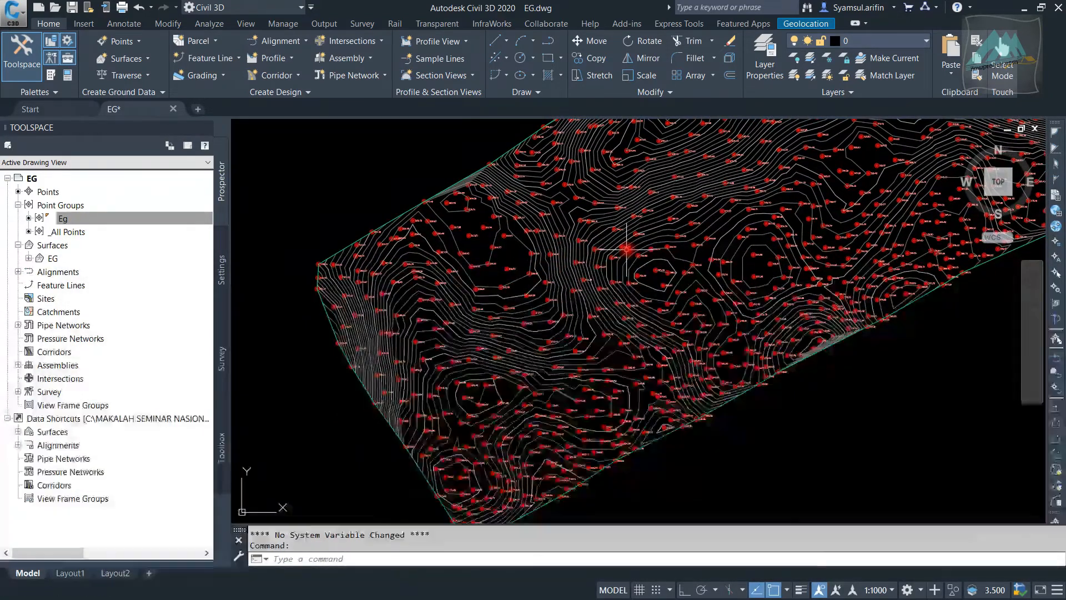
pyautogui.scroll(3, 715, 230)
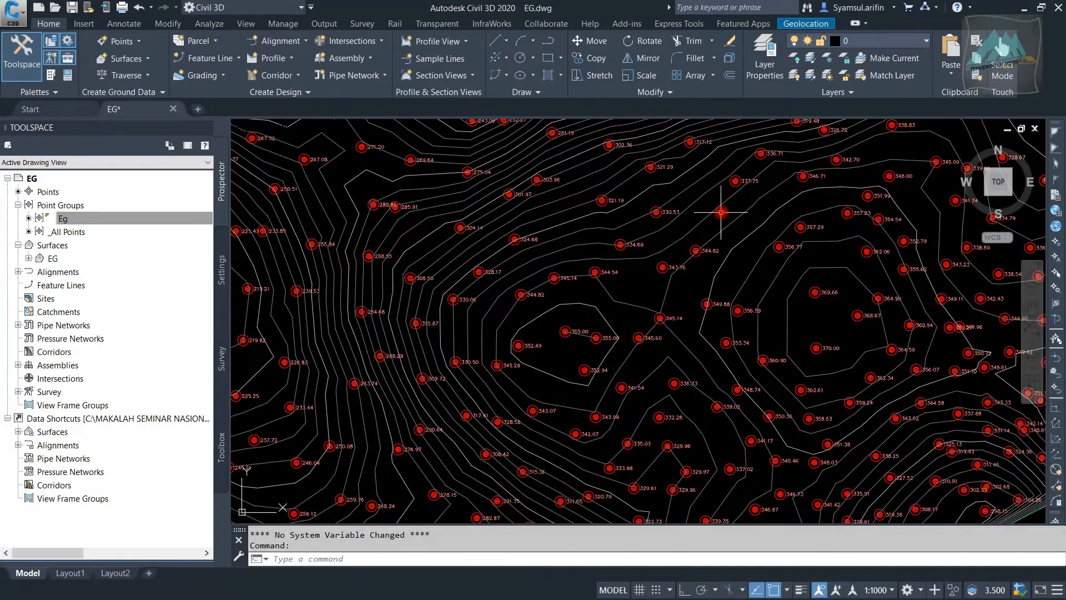
pyautogui.scroll(-5, 728, 204)
pyautogui.scroll(5, 288, 243)
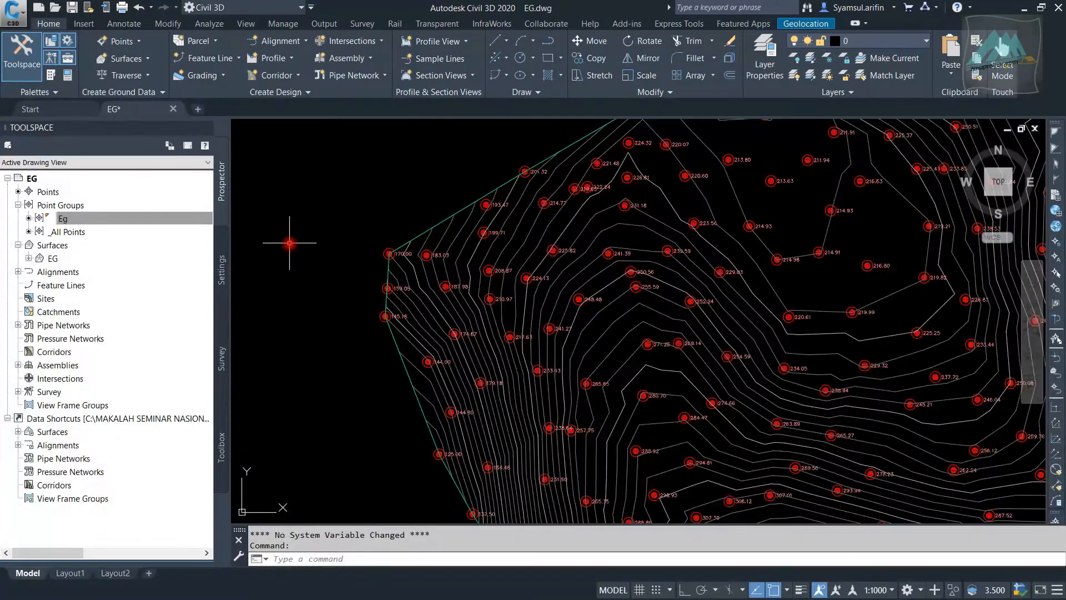
pyautogui.moveTo(568, 215); pyautogui.dragTo(468, 233, button='middle')
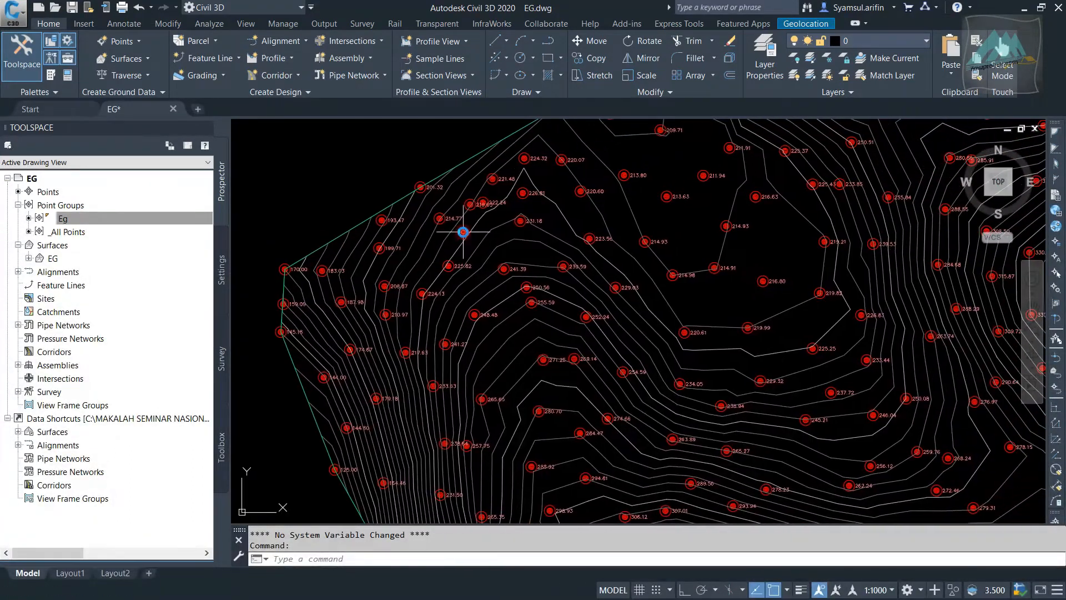
pyautogui.scroll(2, 419, 227)
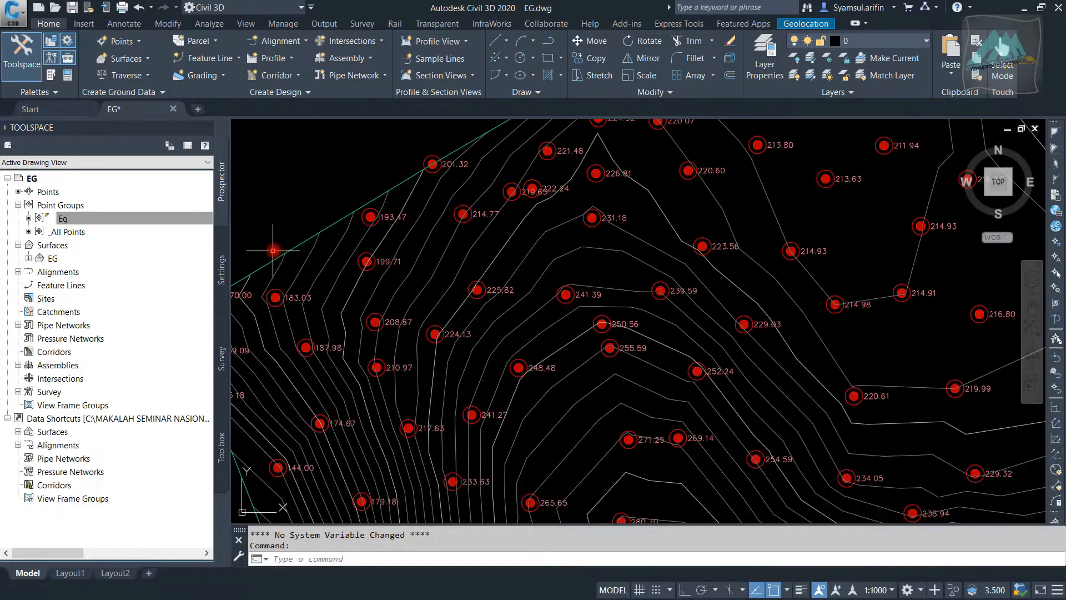
pyautogui.scroll(-2, 339, 243)
pyautogui.scroll(2, 326, 253)
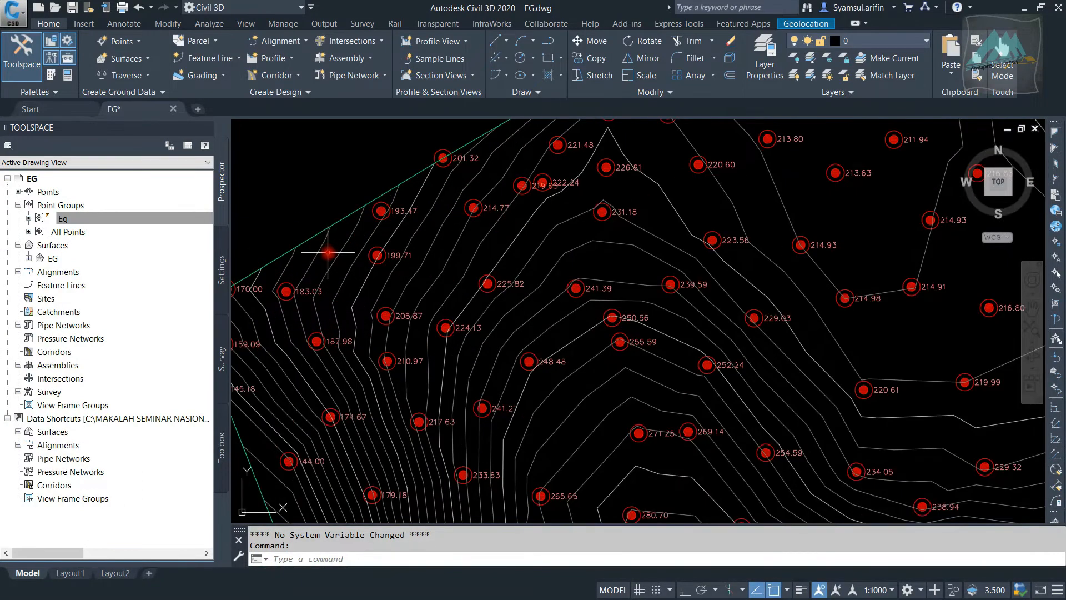
# Set the EG surface's style to Border Only in its surface properties
pyautogui.click(349, 239)
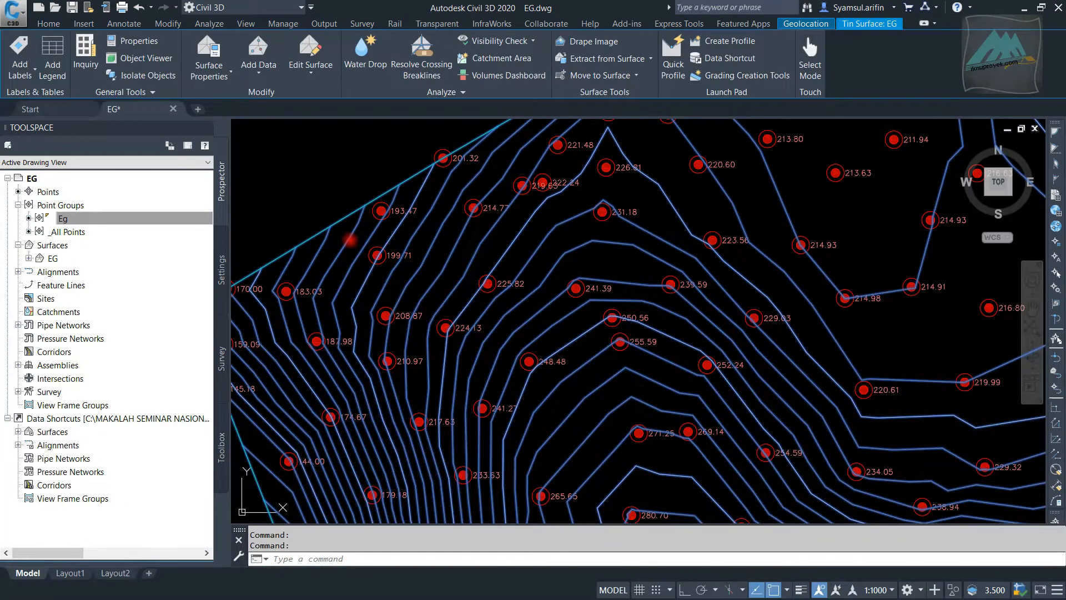
pyautogui.rightClick(360, 267)
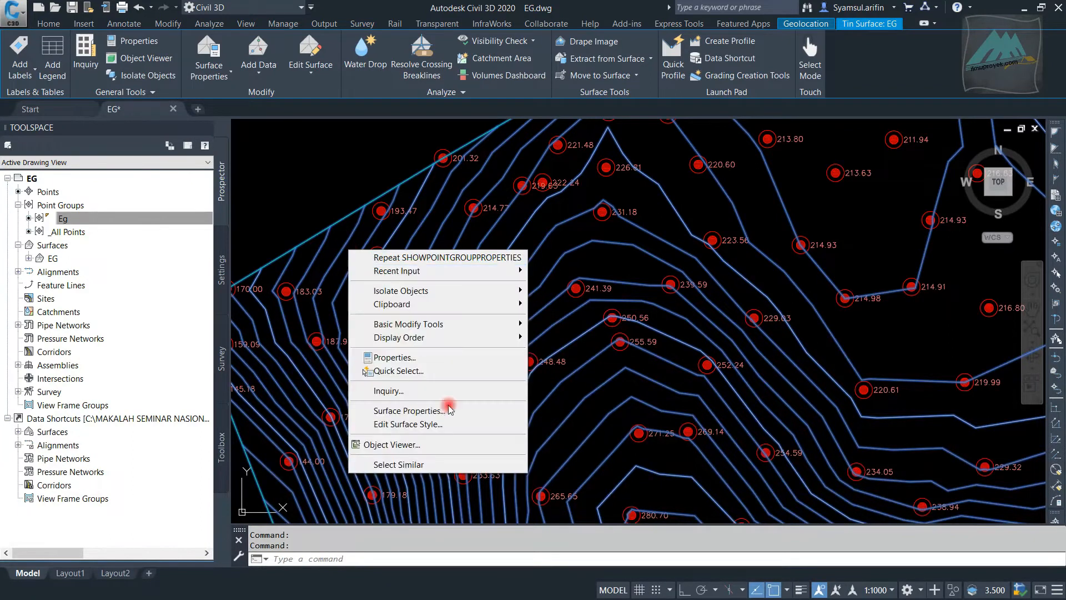
pyautogui.click(453, 416)
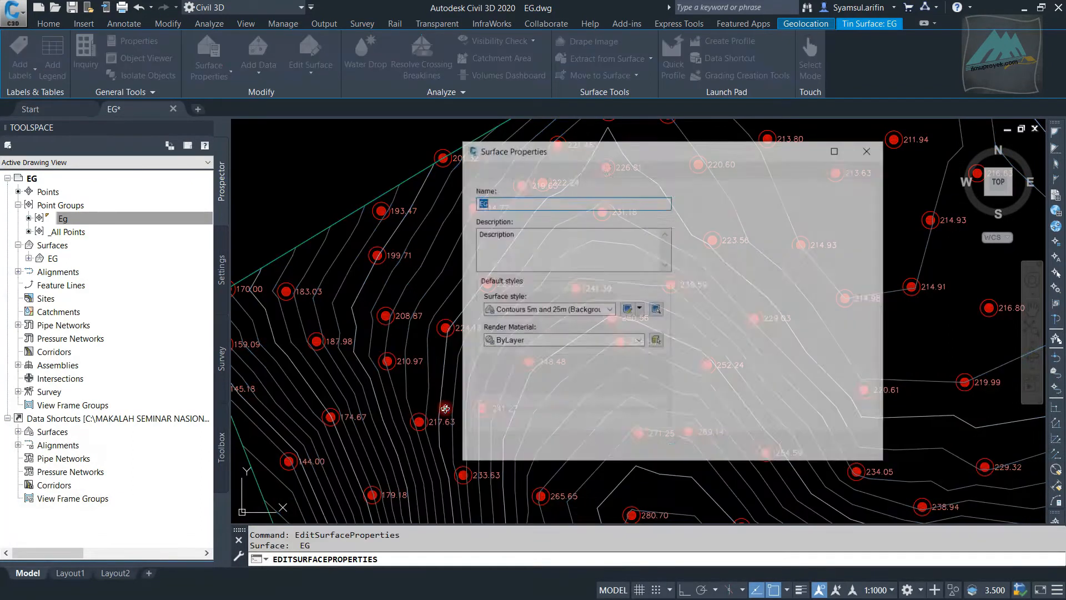
pyautogui.click(550, 309)
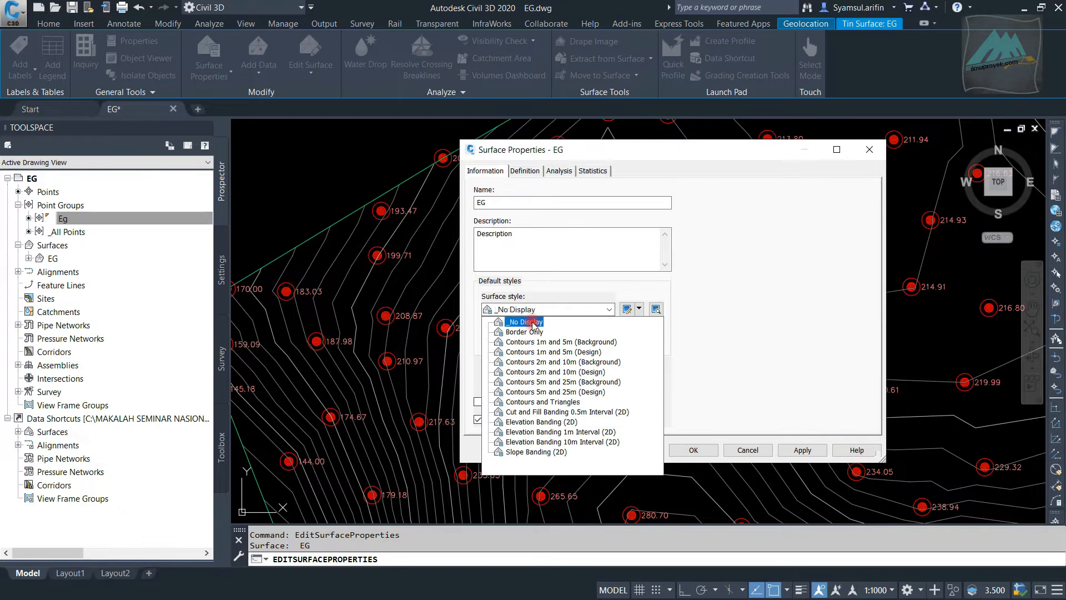
pyautogui.click(534, 324)
pyautogui.click(534, 314)
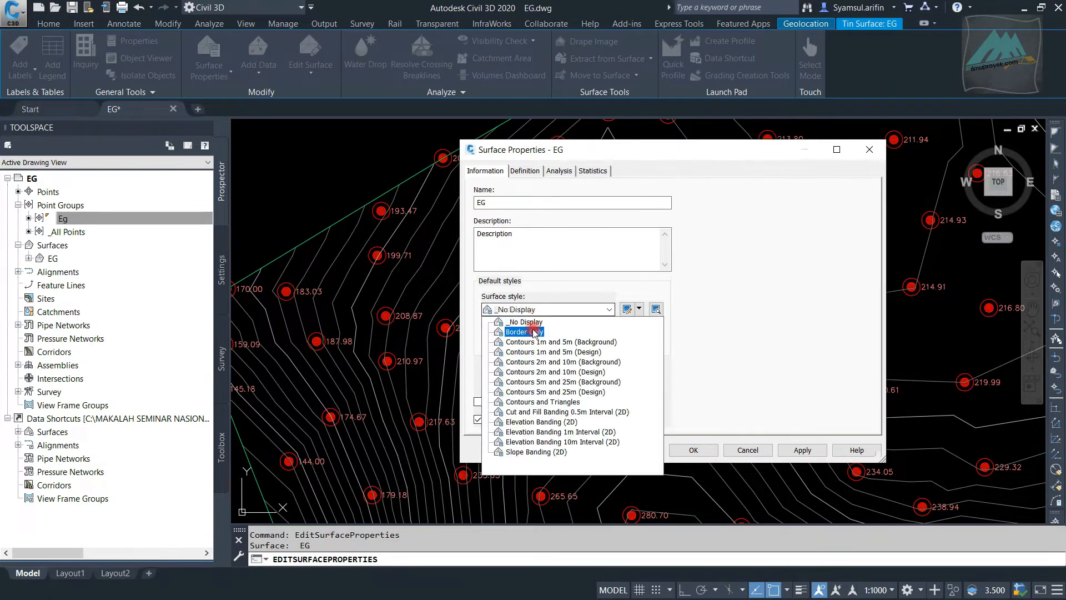
pyautogui.click(535, 332)
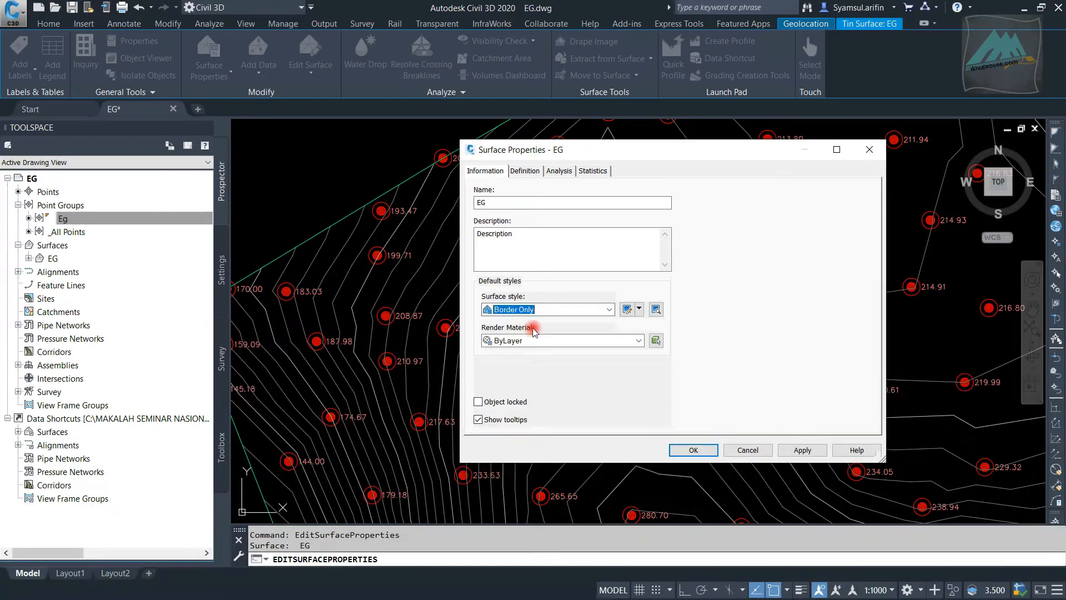
pyautogui.click(693, 449)
# Open the Eg point group's properties from one of its COGO points and place the dialog clear of that point's marker
pyautogui.scroll(-5, 489, 260)
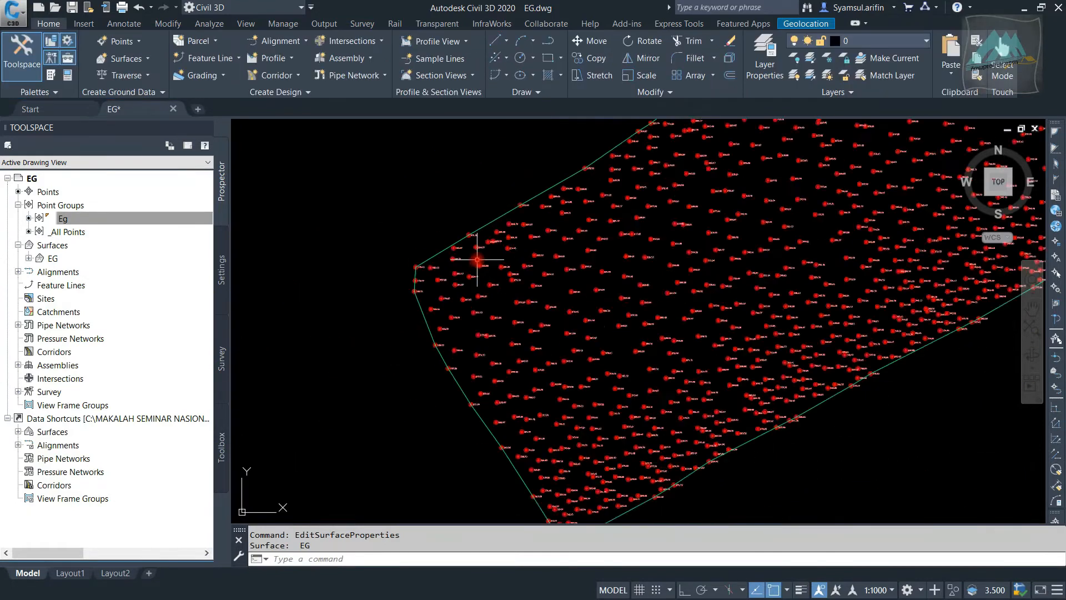
pyautogui.scroll(7, 471, 258)
pyautogui.scroll(1, 465, 258)
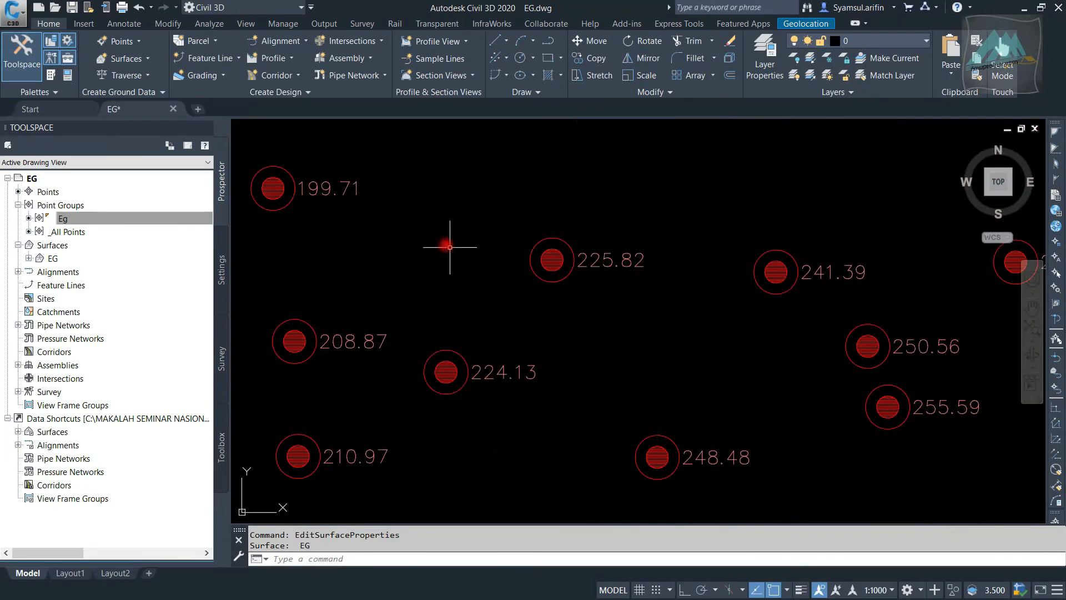
pyautogui.scroll(5, 616, 238)
pyautogui.scroll(4, 531, 278)
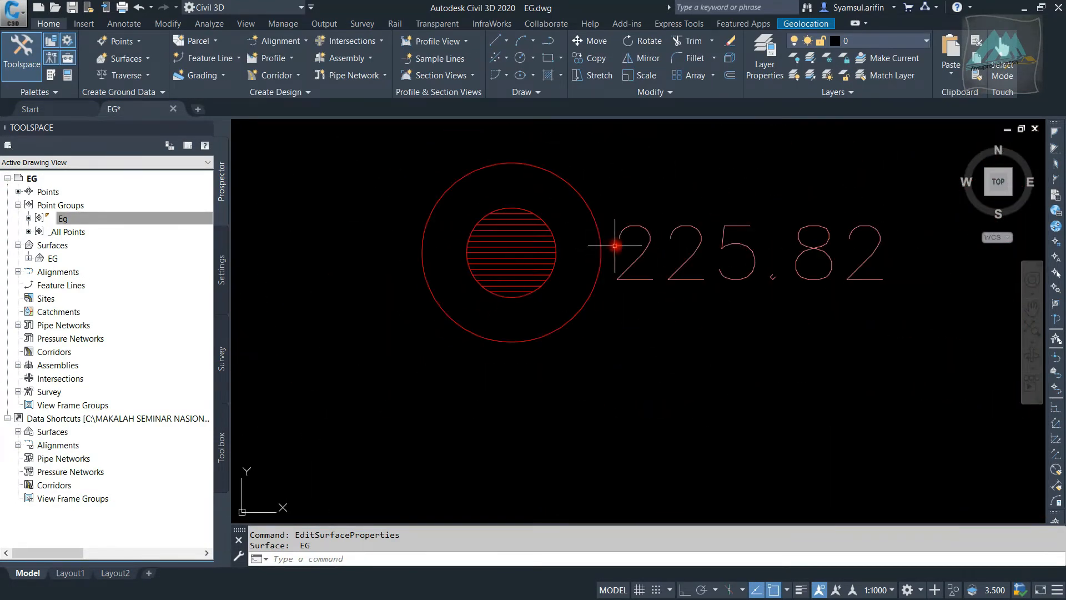
pyautogui.scroll(-3, 488, 300)
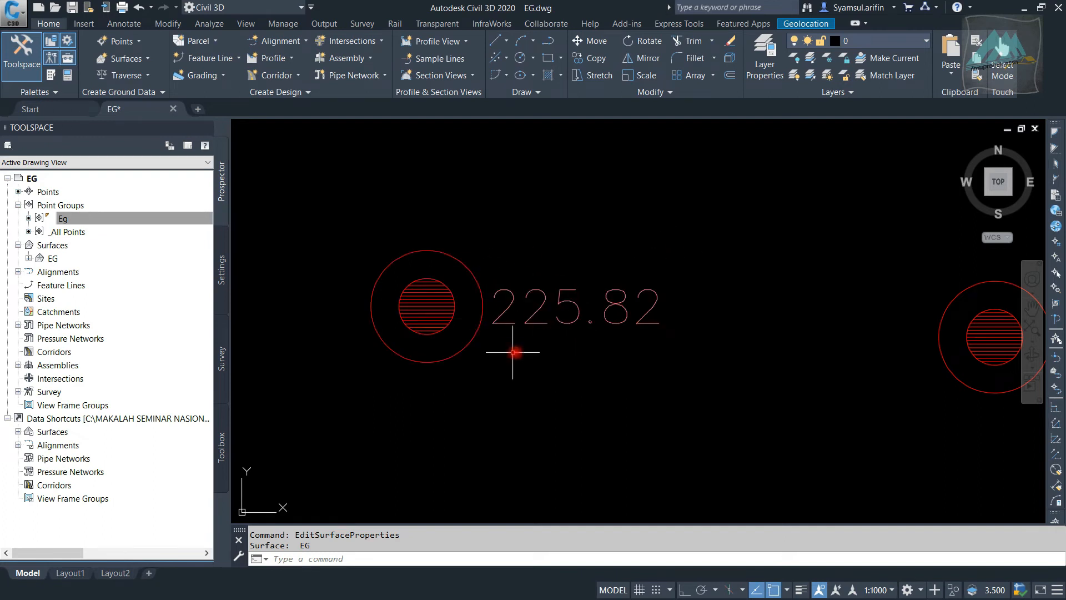
pyautogui.click(508, 290)
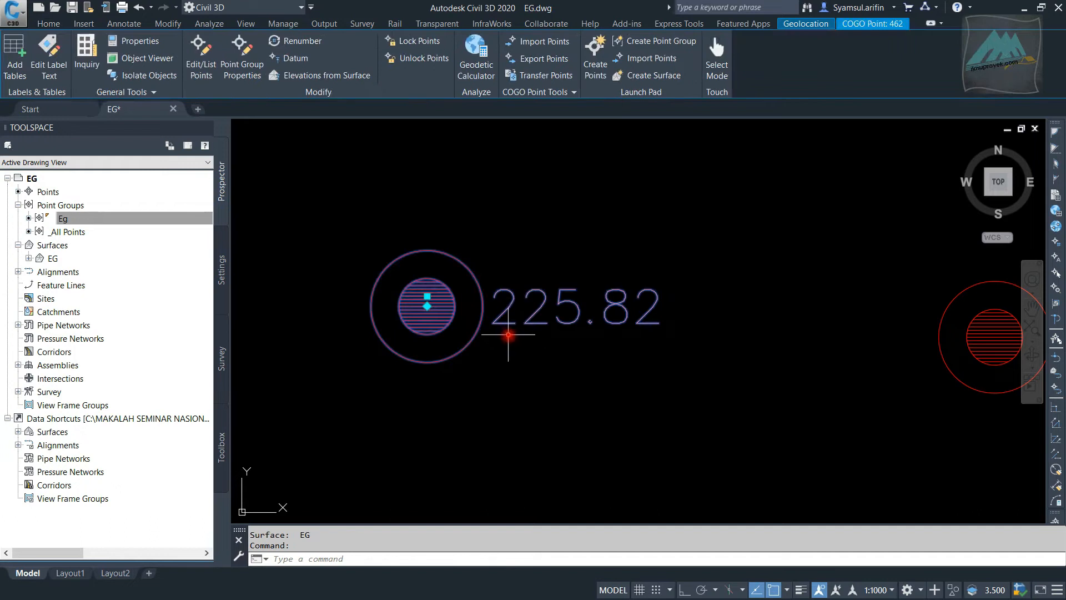
pyautogui.click(243, 57)
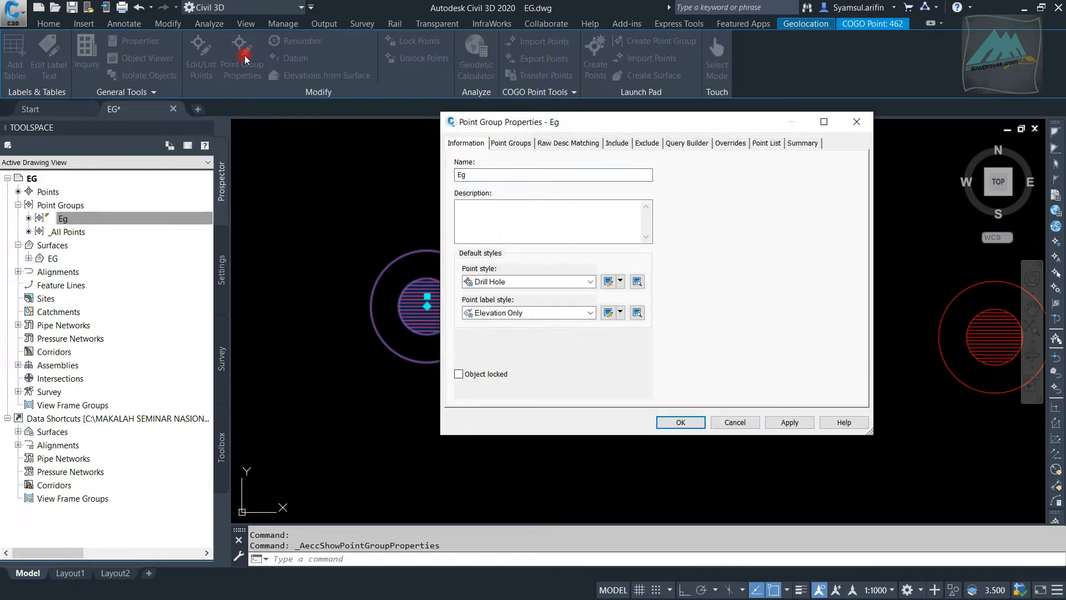
pyautogui.moveTo(610, 123)
pyautogui.mouseDown()
pyautogui.moveTo(439, 45)
pyautogui.moveTo(722, 24)
pyautogui.moveTo(713, 77)
pyautogui.mouseUp()
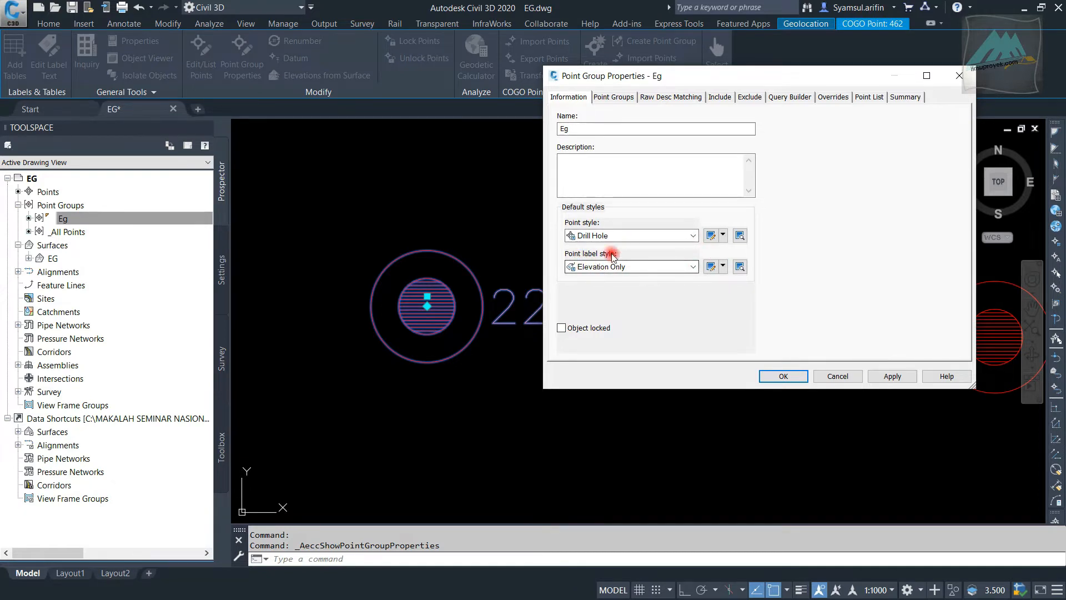
# Copy the Elevation Only point label style and name the copy XYZ
pyautogui.click(692, 268)
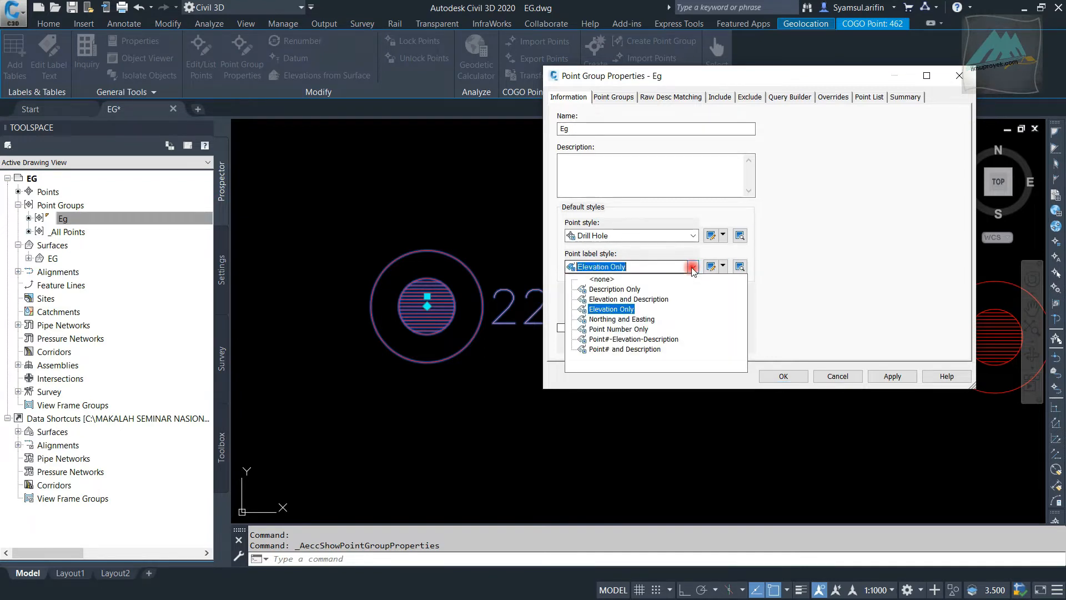
pyautogui.click(693, 268)
pyautogui.click(723, 266)
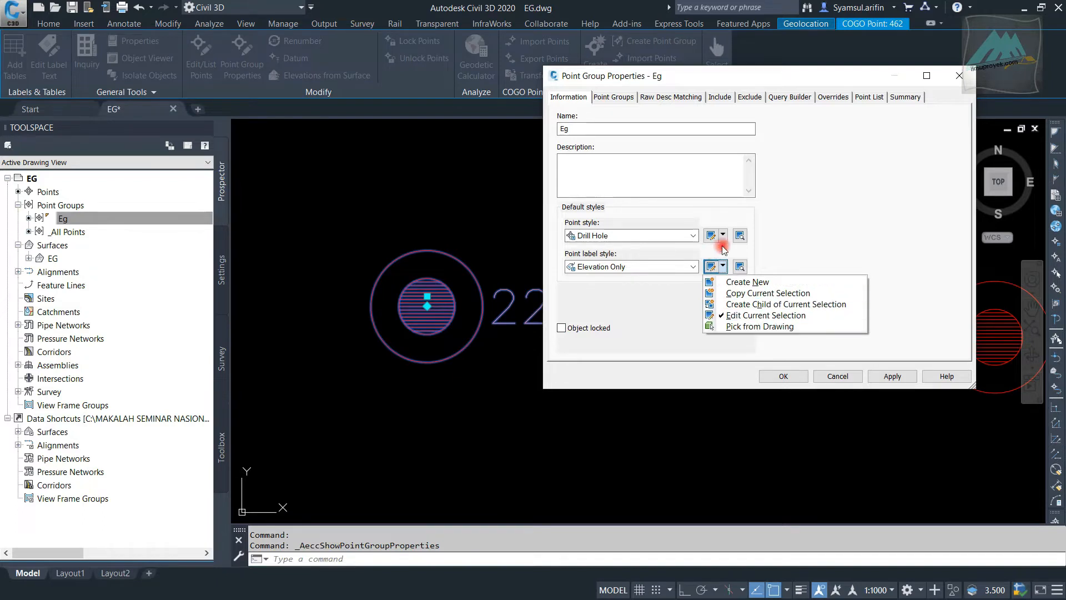
pyautogui.click(774, 292)
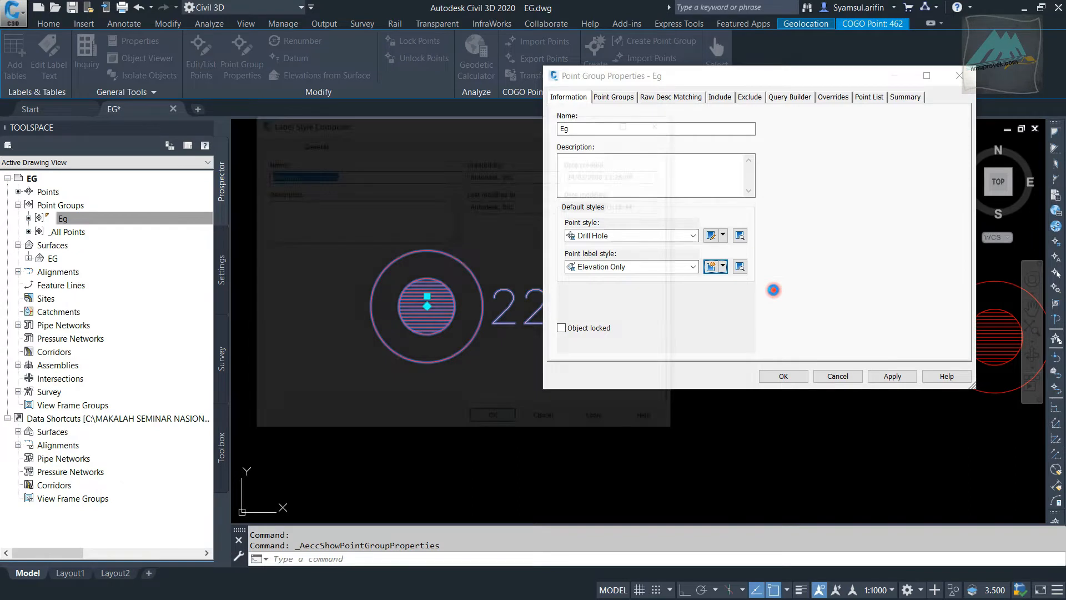
pyautogui.moveTo(600, 118); pyautogui.dragTo(808, 142)
pyautogui.moveTo(553, 193); pyautogui.dragTo(397, 175)
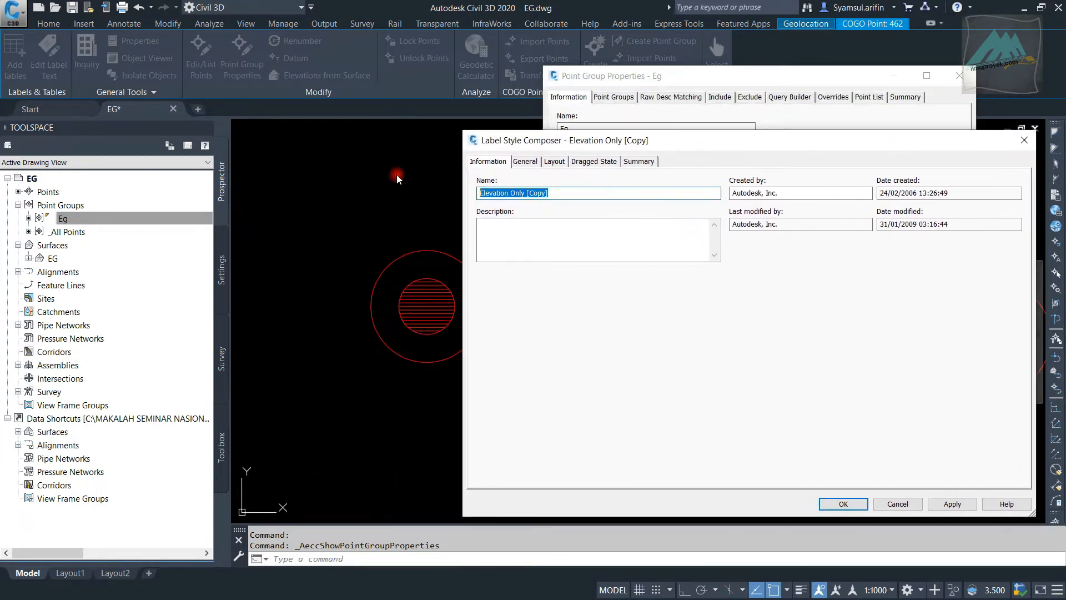
pyautogui.write('XYZ')
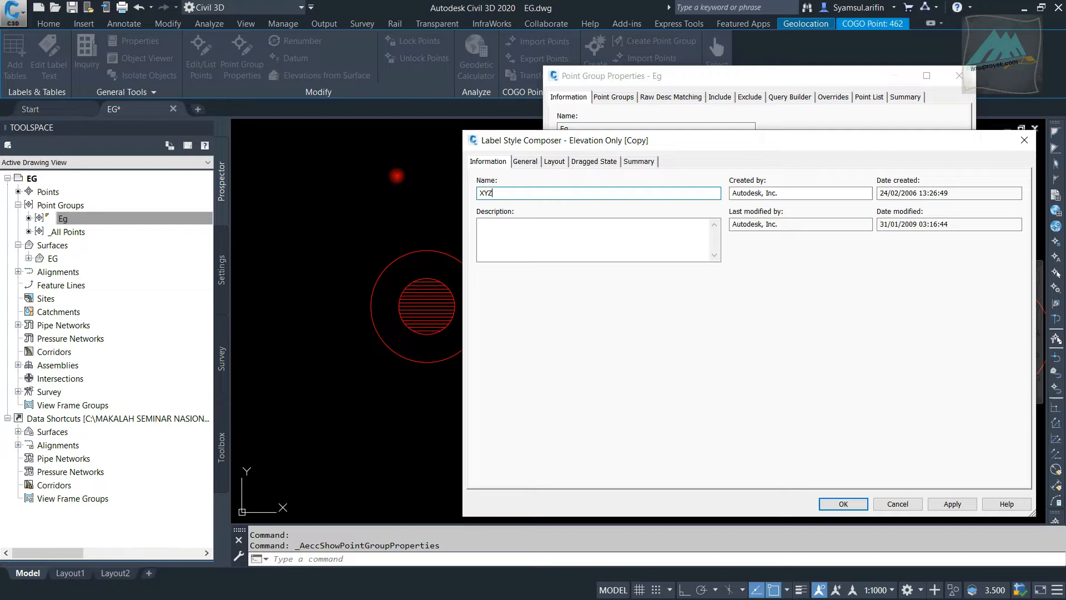
# Delete the Point Elevation component from the layout of the XYZ label style
pyautogui.moveTo(572, 140); pyautogui.dragTo(502, 131)
pyautogui.click(597, 572)
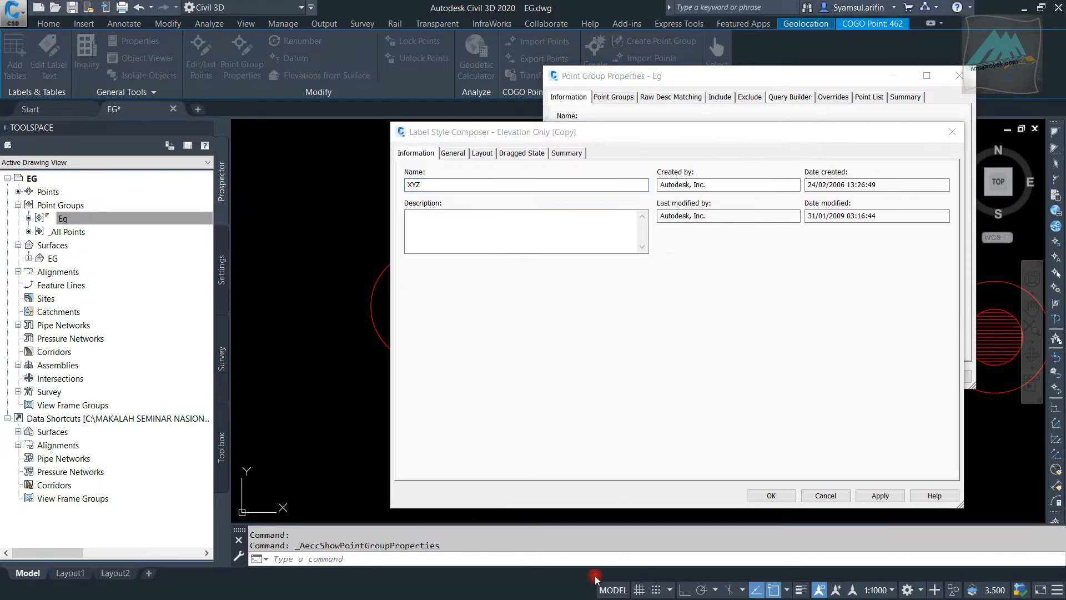
pyautogui.click(459, 152)
pyautogui.click(482, 154)
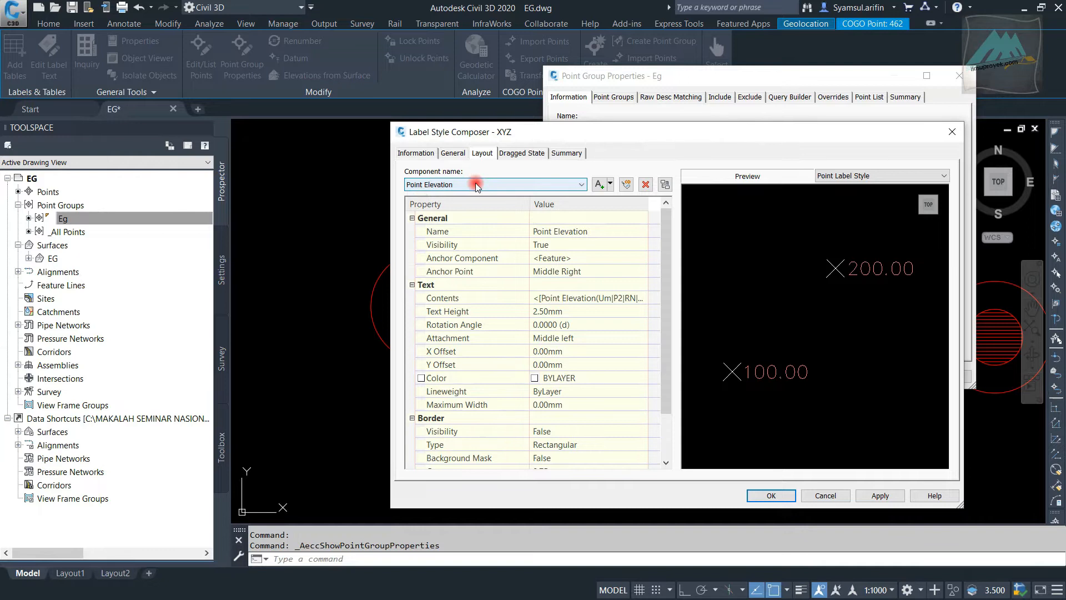
pyautogui.click(594, 578)
pyautogui.click(645, 185)
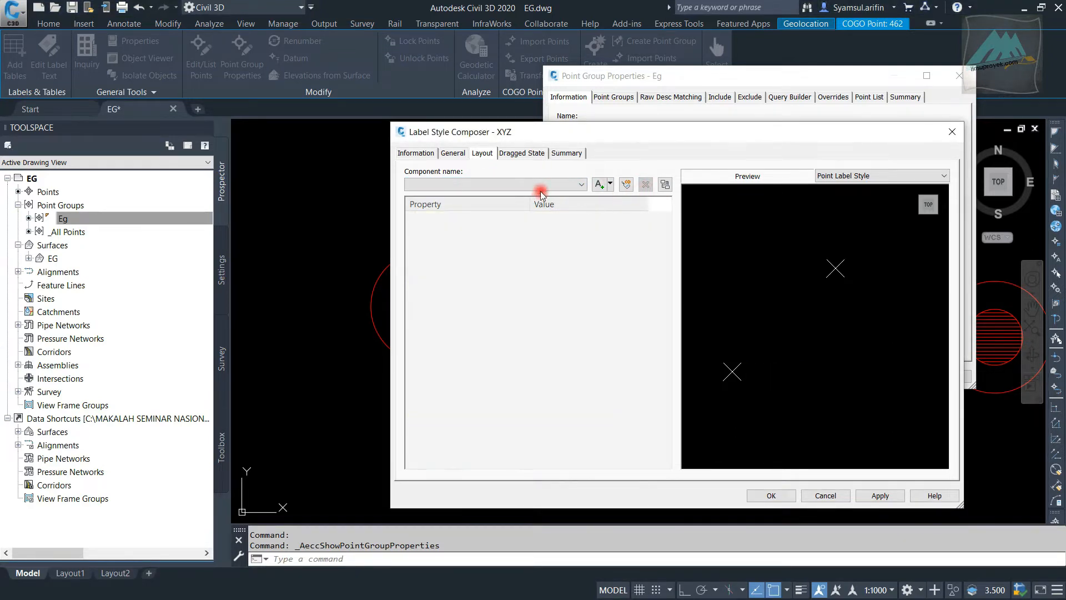
# Add a text component to the XYZ label style and name it Point
pyautogui.click(612, 184)
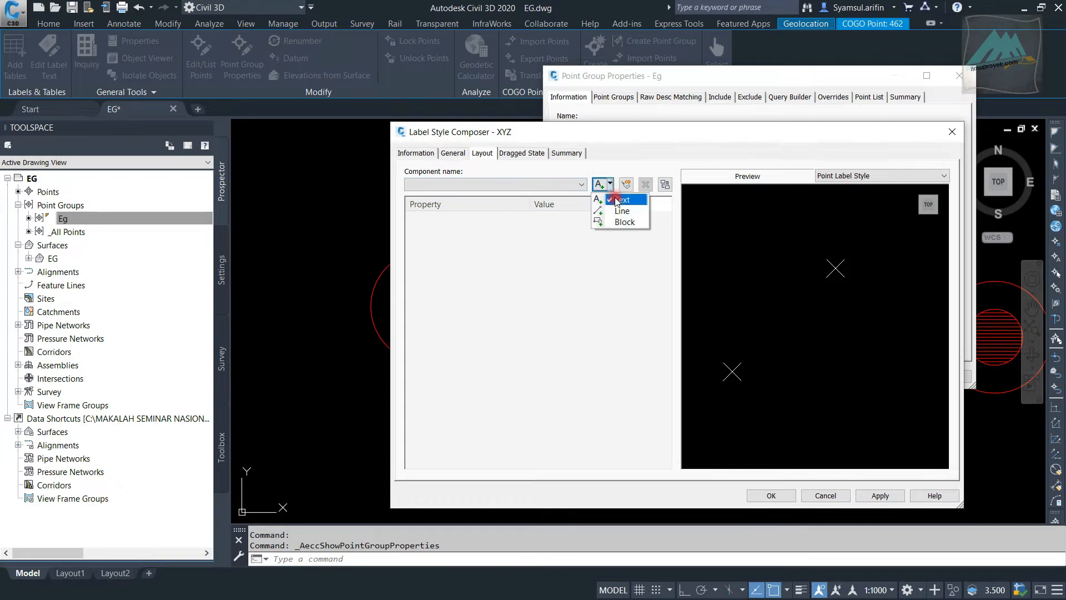
pyautogui.click(616, 201)
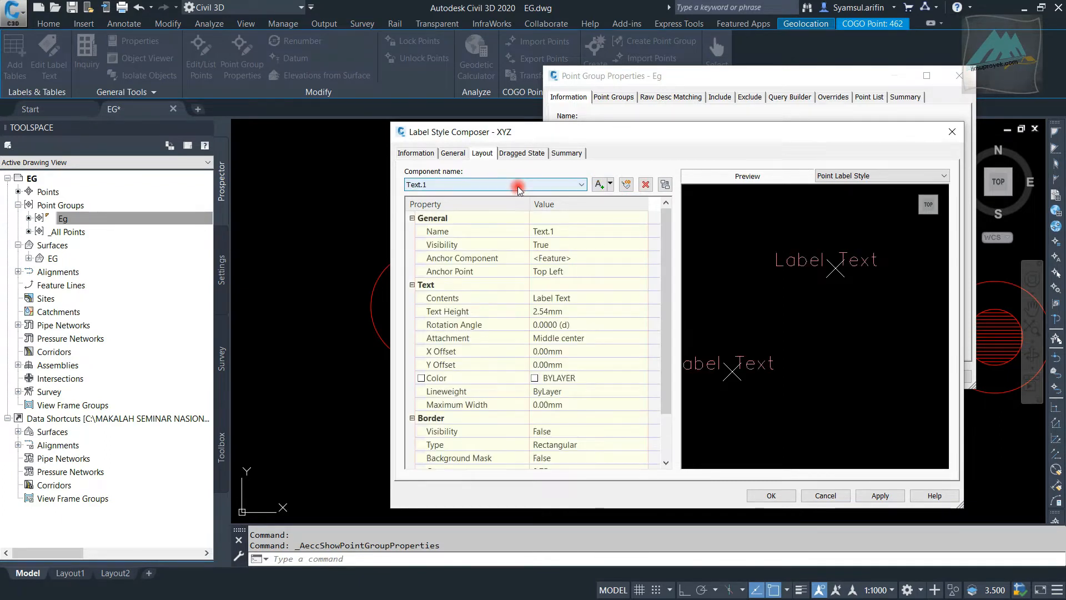
pyautogui.click(569, 231)
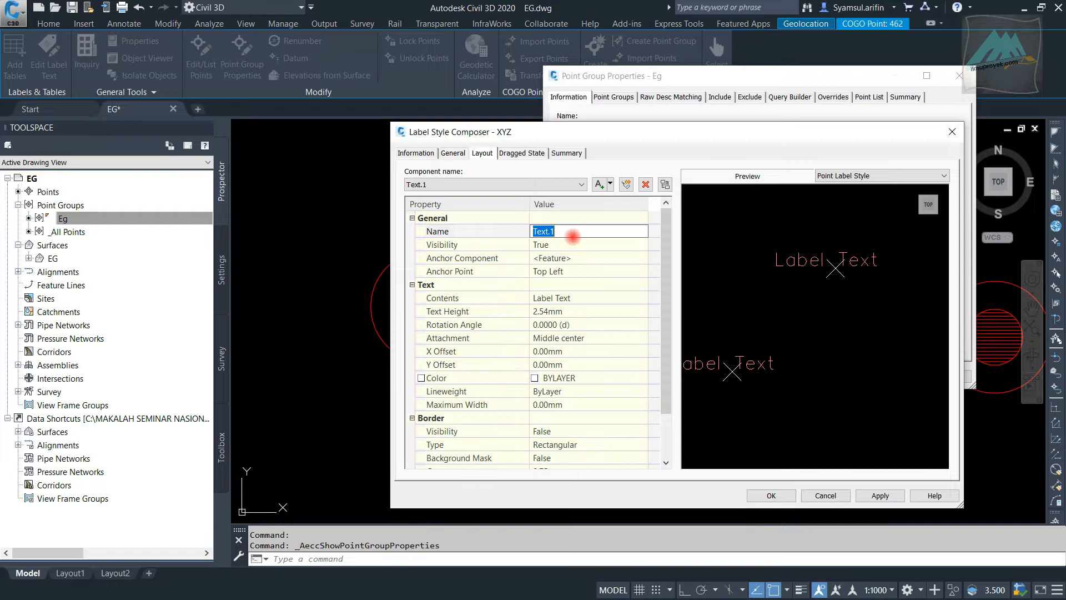
pyautogui.press('BackSpace')
pyautogui.press('BackSpace')
pyautogui.write('Point')
# Set the Point component's anchor point to Middle Center
pyautogui.click(575, 270)
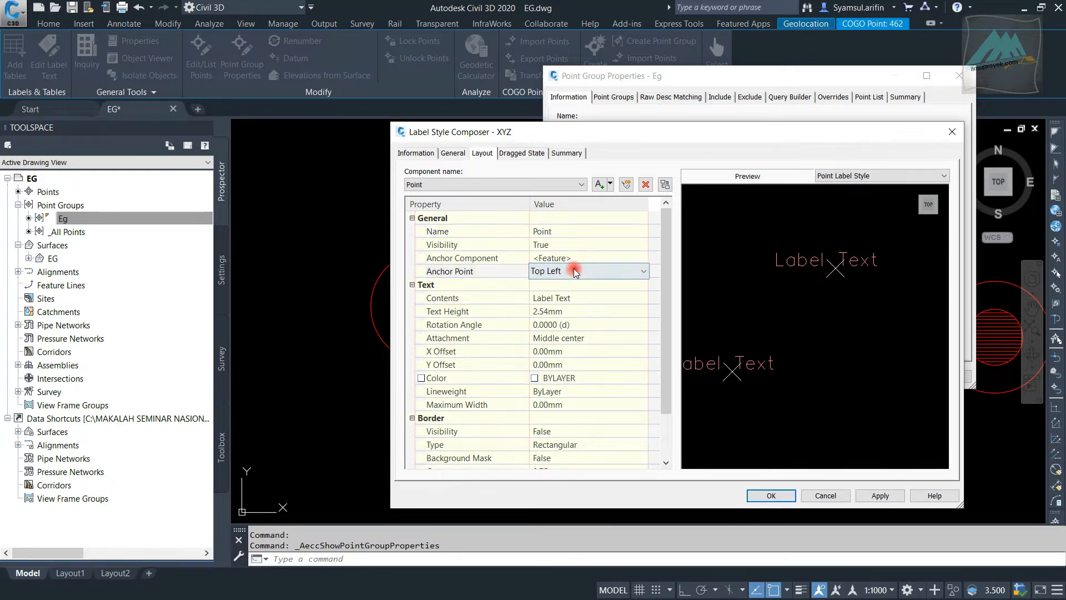
pyautogui.click(578, 273)
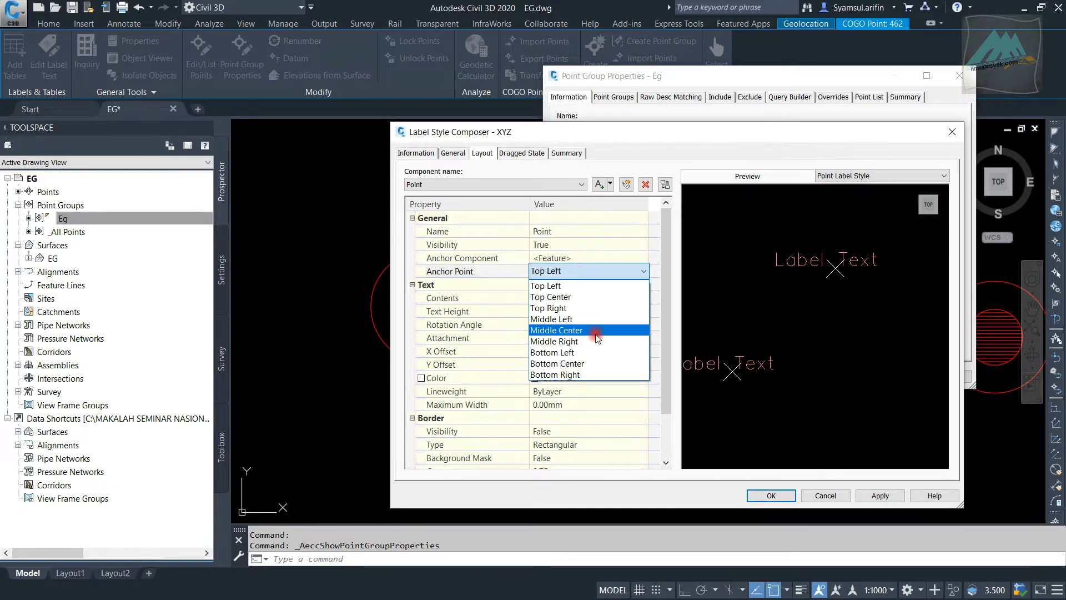
pyautogui.click(598, 331)
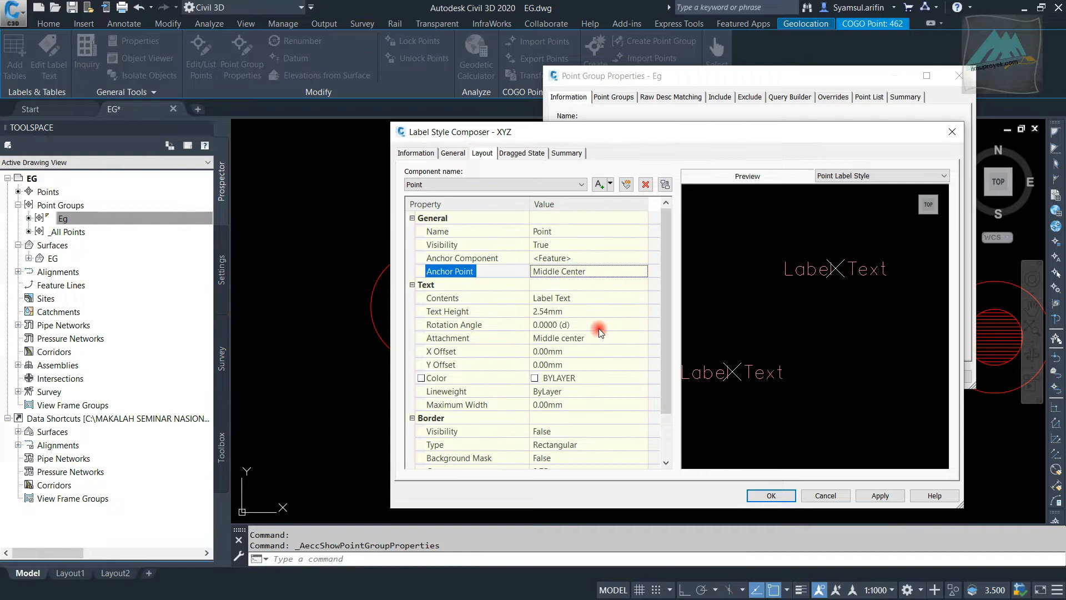
# Open the Point component's text contents for editing and set the label text's justification to Left
pyautogui.click(605, 299)
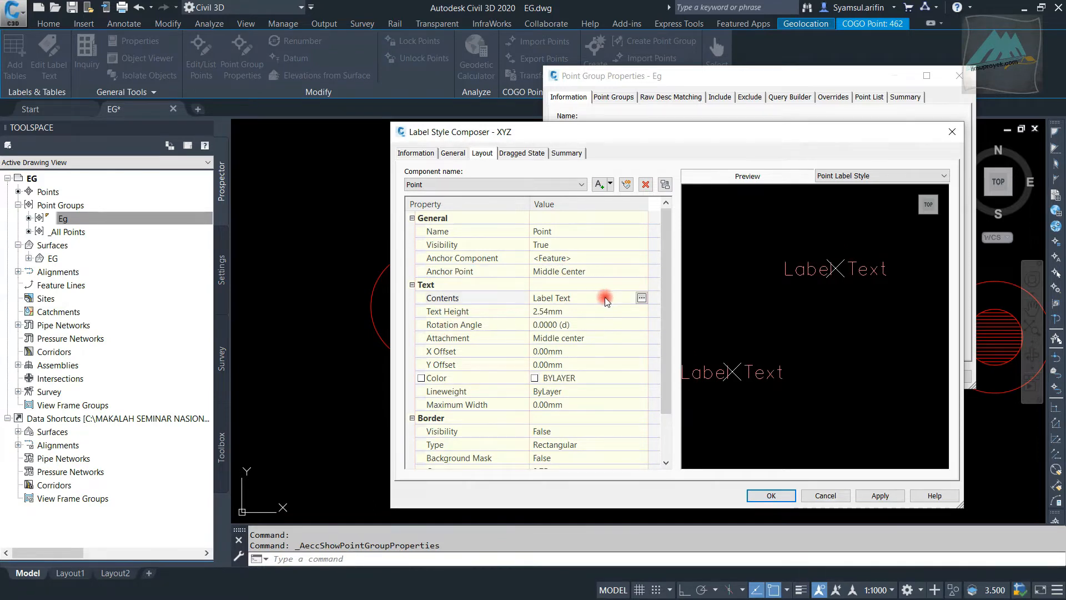
pyautogui.click(640, 298)
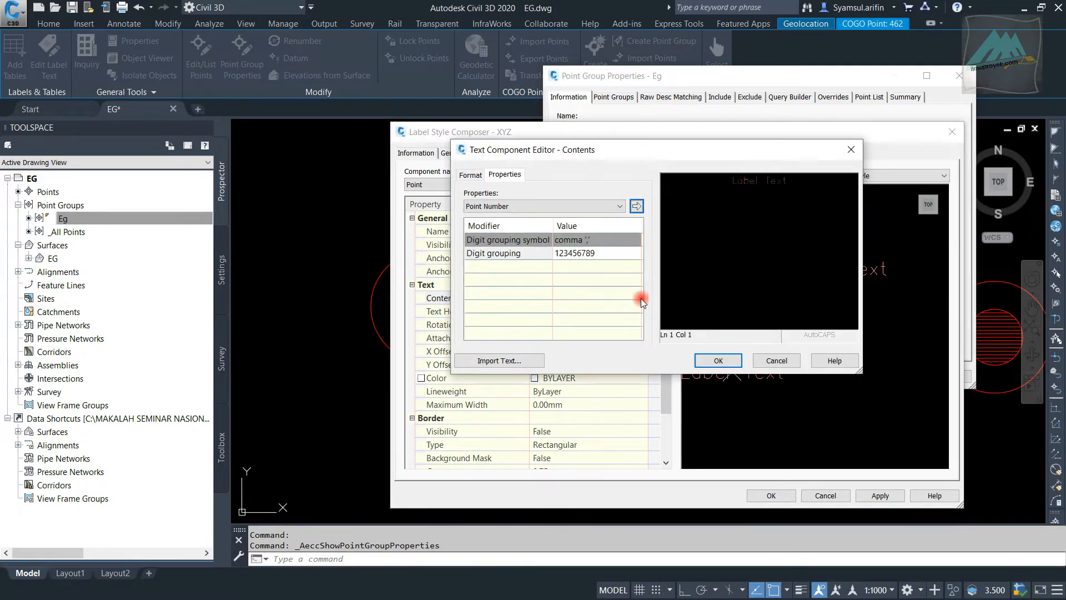
pyautogui.moveTo(590, 147); pyautogui.dragTo(648, 160)
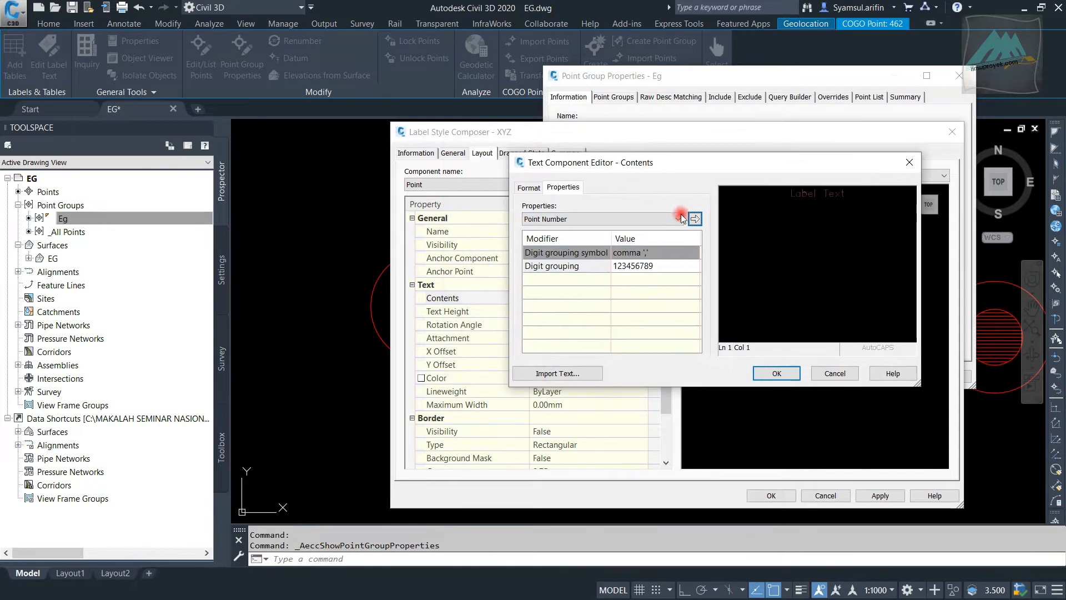
pyautogui.tripleClick(815, 193)
pyautogui.click(536, 189)
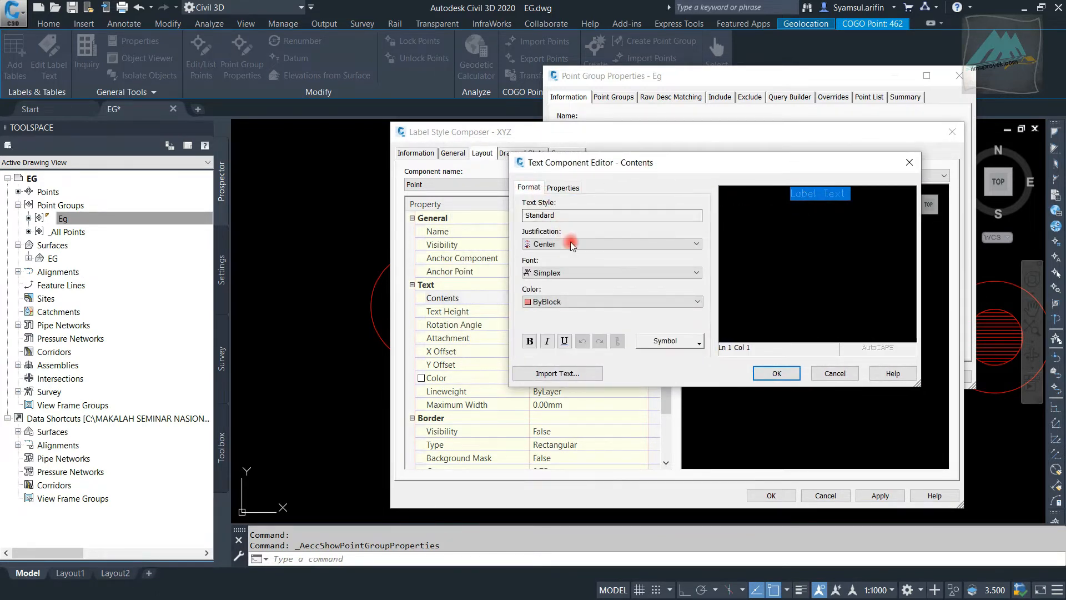
pyautogui.click(576, 245)
pyautogui.click(577, 255)
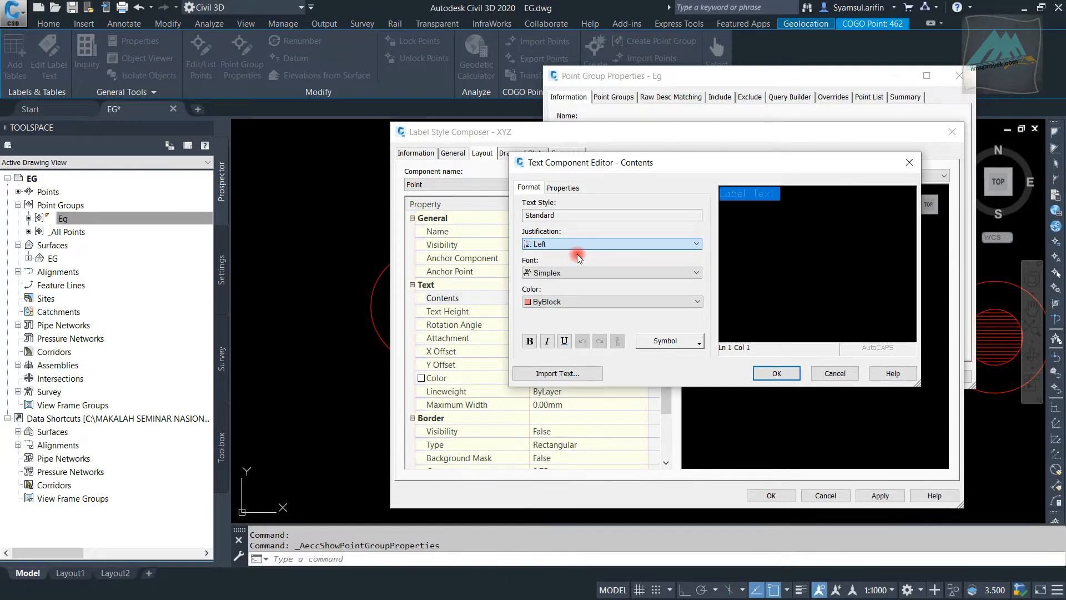
# Replace the Point component's default label text with "P = " followed by the Point Number property and accept the contents
pyautogui.click(563, 188)
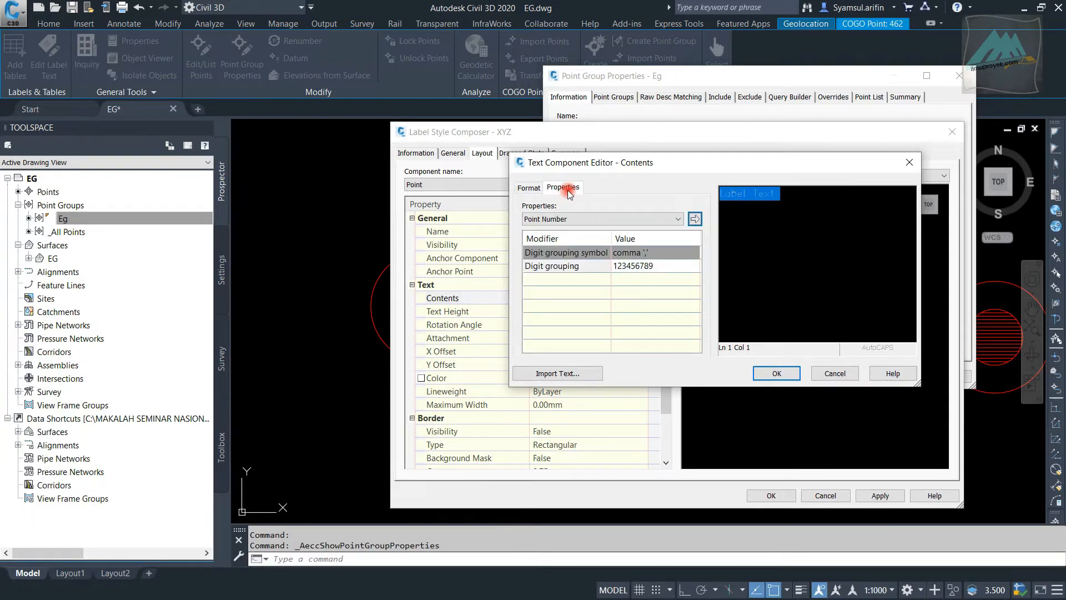
pyautogui.moveTo(776, 195); pyautogui.dragTo(702, 200)
pyautogui.press('Delete')
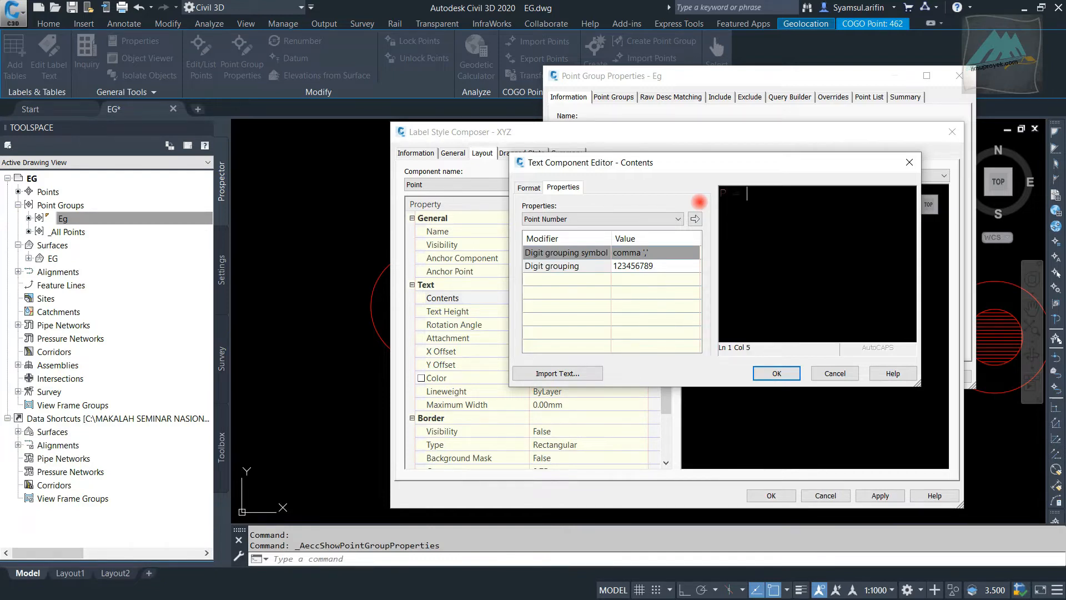
pyautogui.click(601, 219)
pyautogui.click(602, 220)
pyautogui.click(602, 220)
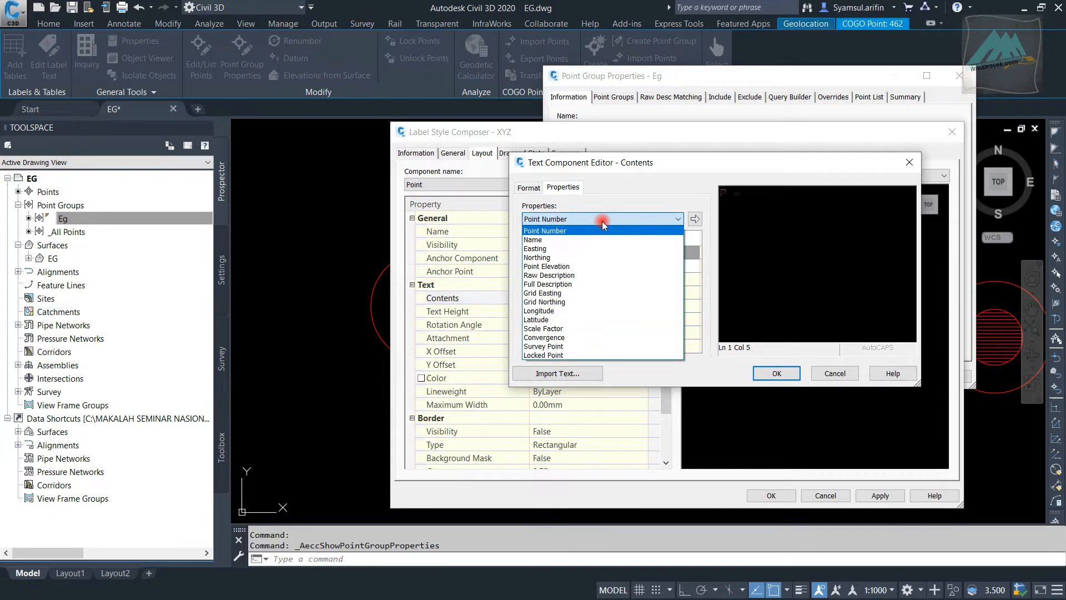
pyautogui.click(602, 221)
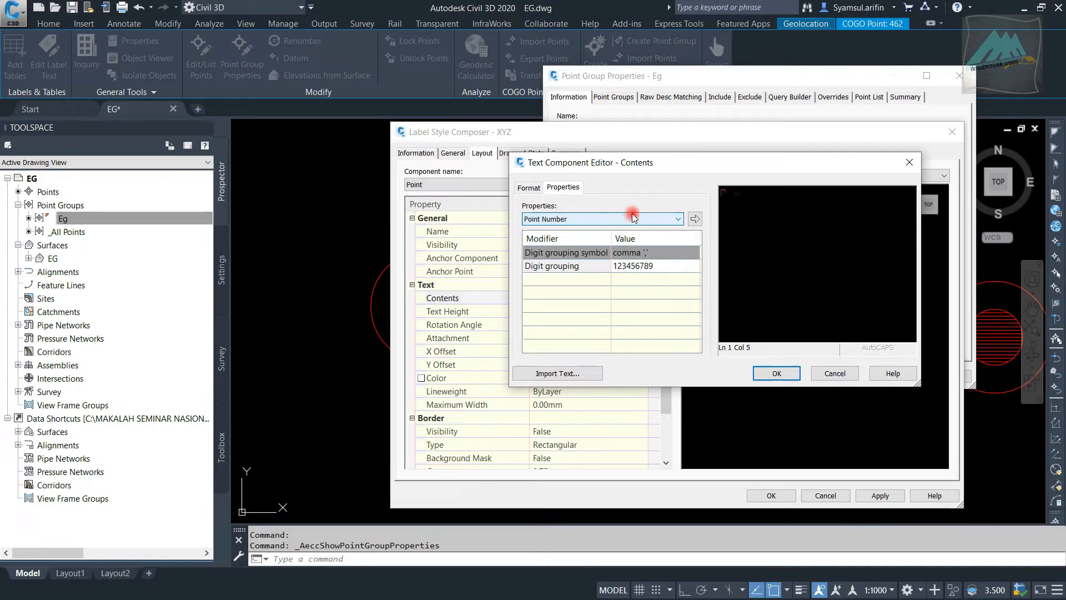
pyautogui.click(695, 219)
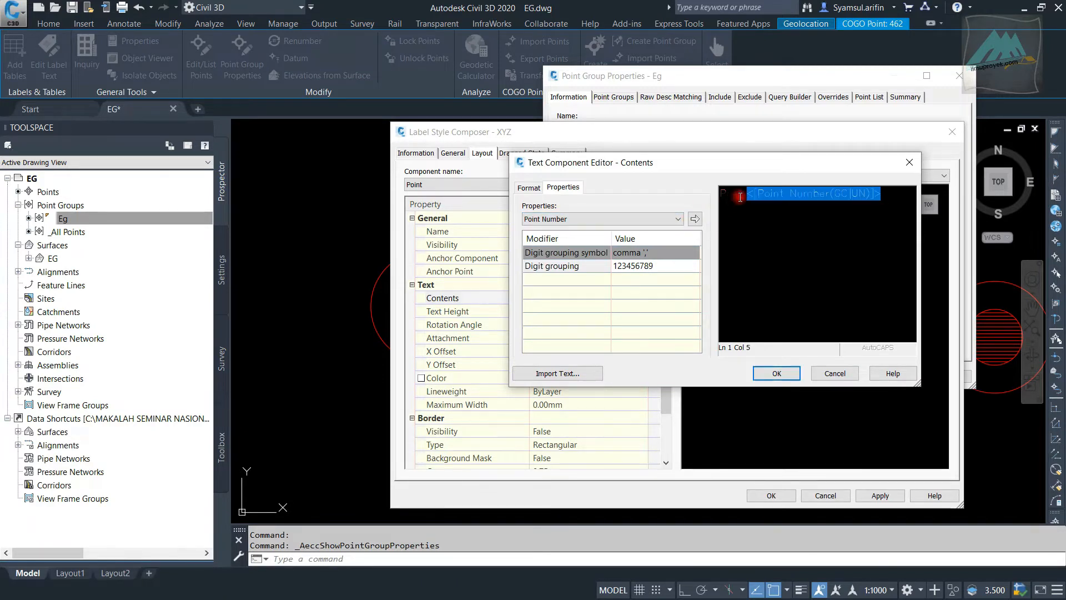
pyautogui.click(784, 374)
# Set the Point component's text attachment to Middle left
pyautogui.scroll(-1, 588, 331)
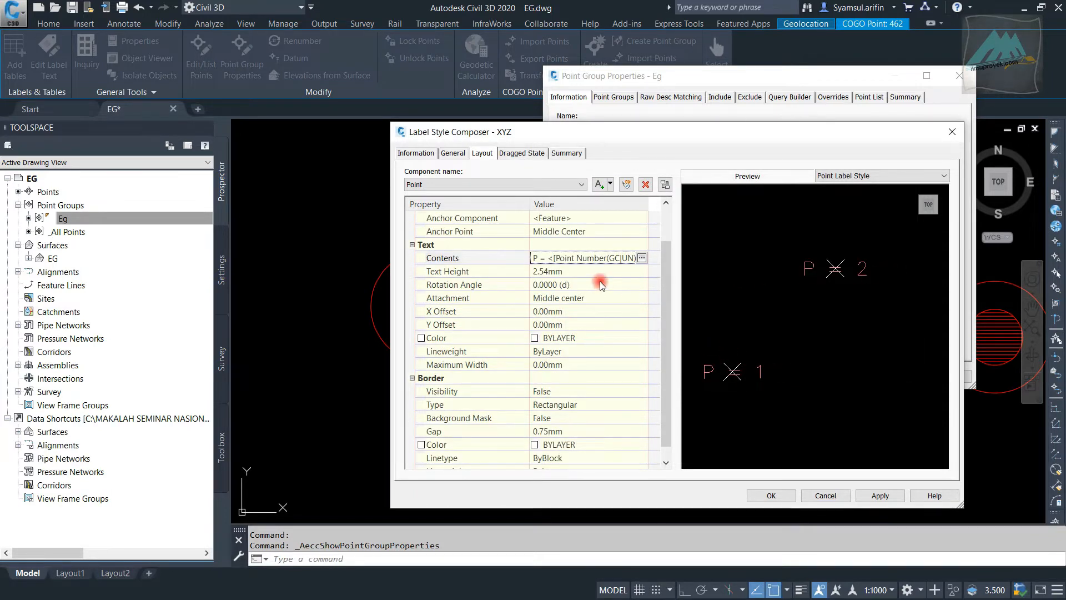
pyautogui.scroll(2, 849, 275)
pyautogui.moveTo(833, 265); pyautogui.dragTo(780, 308, button='middle')
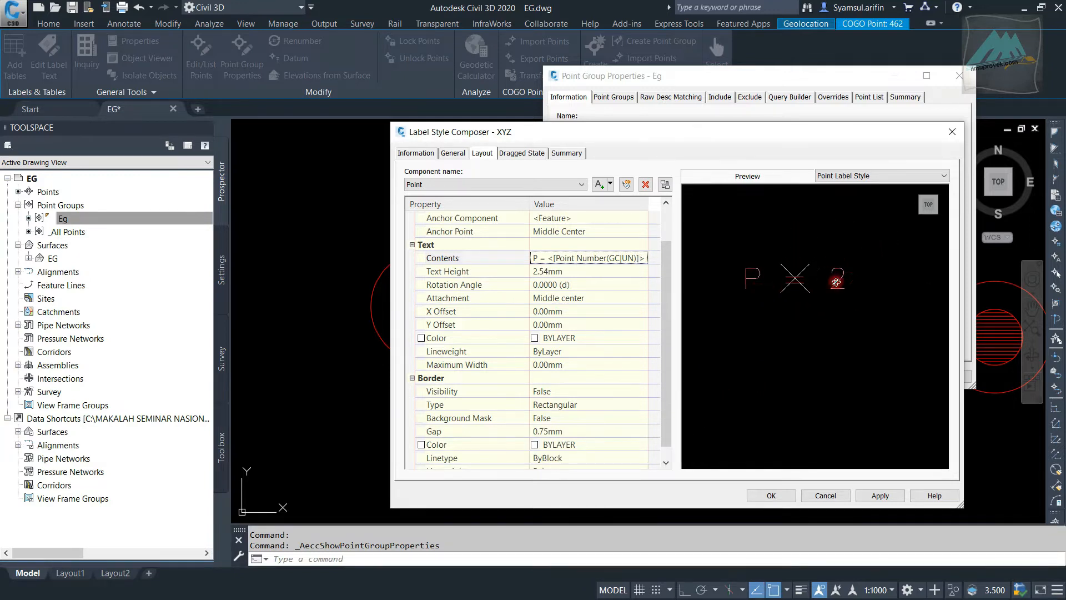
pyautogui.scroll(1, 547, 303)
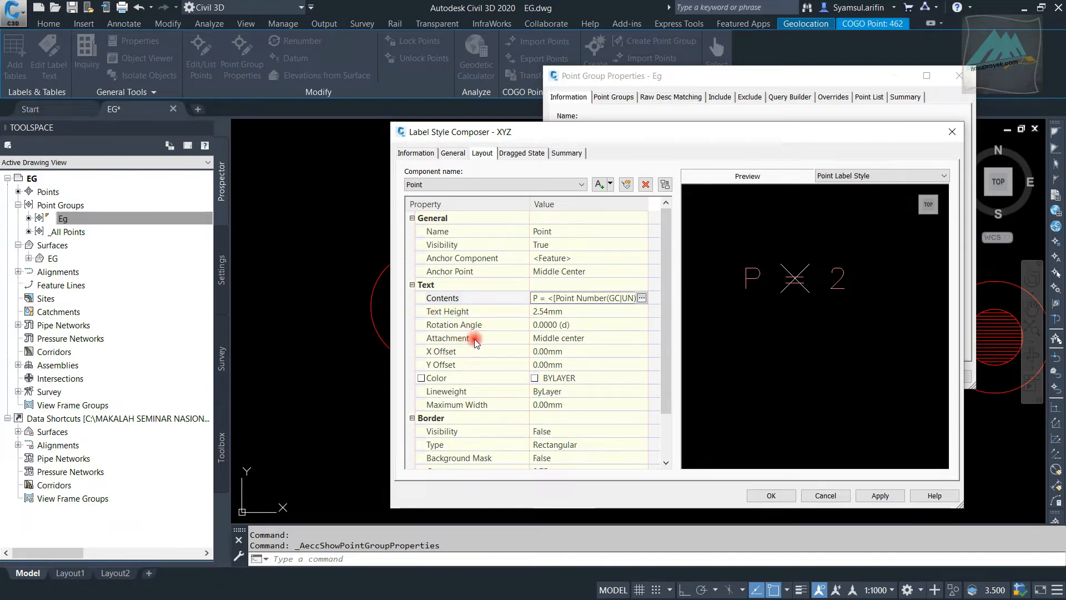
pyautogui.click(635, 339)
pyautogui.click(604, 343)
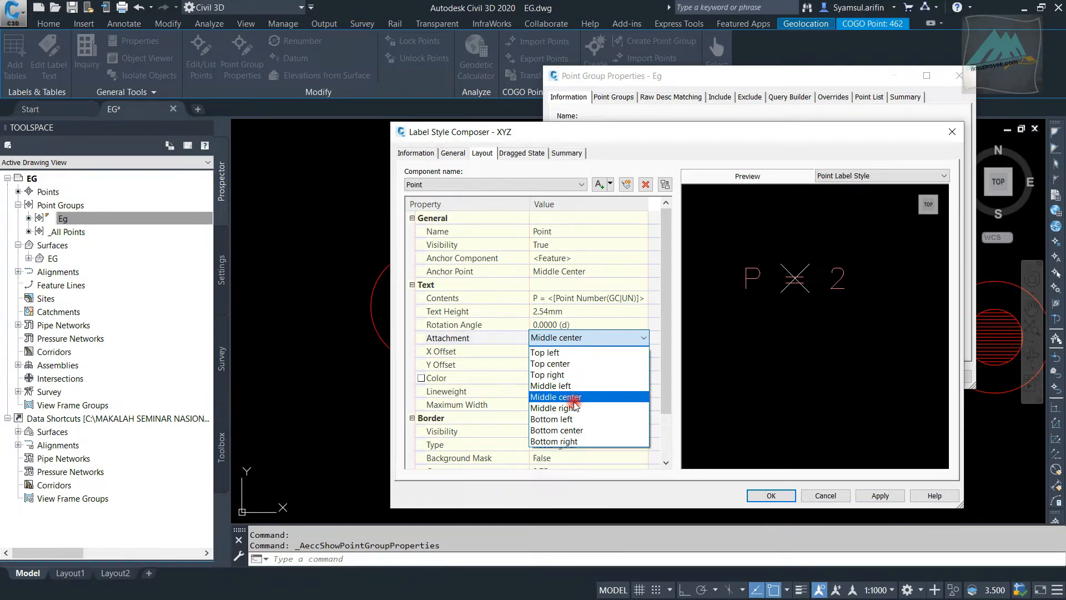
pyautogui.click(588, 386)
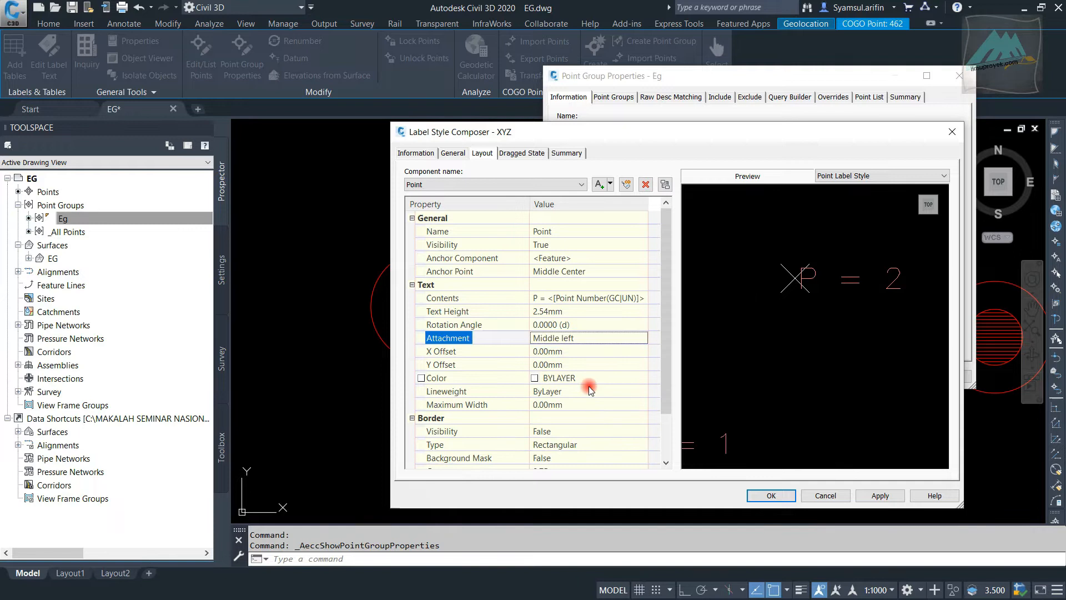
# Set the Point component's X offset to 1 mm and its Y offset to 5 mm
pyautogui.click(594, 352)
pyautogui.write('1')
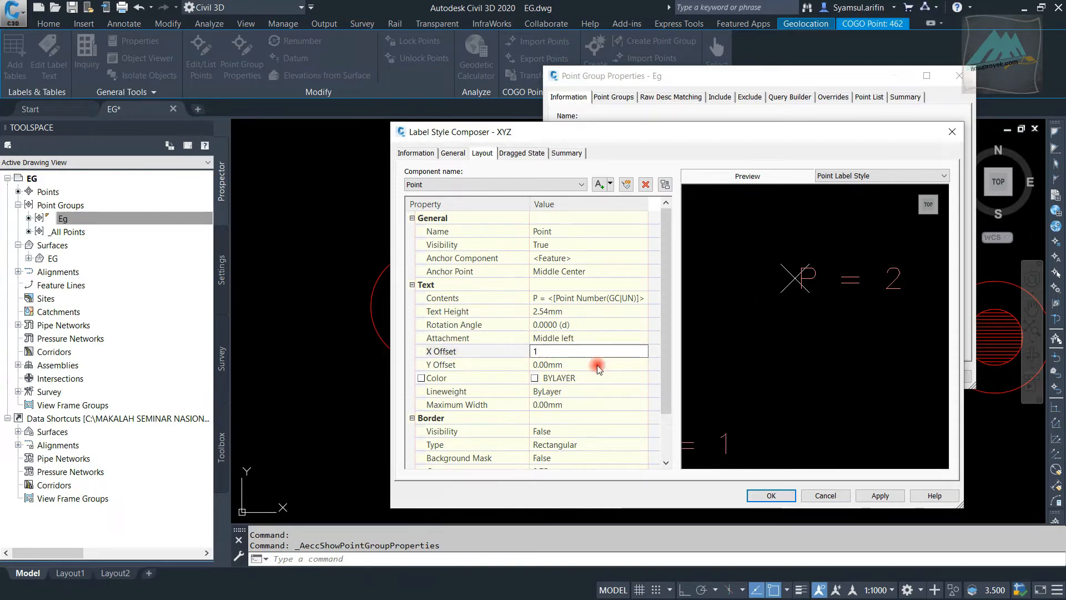
pyautogui.click(598, 365)
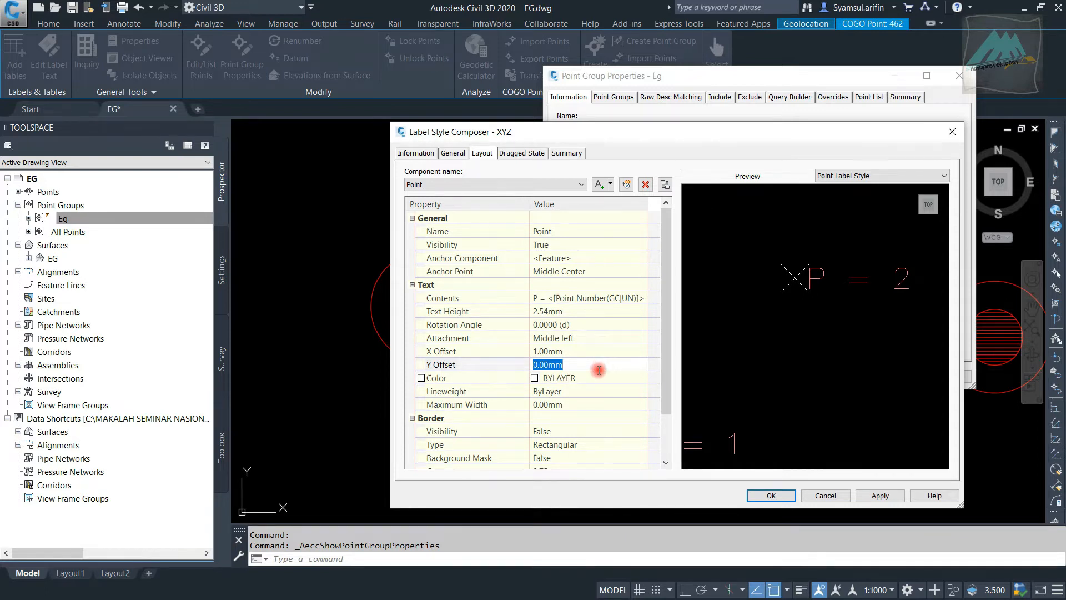
pyautogui.write('5')
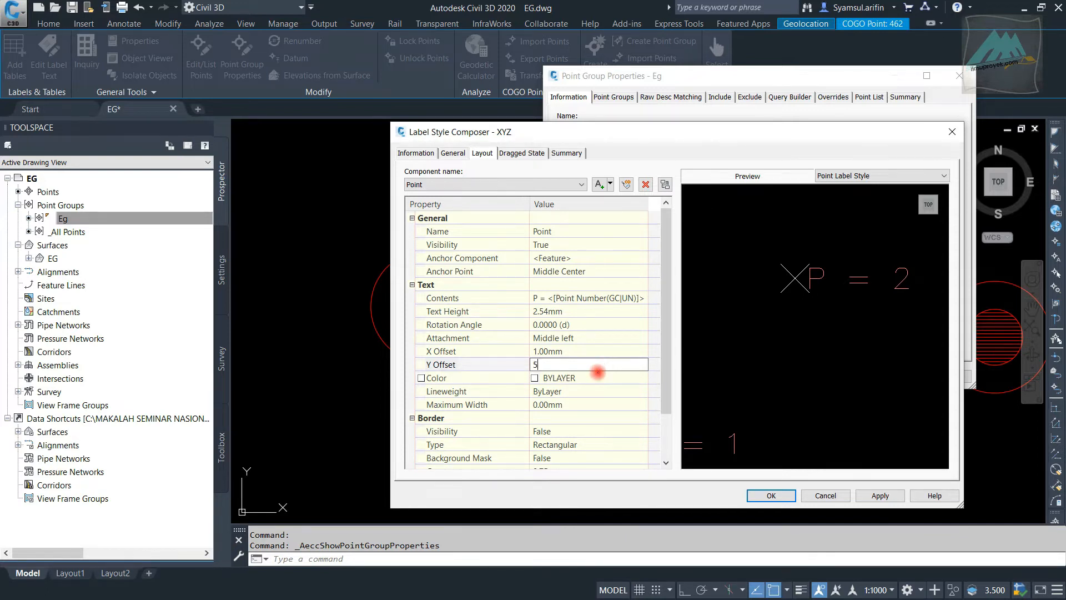
pyautogui.press('Return')
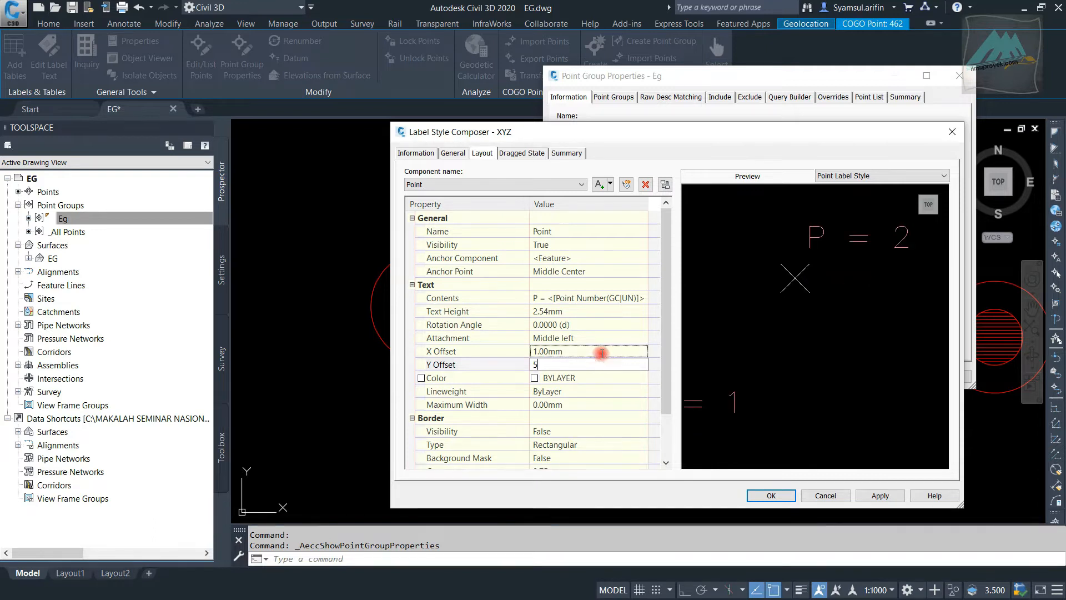
pyautogui.click(601, 367)
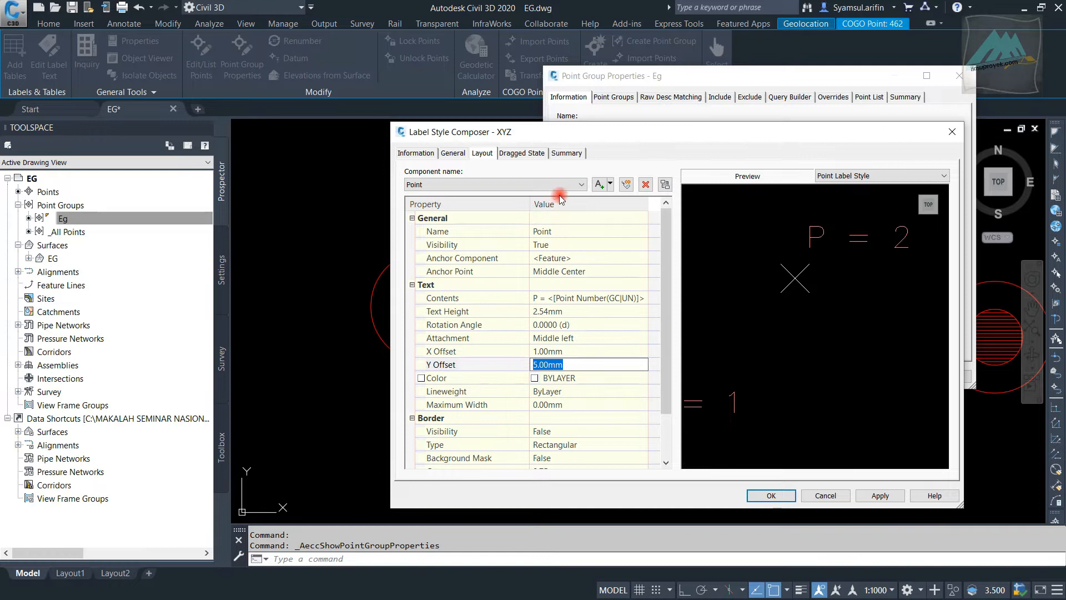
# Add another text component to the XYZ label style and name it X
pyautogui.click(611, 184)
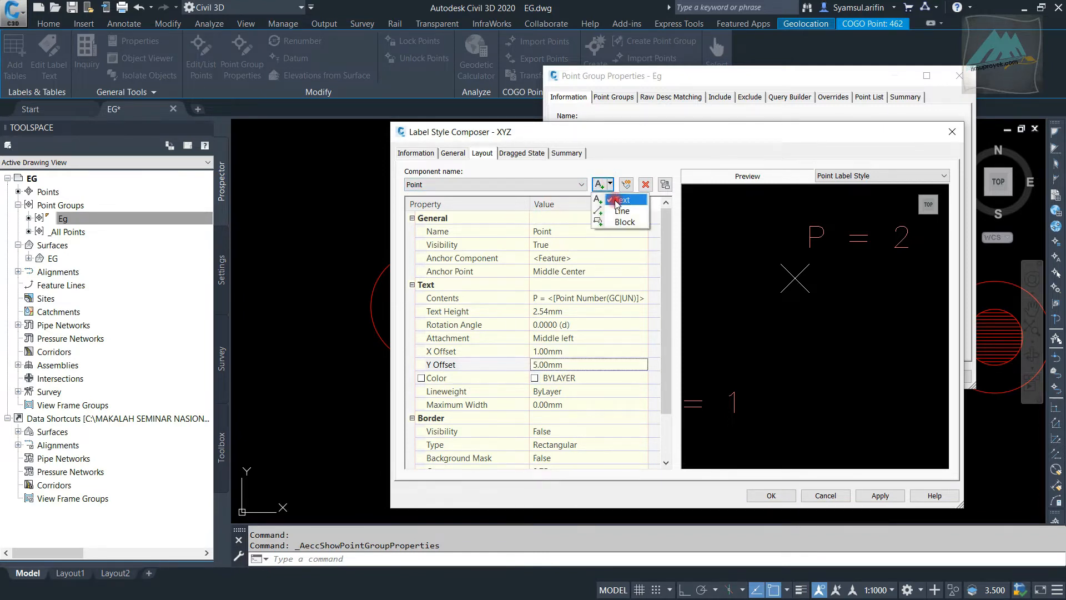
pyautogui.click(615, 200)
pyautogui.click(574, 230)
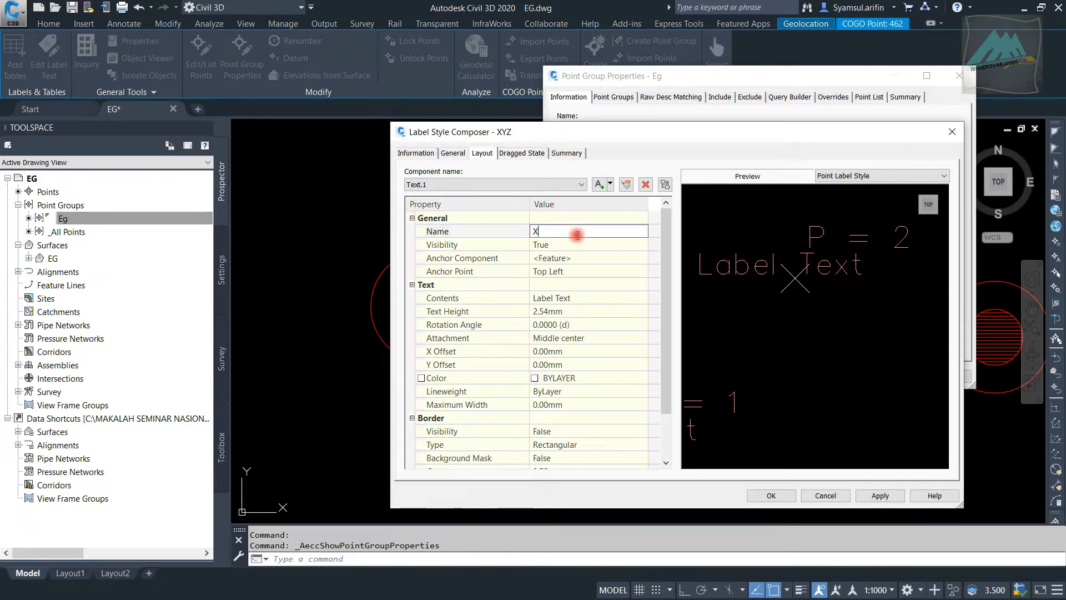
# Set the X component's anchor point to Middle Center and its text attachment to Middle left
pyautogui.click(594, 272)
pyautogui.click(597, 276)
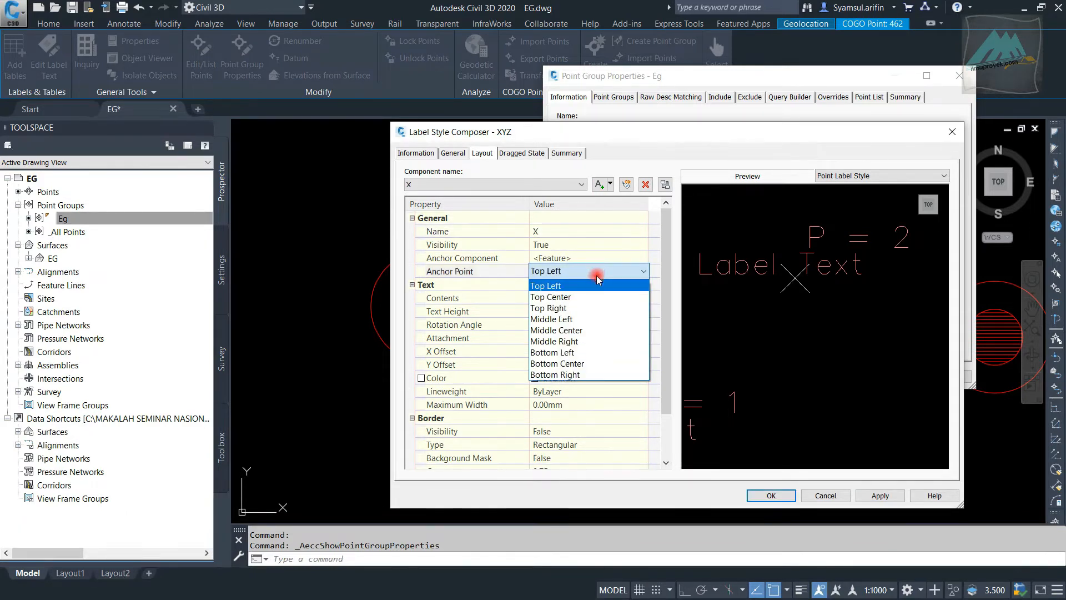
pyautogui.click(614, 329)
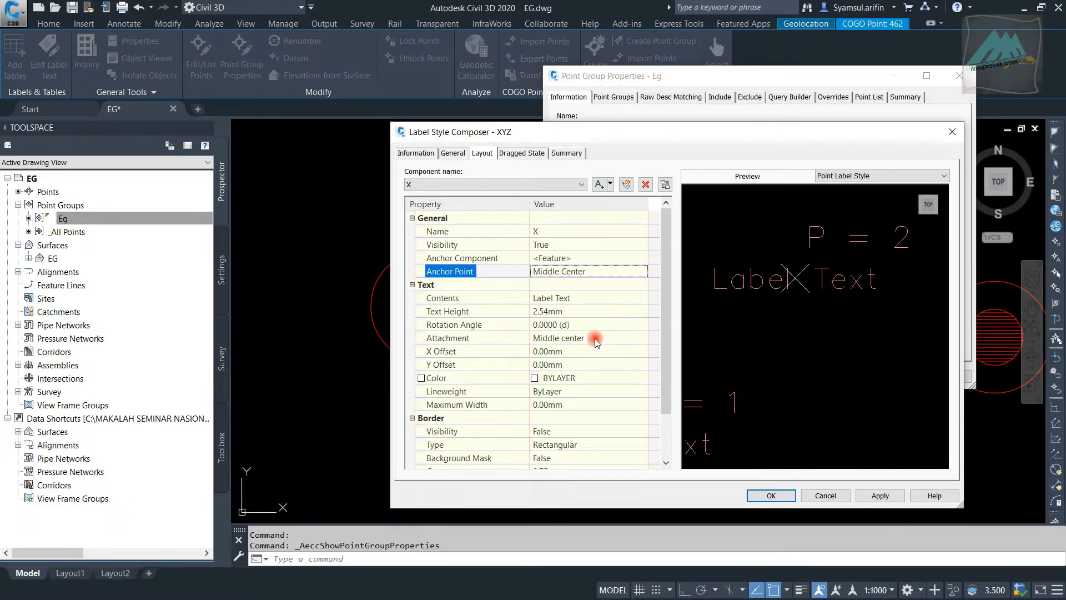
pyautogui.click(598, 338)
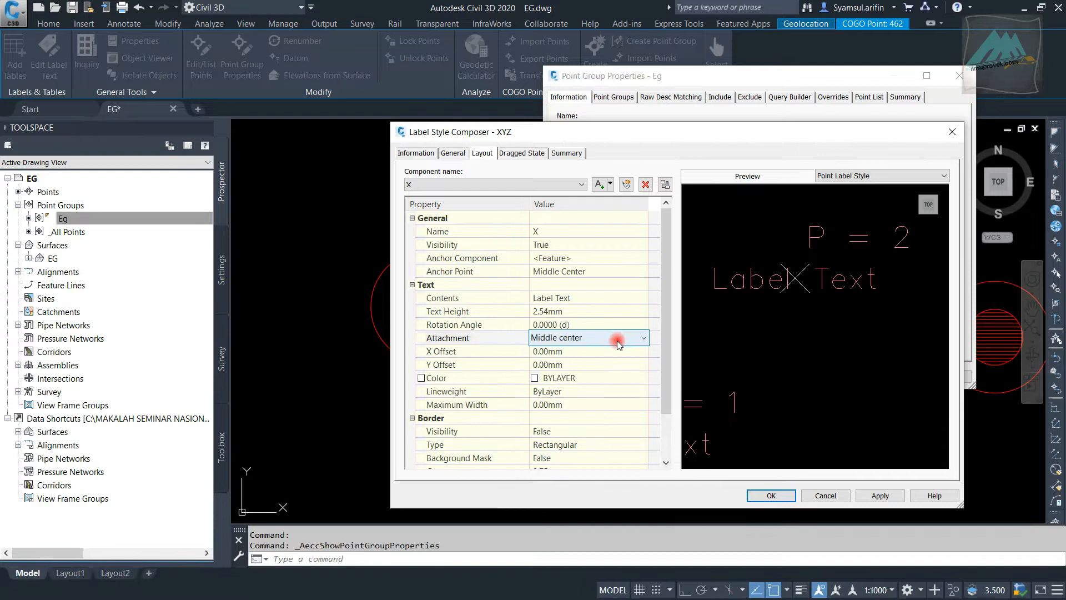
pyautogui.click(613, 339)
pyautogui.click(609, 385)
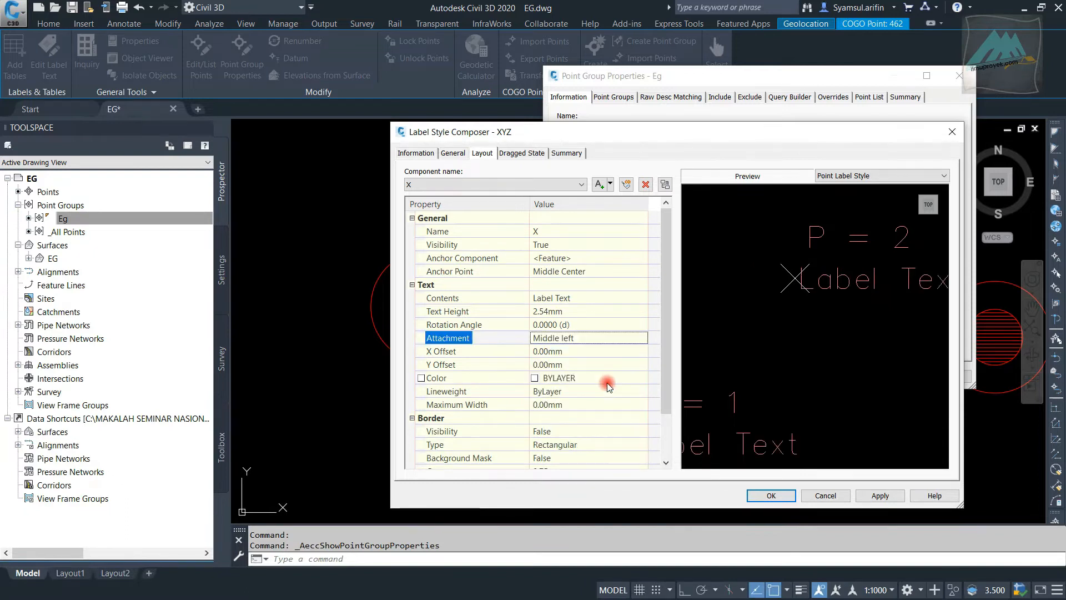
# Set the X component's X offset to 1 mm and its Y offset to 2 mm
pyautogui.click(584, 351)
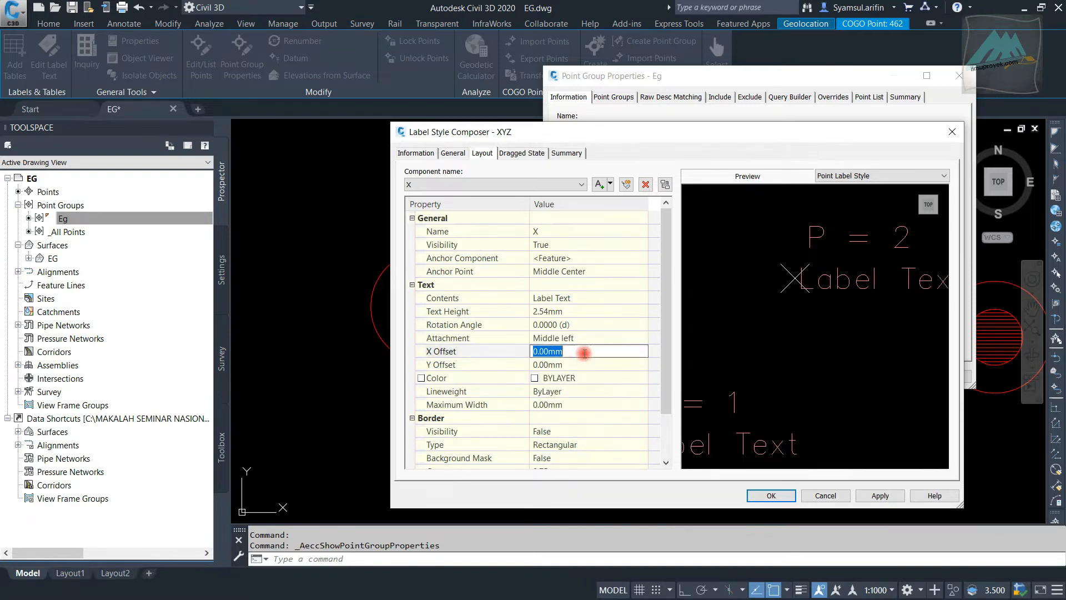
pyautogui.write('1')
pyautogui.click(593, 365)
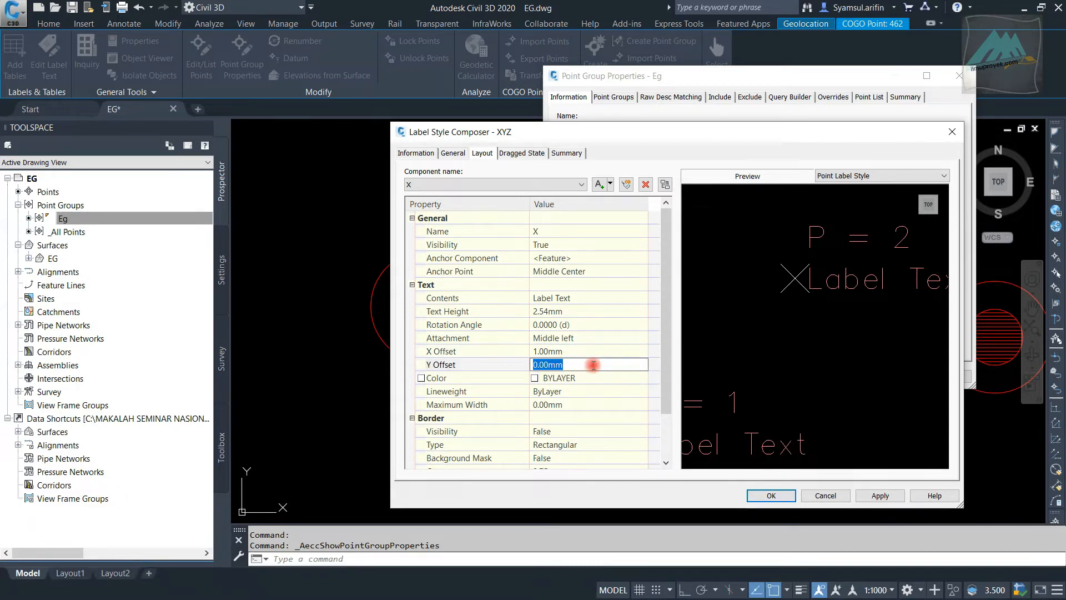
pyautogui.write('2')
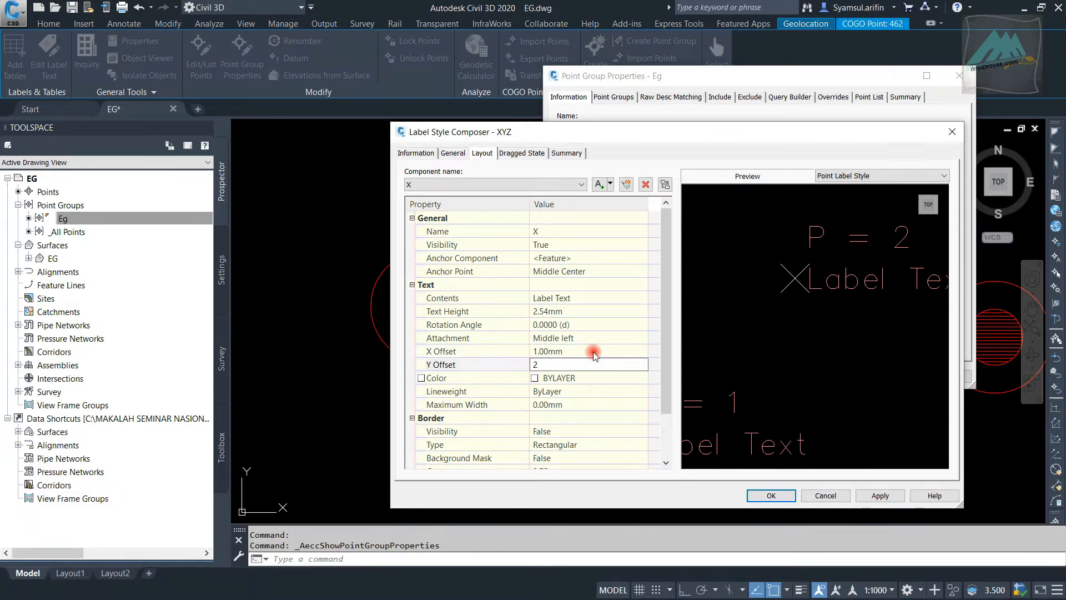
pyautogui.click(593, 351)
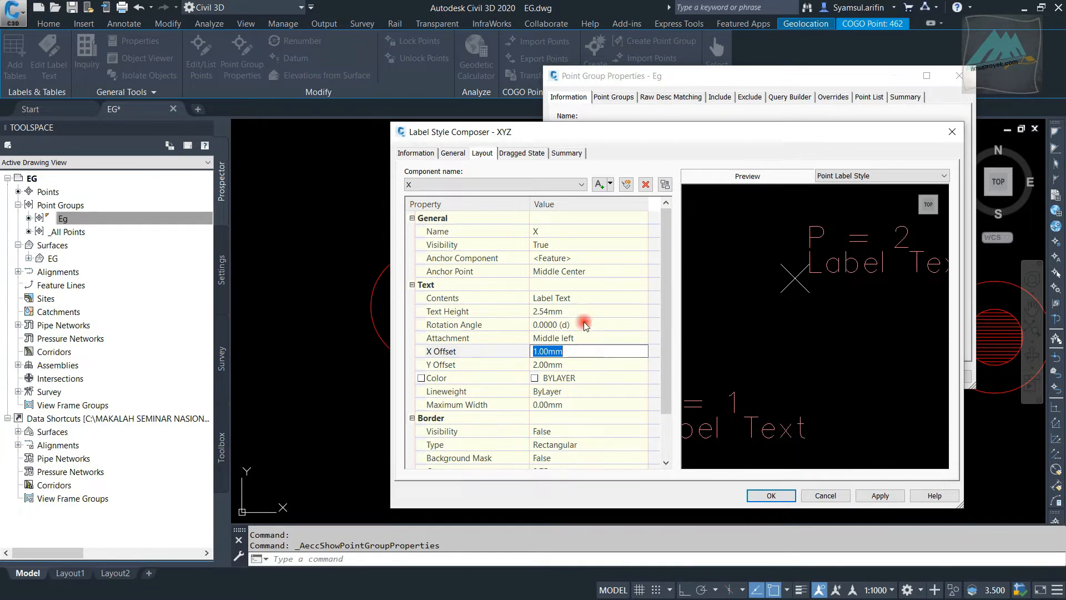
# Open the X component's text contents for editing and set the label text's justification to Left
pyautogui.click(595, 298)
pyautogui.click(642, 297)
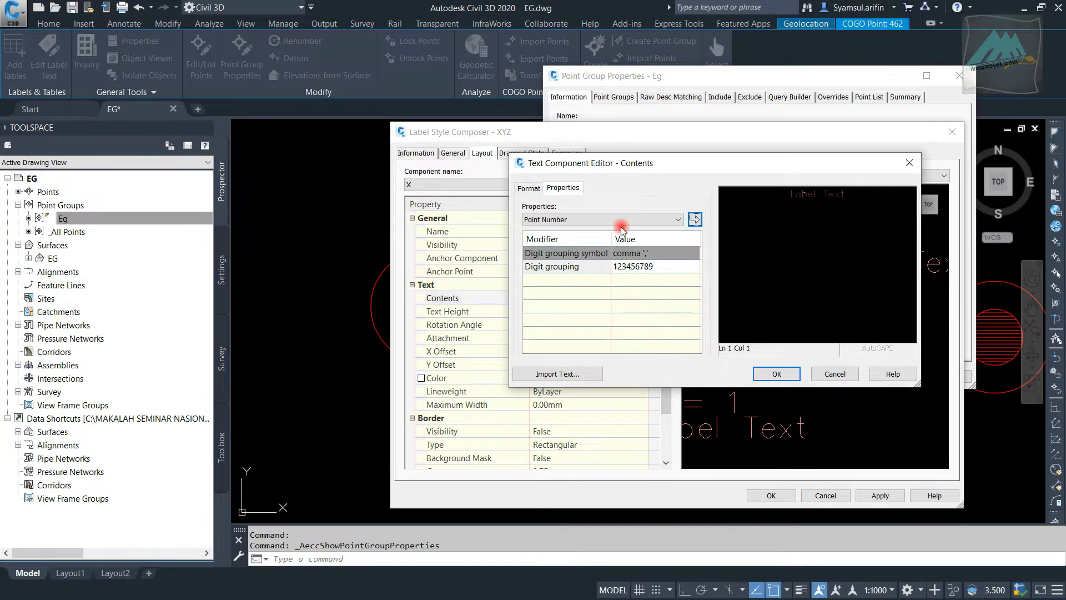
pyautogui.moveTo(651, 169); pyautogui.dragTo(581, 187)
pyautogui.doubleClick(735, 213)
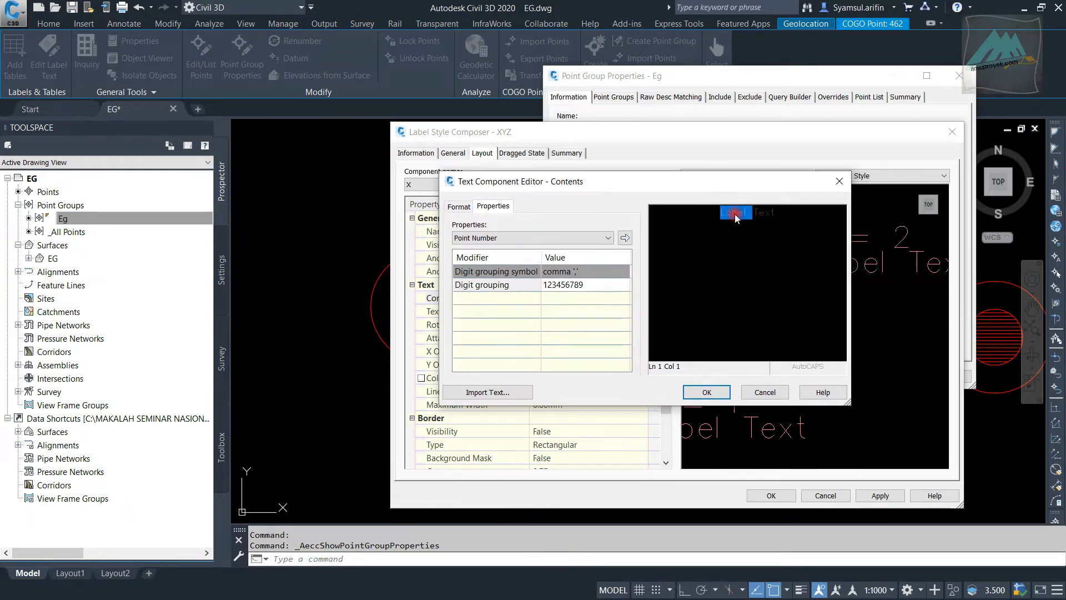
pyautogui.click(459, 206)
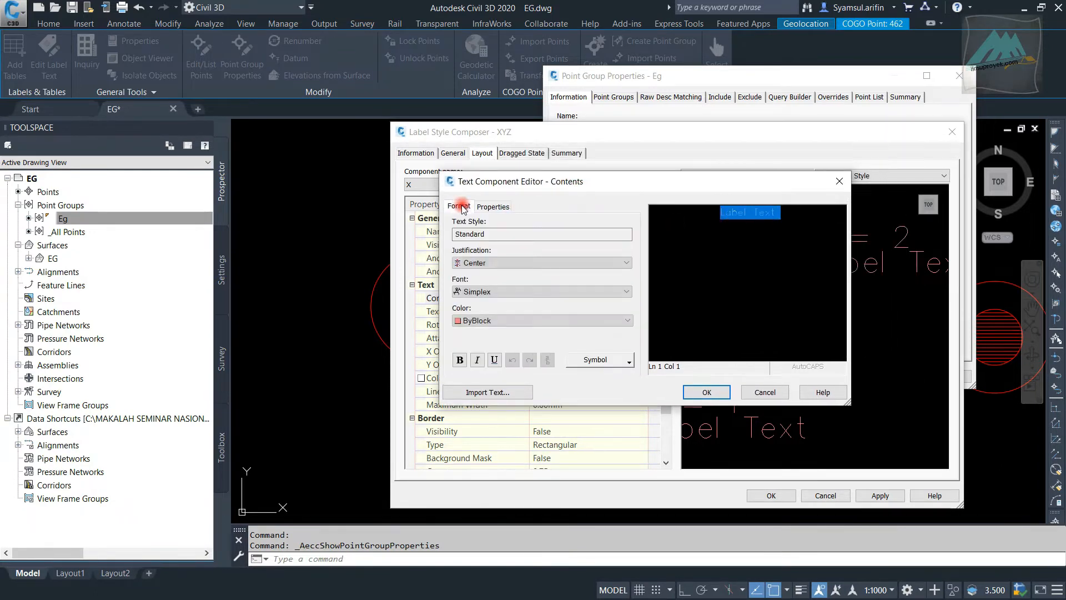
pyautogui.click(501, 261)
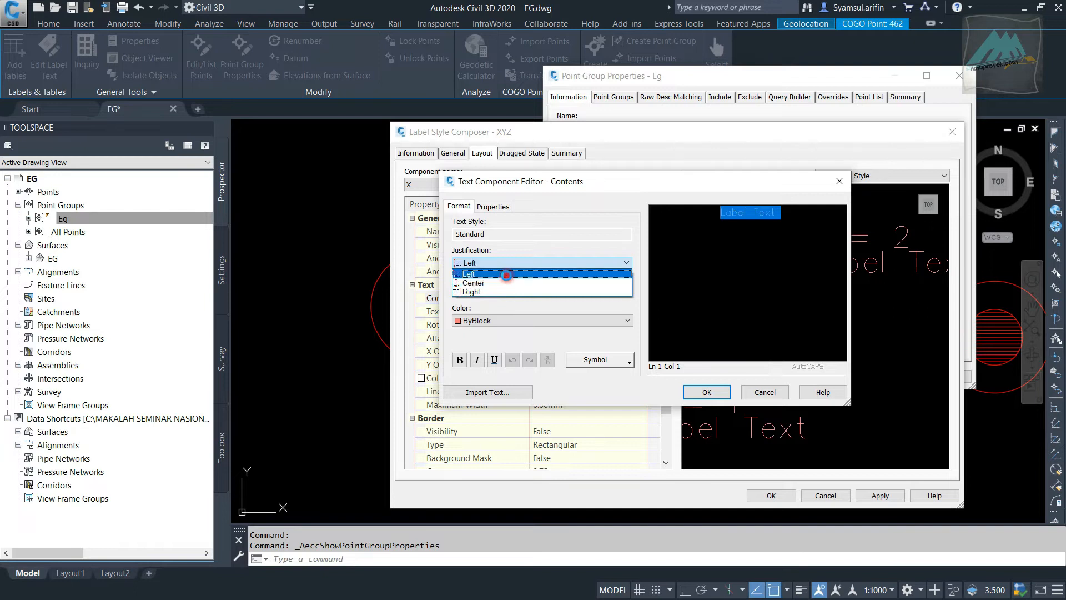
pyautogui.click(506, 270)
# Replace the X component's default label text with "X = " followed by the Easting property and accept the contents
pyautogui.click(495, 207)
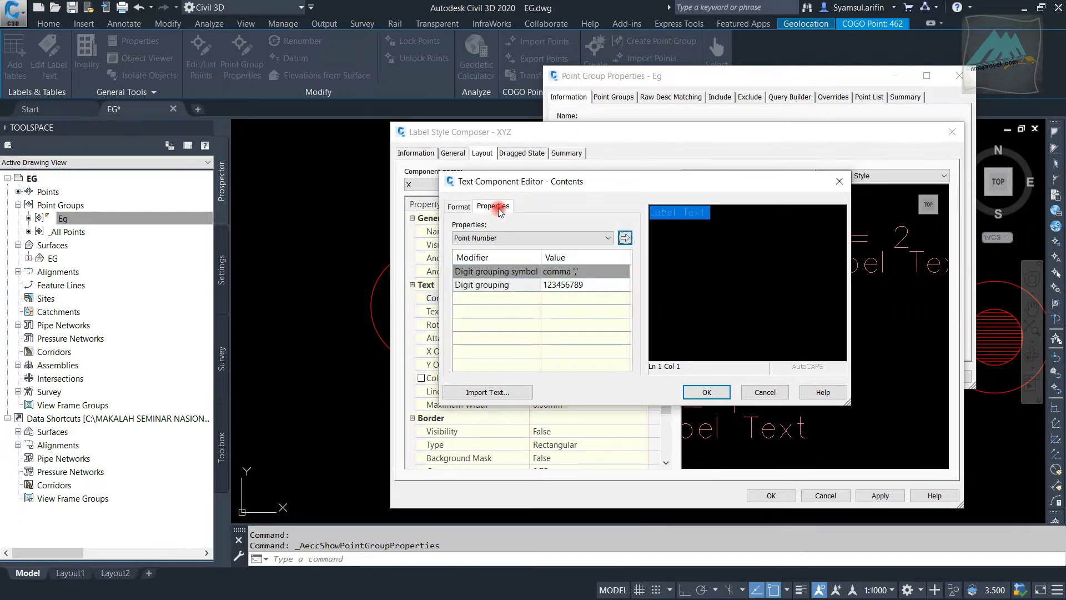
pyautogui.press('Delete')
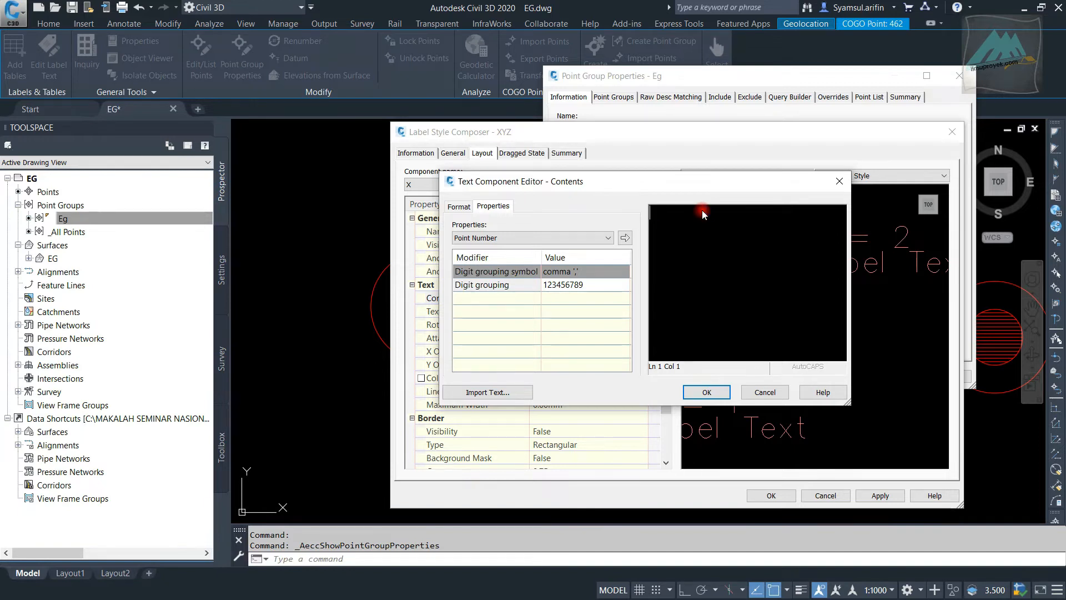
pyautogui.write('X =')
pyautogui.click(565, 238)
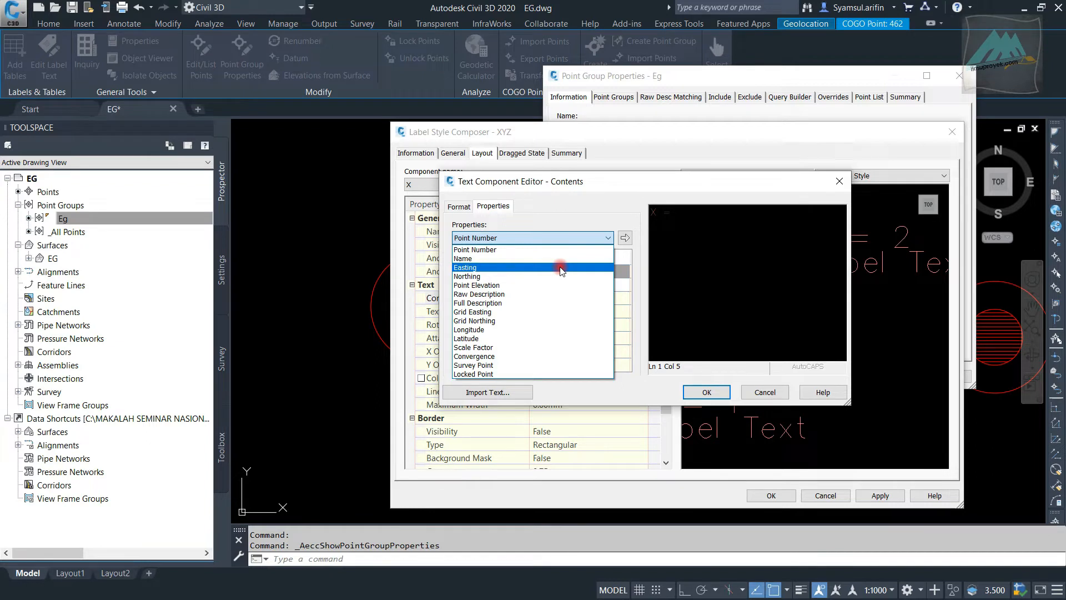
pyautogui.click(562, 269)
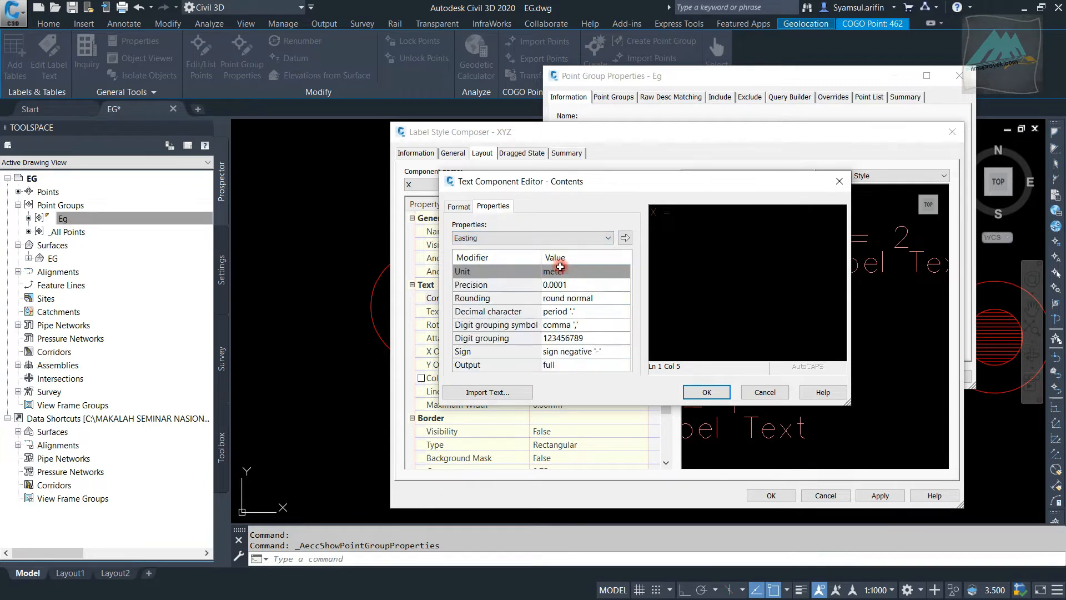
pyautogui.click(625, 238)
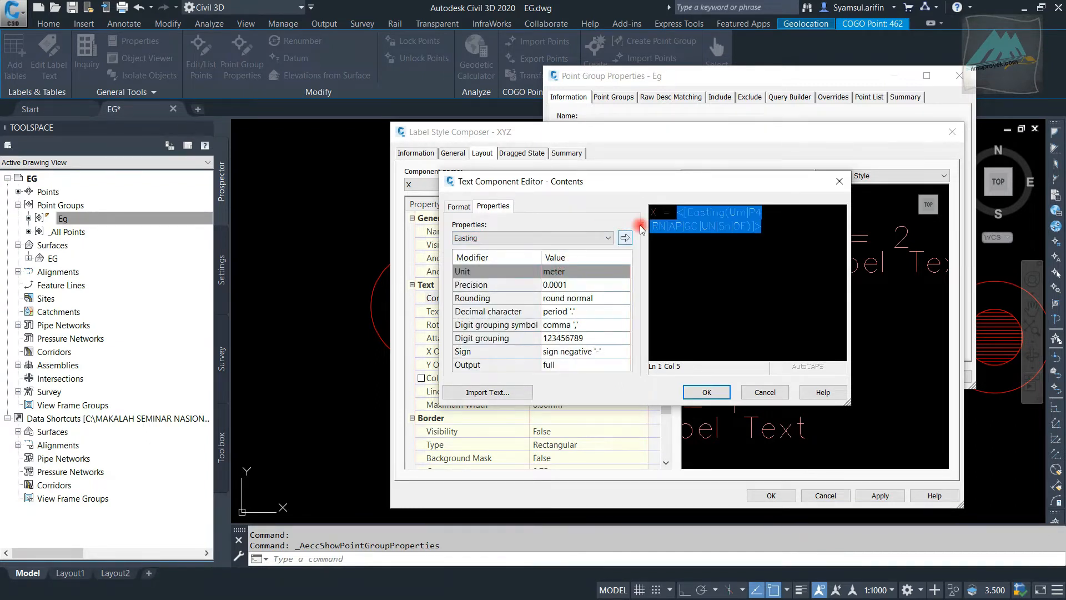
pyautogui.click(708, 390)
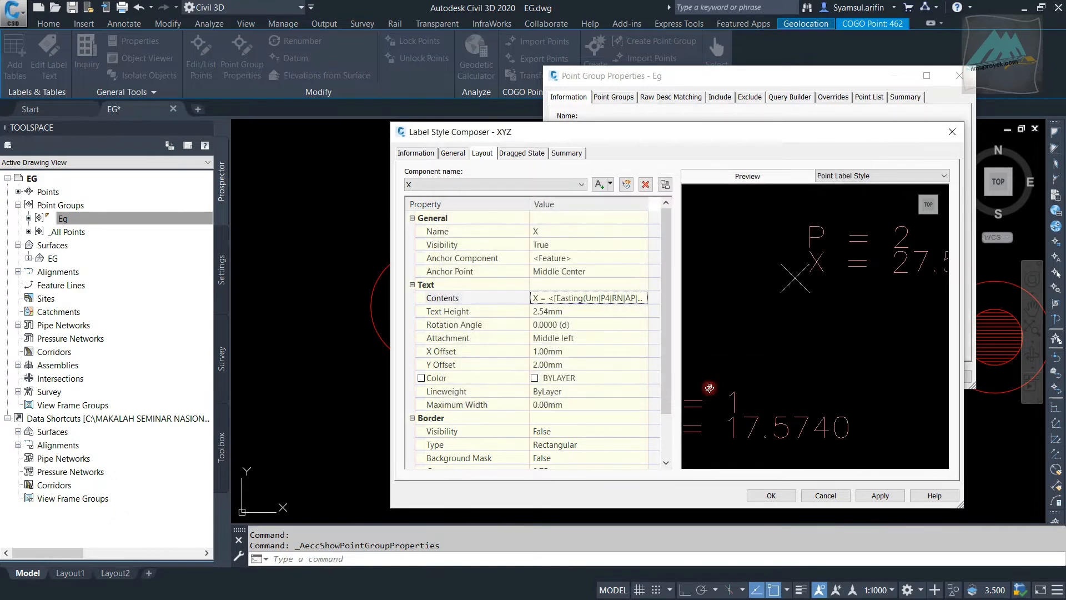
# Add a text component named Y to the label style and set its anchor point to Middle Center
pyautogui.moveTo(836, 303); pyautogui.dragTo(747, 311, button='middle')
pyautogui.scroll(-2, 746, 273)
pyautogui.scroll(2, 751, 274)
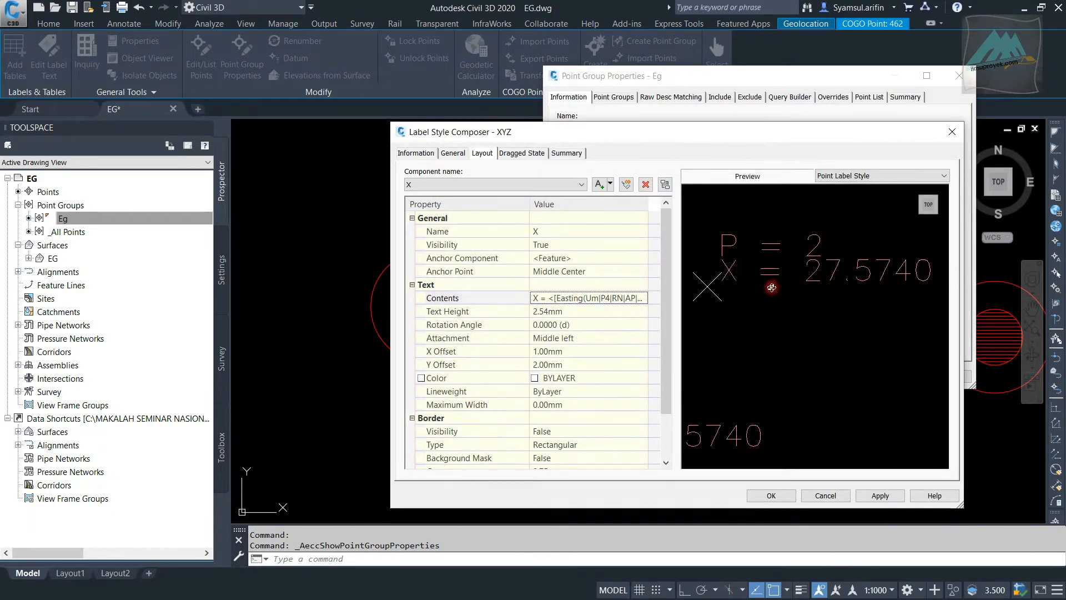
pyautogui.click(611, 184)
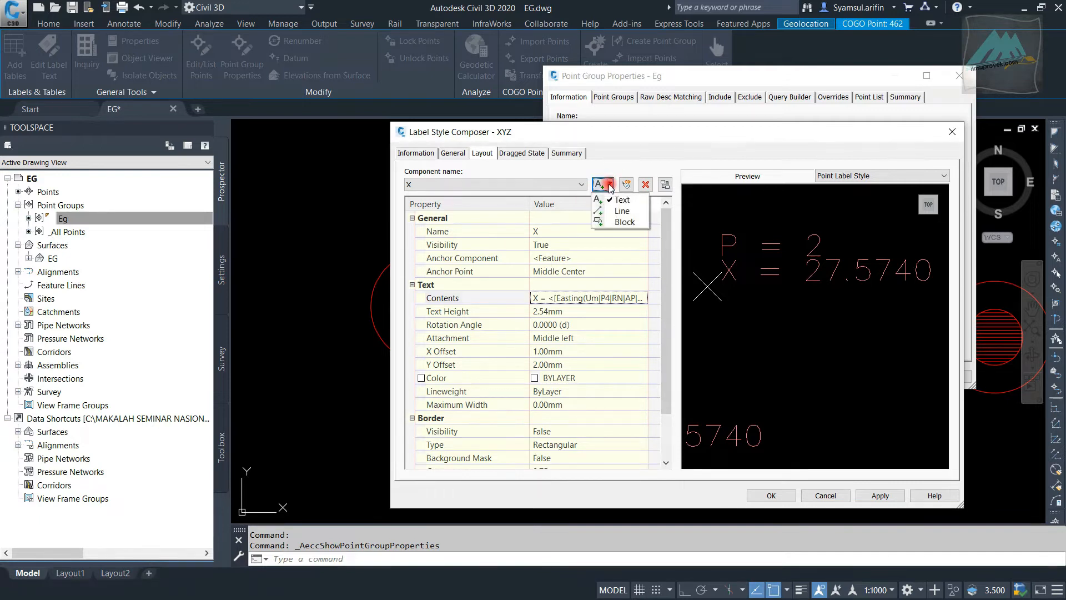
pyautogui.click(621, 202)
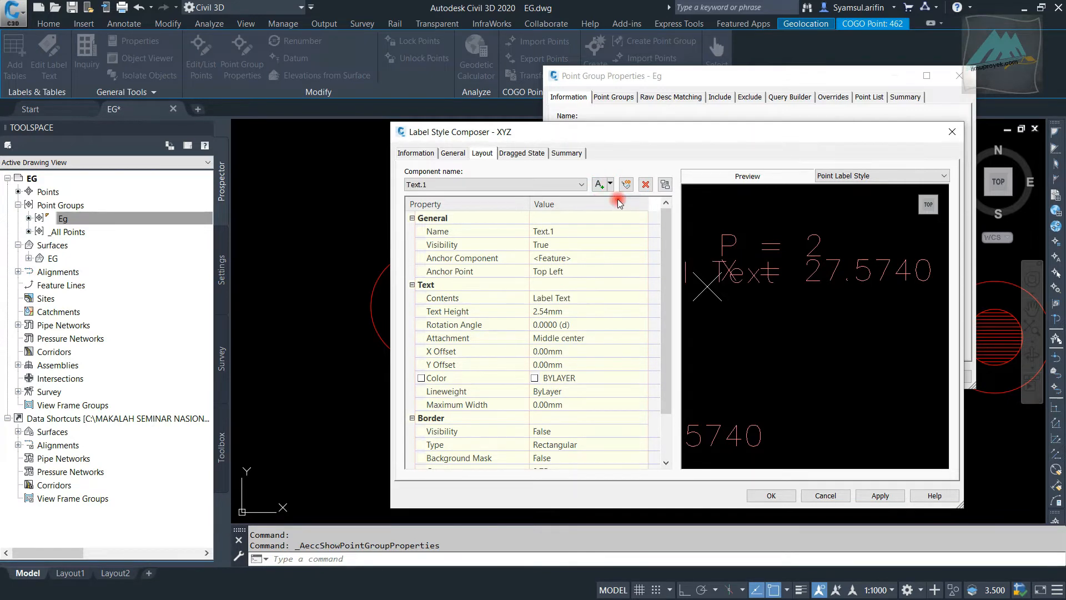
pyautogui.click(576, 233)
pyautogui.write('Y')
pyautogui.click(597, 269)
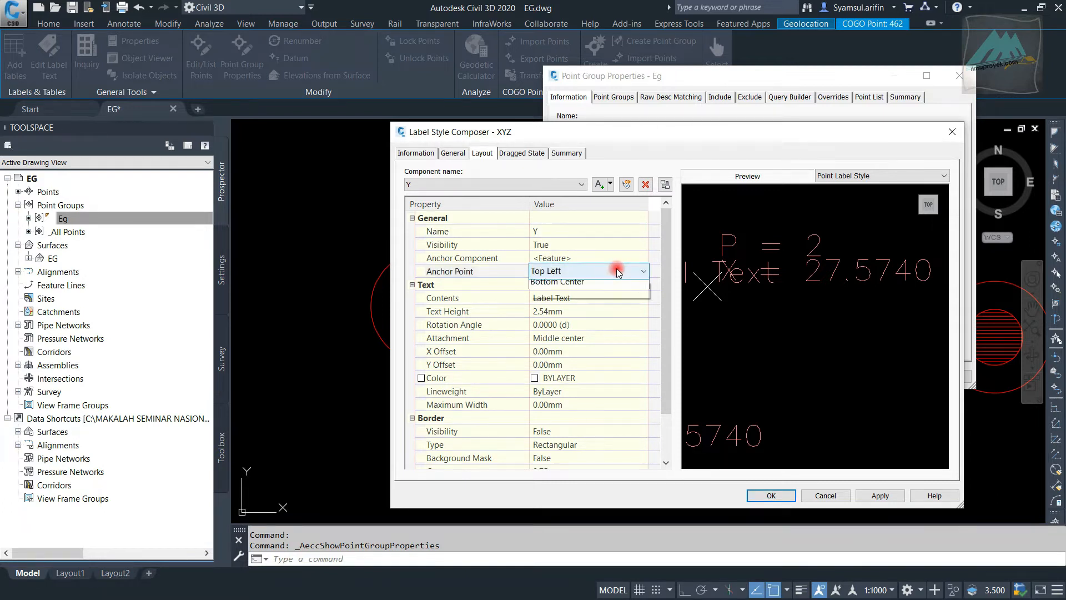
pyautogui.click(618, 272)
pyautogui.click(613, 332)
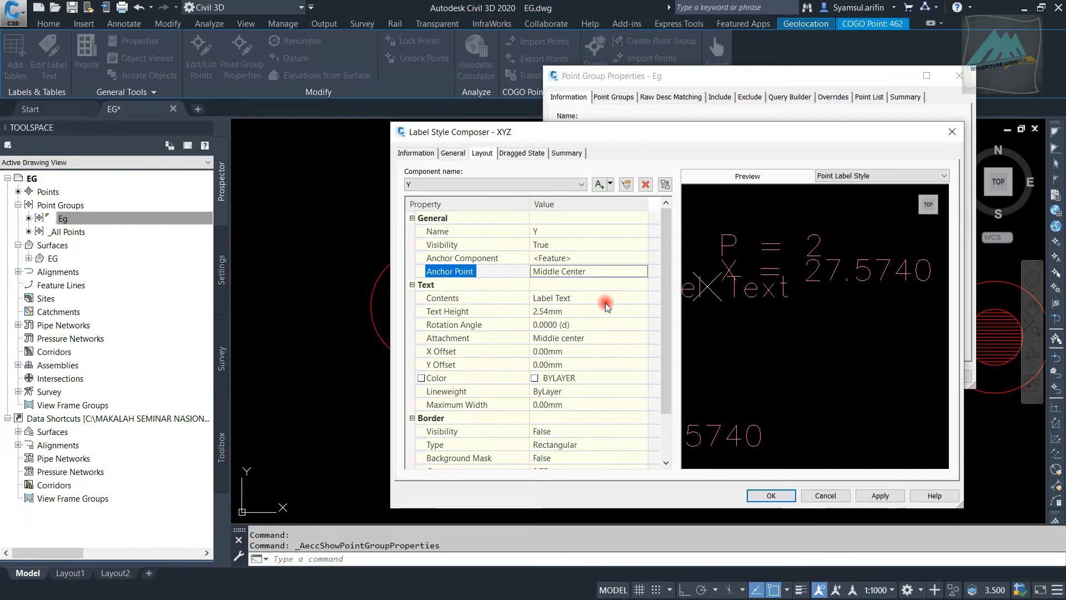
# Open the Y component's text contents for editing and set the label text's justification to Left
pyautogui.scroll(-1, 605, 302)
pyautogui.click(631, 258)
pyautogui.click(642, 257)
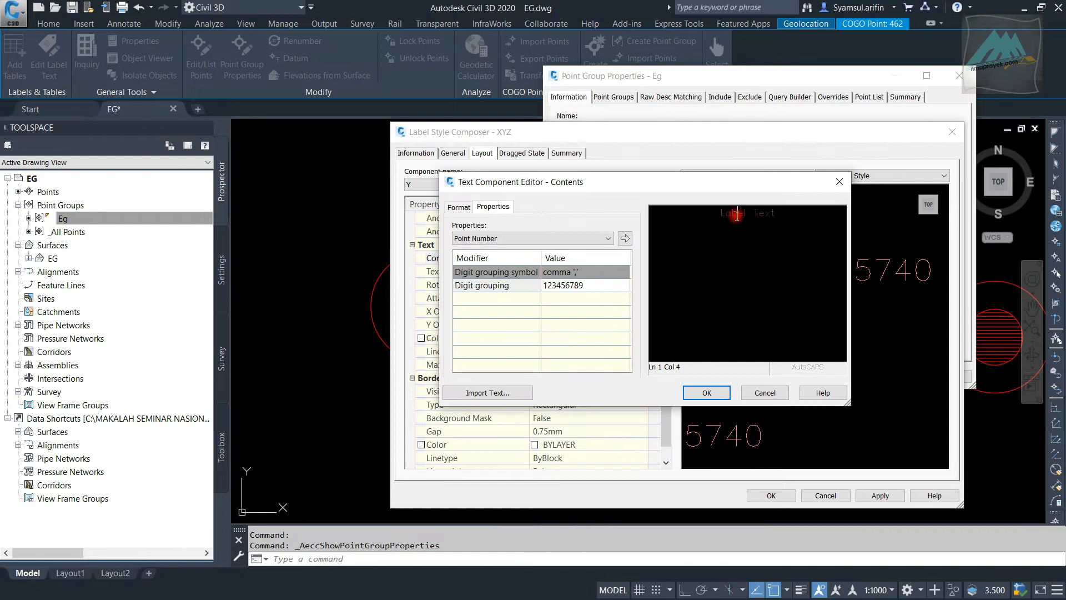
pyautogui.tripleClick(737, 215)
pyautogui.click(447, 209)
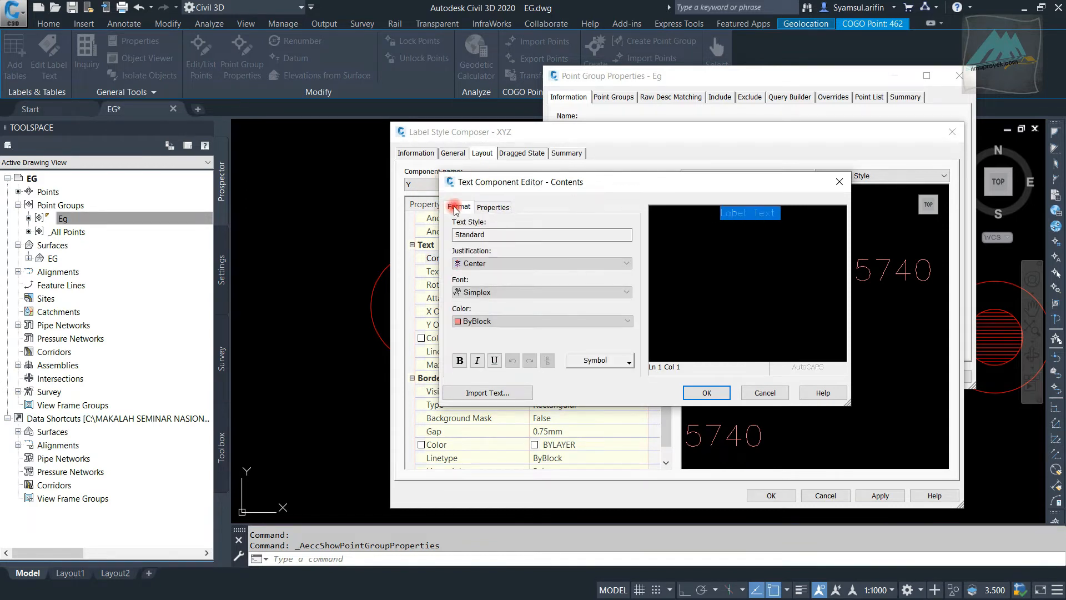
pyautogui.click(530, 263)
pyautogui.click(517, 274)
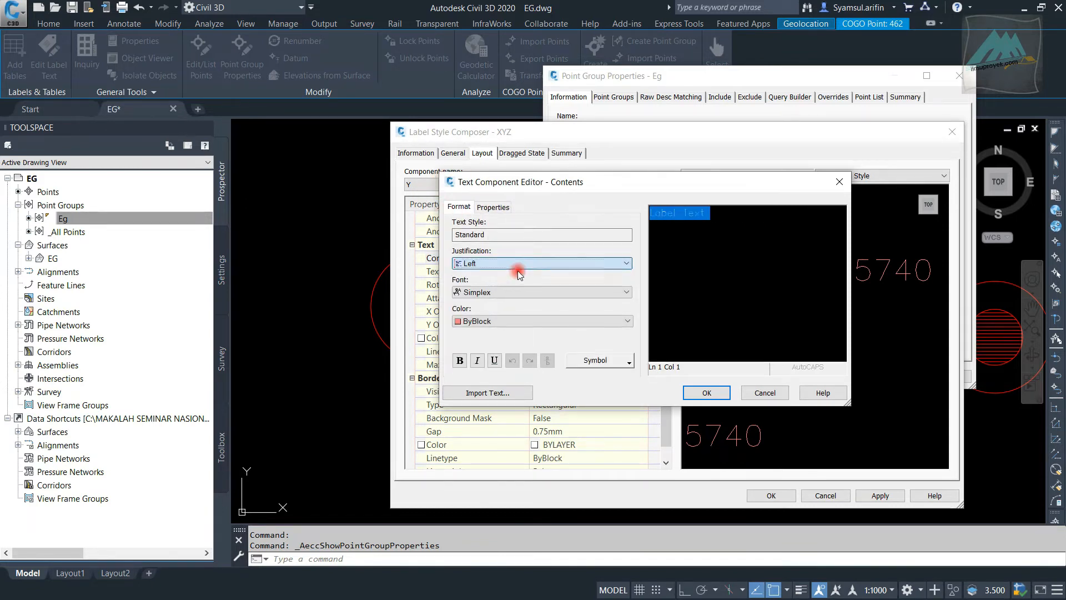
# Replace the Y component's default label text with "Y = " followed by the Northing property and accept the contents
pyautogui.click(491, 207)
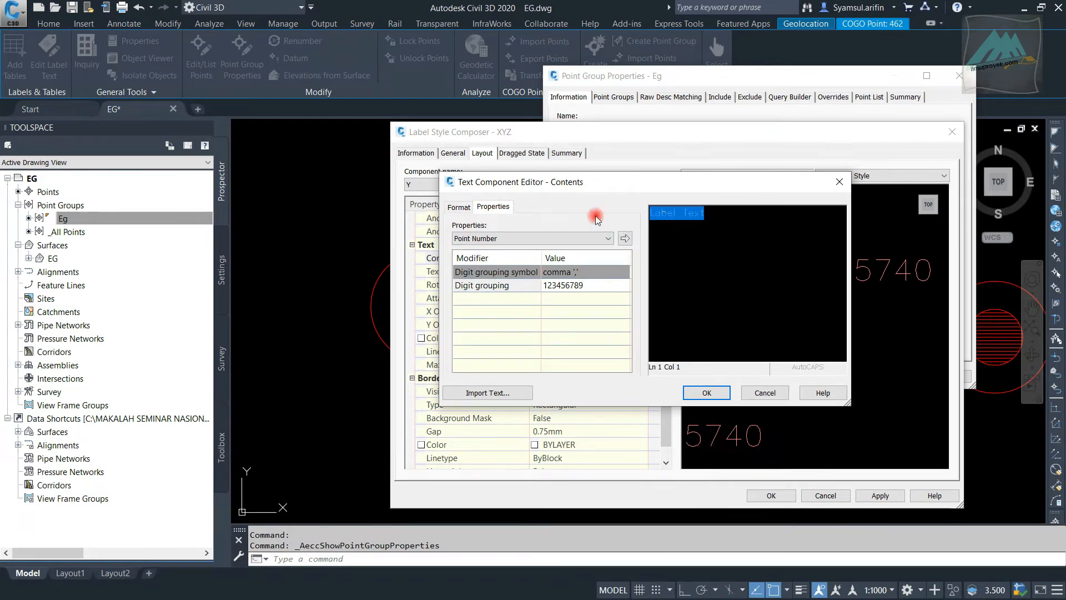
pyautogui.write('Y =')
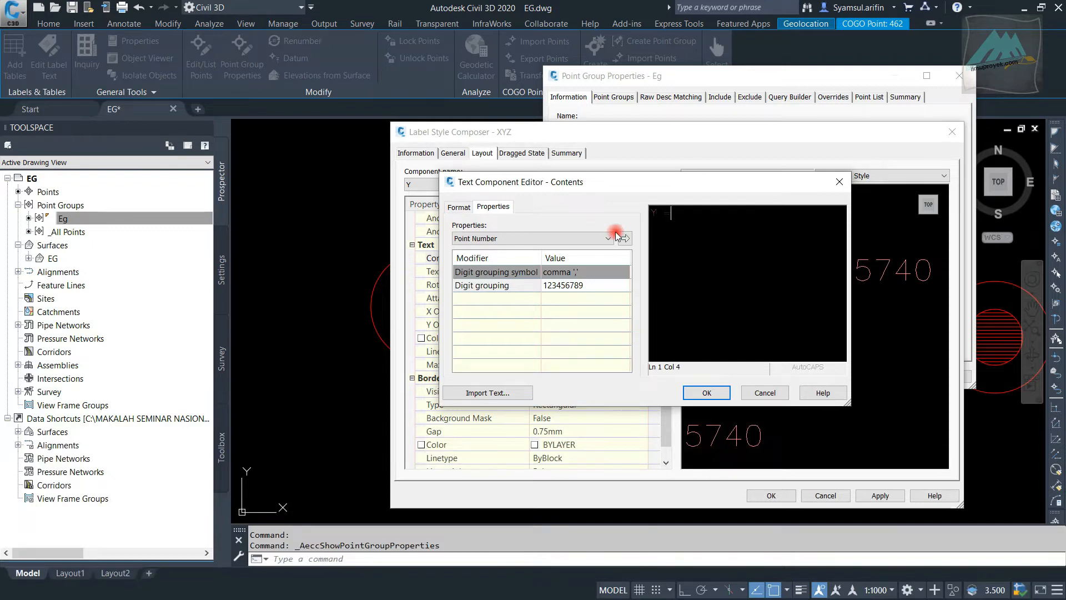
pyautogui.click(562, 238)
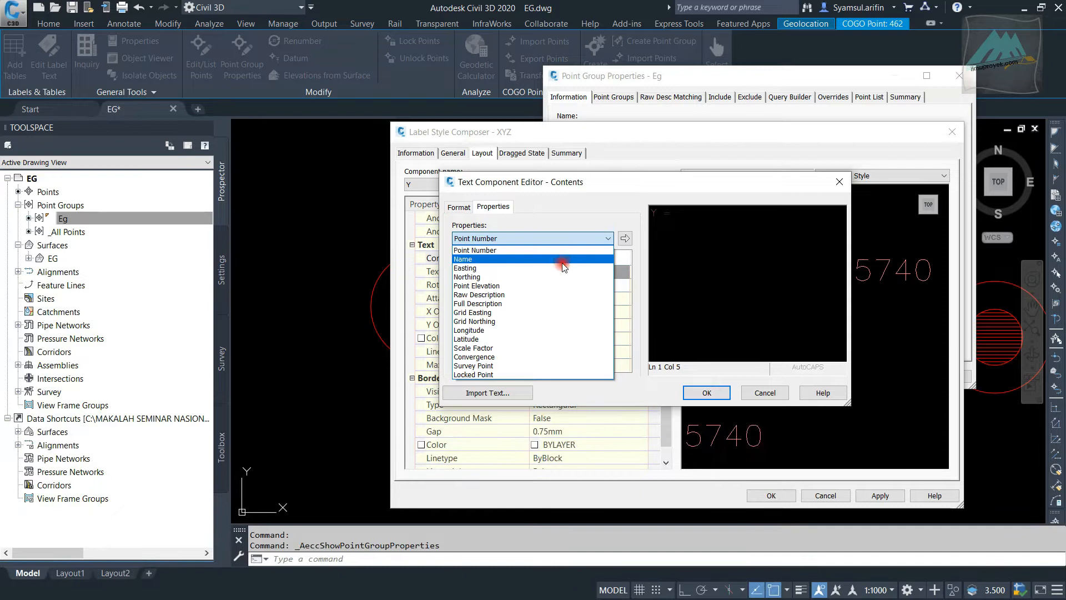
pyautogui.click(565, 277)
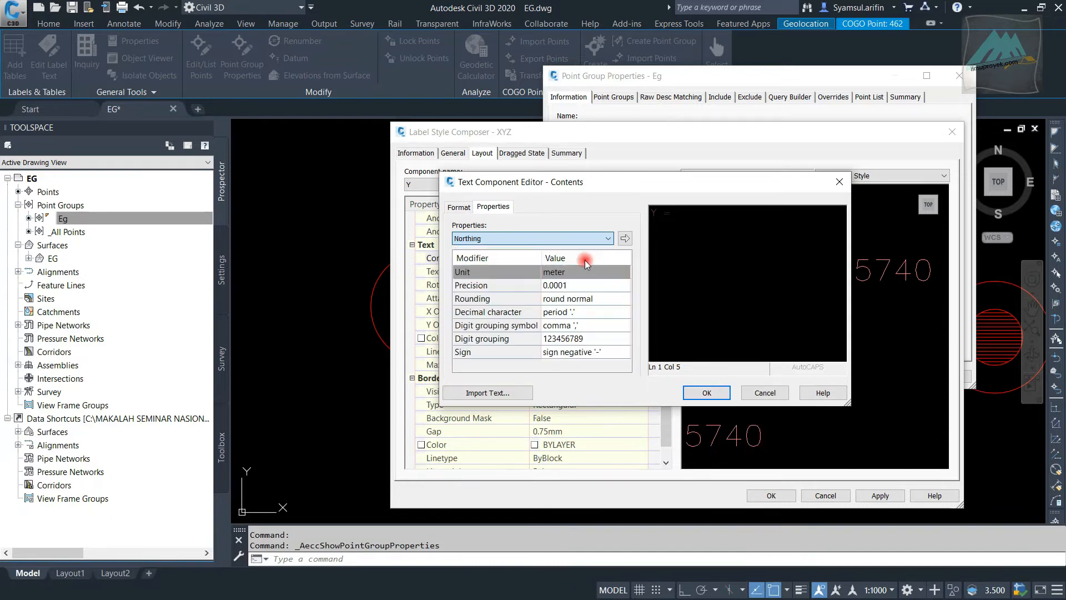
pyautogui.click(625, 239)
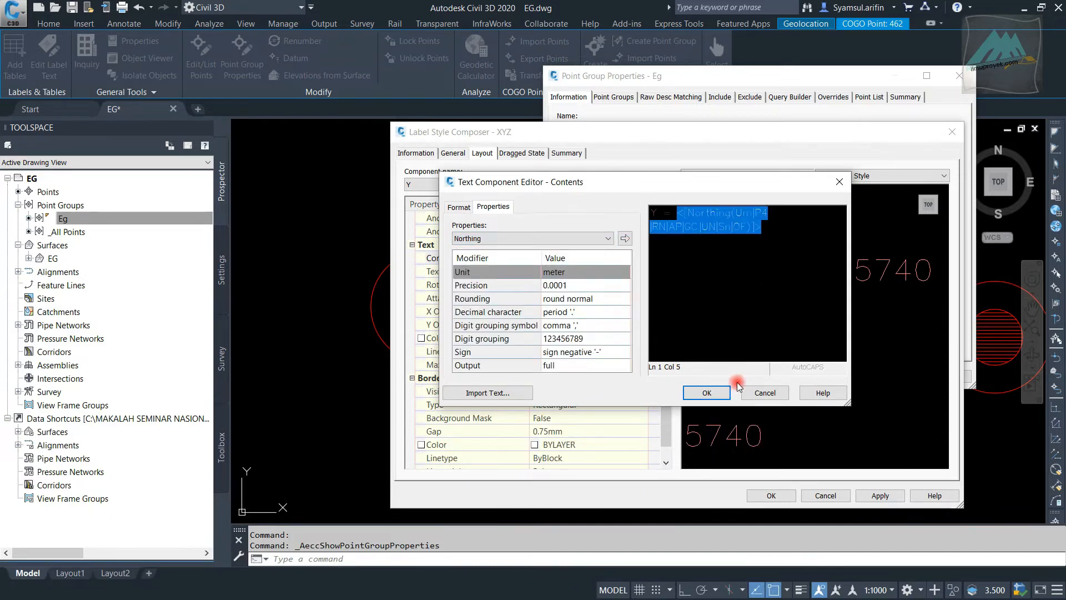
pyautogui.click(719, 396)
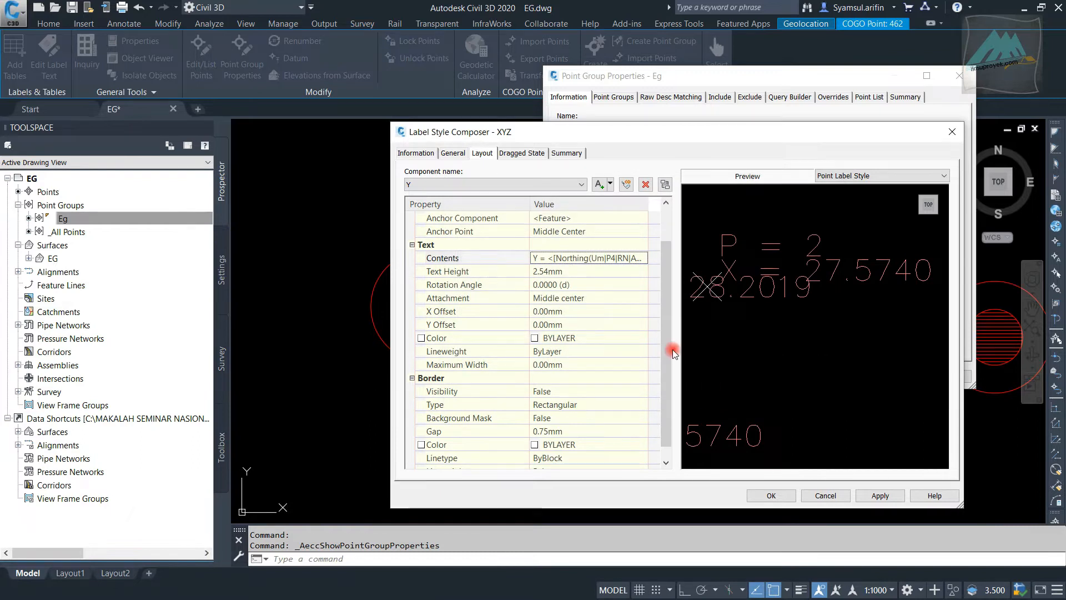
# Set the Y component's text attachment to Middle left
pyautogui.scroll(-2, 798, 318)
pyautogui.moveTo(706, 313); pyautogui.dragTo(761, 295, button='middle')
pyautogui.scroll(2, 760, 283)
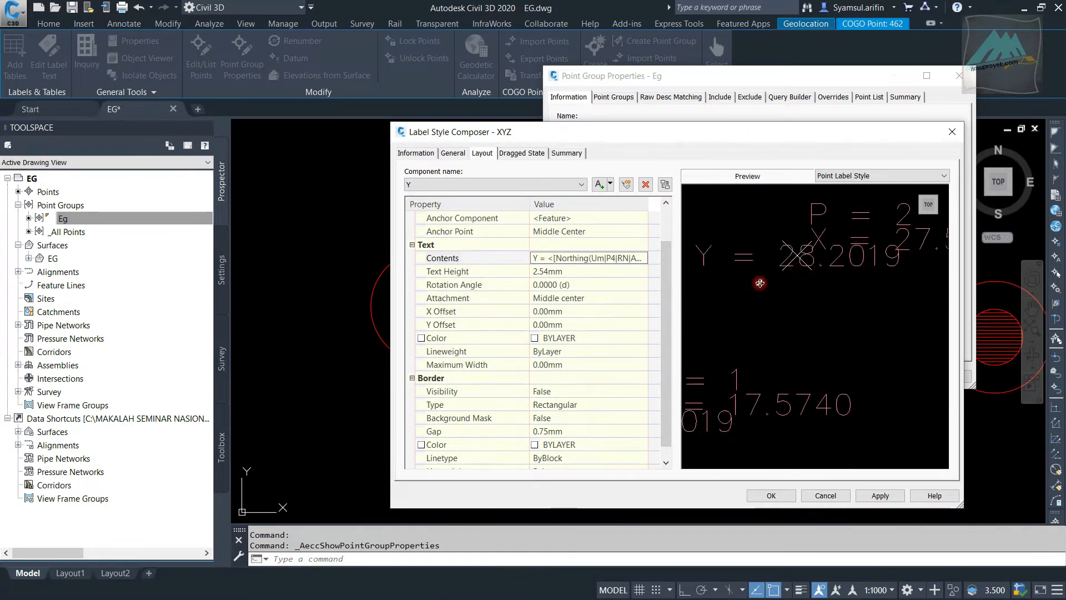
pyautogui.click(583, 313)
pyautogui.click(591, 298)
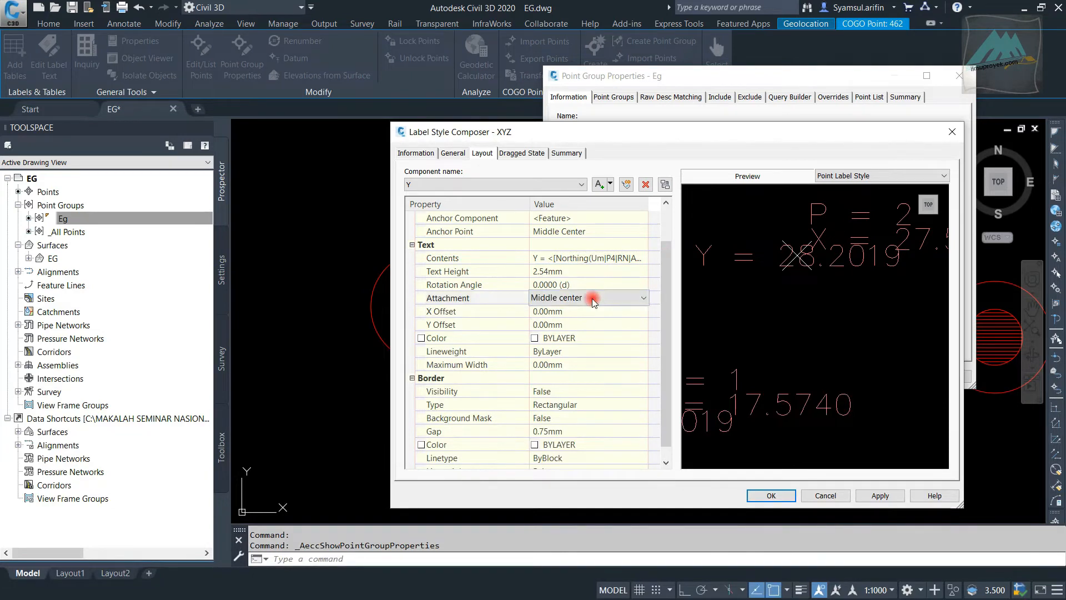
pyautogui.click(592, 346)
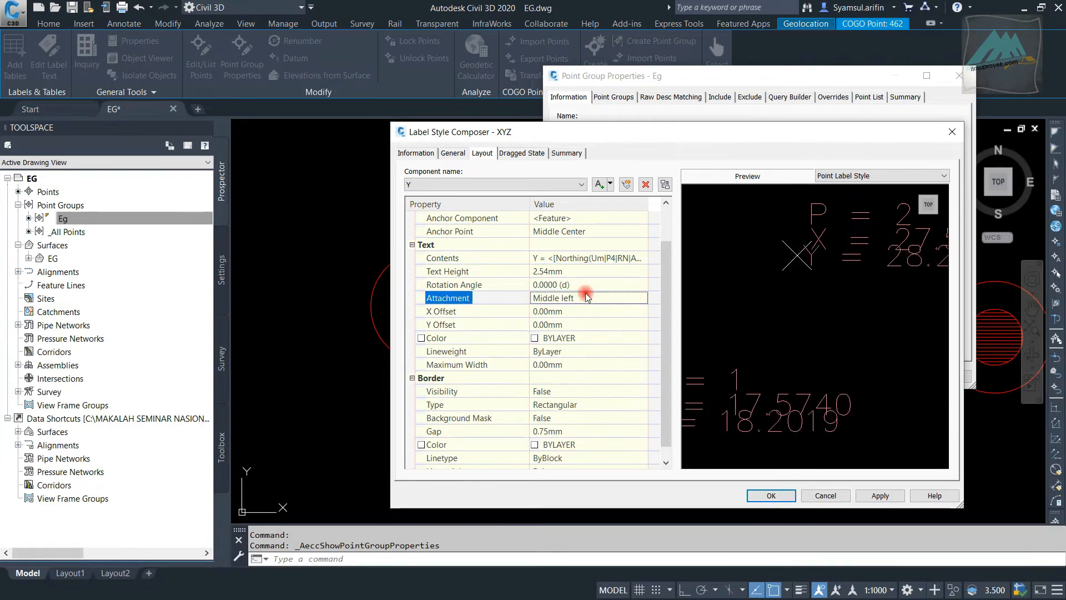
# Set the Y component's X offset to 1 mm and its Y offset to -2 mm
pyautogui.click(593, 312)
pyautogui.write('1')
pyautogui.click(597, 325)
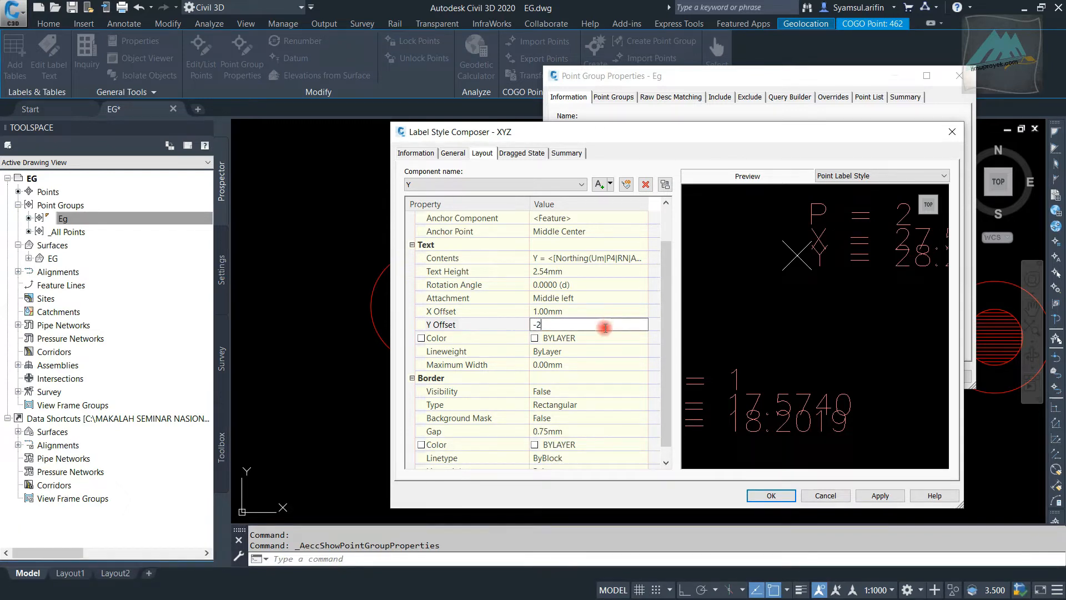
pyautogui.click(606, 312)
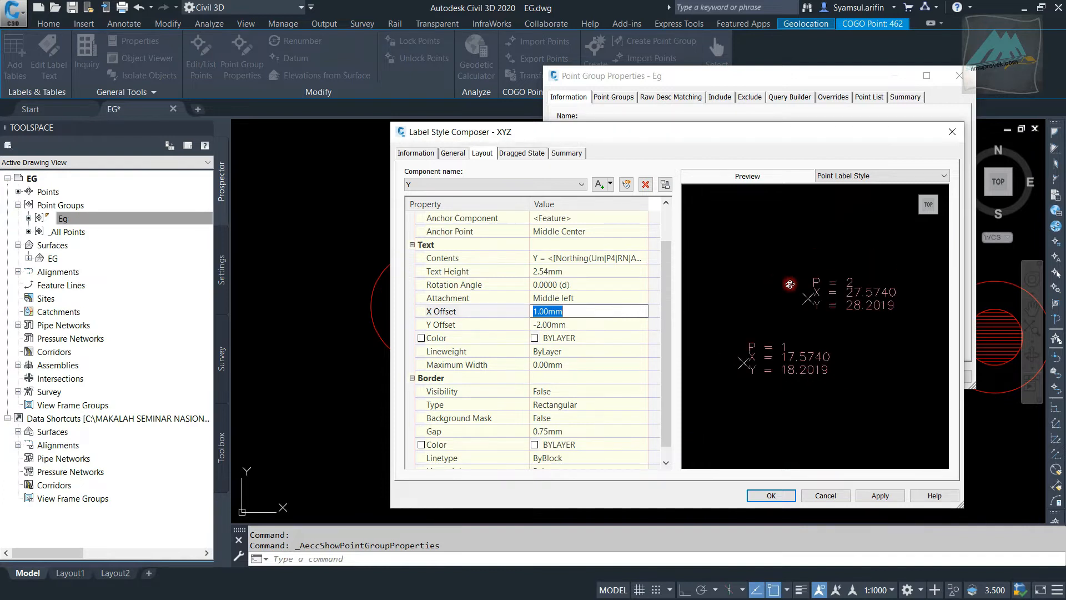
# Add a text component named Z to the label style and set its anchor point to Middle Center
pyautogui.click(610, 185)
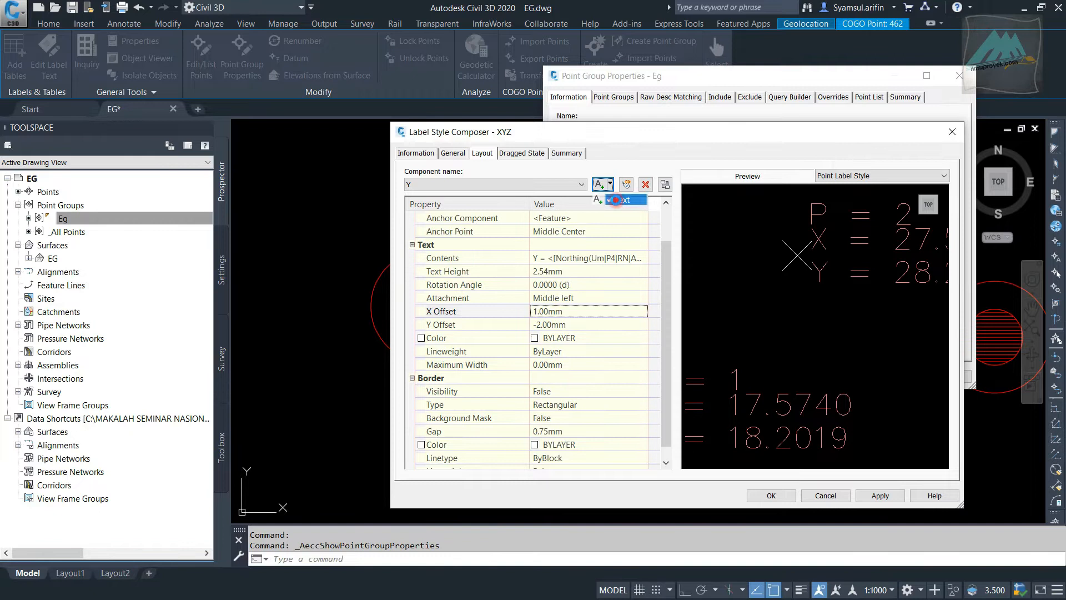
pyautogui.click(621, 199)
pyautogui.click(572, 230)
pyautogui.write('Z')
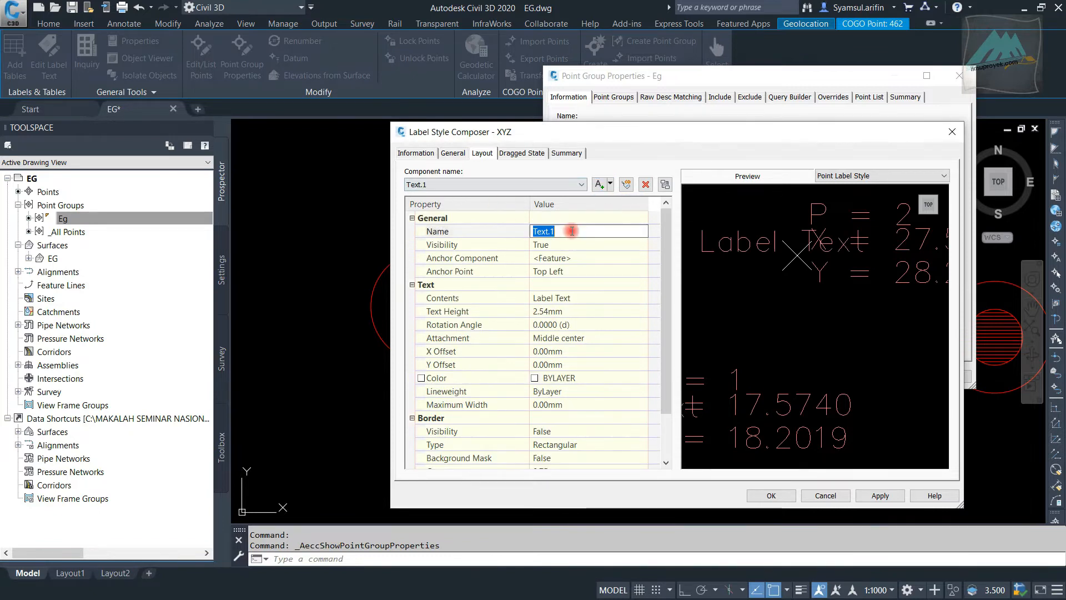
pyautogui.click(591, 272)
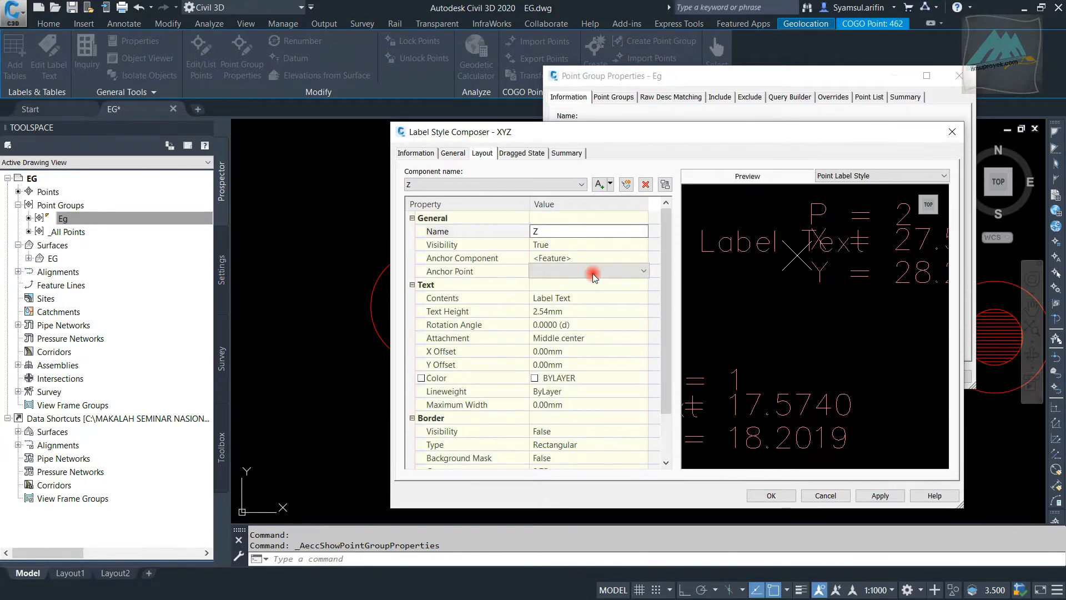
pyautogui.click(604, 331)
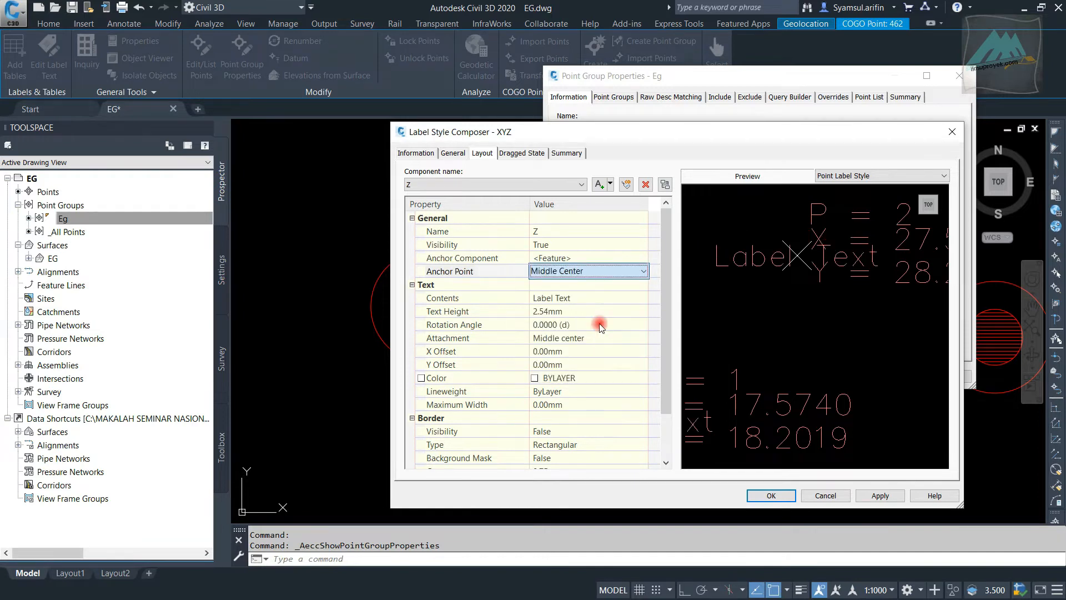
# Open the Z component's text contents, delete the default label text and set the justification to Left
pyautogui.click(599, 297)
pyautogui.click(643, 298)
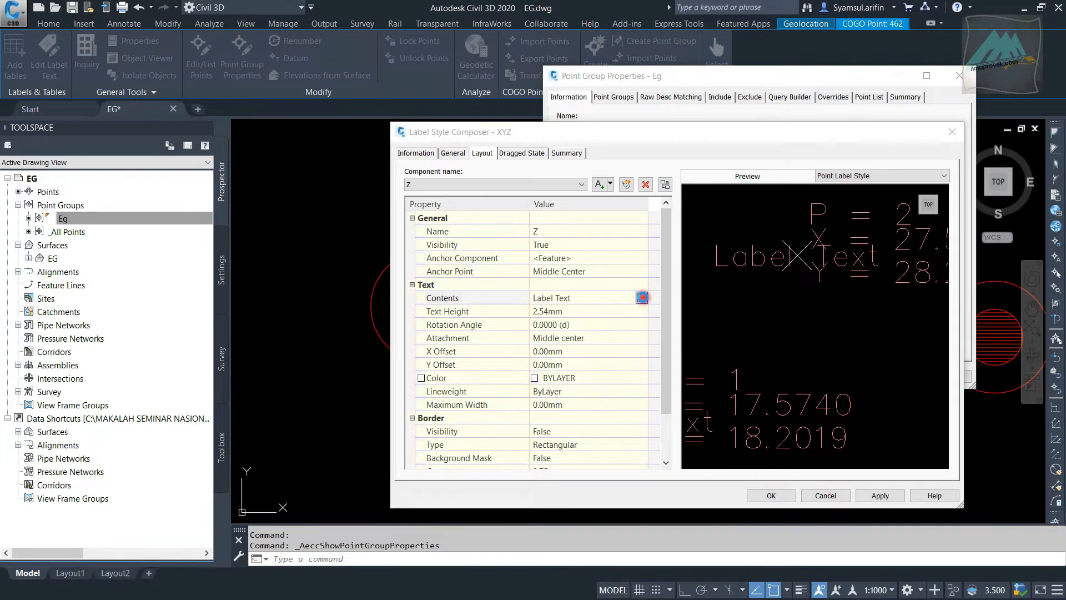
pyautogui.click(740, 217)
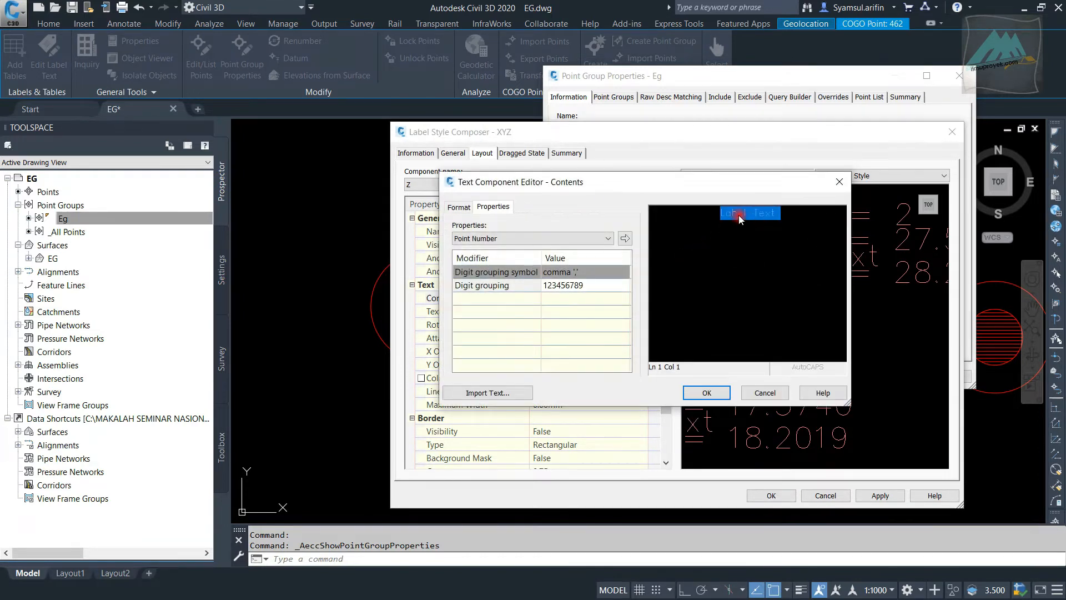
pyautogui.press('Delete')
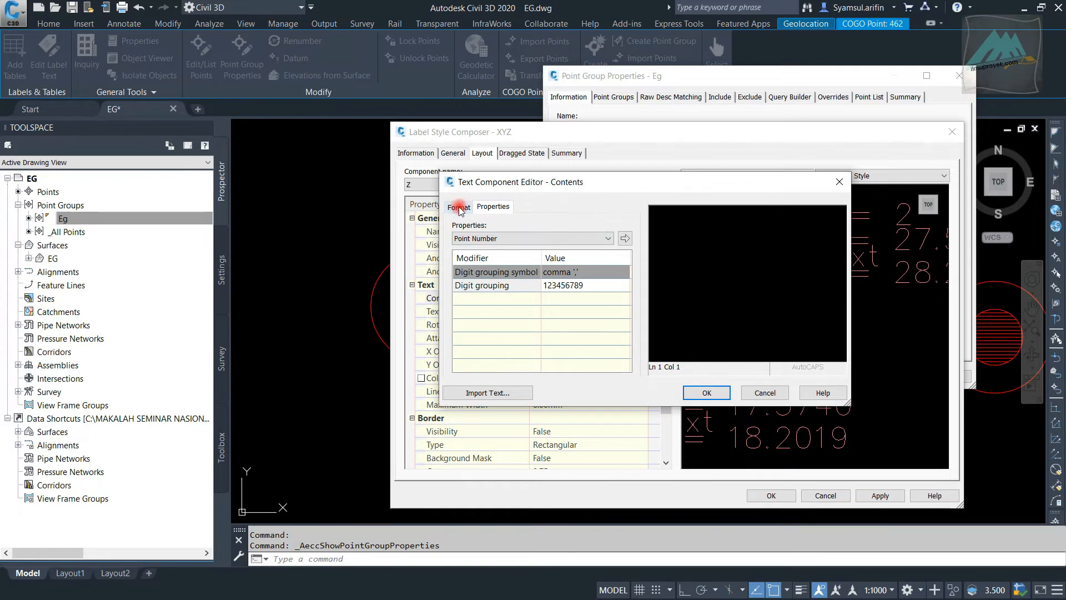
pyautogui.click(465, 209)
pyautogui.click(495, 263)
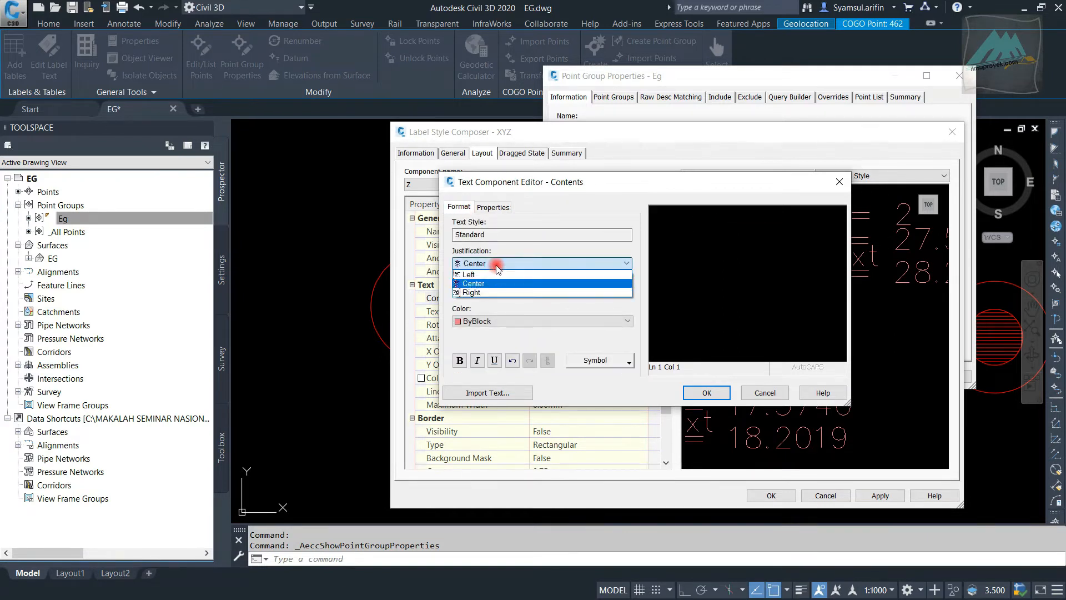
pyautogui.click(500, 275)
# Enter "Z = " followed by the Point Elevation property as the Z component's contents and accept them
pyautogui.click(493, 207)
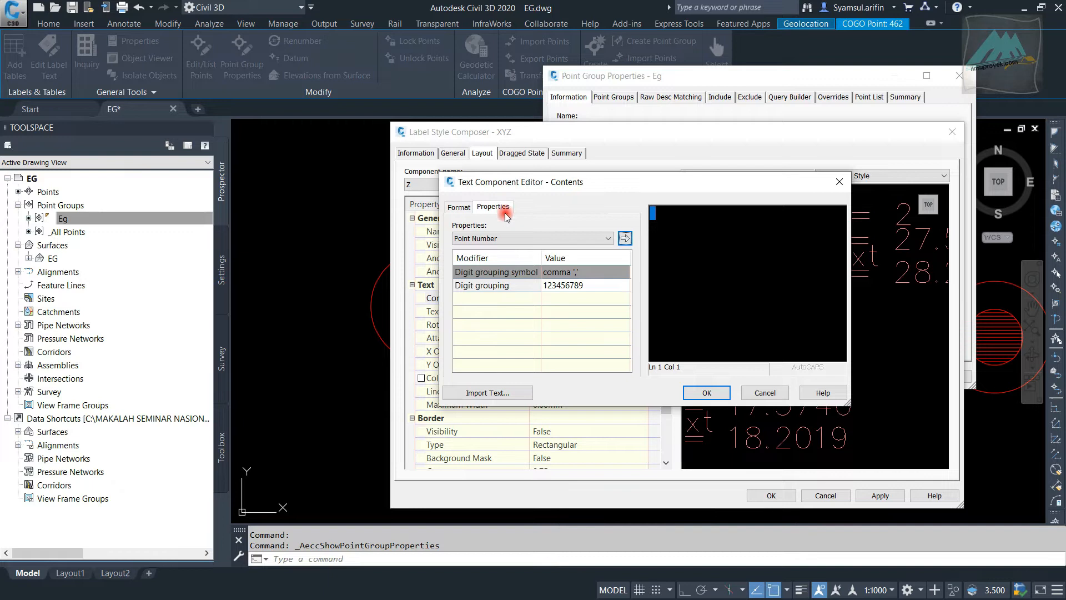
pyautogui.click(576, 240)
pyautogui.click(576, 239)
pyautogui.click(664, 216)
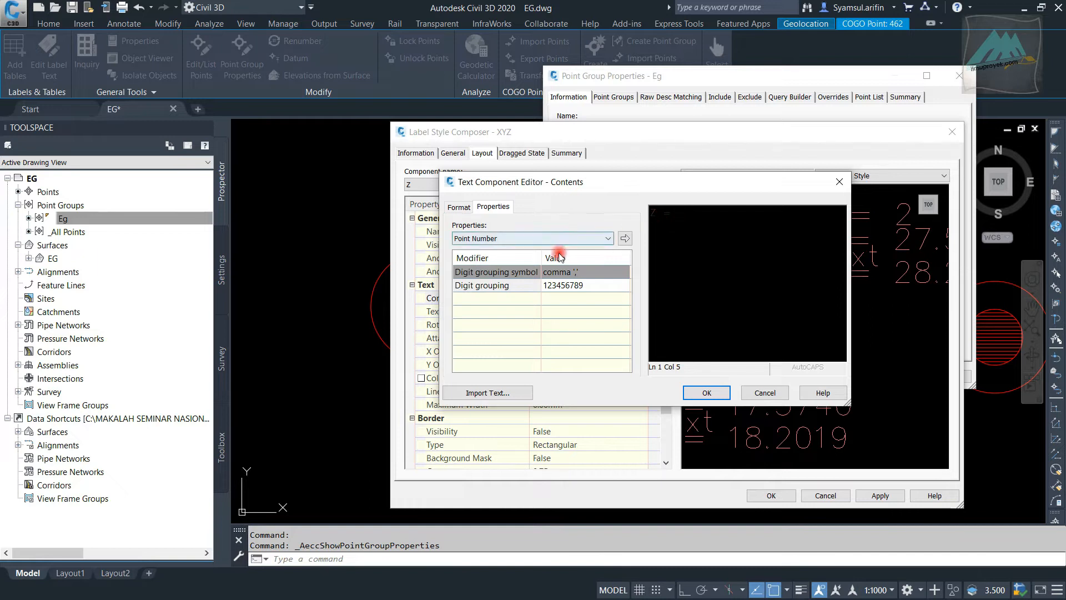
pyautogui.click(539, 241)
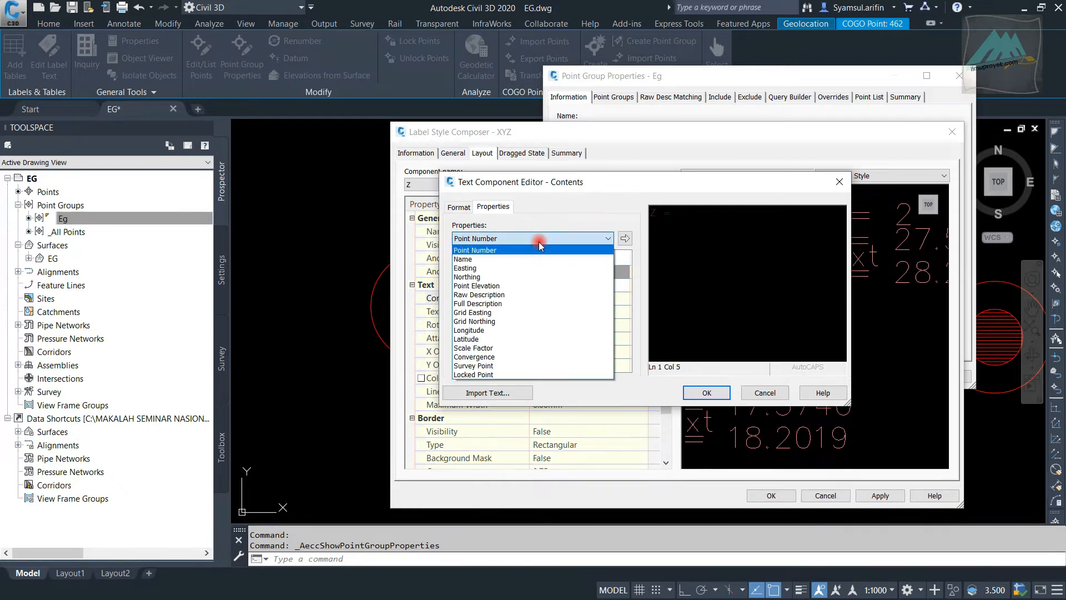
pyautogui.click(553, 285)
pyautogui.click(625, 239)
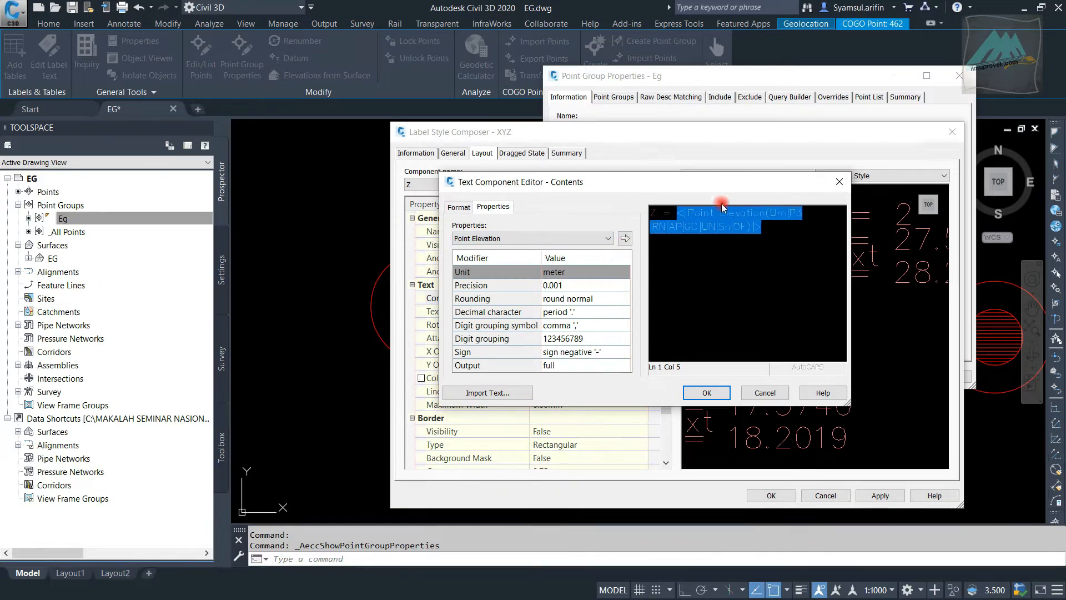
pyautogui.click(706, 392)
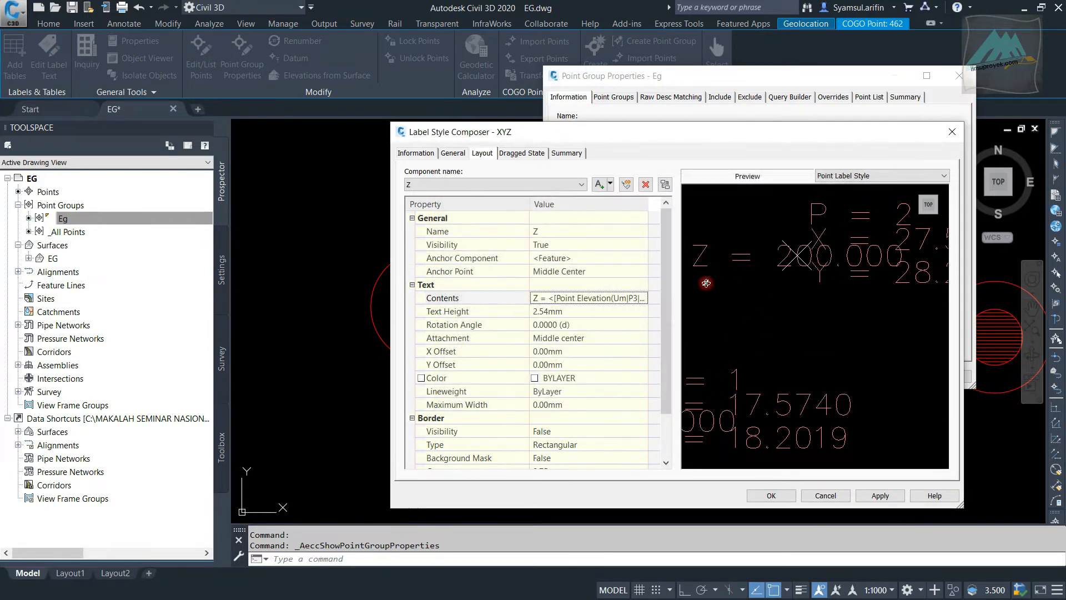
# Set the Z component's text attachment to Middle left
pyautogui.click(606, 339)
pyautogui.click(606, 338)
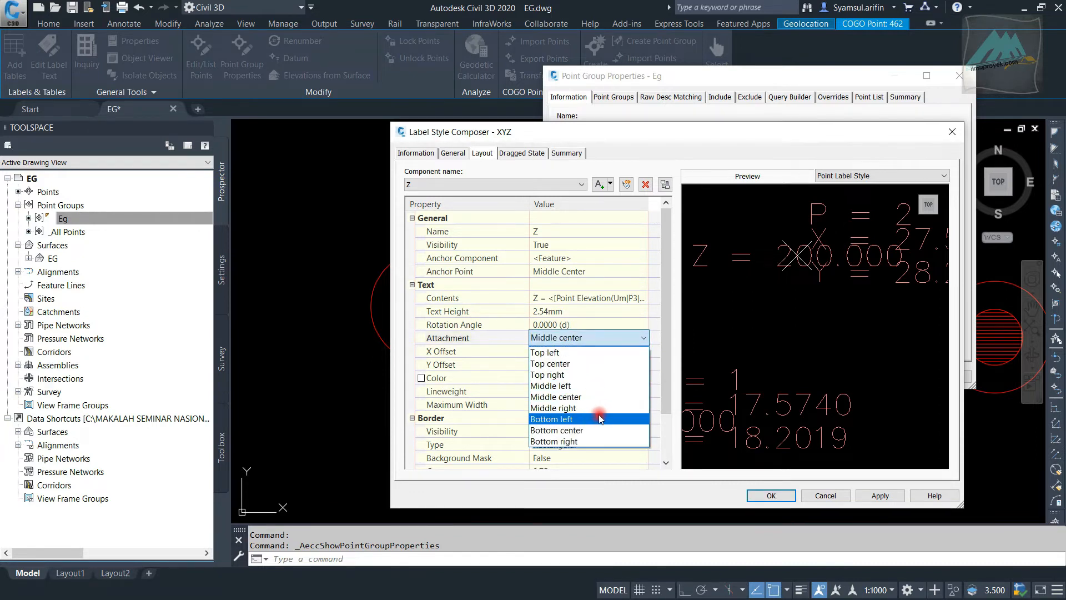
pyautogui.click(595, 386)
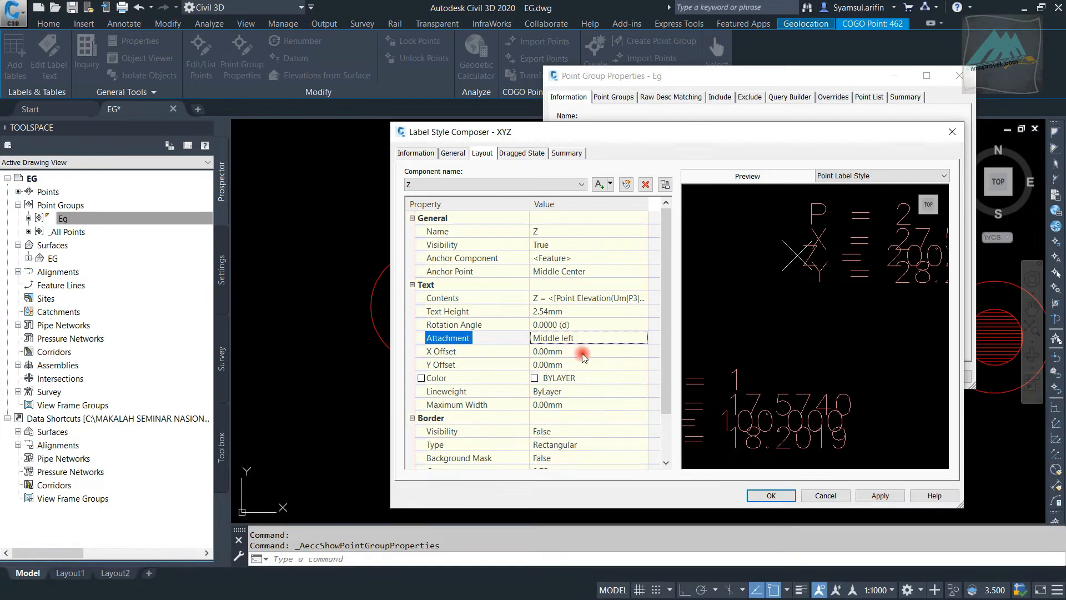
# Set the Z component's X offset to 1 mm and its Y offset to -5 mm
pyautogui.click(585, 352)
pyautogui.write('1')
pyautogui.click(588, 365)
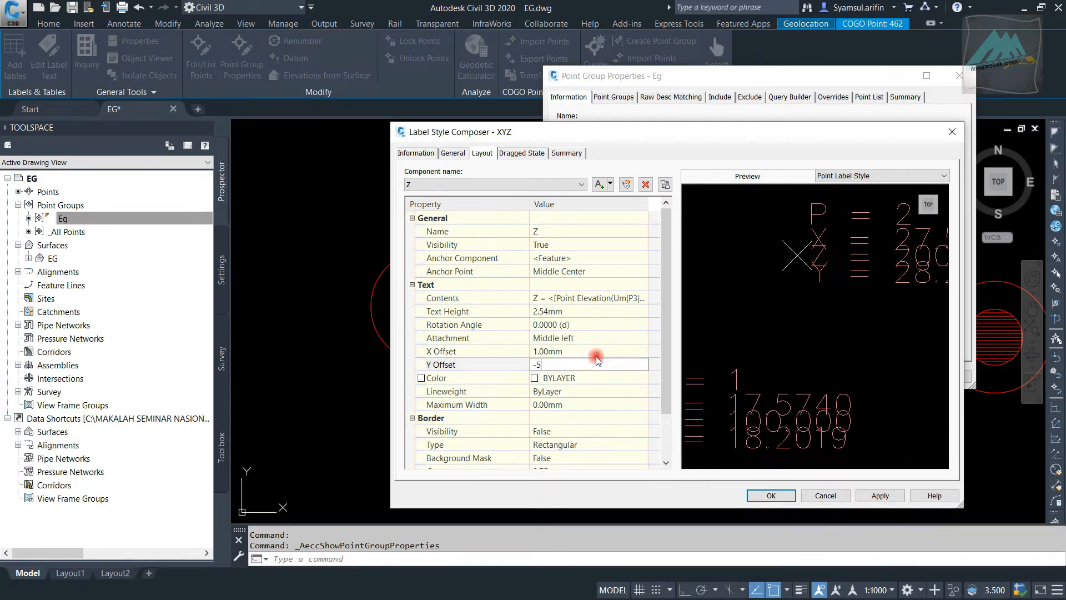
pyautogui.write('-5')
pyautogui.click(596, 351)
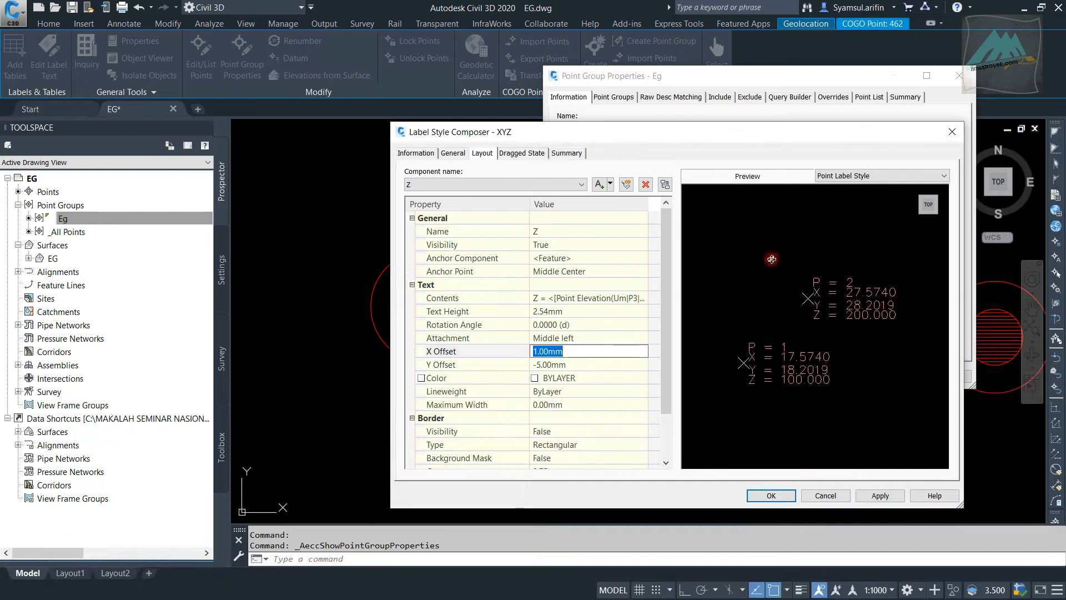
pyautogui.moveTo(665, 265)
pyautogui.mouseDown()
pyautogui.moveTo(666, 295)
pyautogui.moveTo(662, 261)
pyautogui.mouseUp()
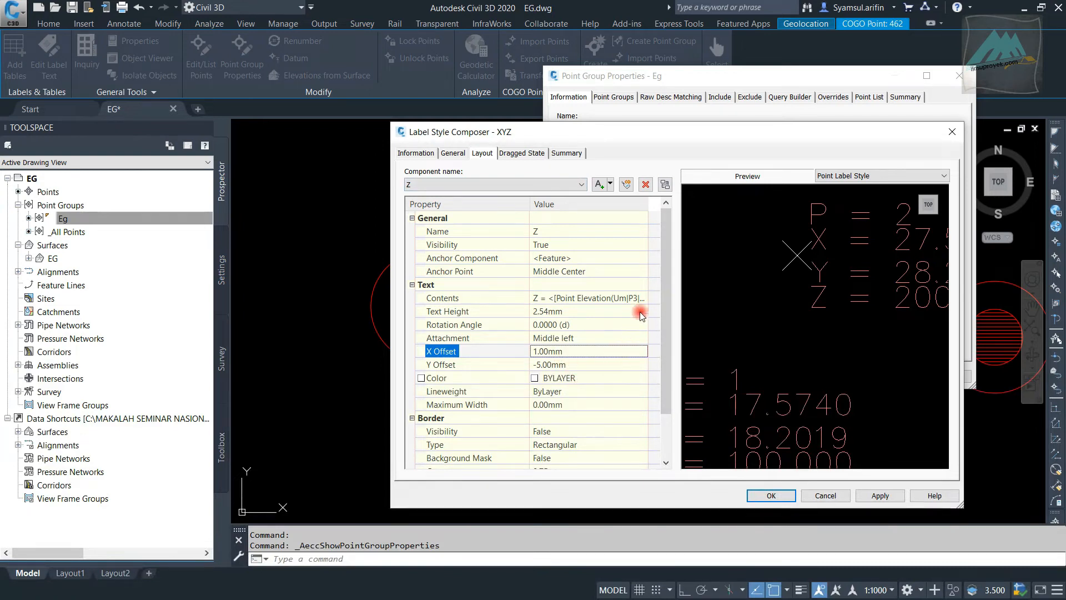
# Review the Point component's layout settings in the XYZ label style
pyautogui.click(553, 185)
pyautogui.click(552, 184)
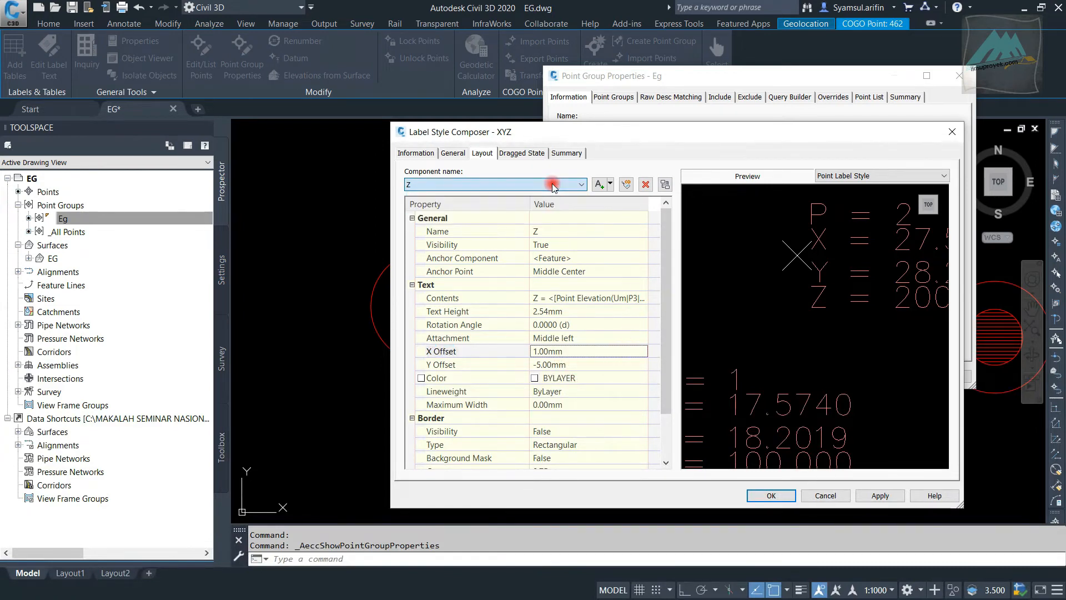
pyautogui.click(552, 183)
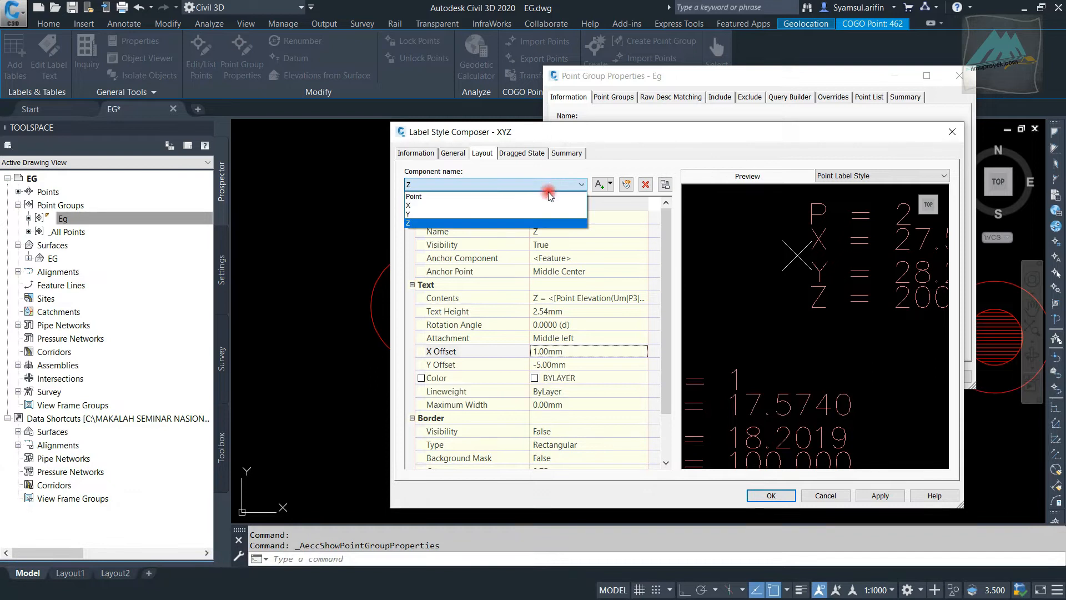
pyautogui.click(542, 199)
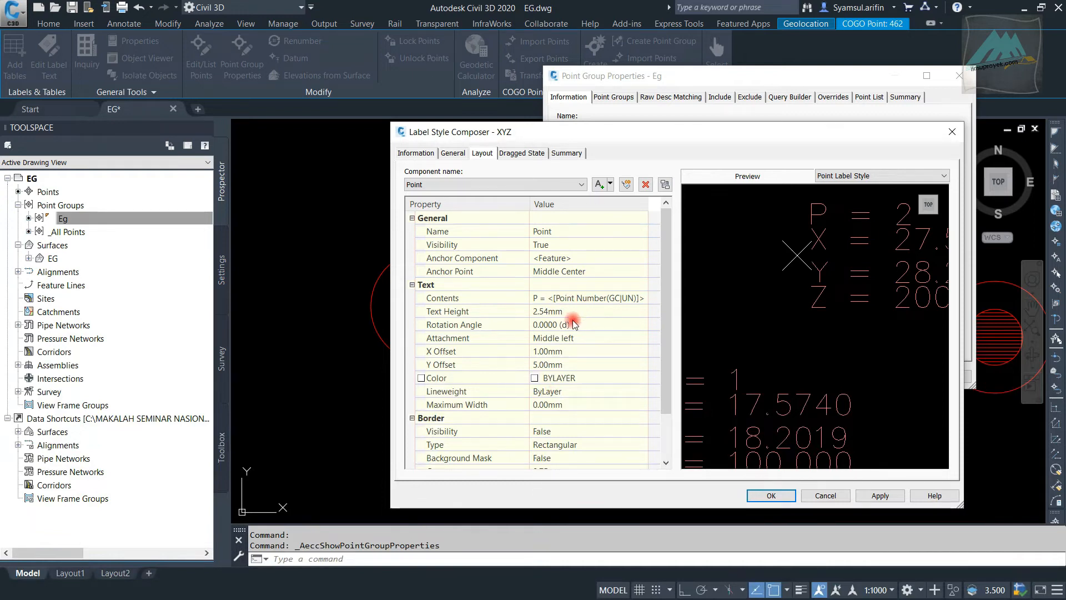
pyautogui.click(547, 186)
pyautogui.click(660, 130)
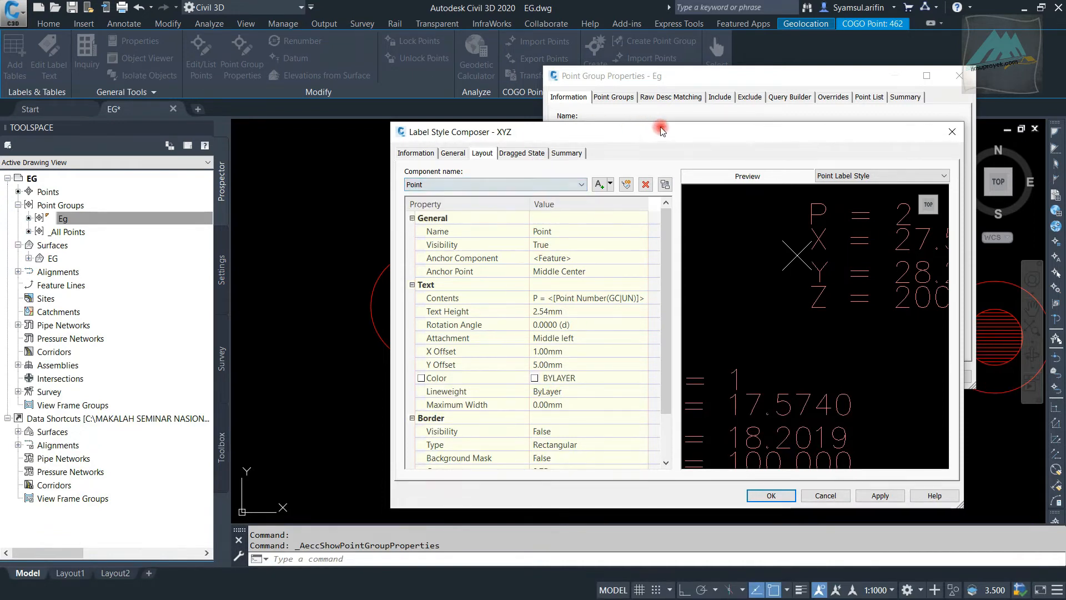
# Accept the XYZ label style and apply it to the Eg point group, closing the group's properties
pyautogui.click(782, 495)
pyautogui.moveTo(776, 78); pyautogui.dragTo(697, 90)
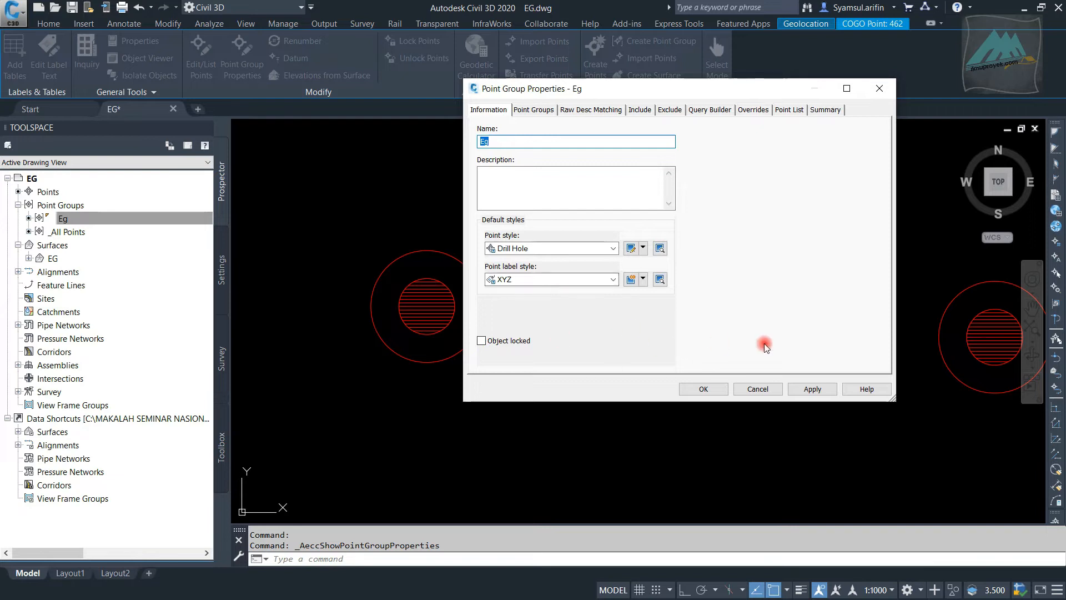
pyautogui.click(812, 389)
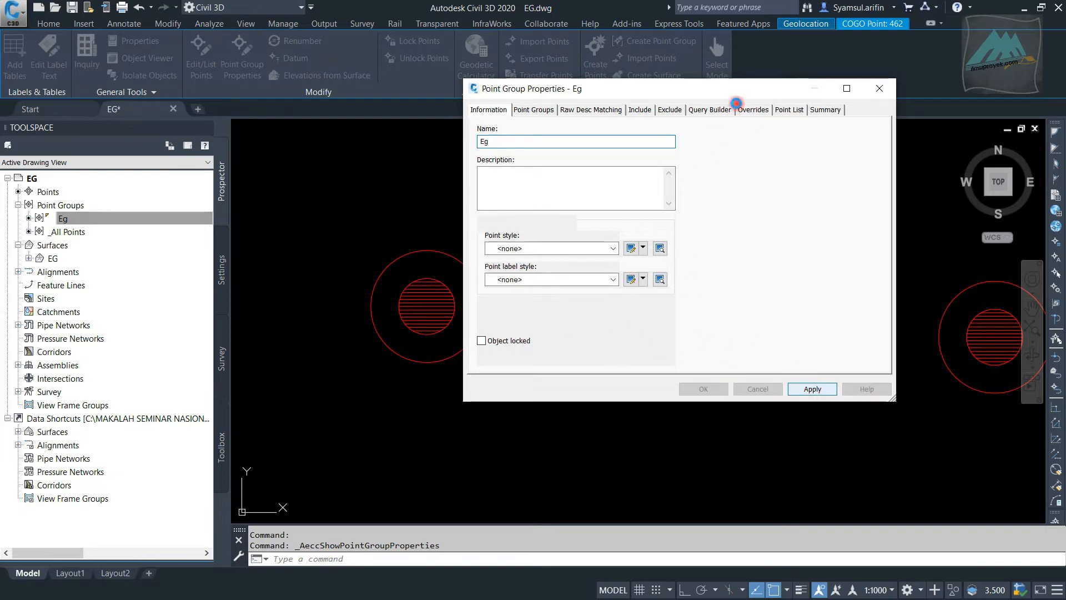
pyautogui.moveTo(739, 96); pyautogui.dragTo(446, 83)
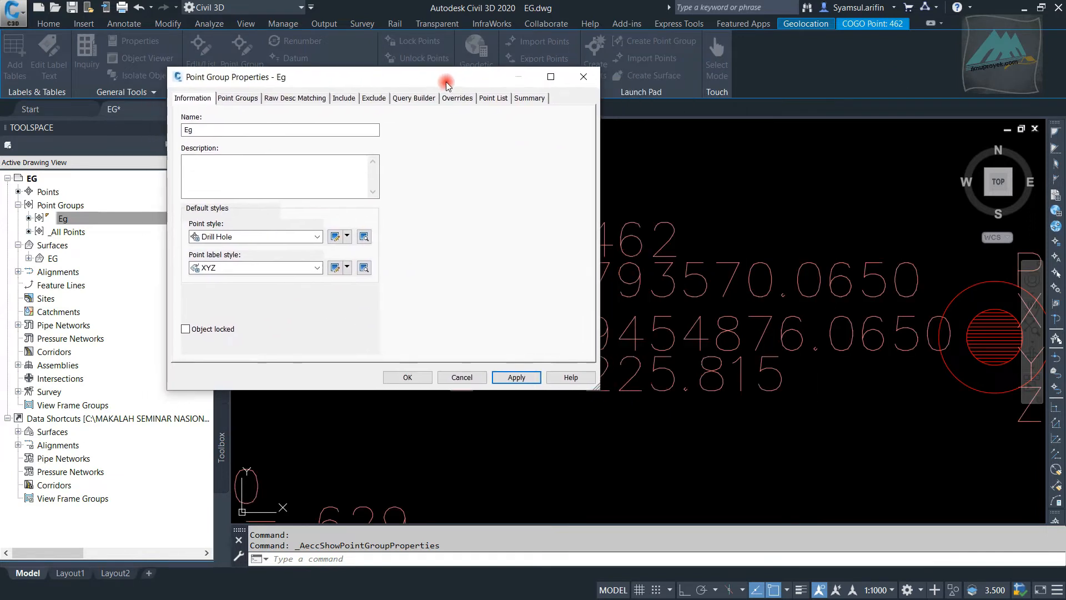
pyautogui.click(407, 379)
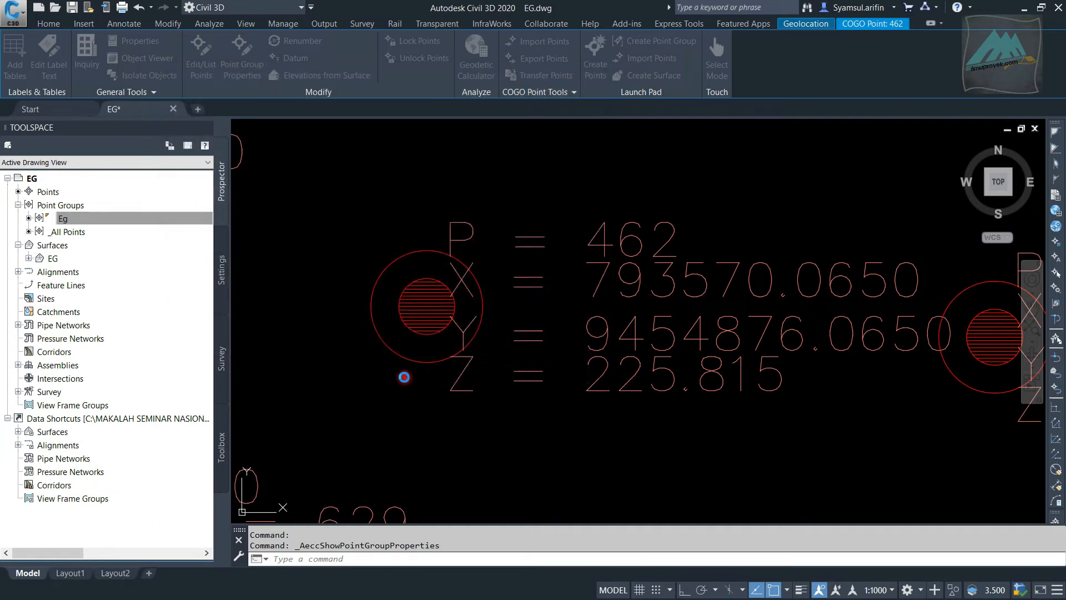
# Inspect the P, X, Y and Z label lines of point 462 in the drawing
pyautogui.click(482, 295)
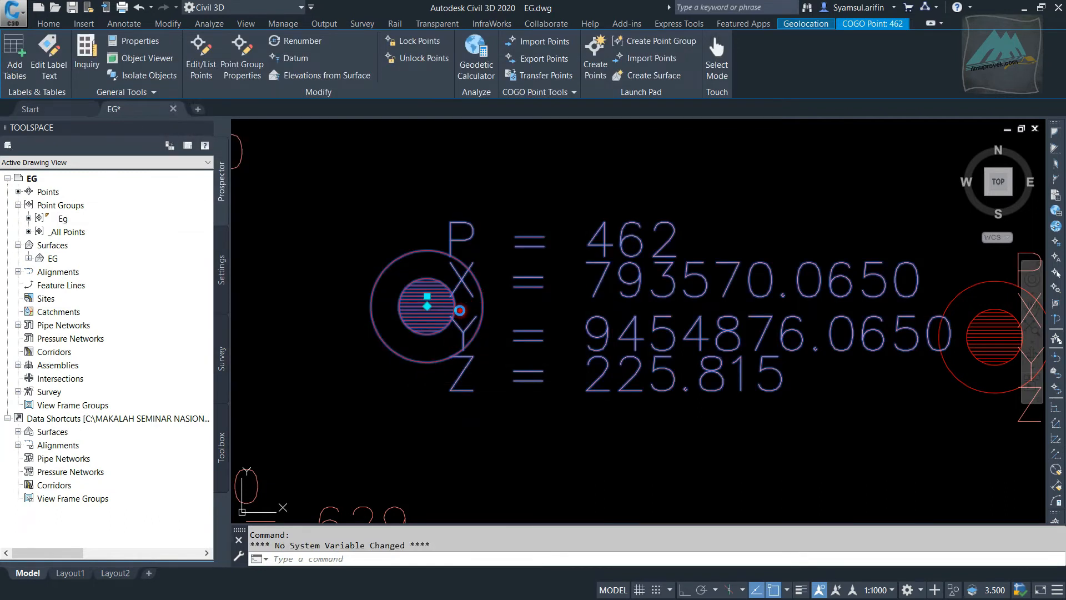
pyautogui.scroll(-8, 442, 322)
pyautogui.scroll(4, 442, 323)
pyautogui.scroll(5, 444, 314)
pyautogui.scroll(-5, 452, 278)
pyautogui.scroll(2, 488, 278)
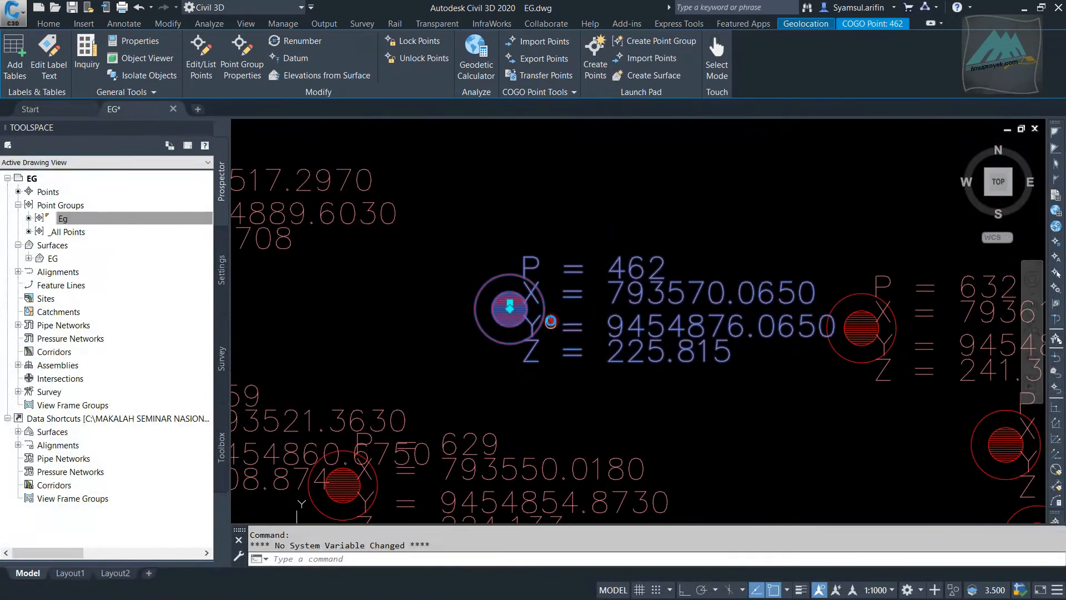
pyautogui.press('Escape')
pyautogui.scroll(3, 492, 284)
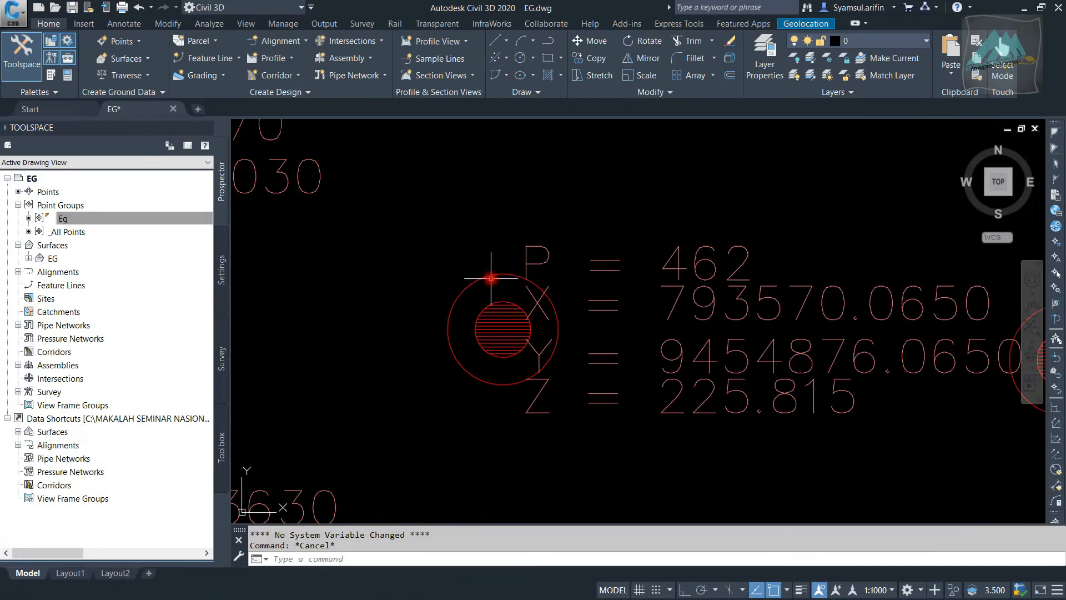
# Open the Eg point group's properties from point 462 and apply the Benchmark point style
pyautogui.click(490, 276)
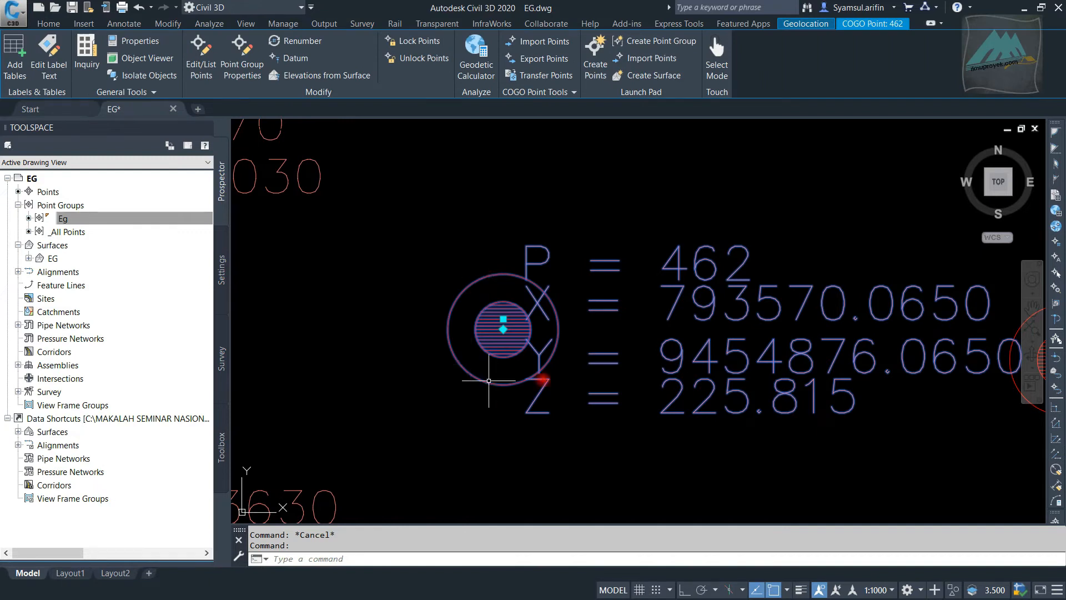
pyautogui.rightClick(491, 276)
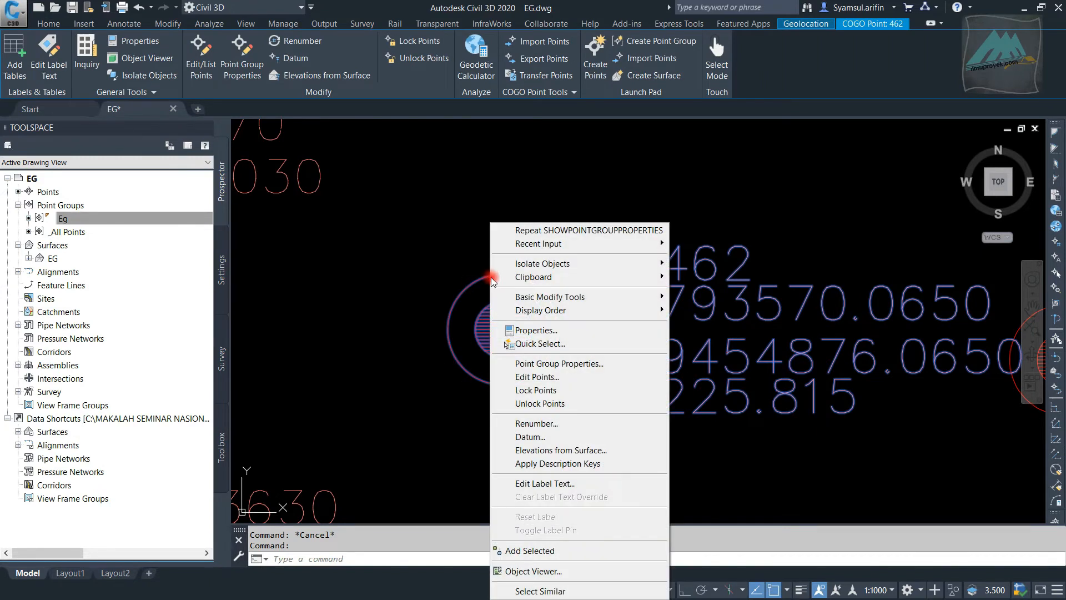
pyautogui.click(632, 367)
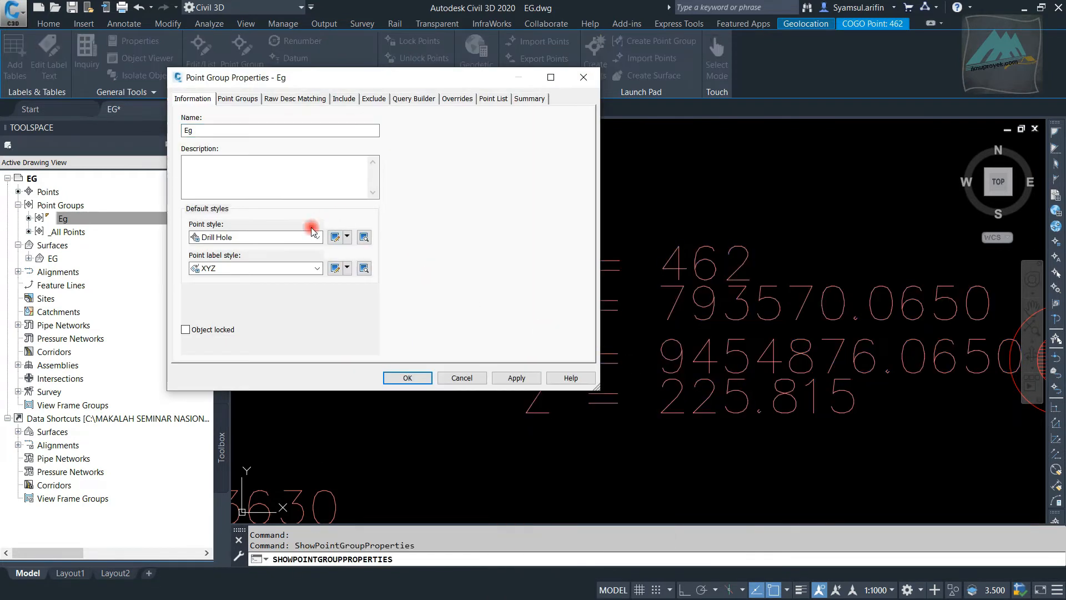
pyautogui.click(284, 237)
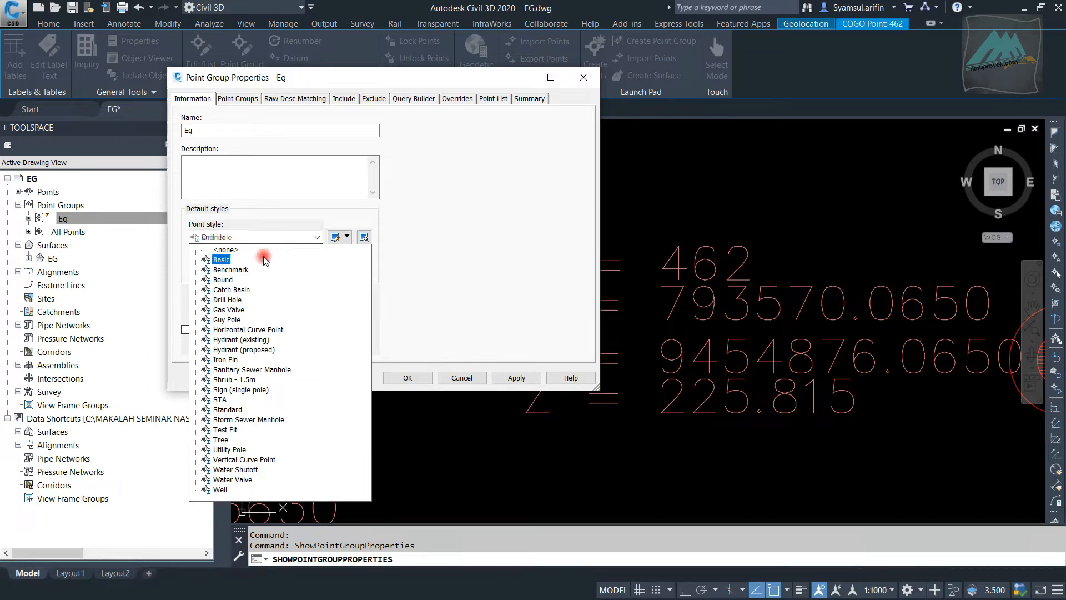
pyautogui.click(234, 279)
pyautogui.click(231, 270)
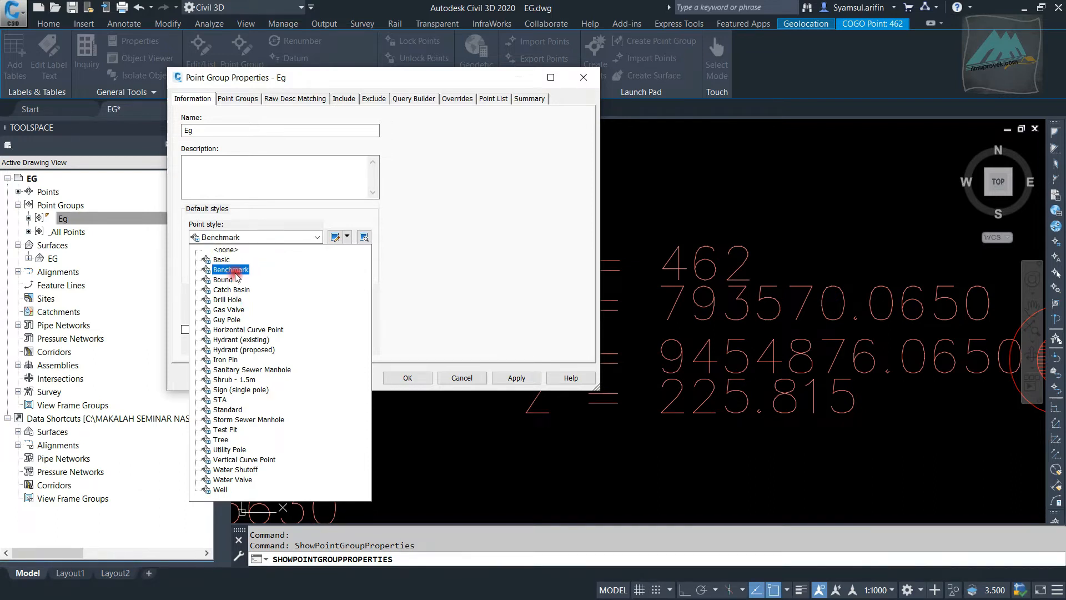
pyautogui.click(519, 378)
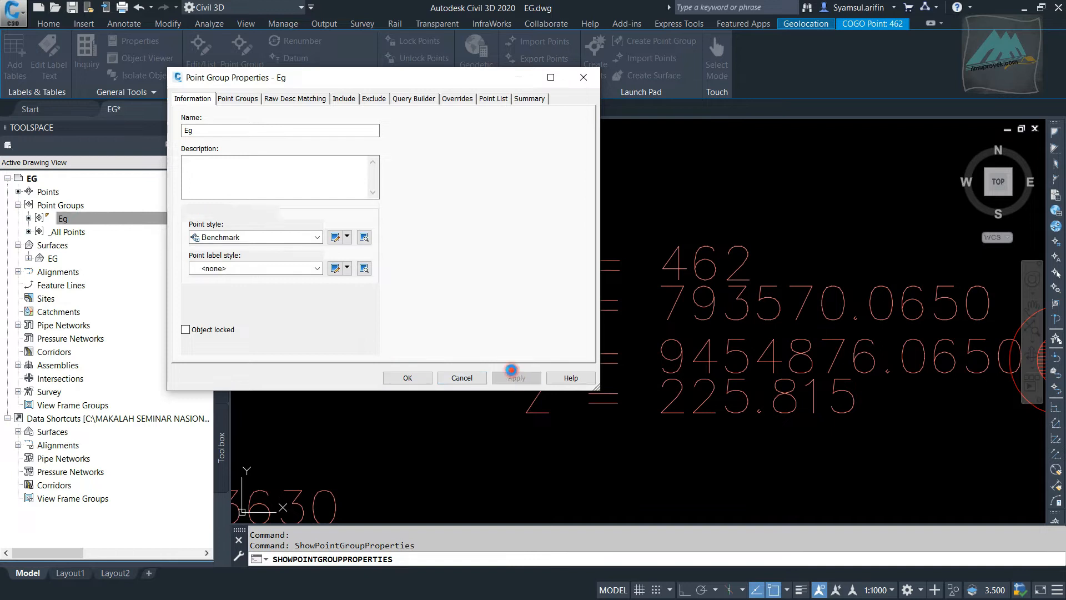
# Accept the Eg point group properties without editing the Benchmark style and close the dialog
pyautogui.moveTo(434, 84); pyautogui.dragTo(179, 83)
pyautogui.doubleClick(217, 78)
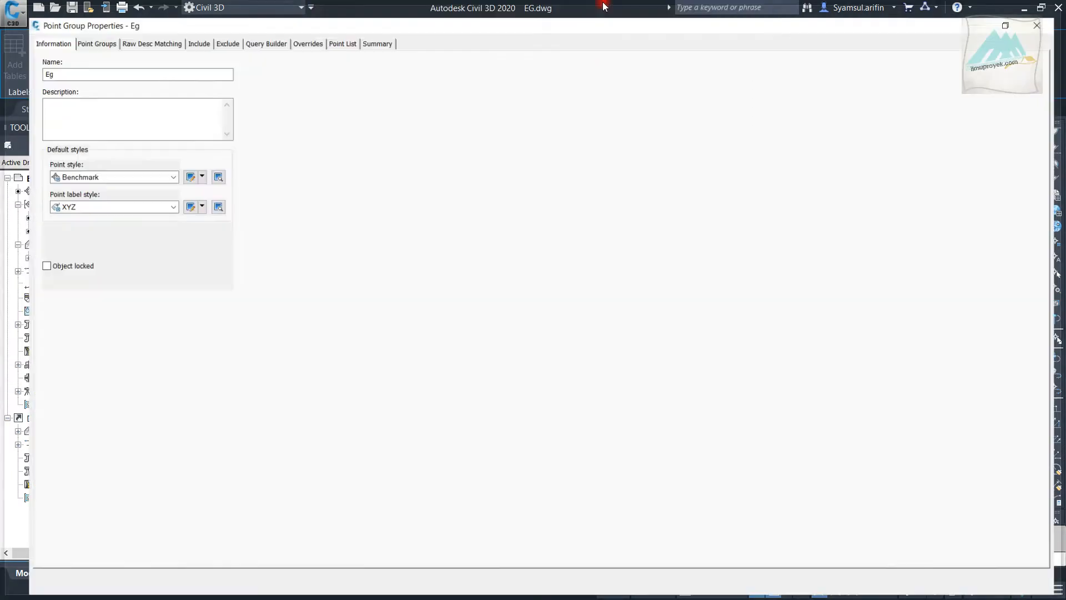
pyautogui.click(1015, 7)
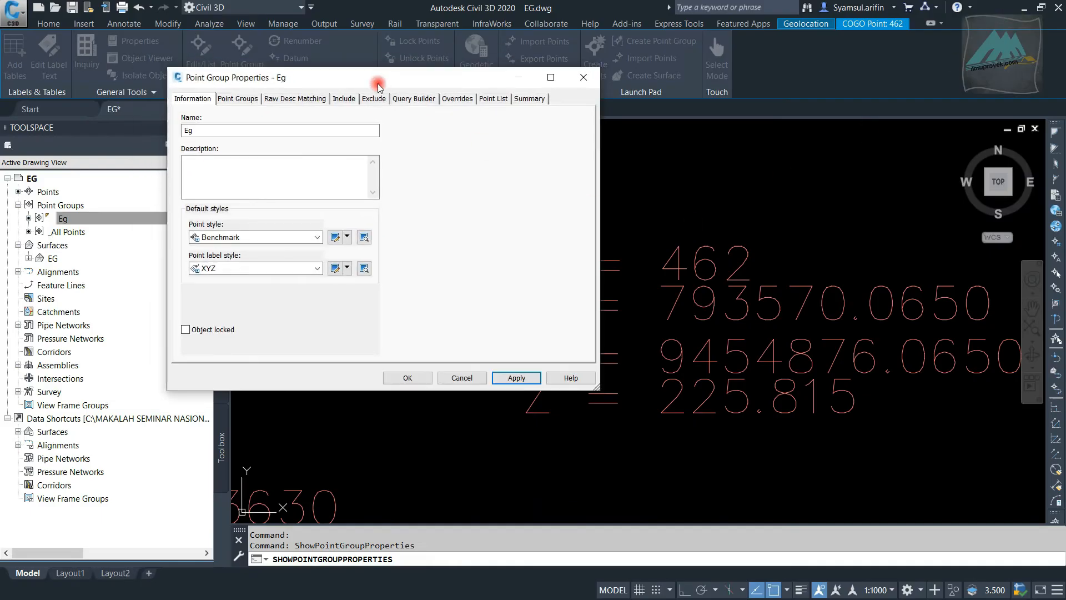
pyautogui.moveTo(388, 79); pyautogui.dragTo(644, 40)
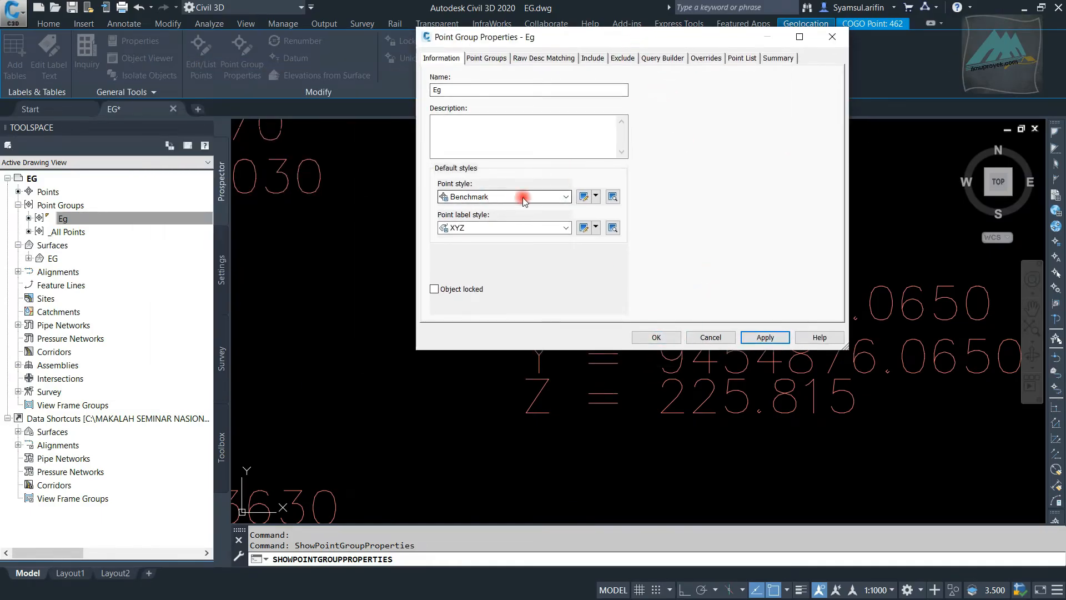
pyautogui.click(596, 196)
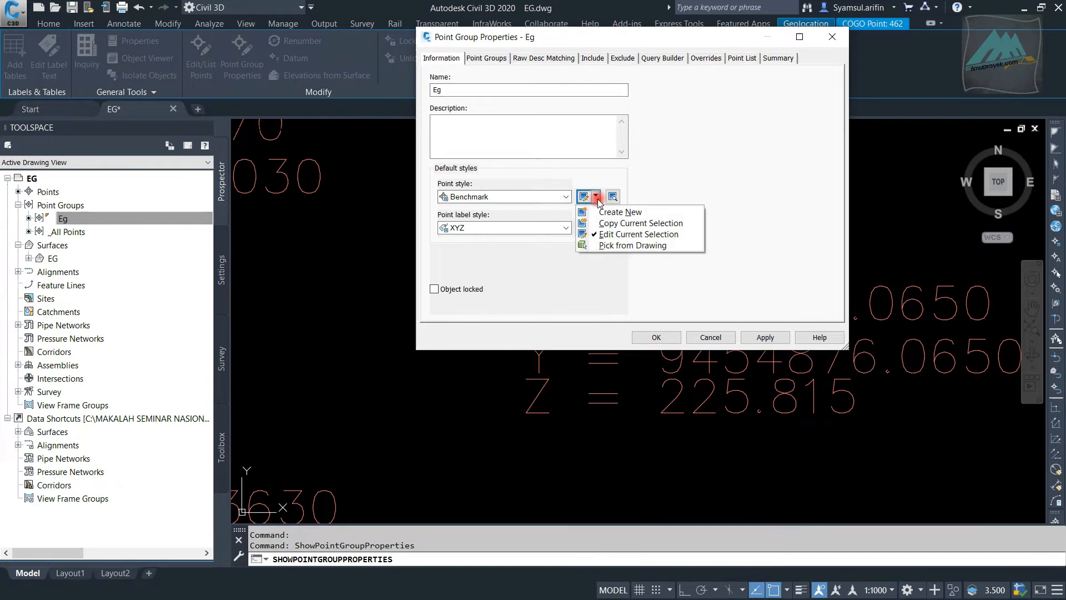
pyautogui.click(698, 174)
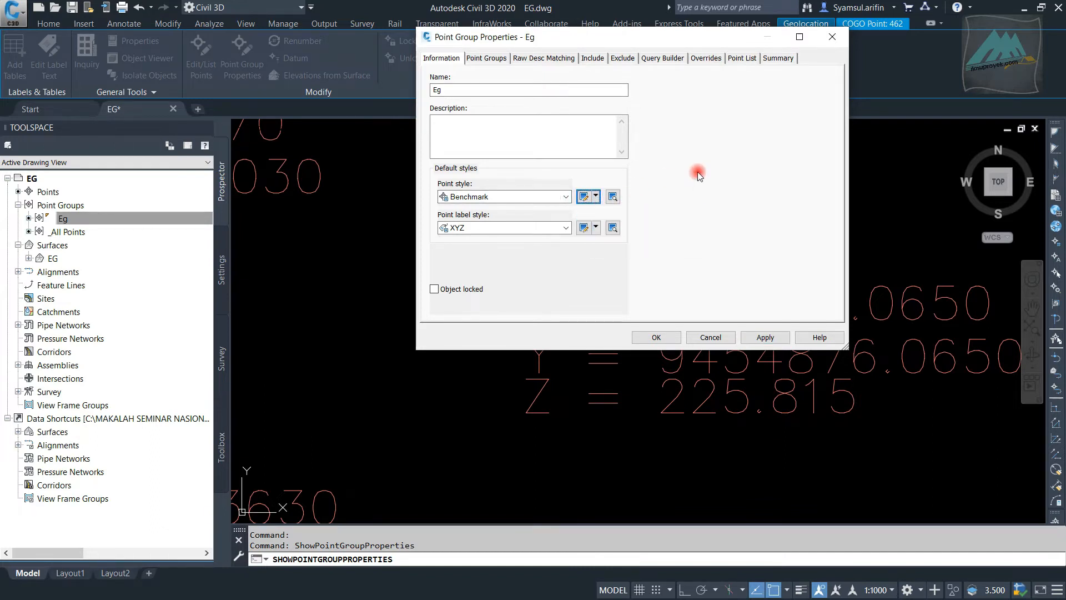
pyautogui.click(669, 341)
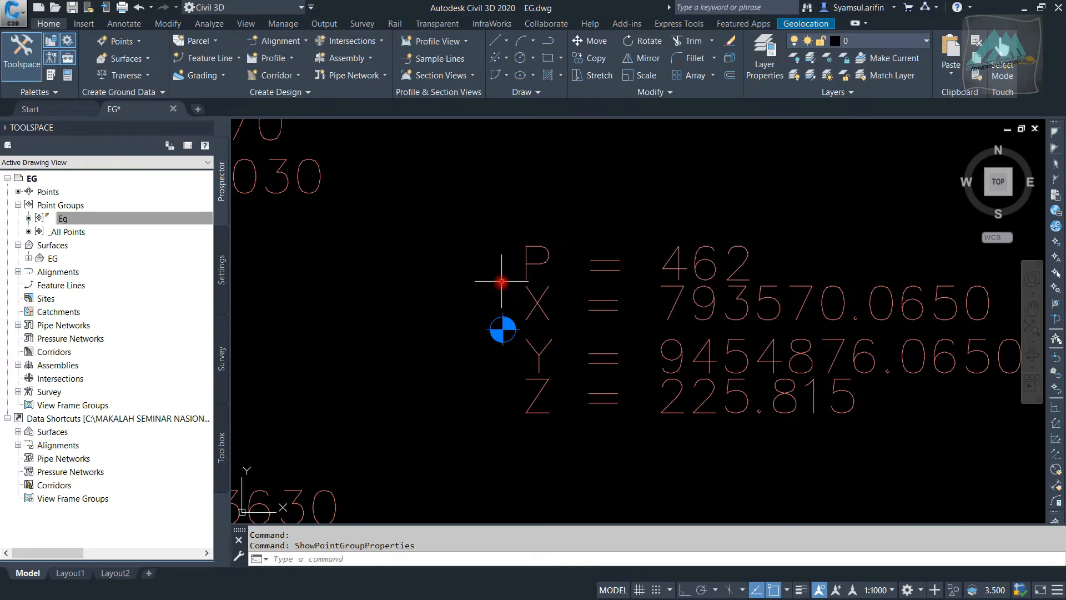
# Examine the Benchmark markers and the P, X, Y and Z labels of the Eg points, both close up and across the site
pyautogui.scroll(-2, 497, 286)
pyautogui.press('Escape')
pyautogui.press('Escape')
pyautogui.scroll(-4, 478, 269)
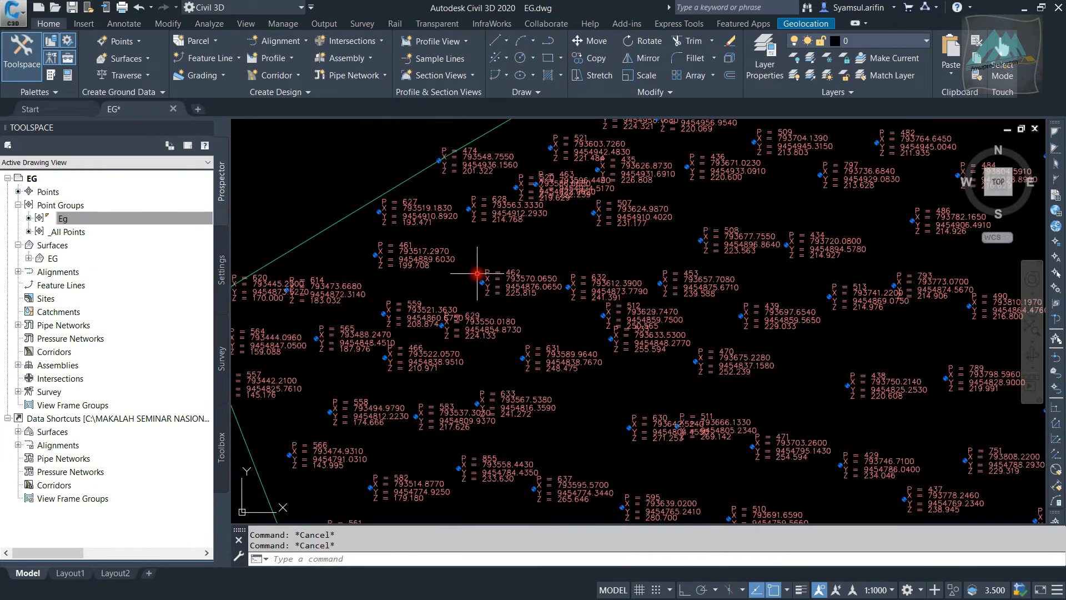
pyautogui.scroll(4, 450, 244)
pyautogui.moveTo(700, 285); pyautogui.dragTo(440, 257, button='middle')
pyautogui.scroll(-4, 440, 256)
pyautogui.moveTo(386, 233); pyautogui.dragTo(571, 238, button='middle')
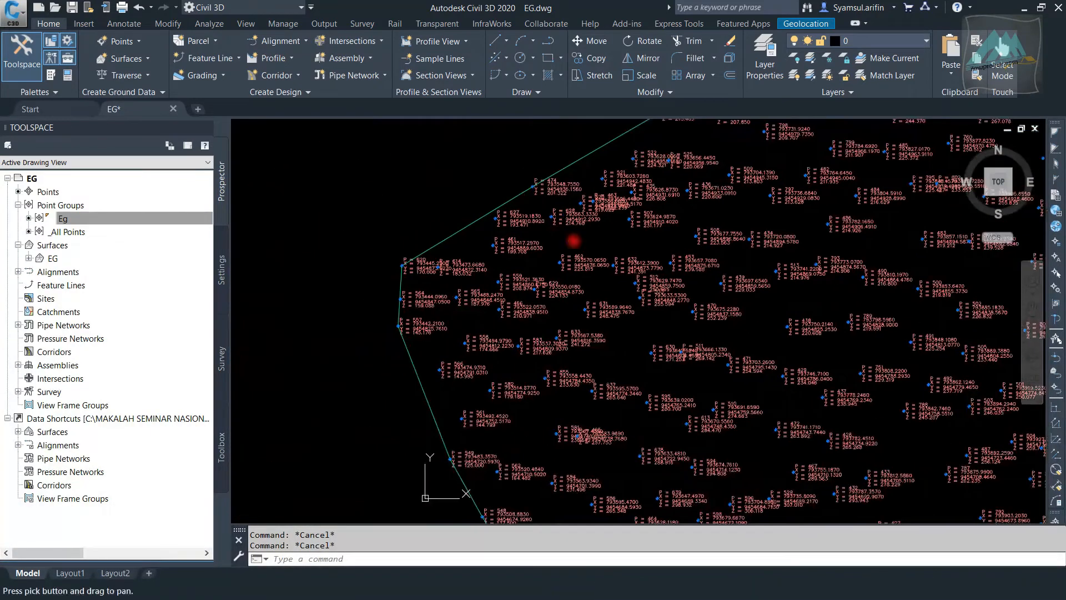
pyautogui.scroll(6, 529, 244)
pyautogui.moveTo(367, 289)
pyautogui.mouseDown(button='middle')
pyautogui.moveTo(557, 275)
pyautogui.moveTo(515, 270)
pyautogui.mouseUp(button='middle')
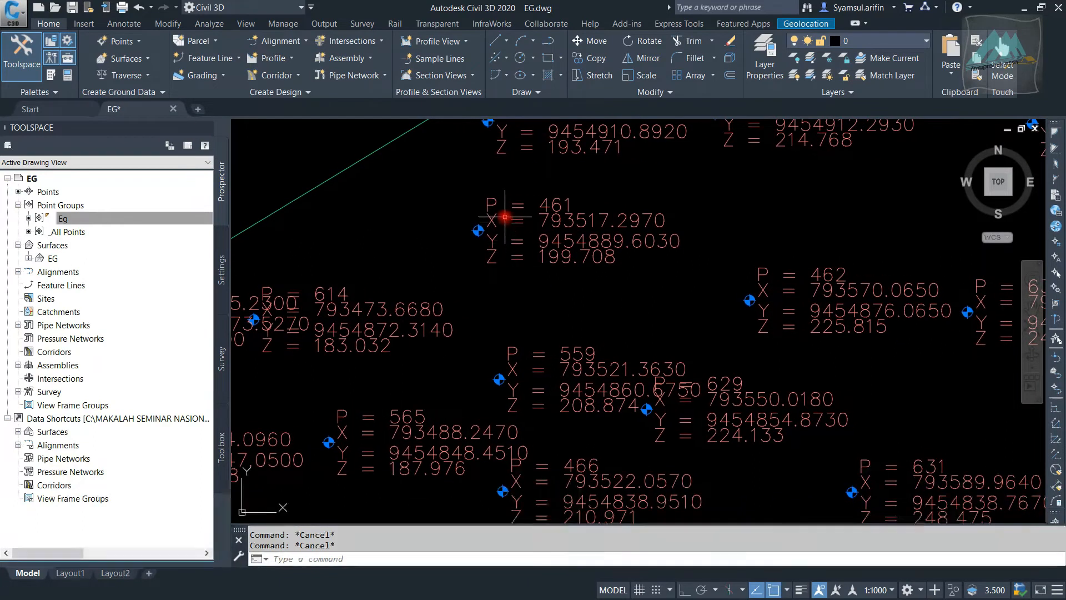
pyautogui.scroll(4, 505, 195)
pyautogui.scroll(-5, 480, 167)
pyautogui.scroll(5, 475, 171)
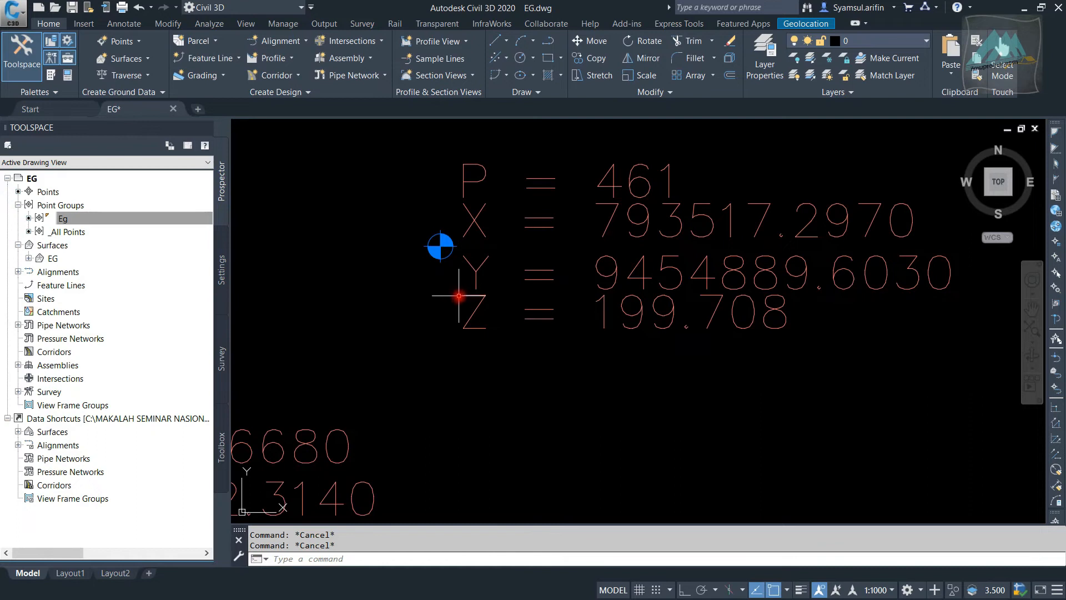
pyautogui.scroll(-8, 464, 303)
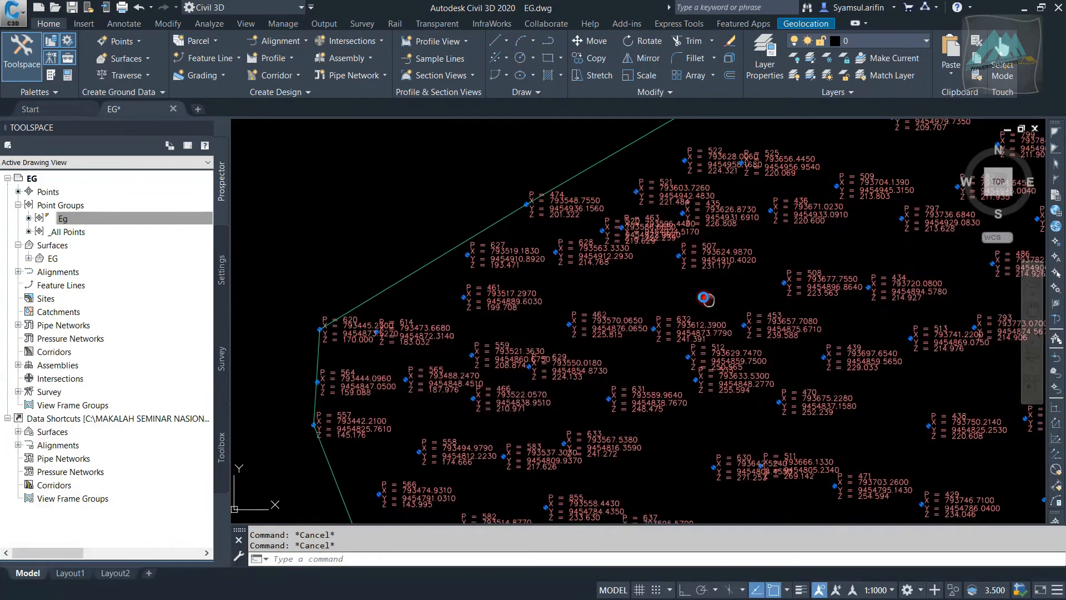
pyautogui.moveTo(707, 300); pyautogui.dragTo(445, 278, button='middle')
pyautogui.moveTo(712, 256); pyautogui.dragTo(506, 237, button='middle')
pyautogui.scroll(-5, 666, 325)
pyautogui.moveTo(666, 325)
pyautogui.mouseDown(button='middle')
pyautogui.moveTo(487, 256)
pyautogui.moveTo(768, 320)
pyautogui.mouseUp(button='middle')
pyautogui.scroll(10, 371, 268)
pyautogui.scroll(-2, 448, 253)
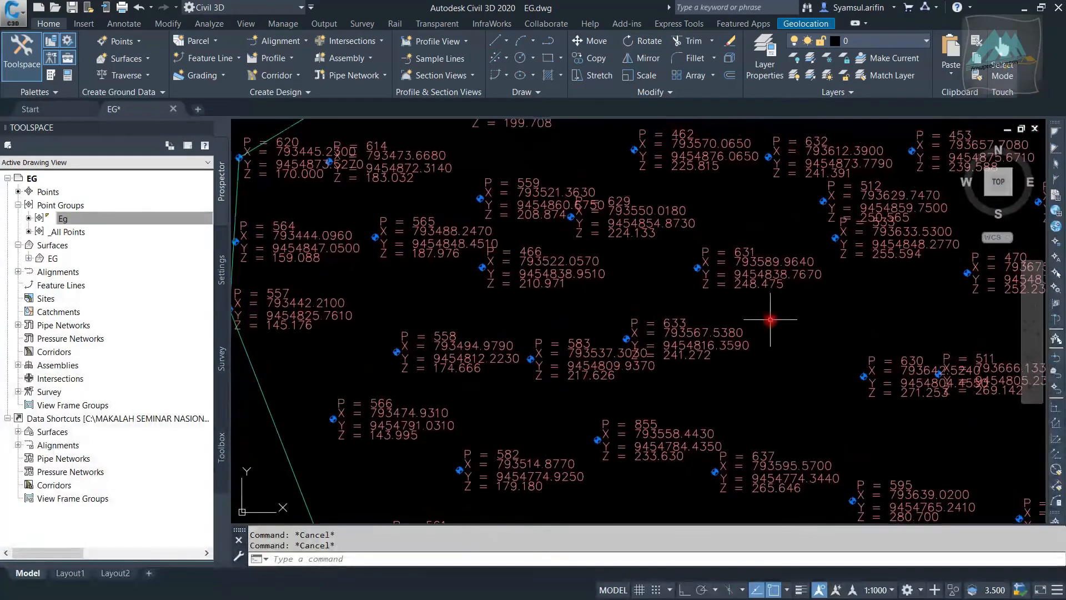
pyautogui.scroll(-4, 590, 164)
pyautogui.scroll(5, 614, 250)
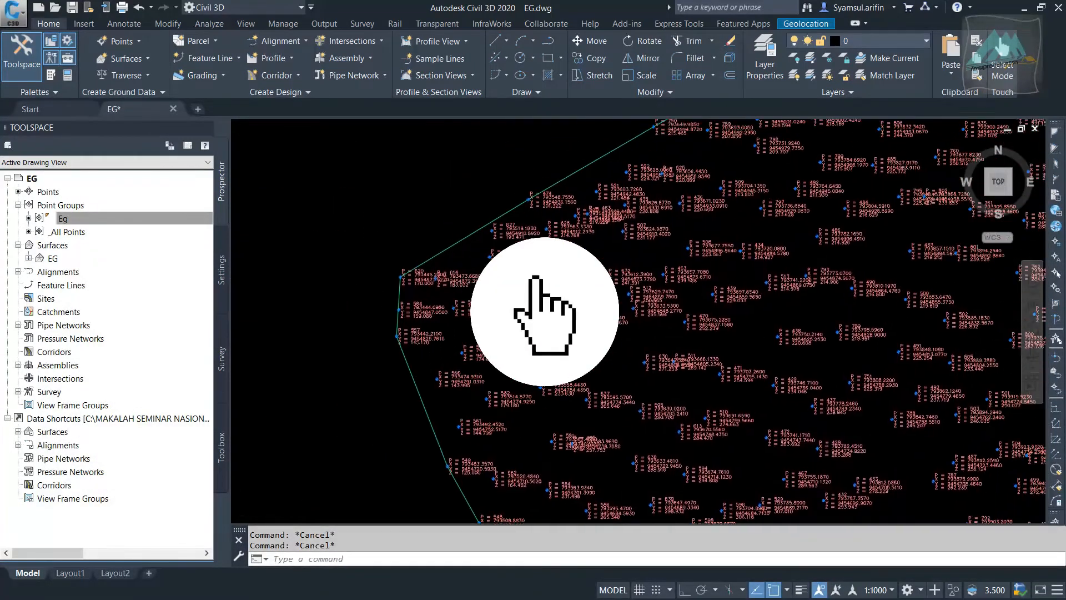
pyautogui.moveTo(815, 217); pyautogui.dragTo(447, 352, button='middle')
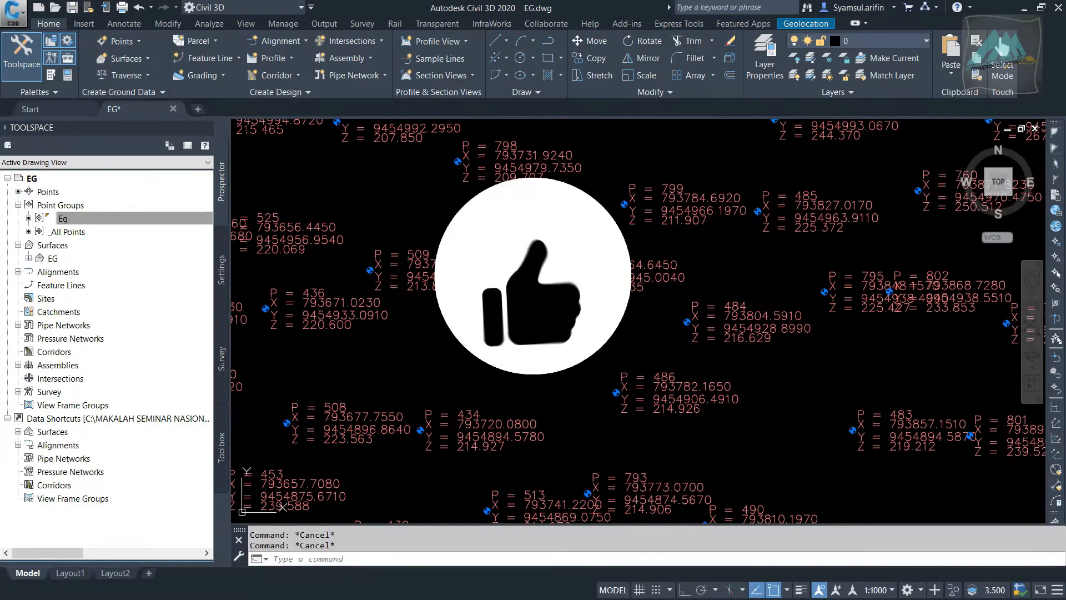
pyautogui.scroll(-5, 533, 322)
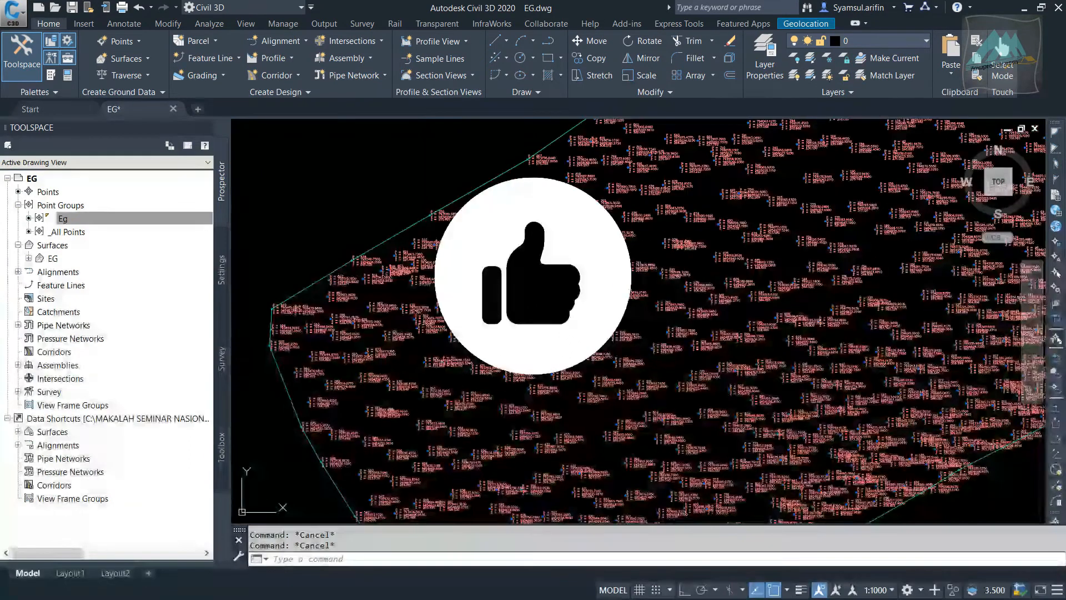
# Open the Eg point group's properties and set its point style to <none>
pyautogui.scroll(5, 533, 322)
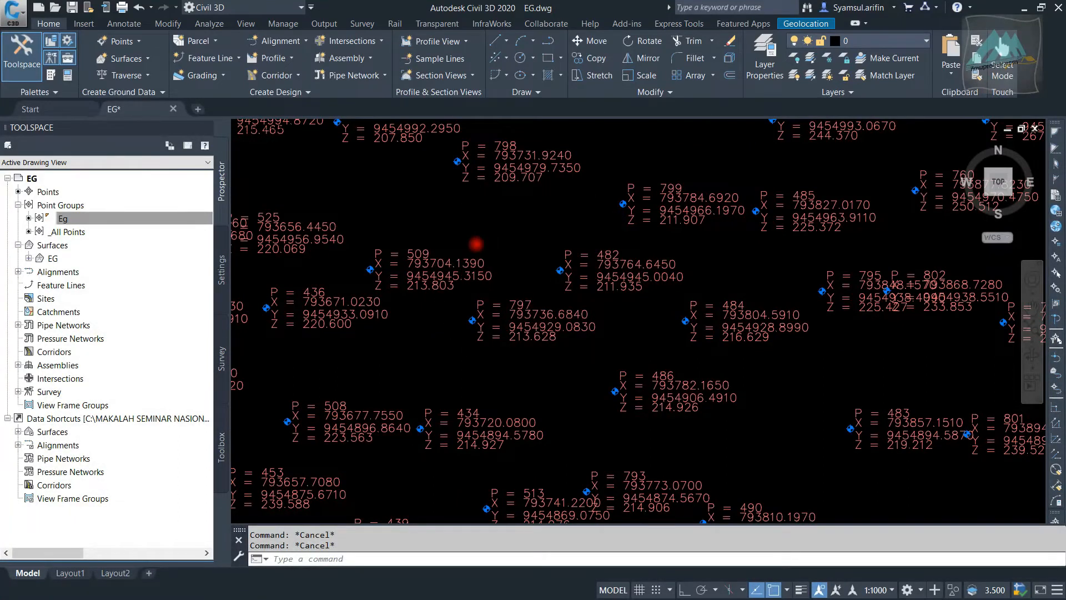
pyautogui.scroll(-5, 476, 244)
pyautogui.scroll(5, 361, 244)
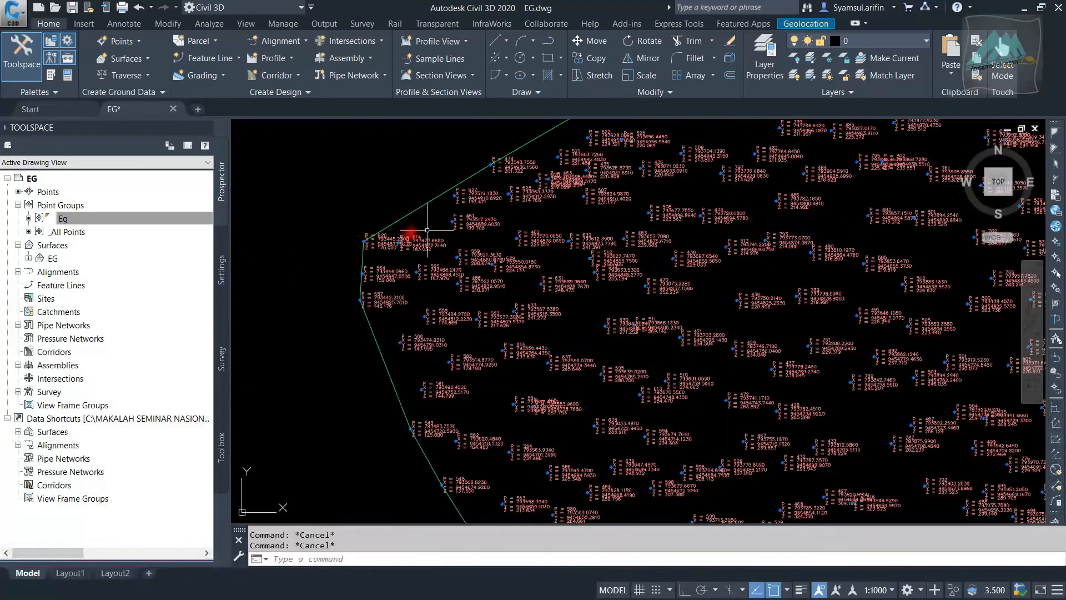
pyautogui.click(148, 219)
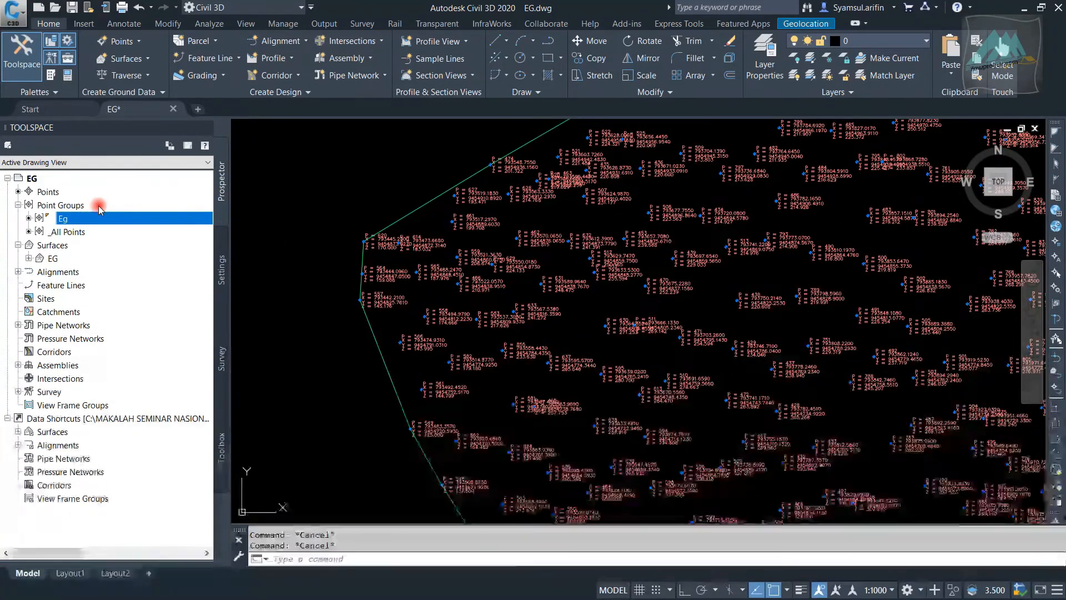
pyautogui.click(61, 205)
pyautogui.rightClick(80, 220)
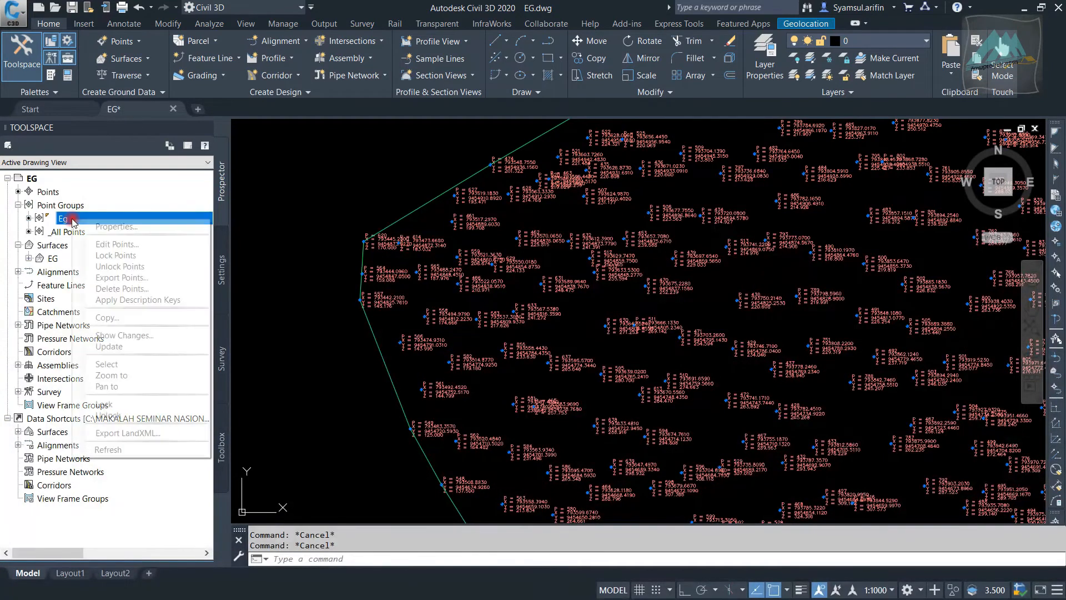
pyautogui.click(122, 226)
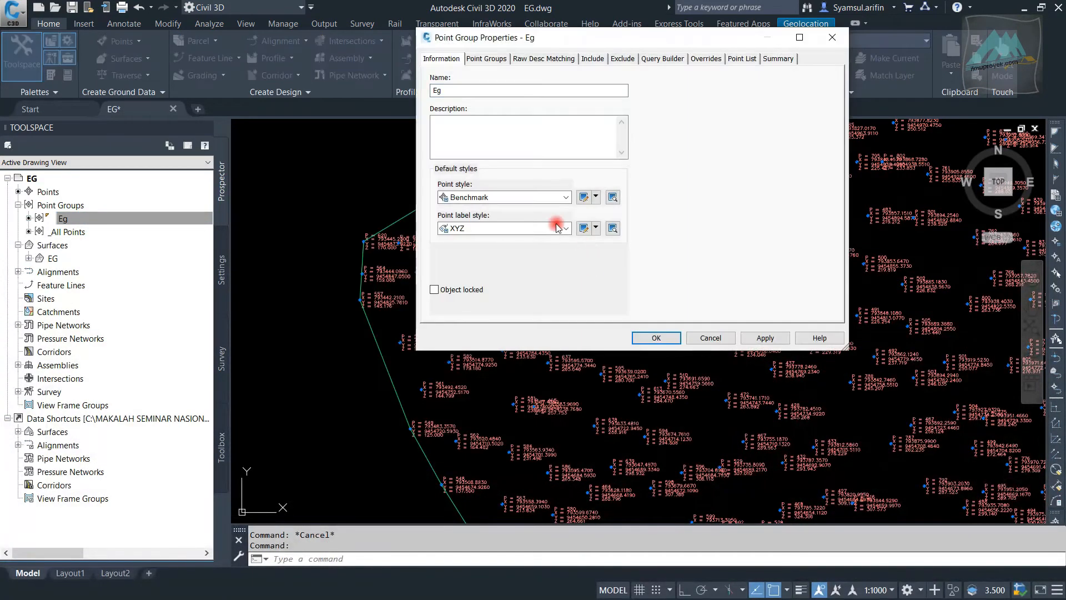
pyautogui.click(546, 197)
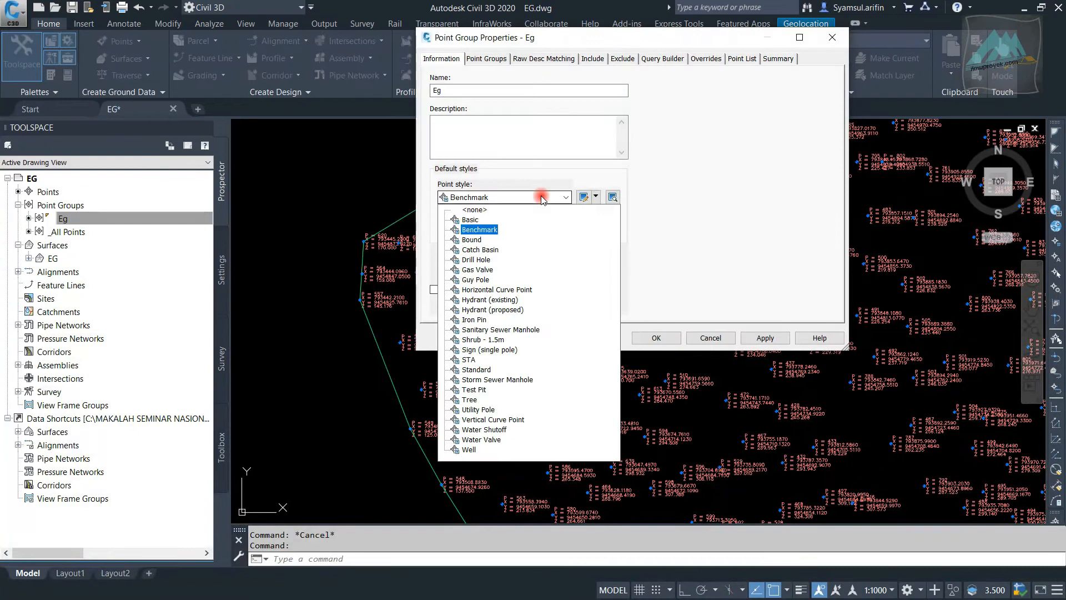
pyautogui.click(480, 212)
# Set the Eg point group's point label style to <none>, apply the change and close the properties
pyautogui.click(521, 226)
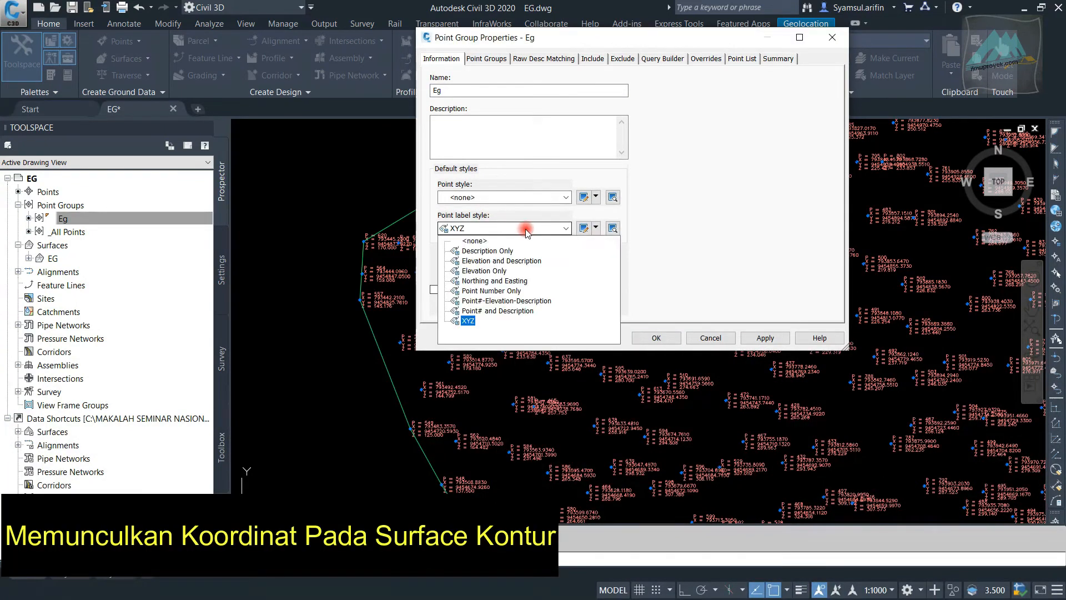
pyautogui.click(480, 241)
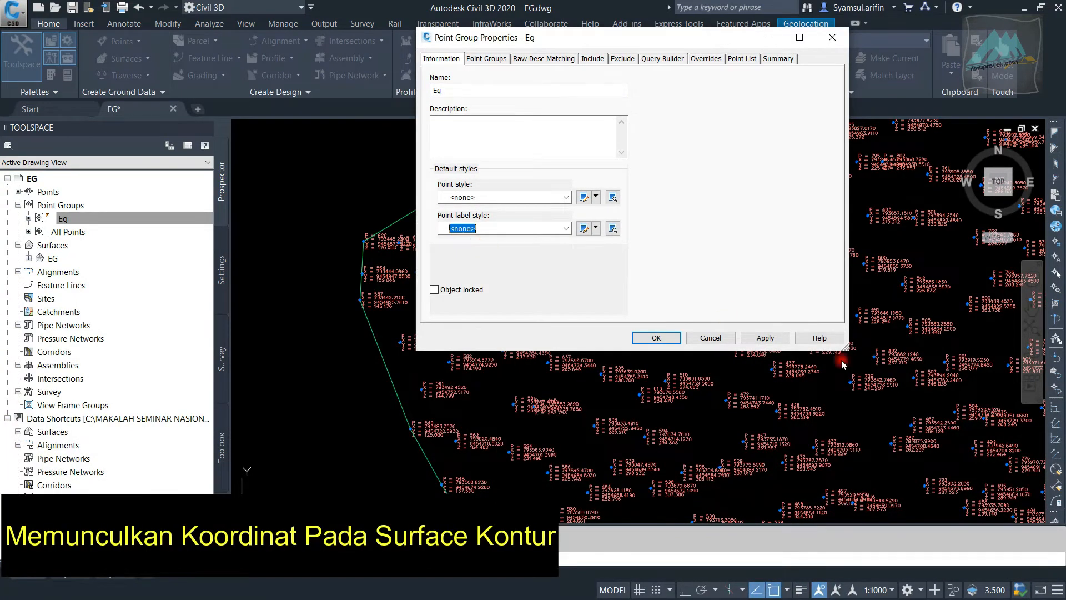
pyautogui.click(776, 338)
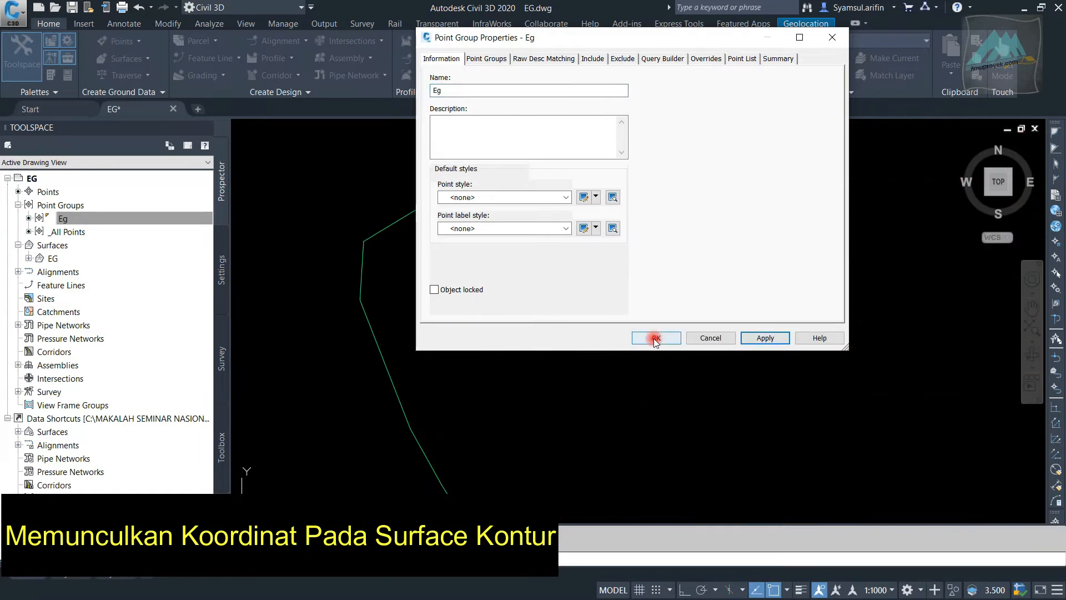
pyautogui.click(656, 338)
# Change the EG surface's style to Contours 5m and 25m (Background) in its surface properties
pyautogui.scroll(-3, 342, 266)
pyautogui.scroll(3, 340, 266)
pyautogui.click(381, 242)
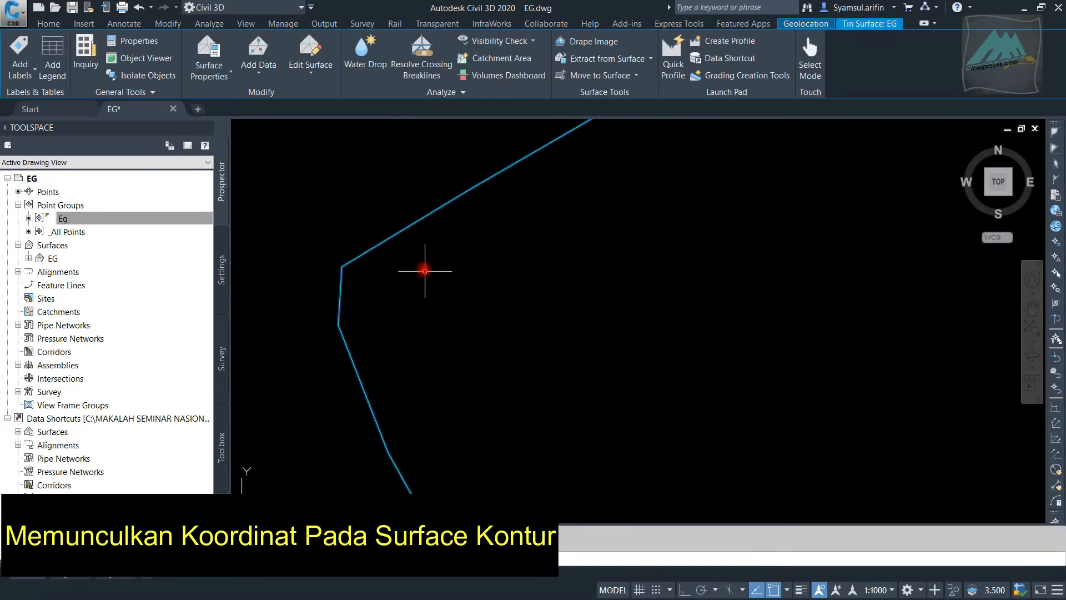
pyautogui.rightClick(379, 235)
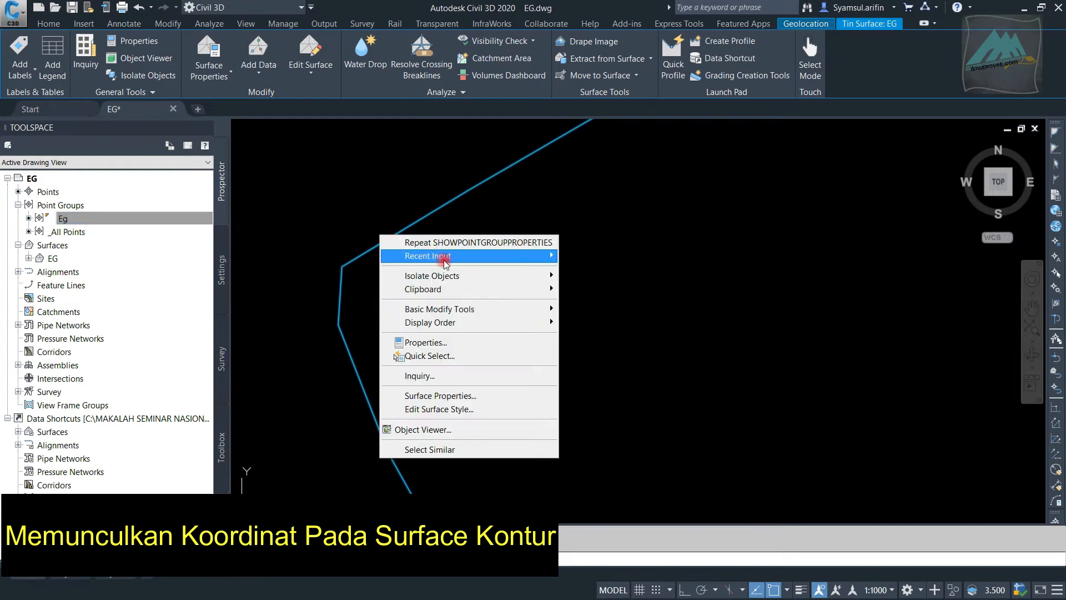
pyautogui.click(507, 395)
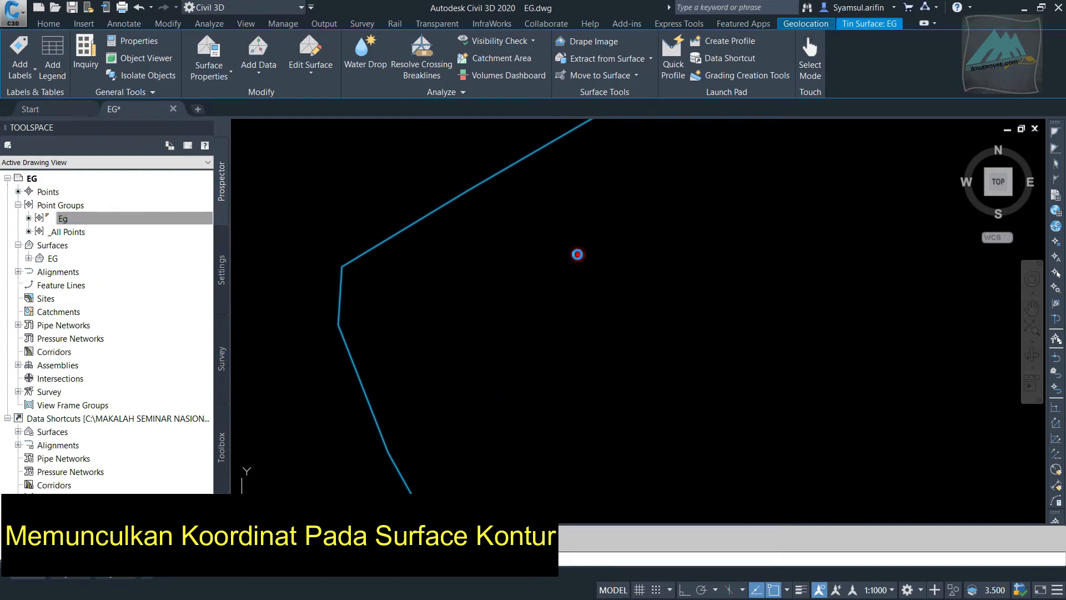
pyautogui.click(555, 309)
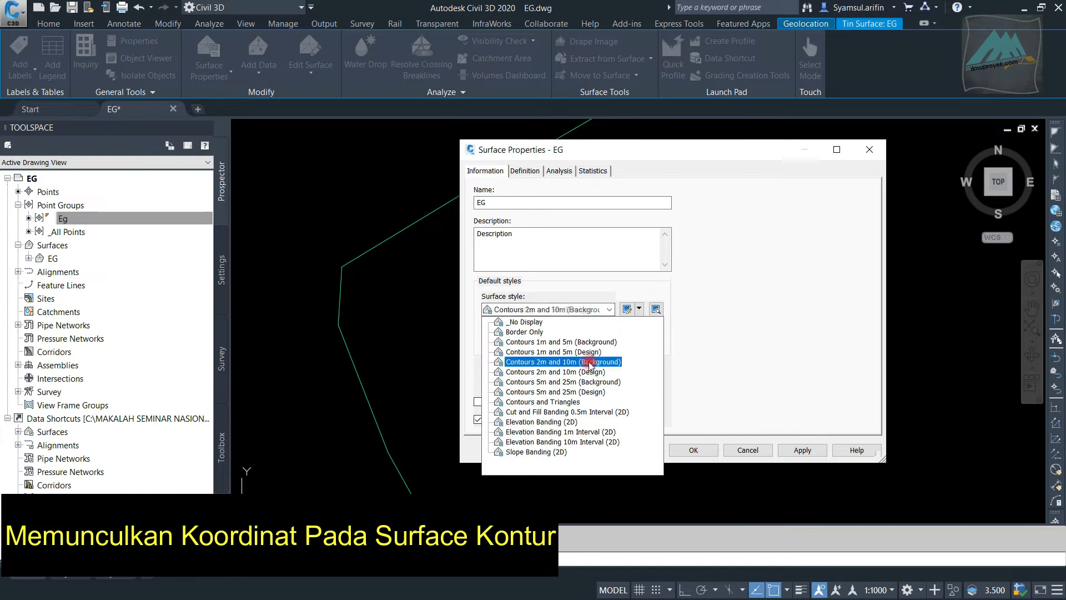
pyautogui.click(594, 382)
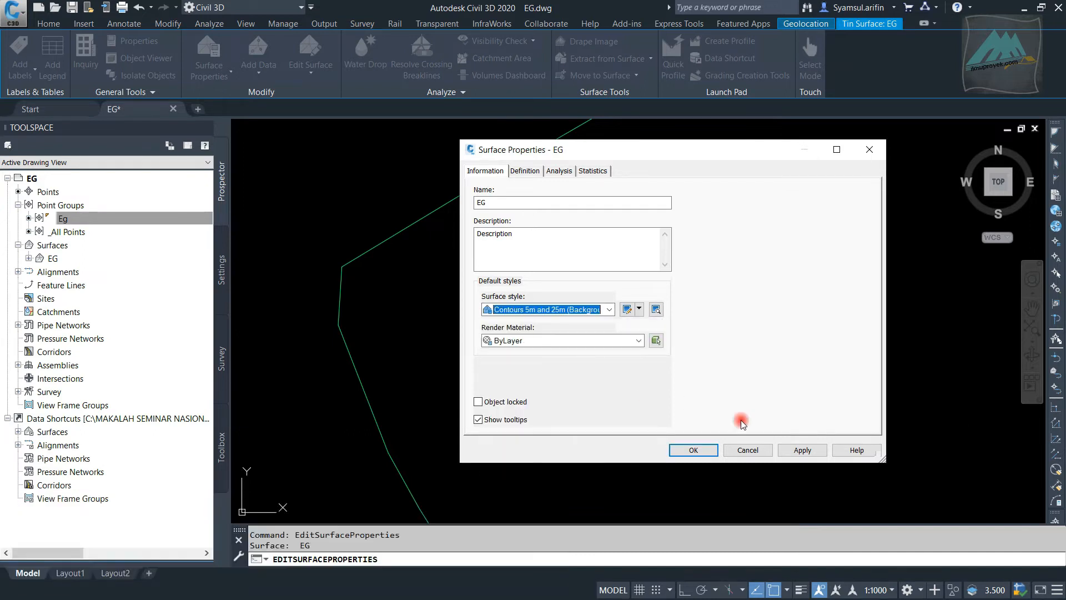
pyautogui.click(707, 450)
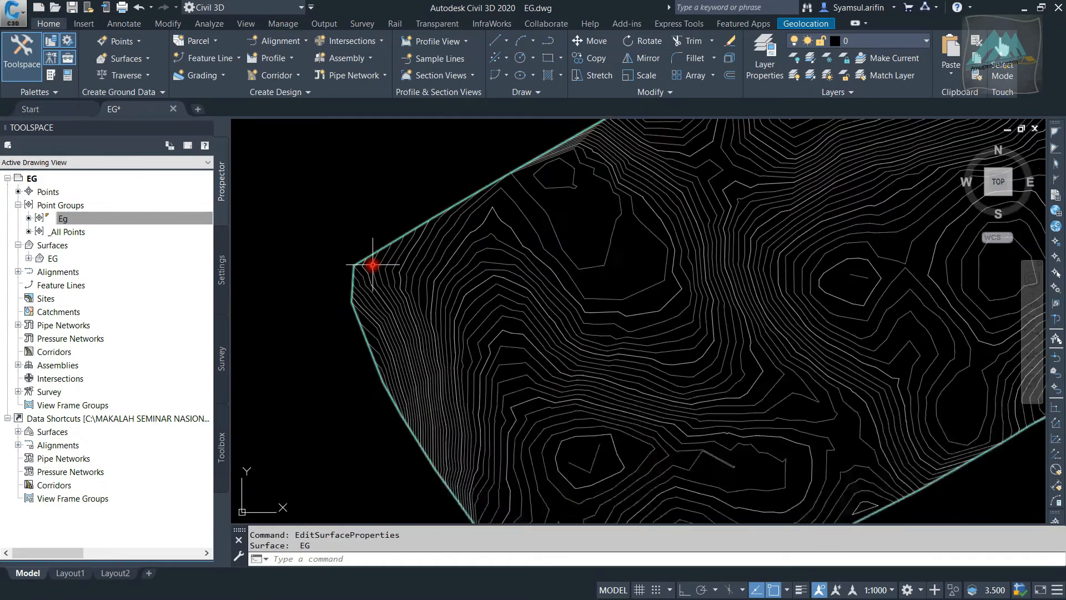
# Examine the EG surface's contour lines around the western part of the site
pyautogui.scroll(-3, 369, 262)
pyautogui.scroll(4, 562, 238)
pyautogui.scroll(-3, 518, 257)
pyautogui.moveTo(519, 257); pyautogui.dragTo(454, 270, button='middle')
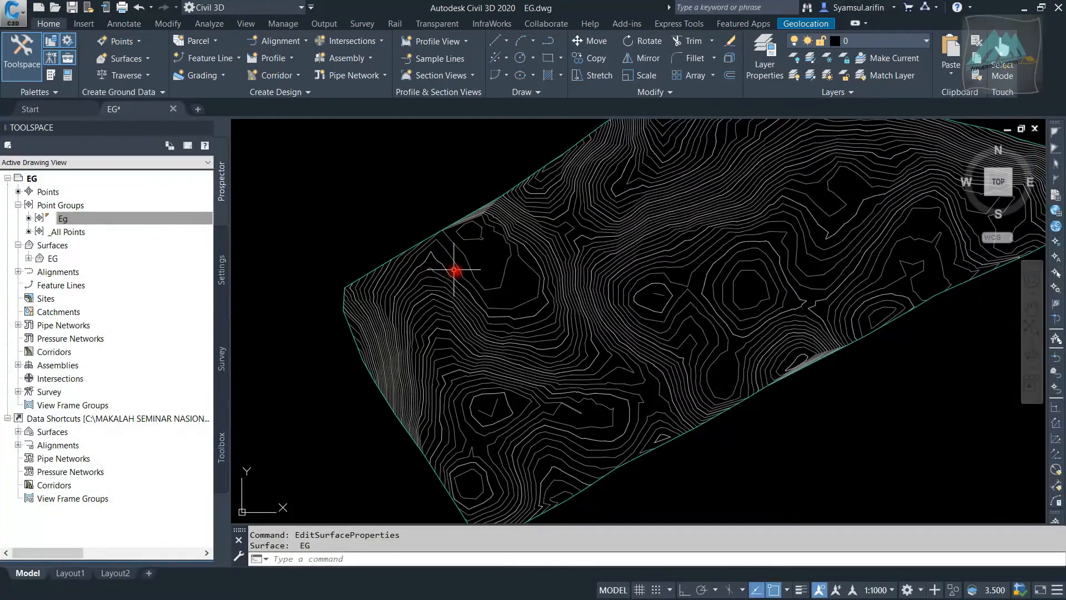
pyautogui.scroll(2, 471, 258)
pyautogui.scroll(-3, 389, 310)
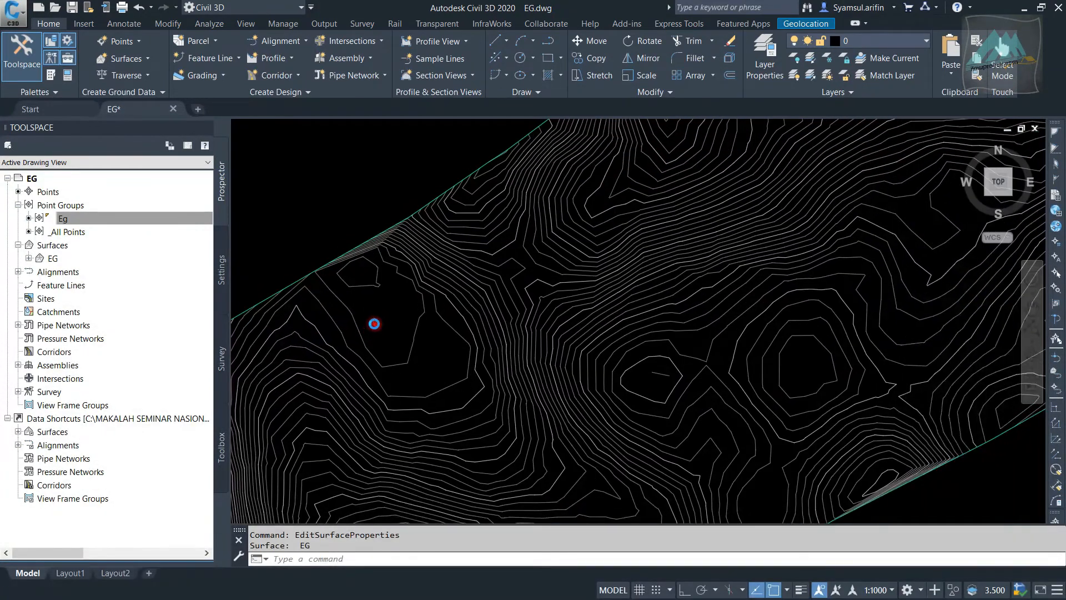
pyautogui.press('Escape')
pyautogui.press('Escape')
pyautogui.scroll(3, 495, 245)
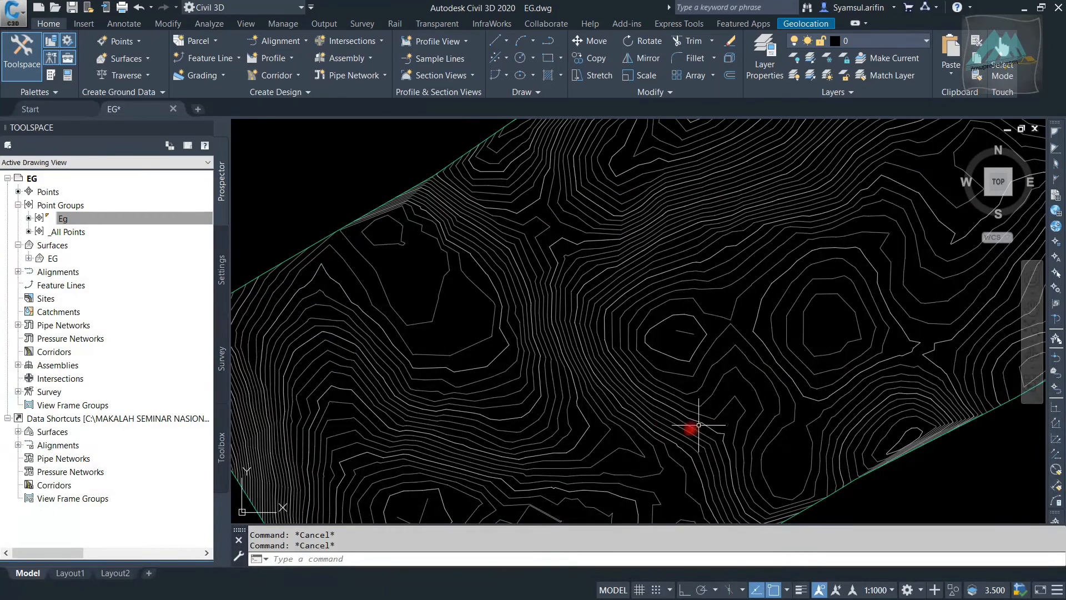
pyautogui.moveTo(435, 311); pyautogui.dragTo(482, 286, button='middle')
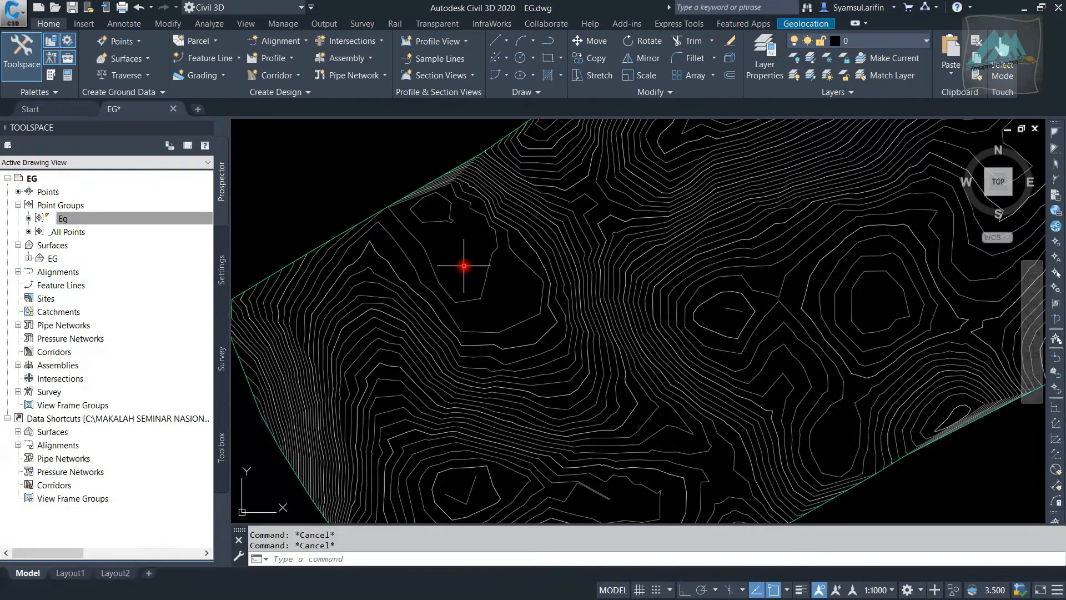
# Start a polyline in the western part of the contoured EG surface and draw its first edge toward the northeast
pyautogui.moveTo(464, 266)
pyautogui.write('l')
pyautogui.press('Return')
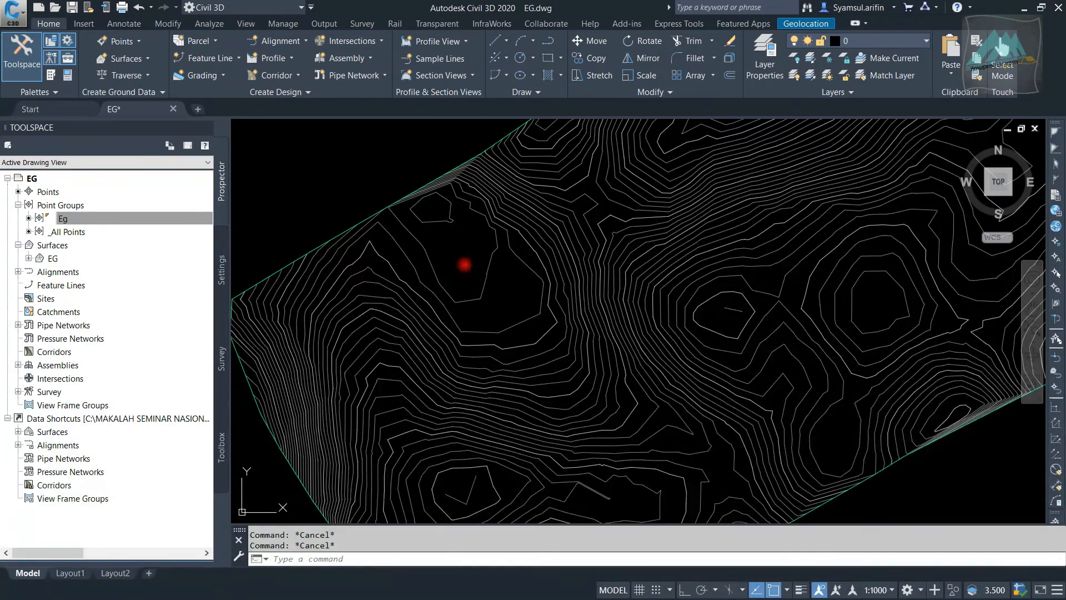
pyautogui.click(467, 264)
pyautogui.scroll(5, 600, 233)
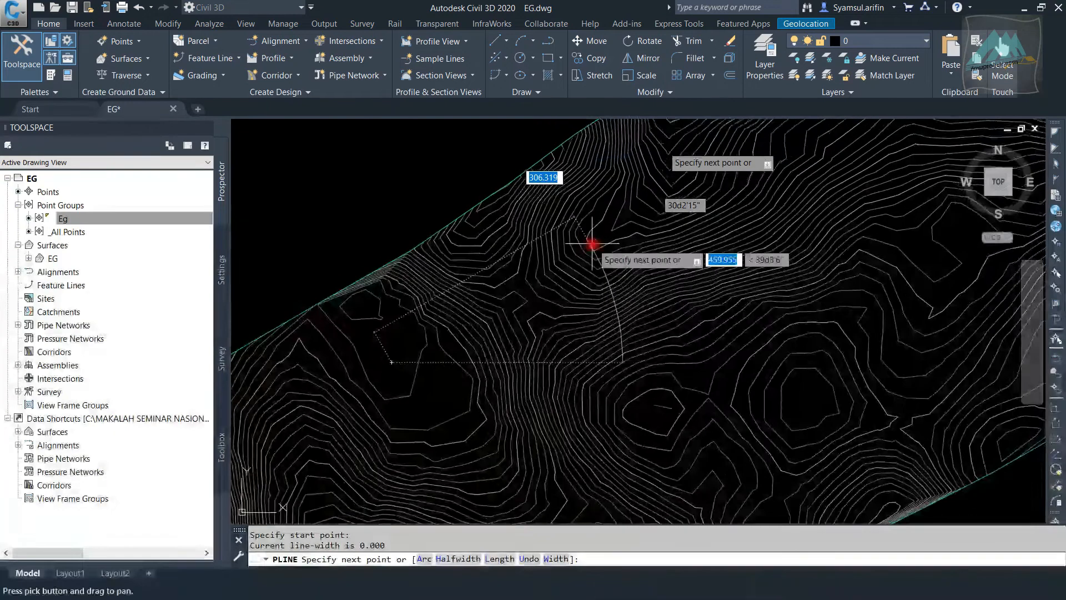
pyautogui.click(609, 233)
pyautogui.scroll(-5, 645, 146)
pyautogui.scroll(7, 647, 161)
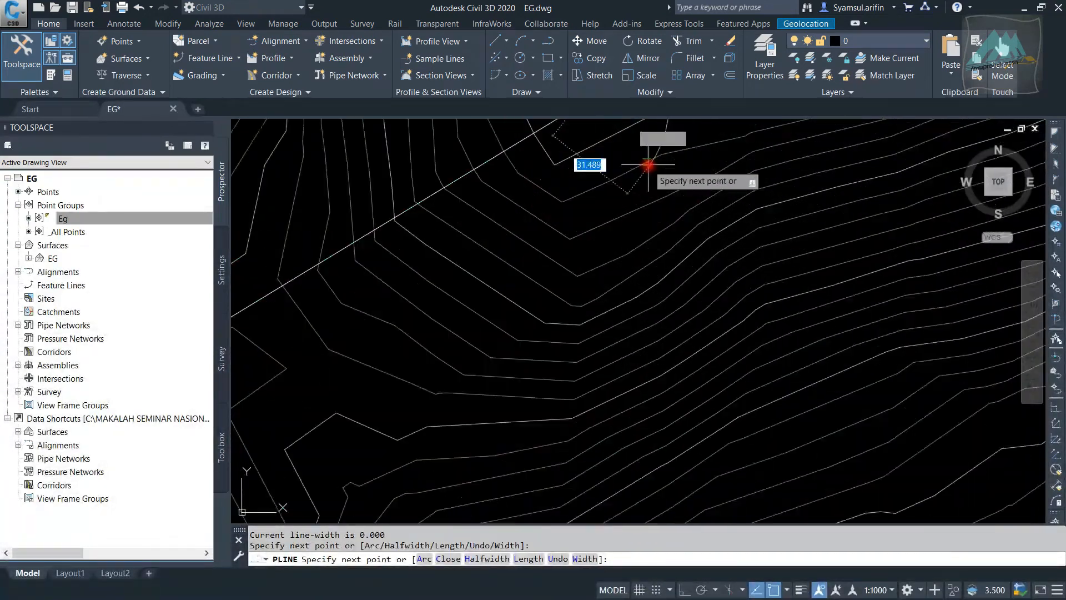
pyautogui.moveTo(586, 155); pyautogui.dragTo(619, 296, button='middle')
pyautogui.scroll(-6, 583, 239)
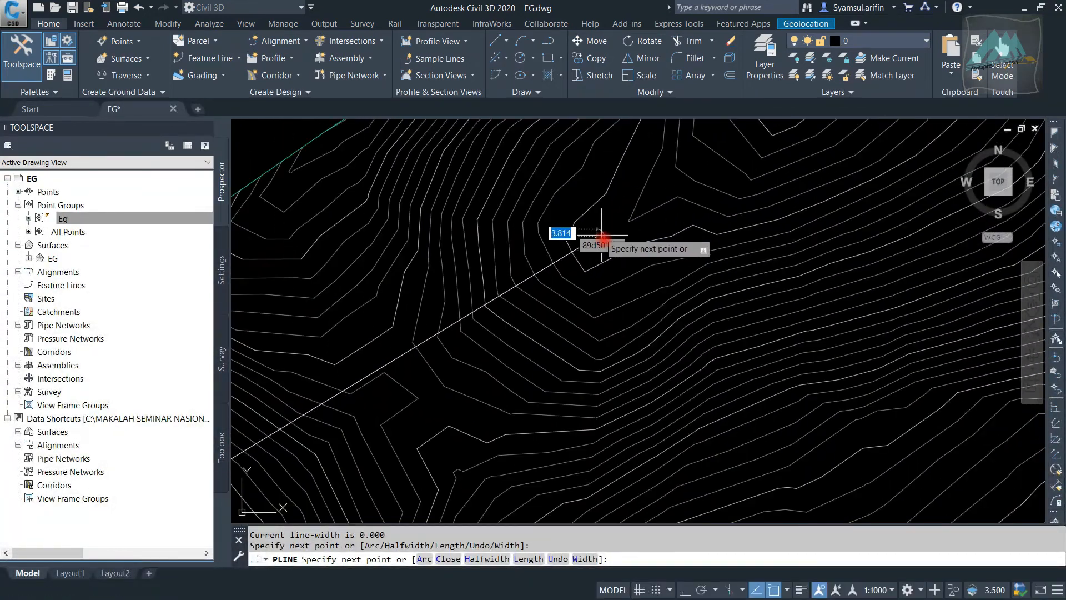
pyautogui.scroll(4, 655, 191)
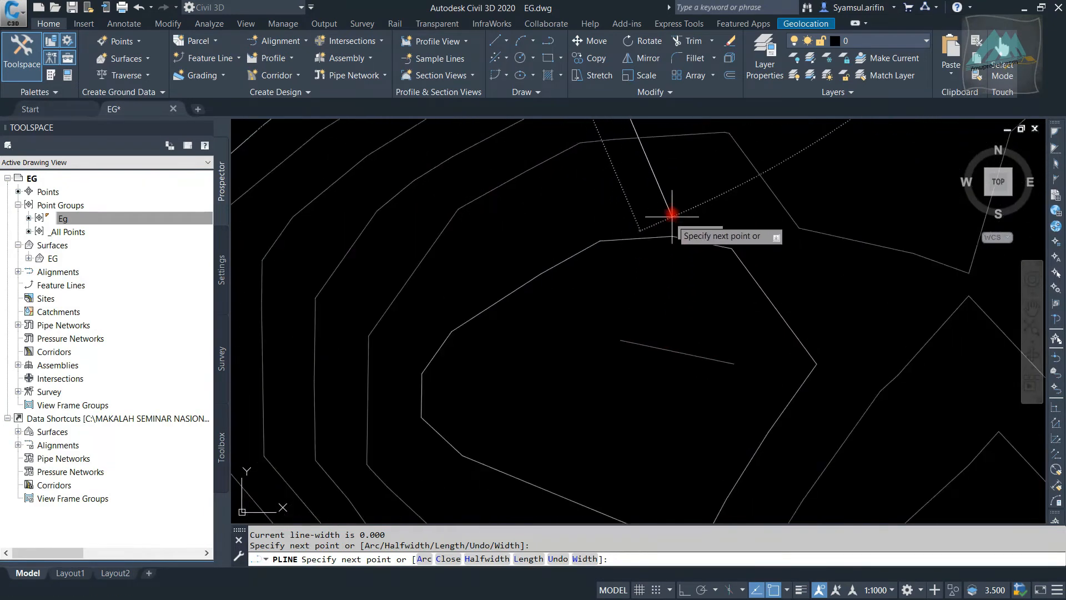
# Continue the polyline to the small closed contour in the southeast, then west and back to its start, forming a four-sided outline
pyautogui.click(666, 214)
pyautogui.scroll(-4, 644, 200)
pyautogui.scroll(5, 551, 235)
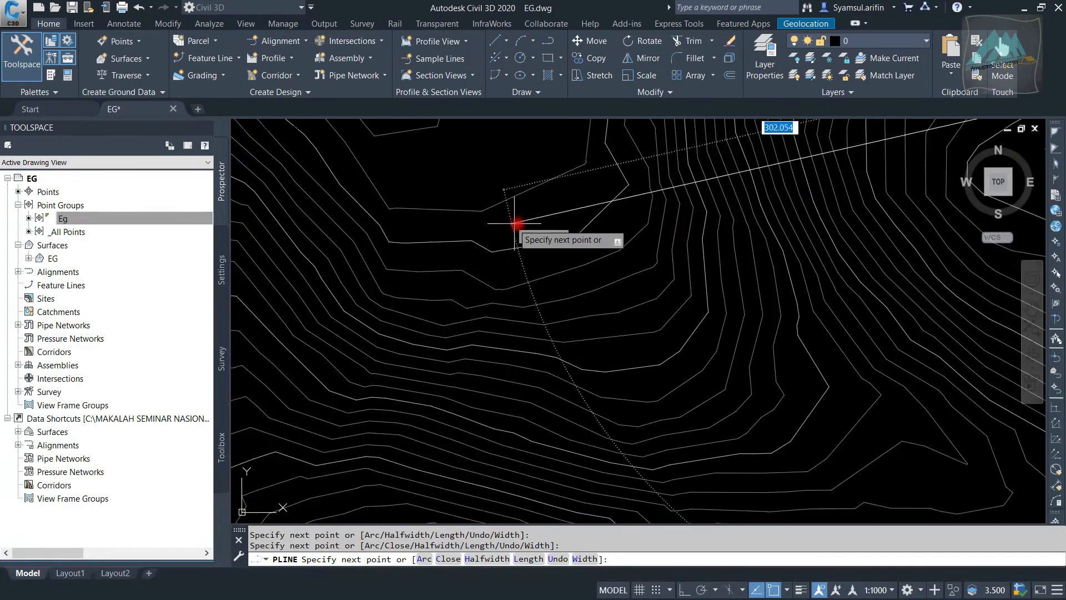
pyautogui.click(567, 206)
pyautogui.scroll(5, 465, 240)
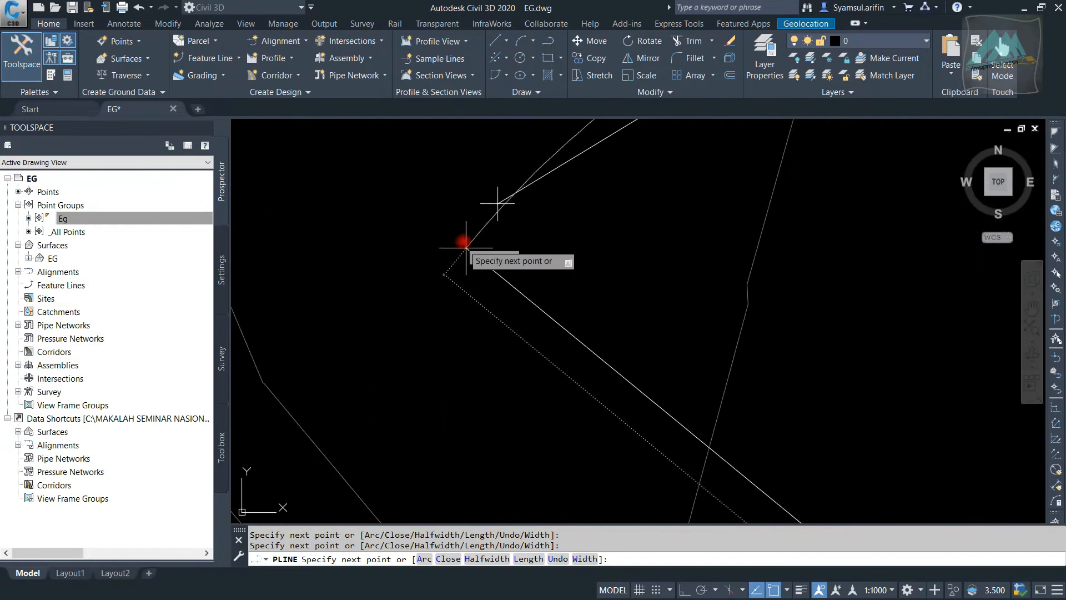
pyautogui.press('Escape')
# Try to place an ordinate dimension at the west corner of the four-sided polyline
pyautogui.scroll(-5, 452, 233)
pyautogui.scroll(4, 453, 234)
pyautogui.moveTo(455, 233); pyautogui.dragTo(461, 352, button='middle')
pyautogui.scroll(-5, 467, 343)
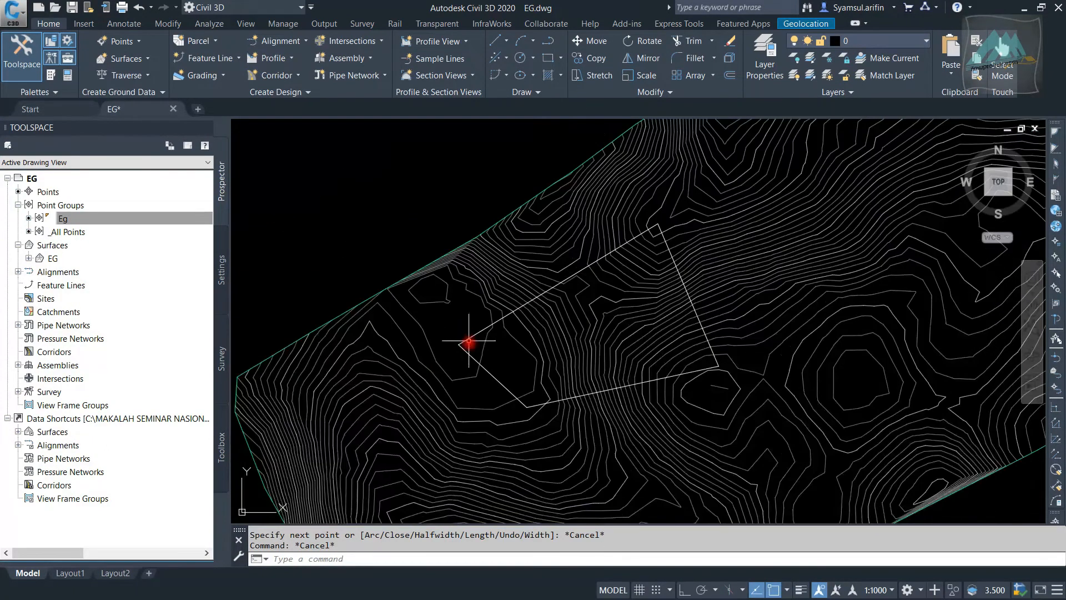
pyautogui.scroll(5, 469, 340)
pyautogui.moveTo(522, 328); pyautogui.dragTo(464, 333, button='middle')
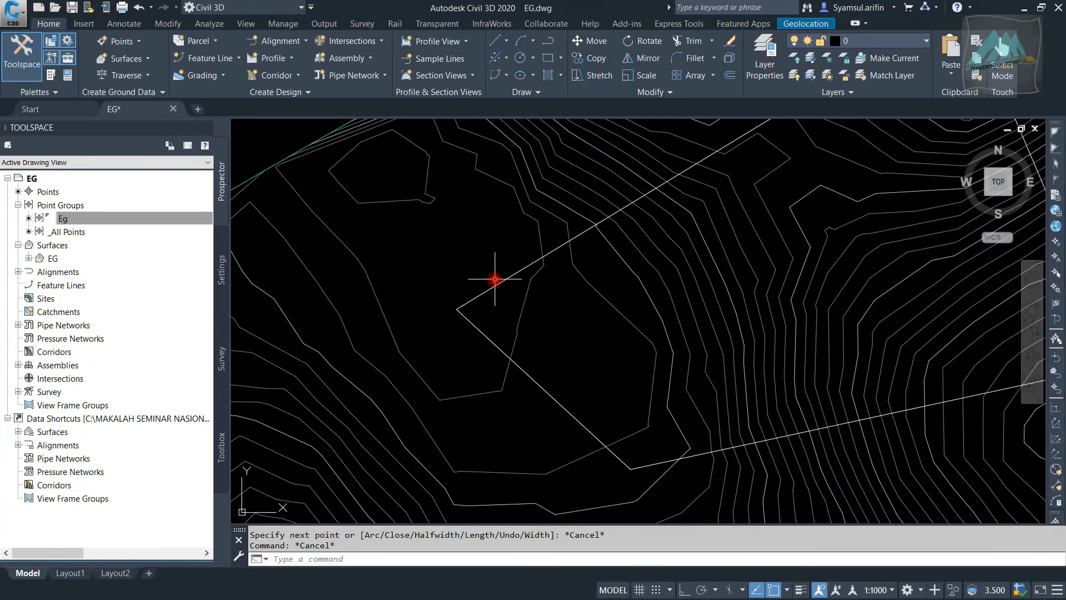
pyautogui.press('Escape')
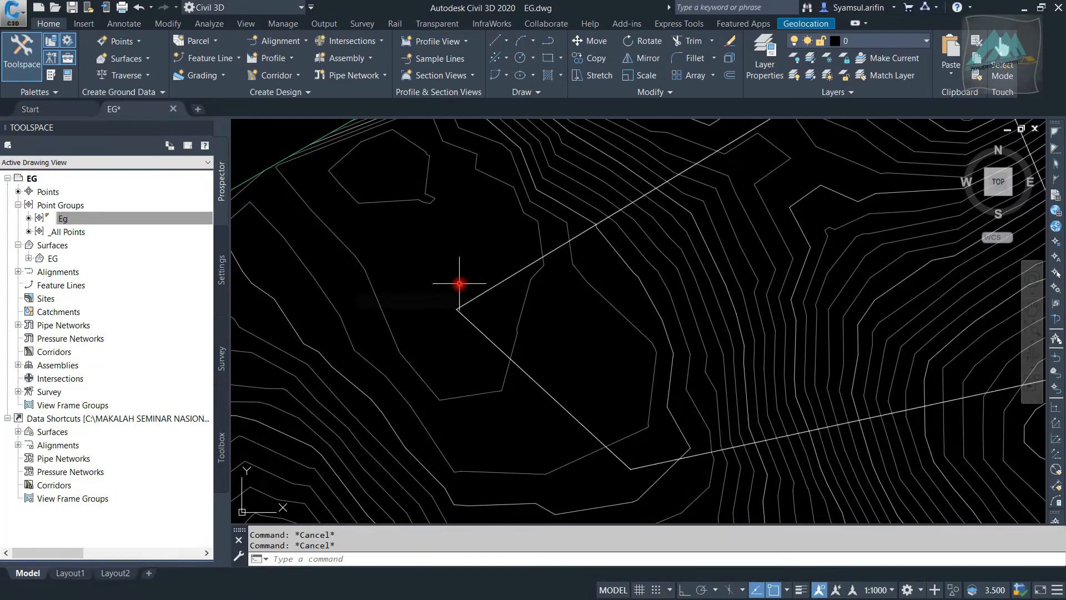
pyautogui.write('dor')
pyautogui.press('Return')
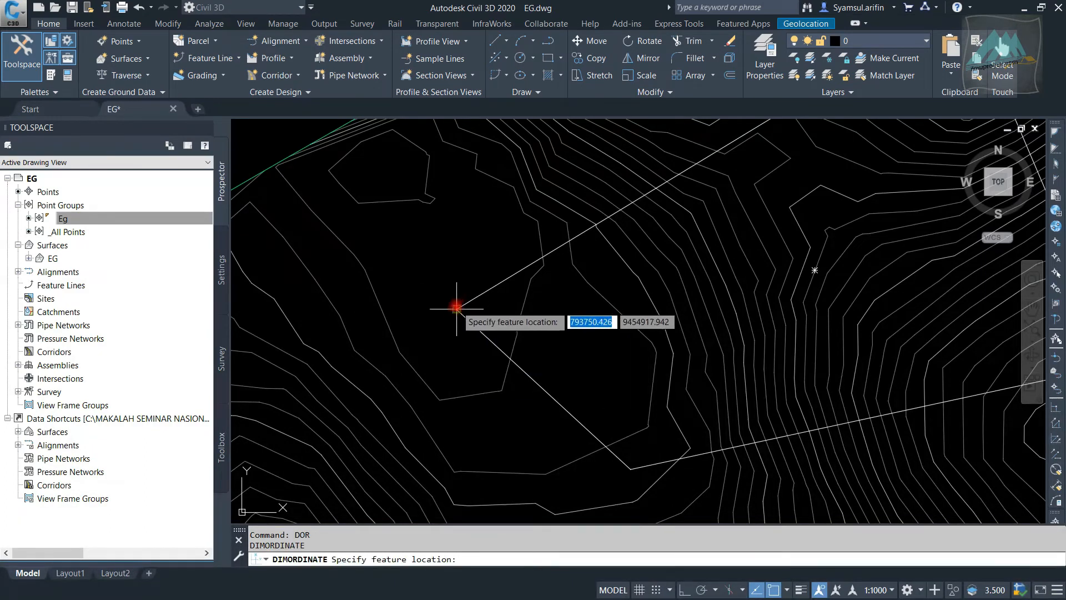
pyautogui.click(457, 307)
pyautogui.scroll(5, 456, 307)
pyautogui.scroll(-4, 471, 261)
pyautogui.scroll(8, 476, 337)
pyautogui.scroll(-2, 451, 300)
pyautogui.press('Escape')
# Select the EG contour surface around the polyline and start adding surface labels to it
pyautogui.scroll(-8, 451, 277)
pyautogui.scroll(-2, 467, 283)
pyautogui.scroll(-2, 556, 268)
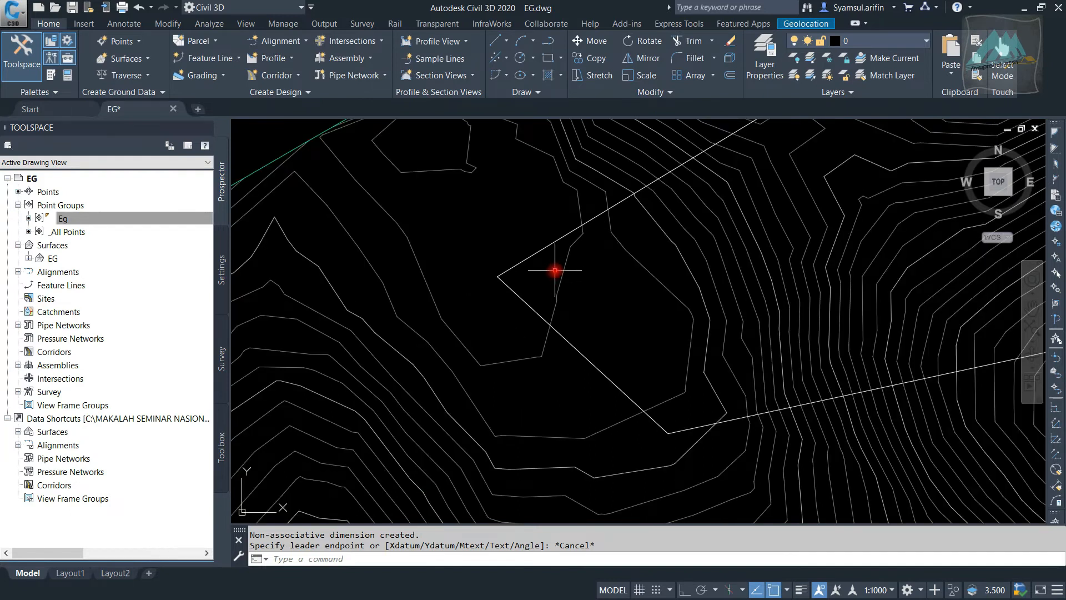
pyautogui.scroll(-2, 698, 200)
pyautogui.scroll(3, 635, 238)
pyautogui.scroll(-2, 563, 225)
pyautogui.moveTo(552, 277); pyautogui.dragTo(475, 368, button='middle')
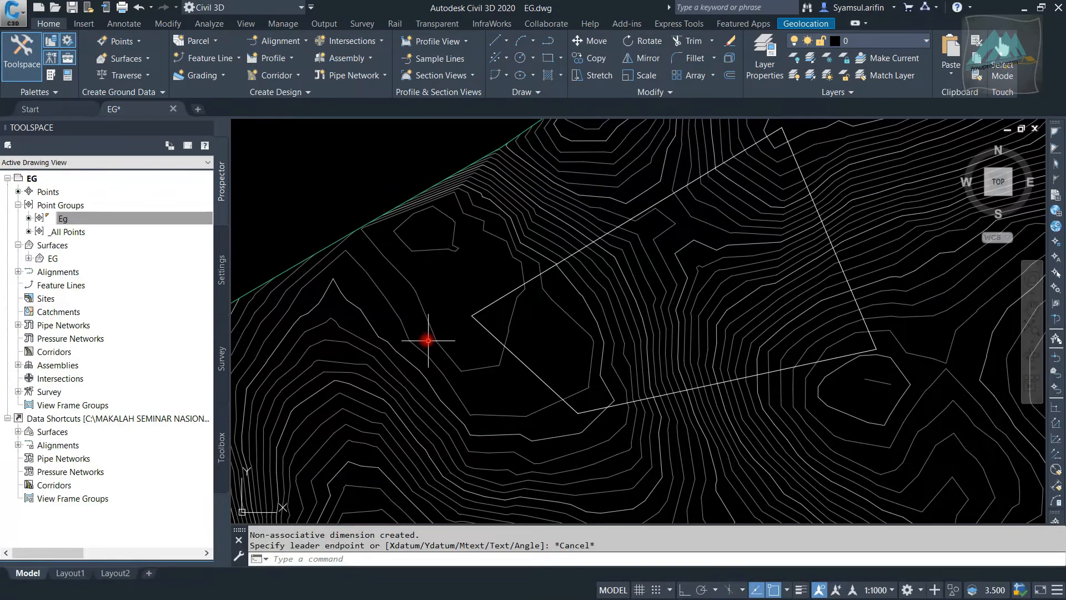
pyautogui.click(415, 286)
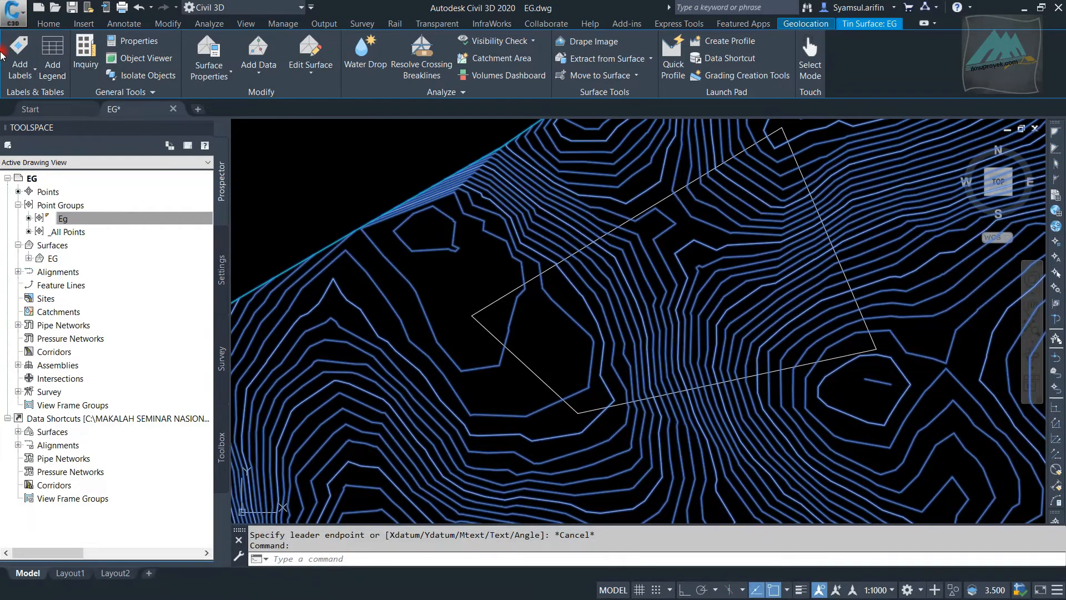
pyautogui.click(21, 78)
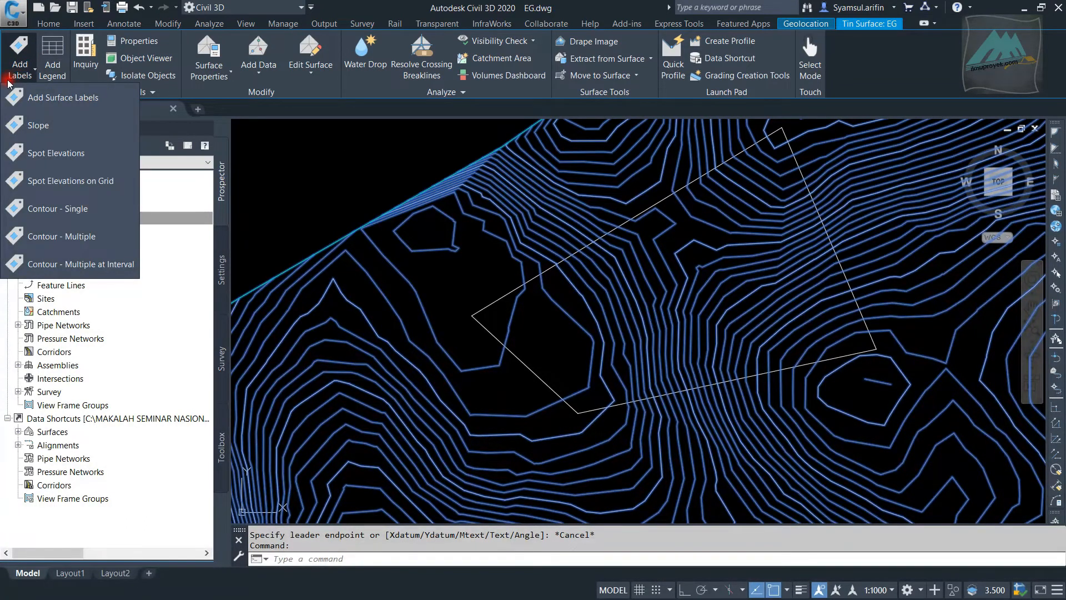
pyautogui.click(44, 98)
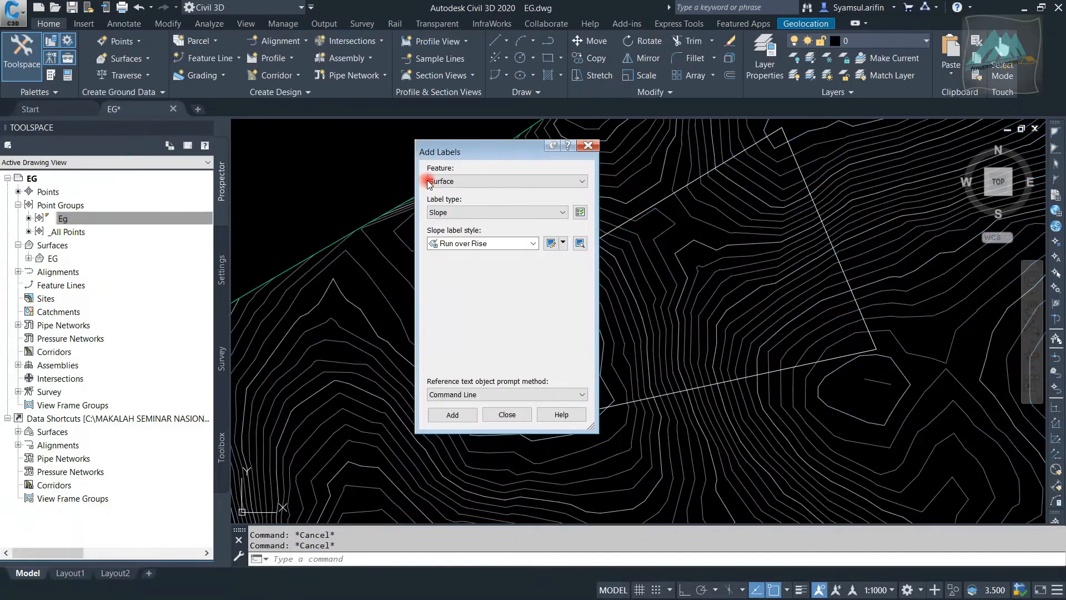
# Keep Surface as the feature to label and set the label type to Spot Elevation
pyautogui.moveTo(470, 162); pyautogui.dragTo(304, 153)
pyautogui.click(299, 172)
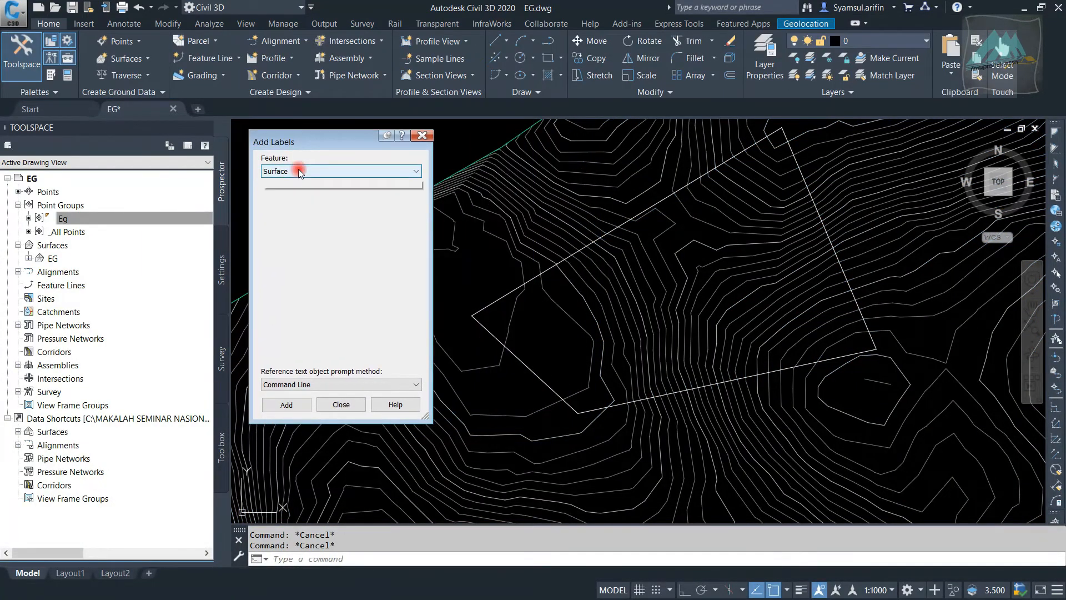
pyautogui.click(298, 172)
pyautogui.click(299, 172)
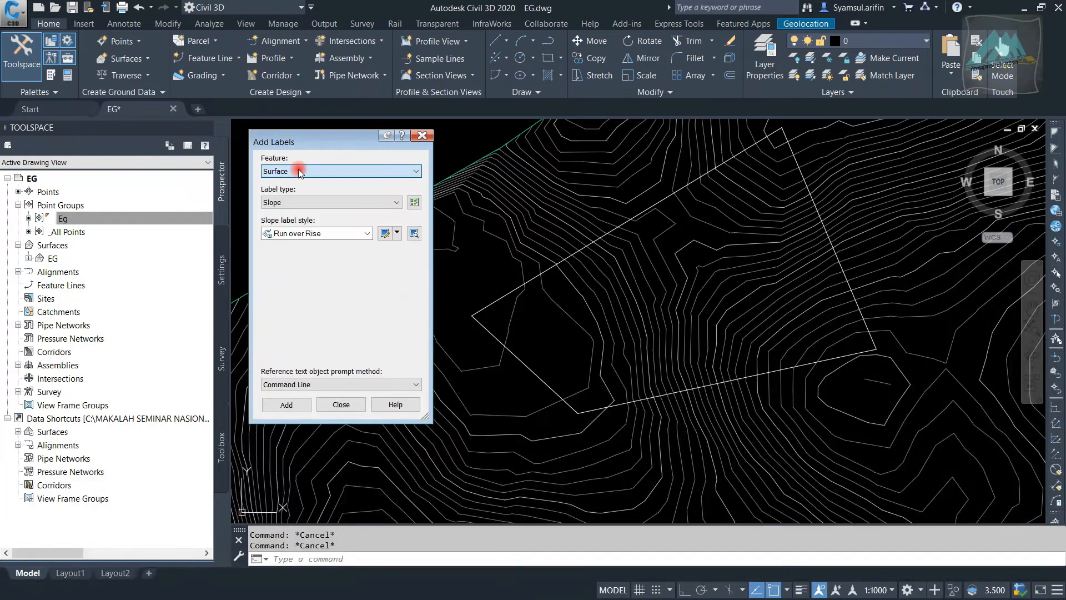
pyautogui.click(326, 203)
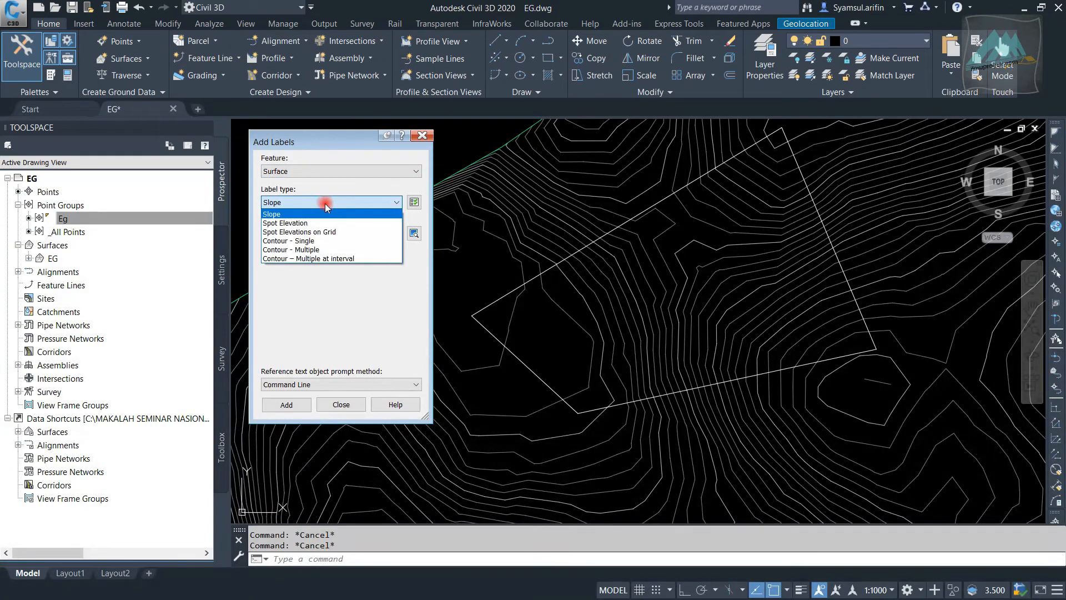
pyautogui.click(329, 222)
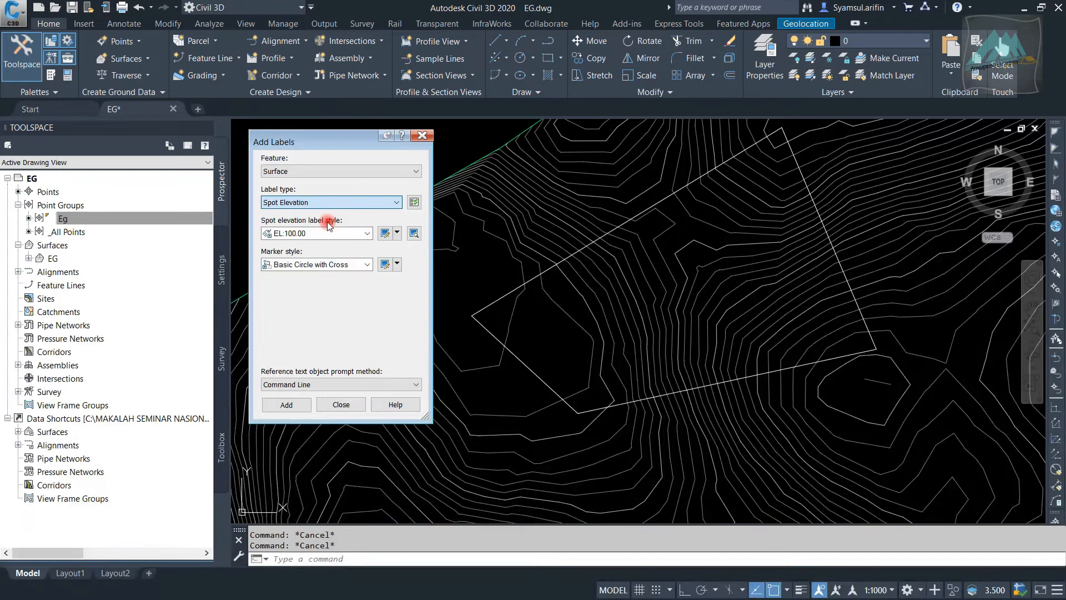
# Create a new spot elevation label style and name it XYZ
pyautogui.click(310, 233)
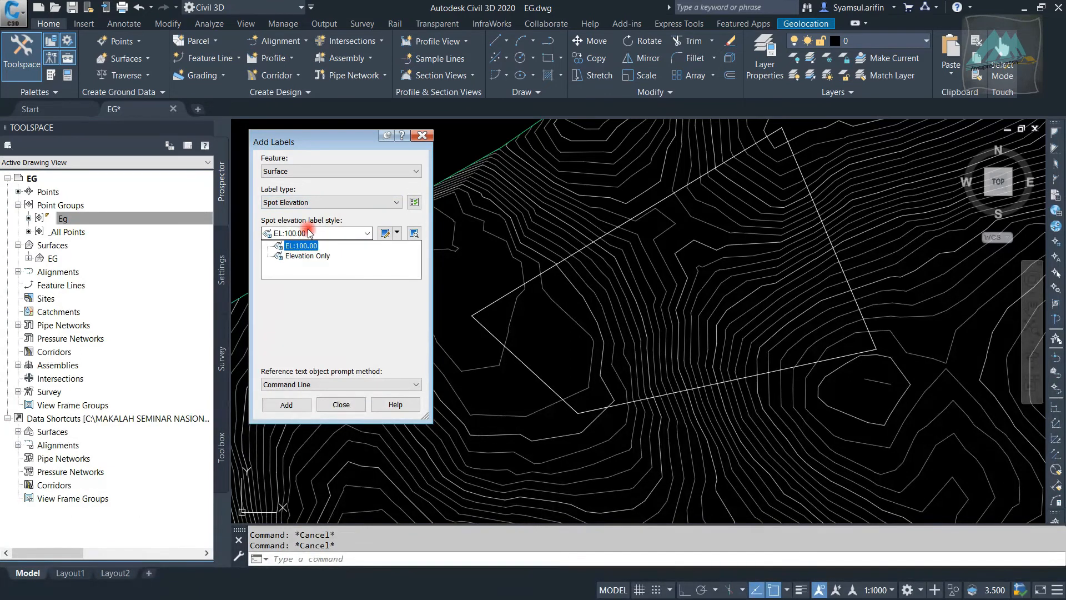
pyautogui.click(309, 234)
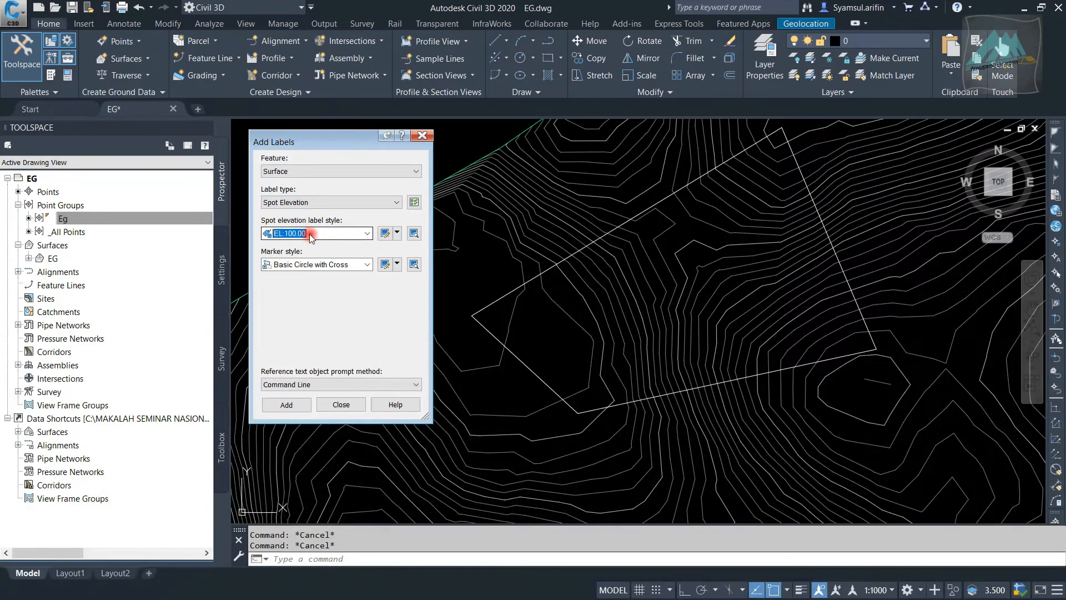
pyautogui.click(339, 232)
pyautogui.click(343, 233)
pyautogui.click(397, 234)
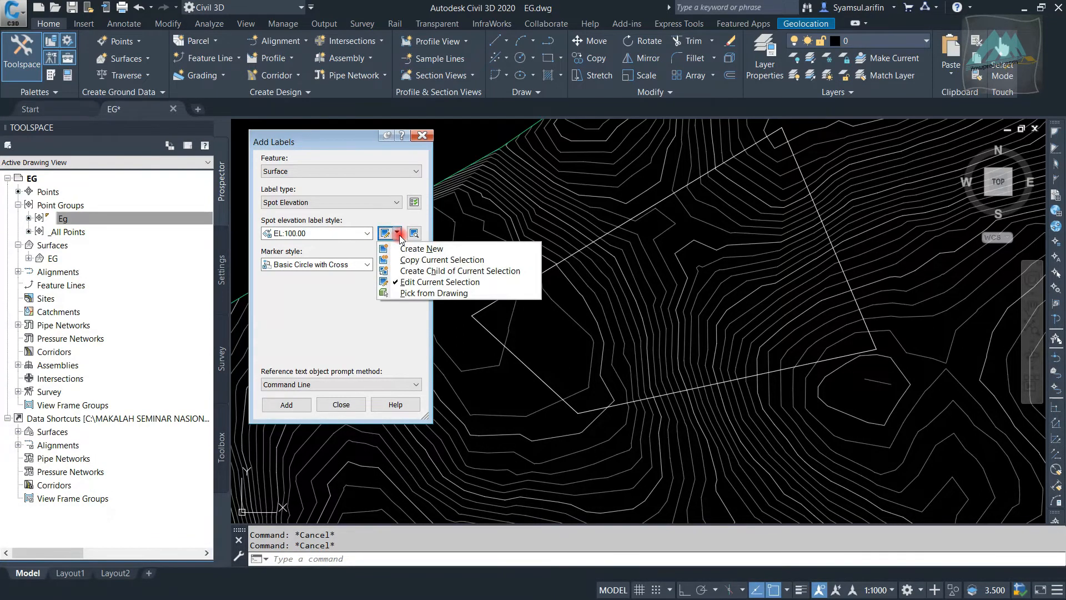
pyautogui.click(410, 247)
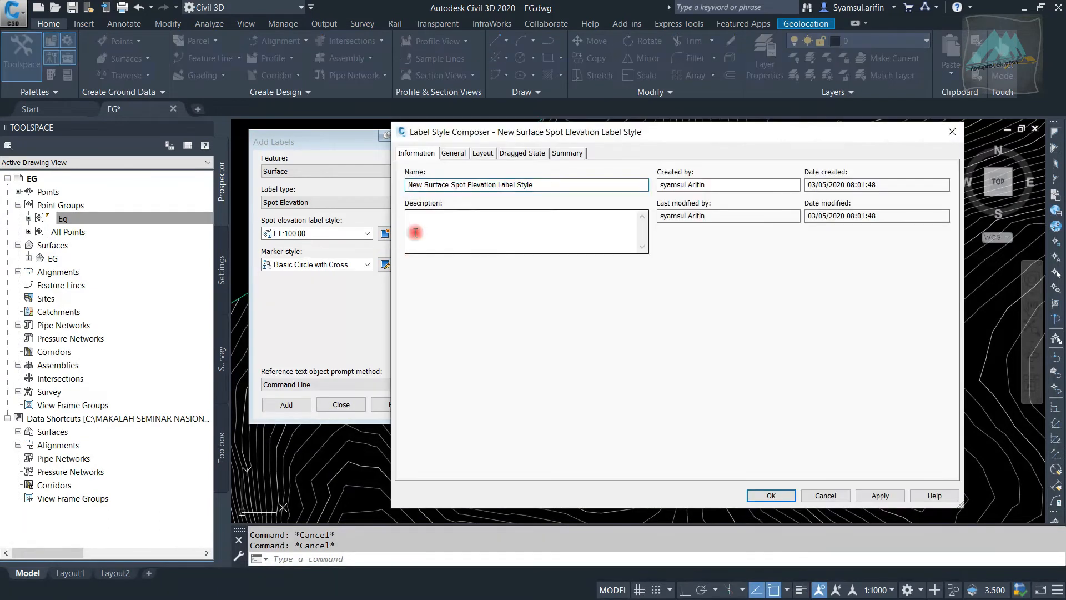
pyautogui.moveTo(572, 187); pyautogui.dragTo(329, 186)
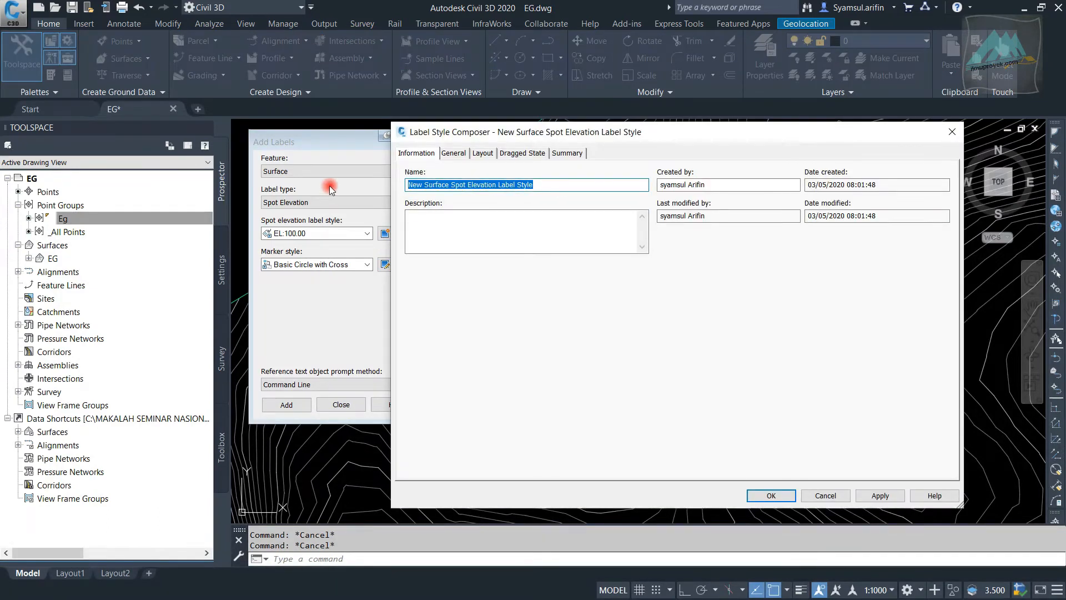
pyautogui.write('XYZ')
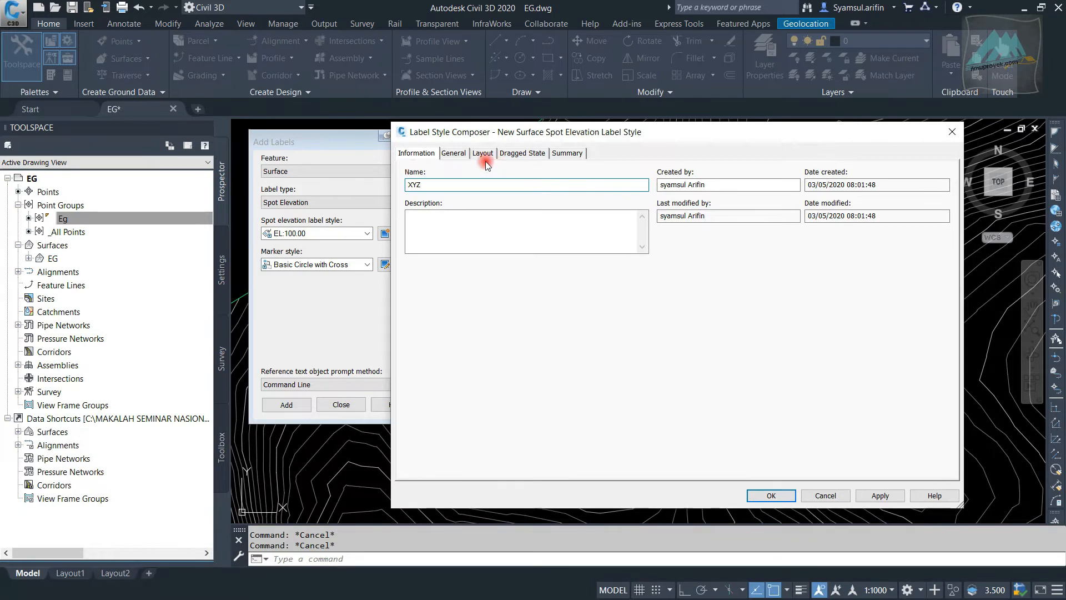
# Delete the default Surface Elevation component from the XYZ label style's layout
pyautogui.click(461, 153)
pyautogui.moveTo(565, 137); pyautogui.dragTo(510, 144)
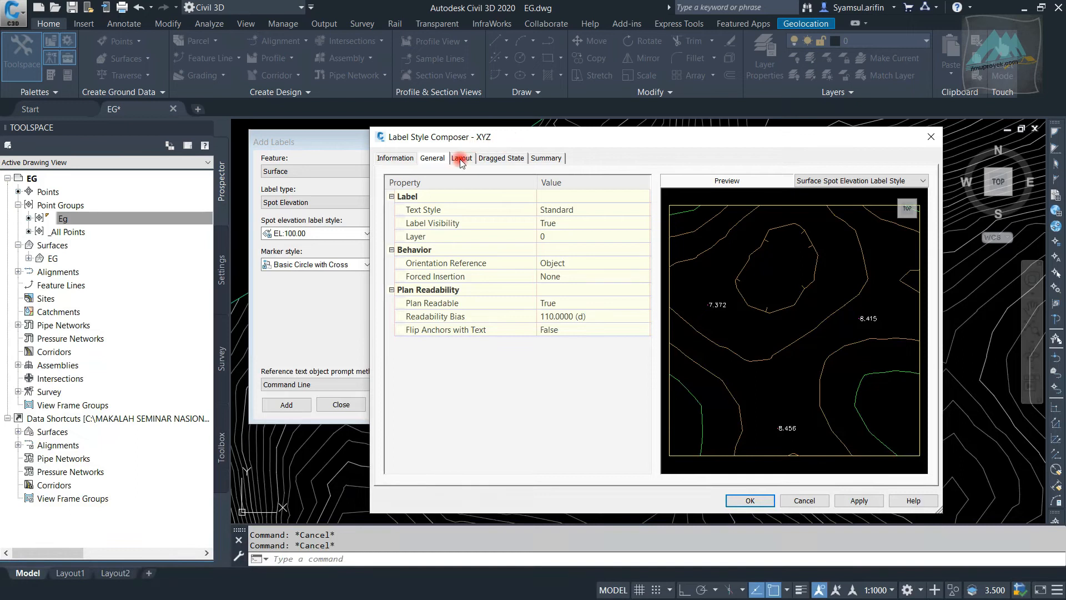
pyautogui.moveTo(528, 143); pyautogui.dragTo(506, 139)
pyautogui.click(439, 156)
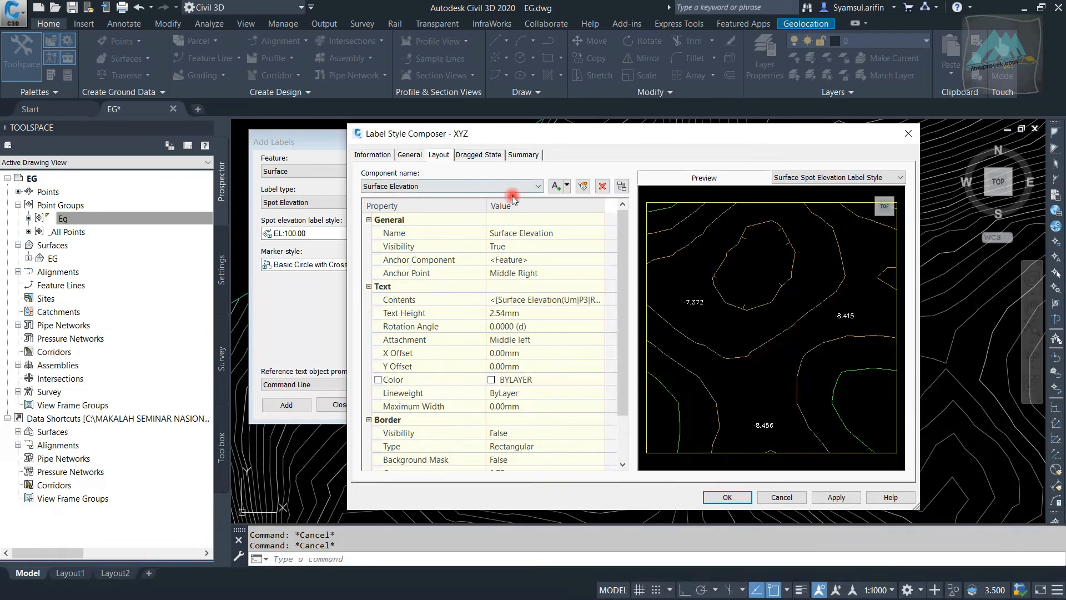
pyautogui.click(518, 187)
pyautogui.click(517, 187)
pyautogui.click(552, 232)
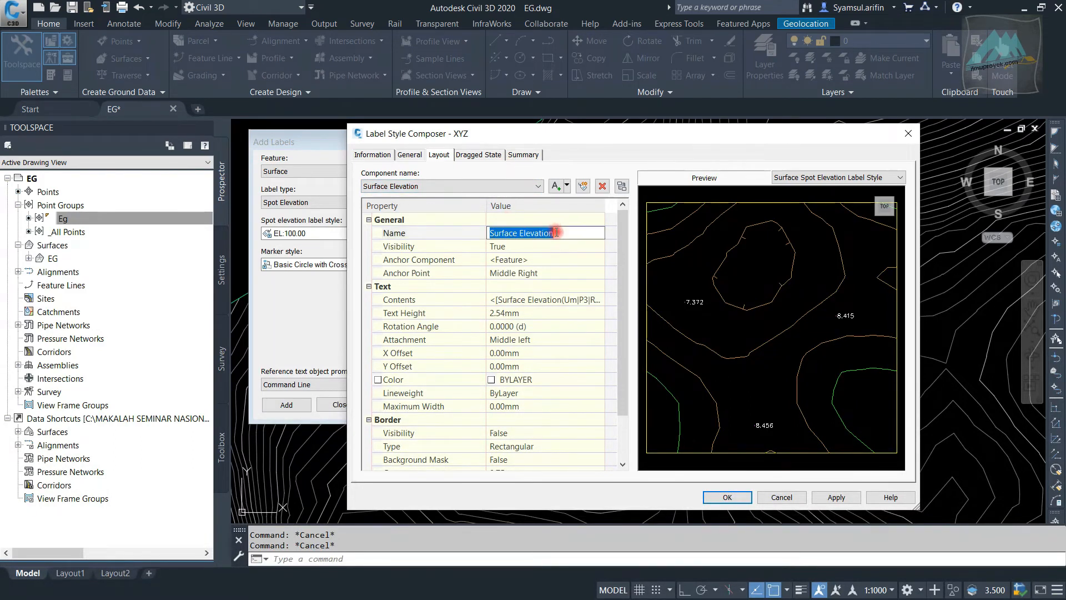
pyautogui.scroll(2, 687, 304)
pyautogui.scroll(-2, 677, 300)
pyautogui.moveTo(677, 300); pyautogui.dragTo(715, 315, button='middle')
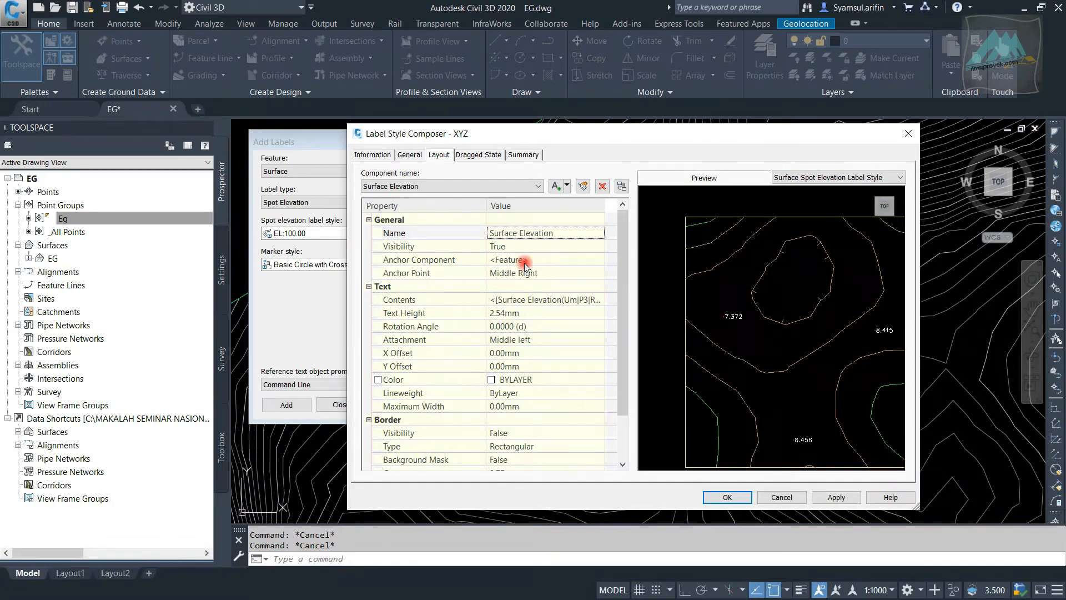
pyautogui.click(539, 232)
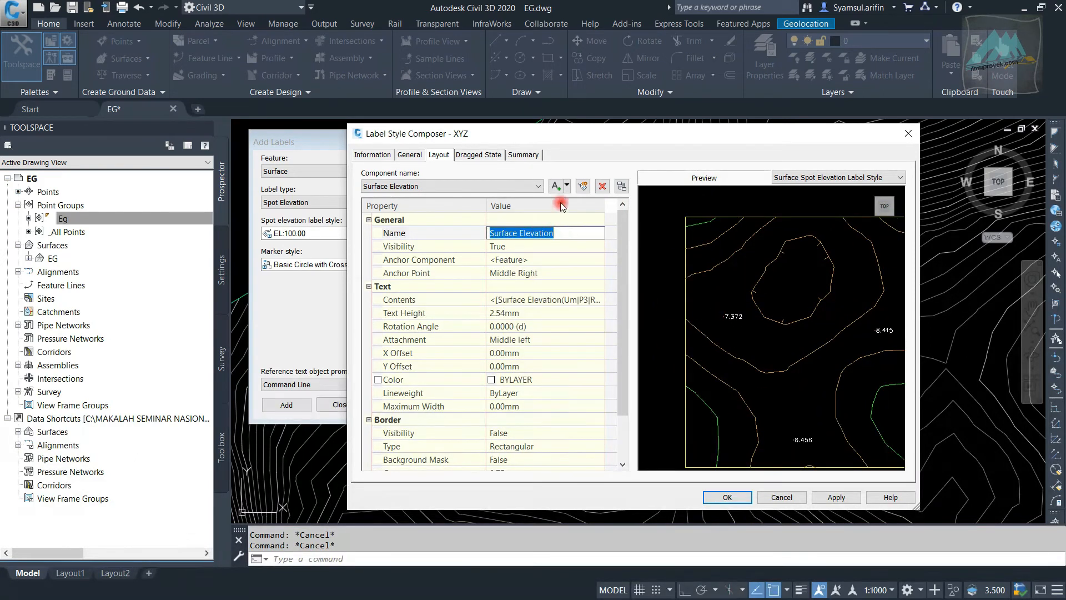
pyautogui.click(602, 183)
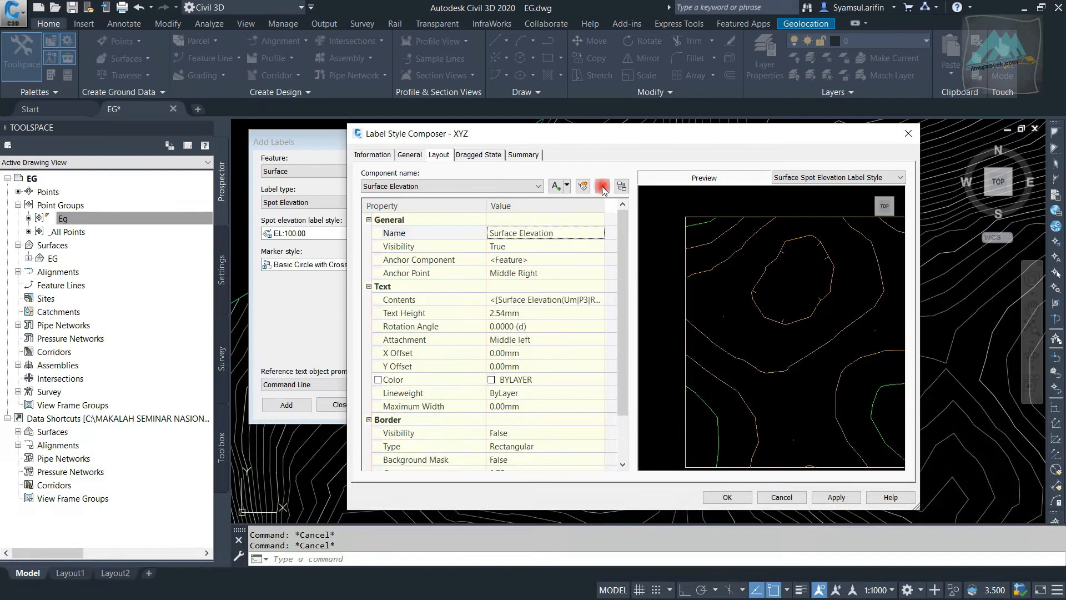
# Add a text component to the XYZ label style and name it X
pyautogui.click(560, 188)
pyautogui.click(575, 199)
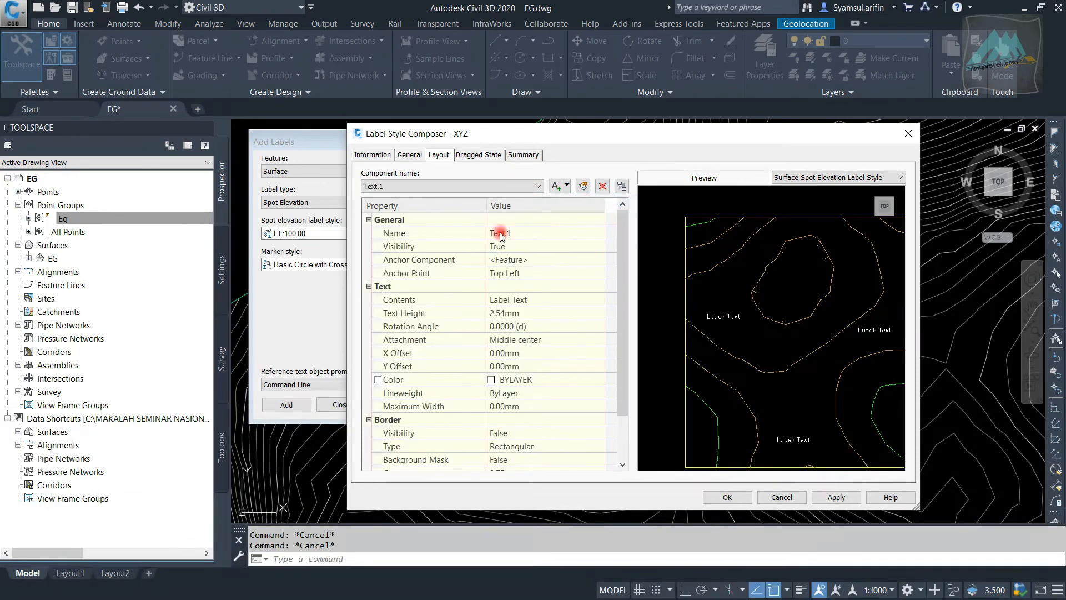
pyautogui.click(542, 233)
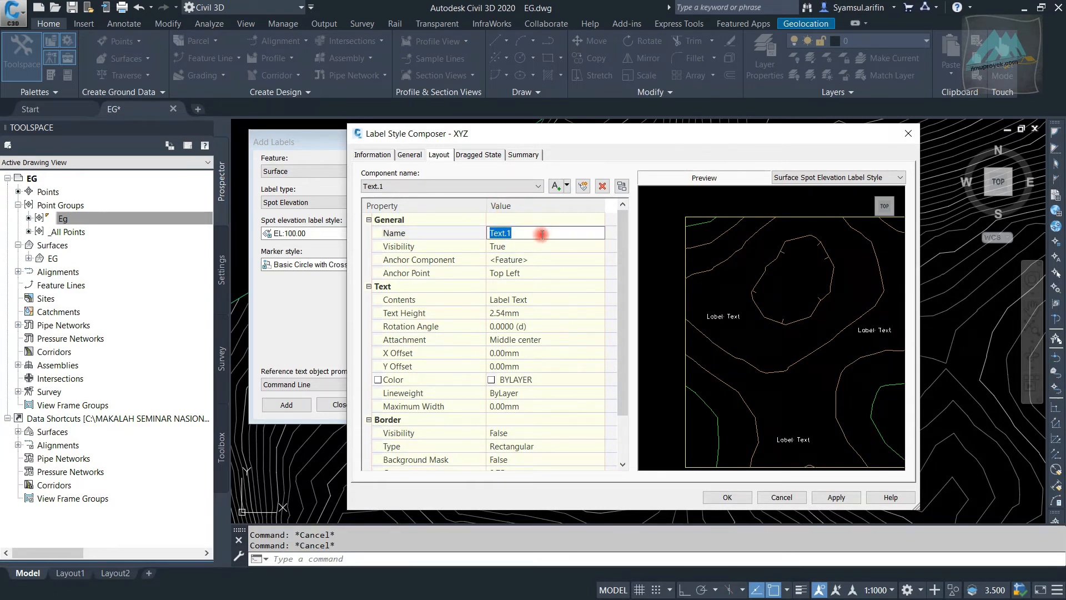
# Set the X component's anchor point to Middle Center and check the label in the preview
pyautogui.click(539, 274)
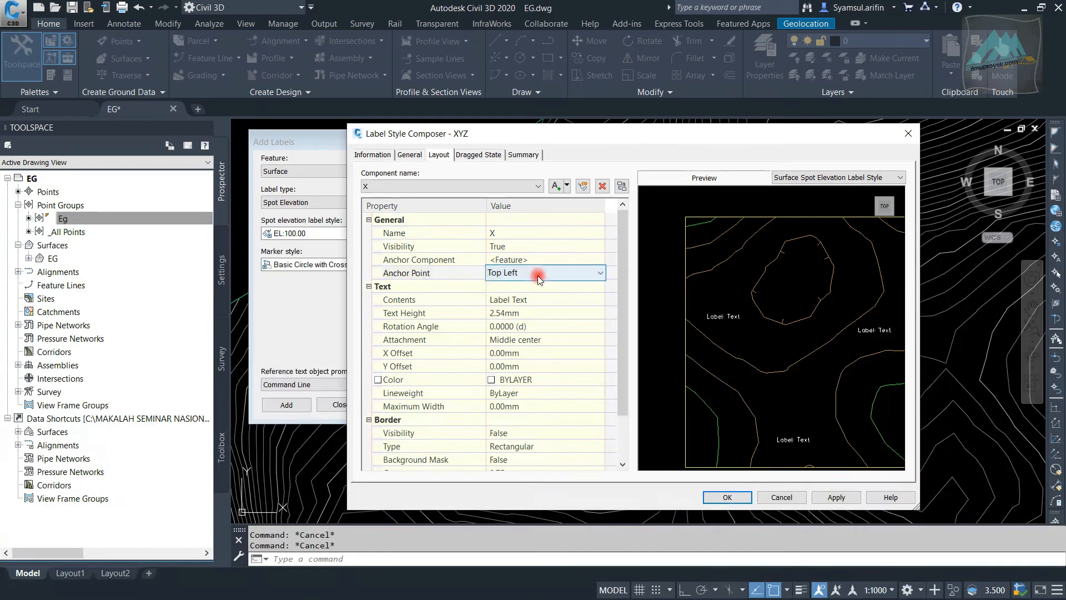
pyautogui.click(539, 274)
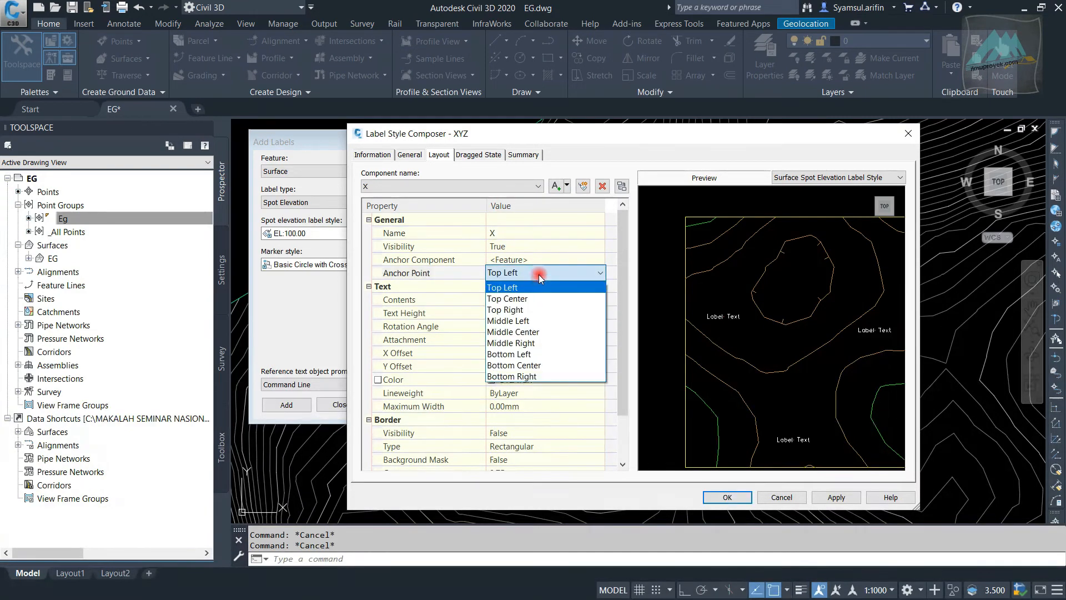
pyautogui.click(556, 332)
pyautogui.scroll(4, 789, 325)
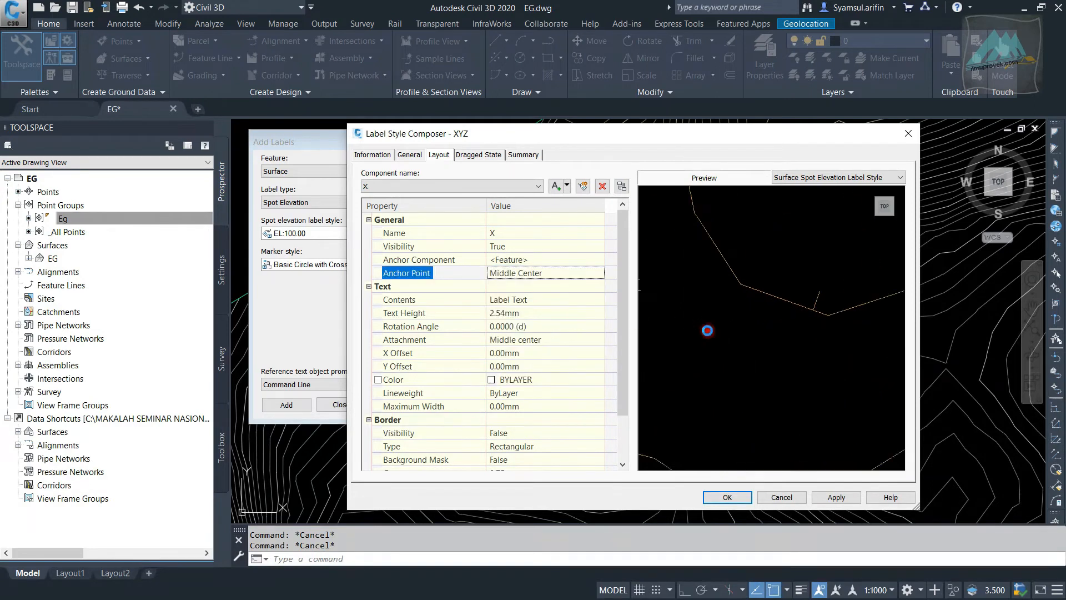
pyautogui.moveTo(696, 313); pyautogui.dragTo(905, 347, button='middle')
pyautogui.moveTo(731, 340); pyautogui.dragTo(798, 358, button='middle')
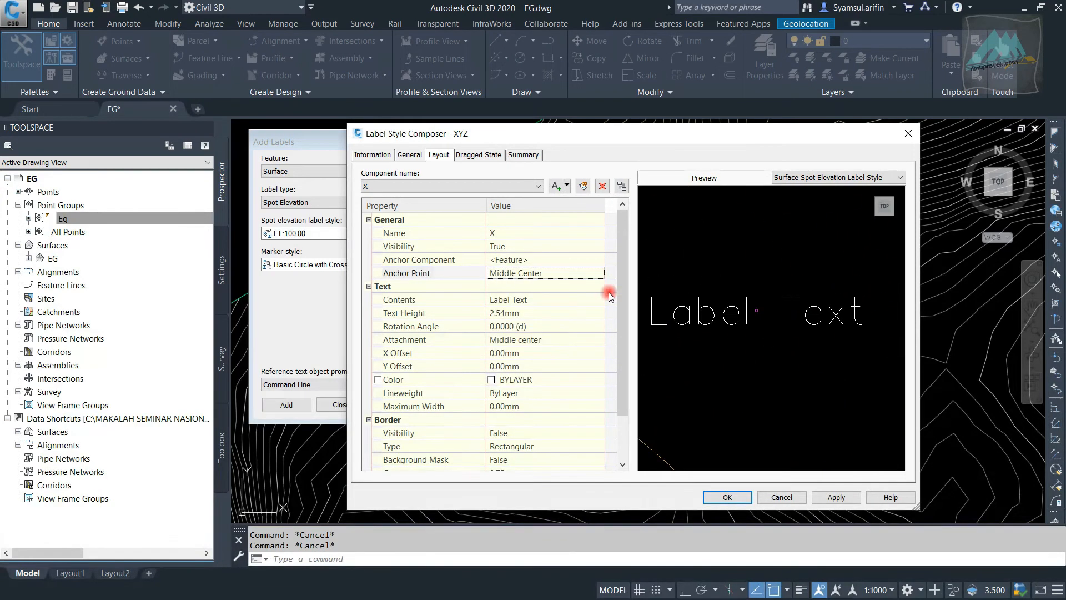
# Left-justify the X component's contents and replace the placeholder text with "X ="
pyautogui.click(551, 297)
pyautogui.click(598, 300)
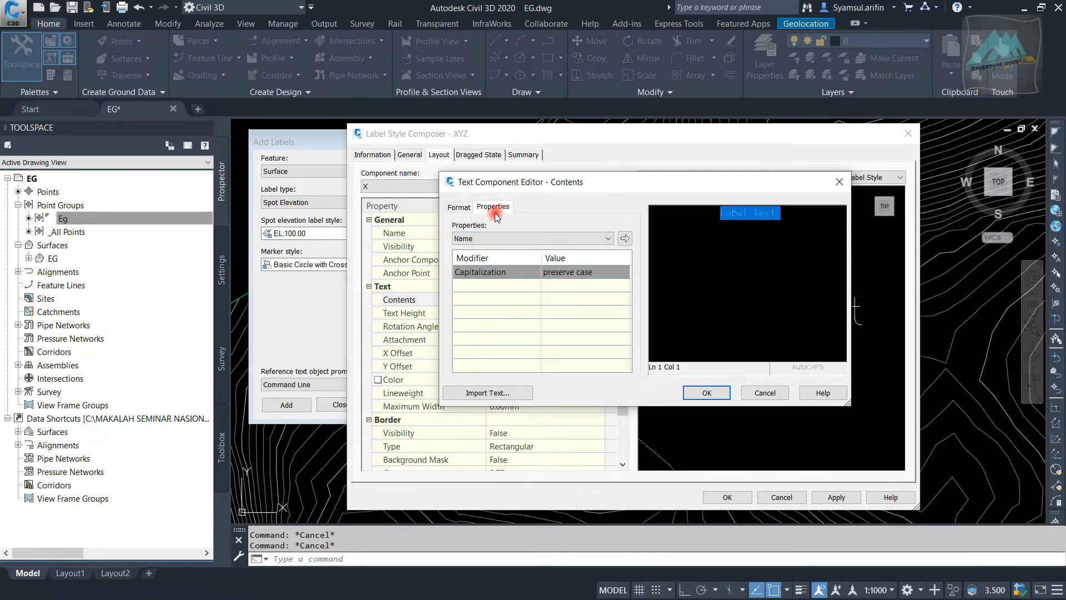
pyautogui.click(466, 210)
pyautogui.click(482, 265)
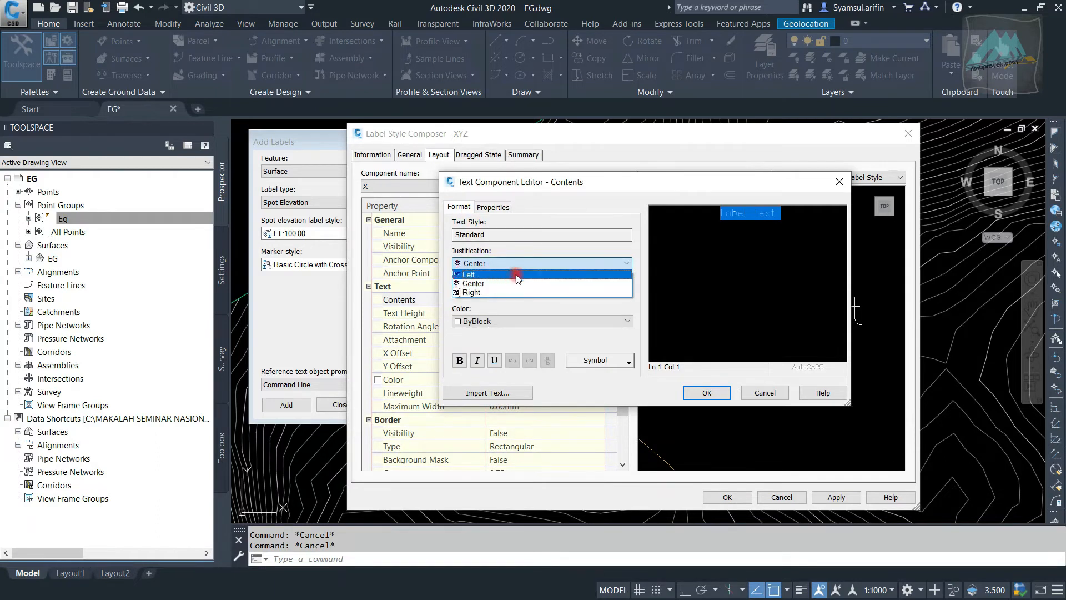
pyautogui.click(517, 275)
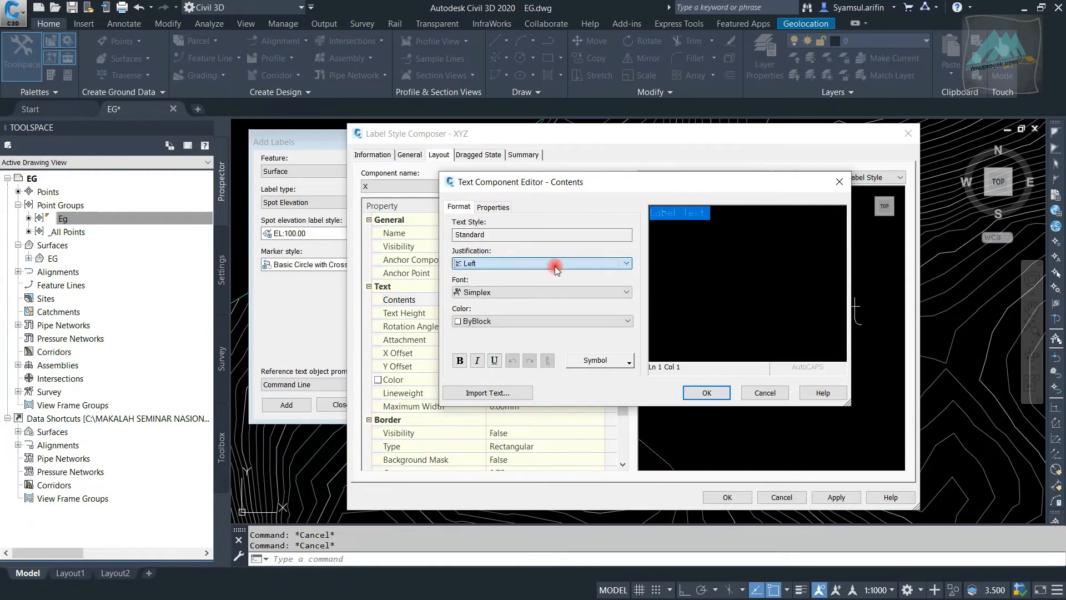
pyautogui.doubleClick(704, 218)
pyautogui.moveTo(673, 212); pyautogui.dragTo(639, 213)
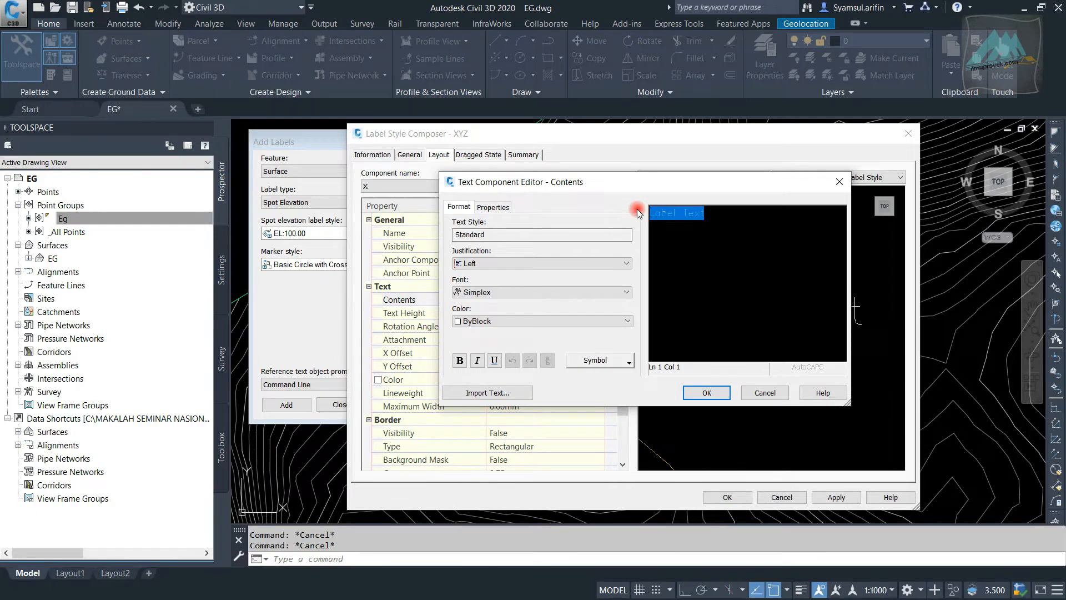
pyautogui.write('X =')
# Insert the Surface Easting property after "X =" in the X component's contents and accept the text
pyautogui.click(493, 206)
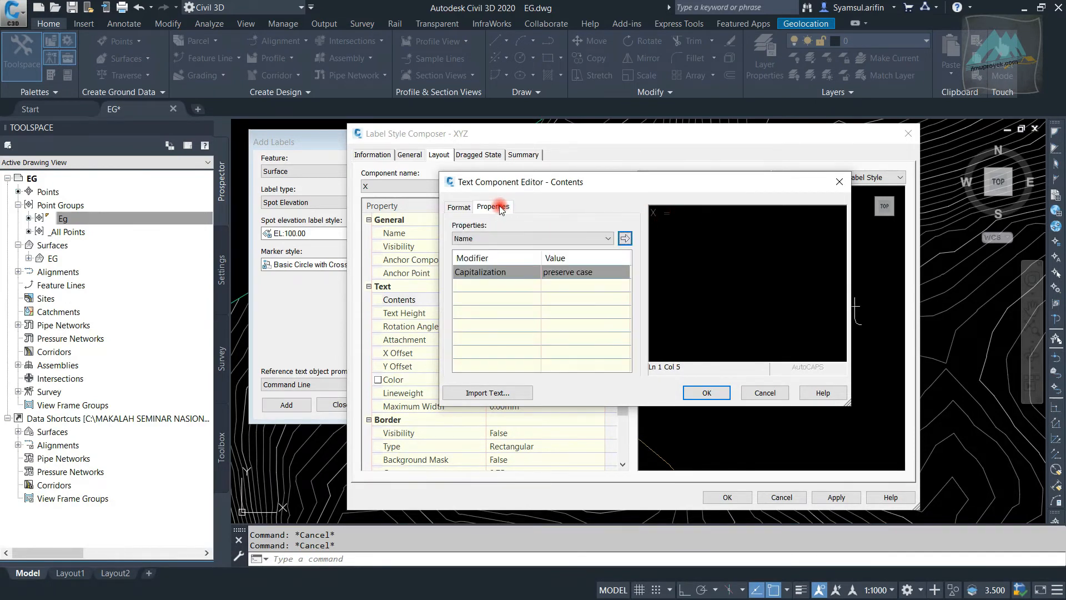
pyautogui.click(600, 239)
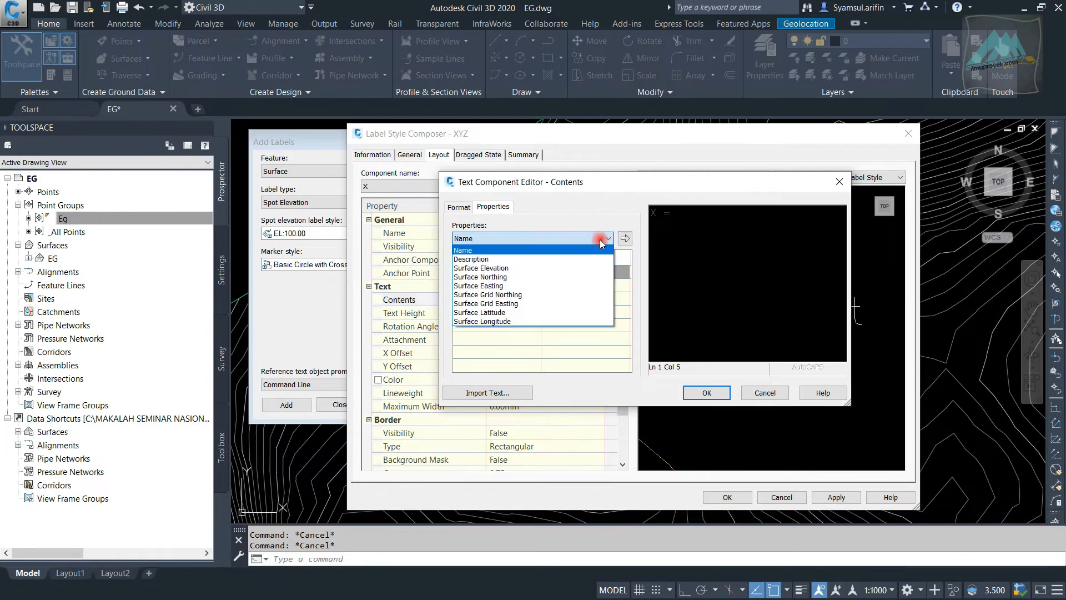
pyautogui.click(536, 286)
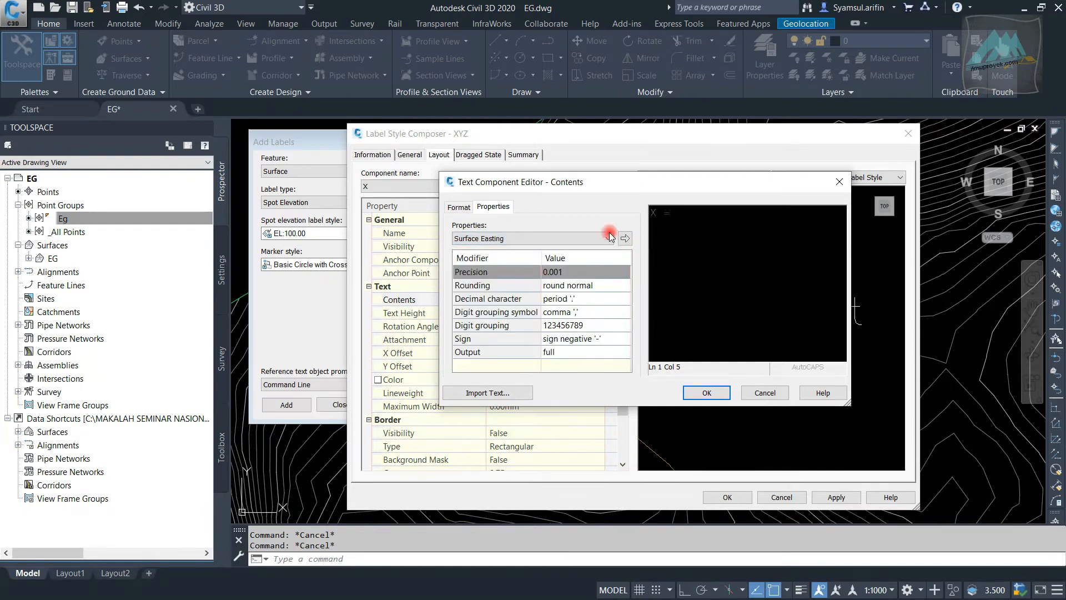
pyautogui.click(625, 239)
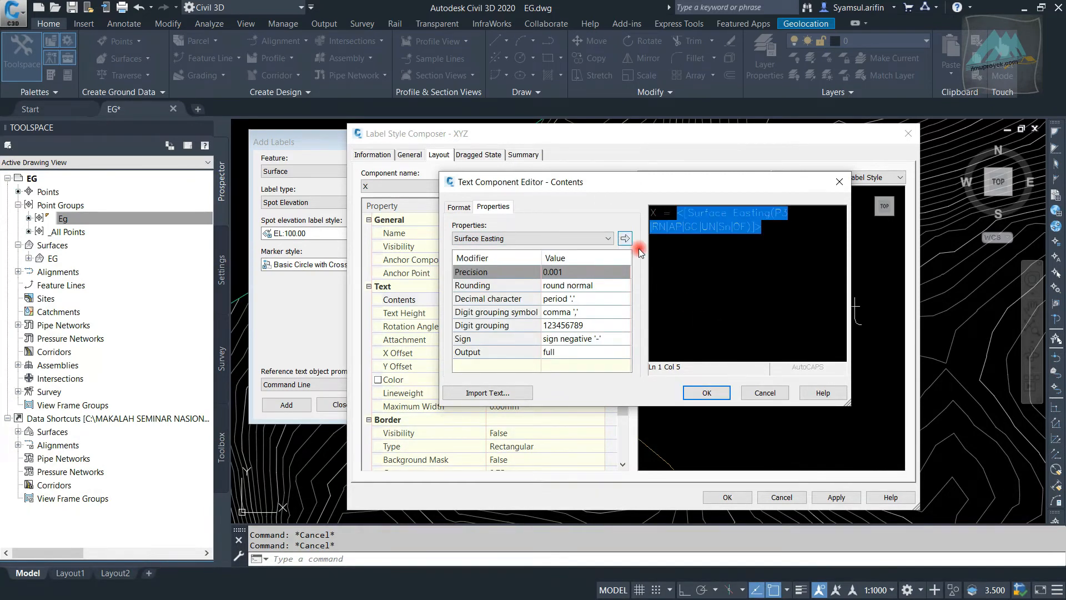
pyautogui.click(706, 393)
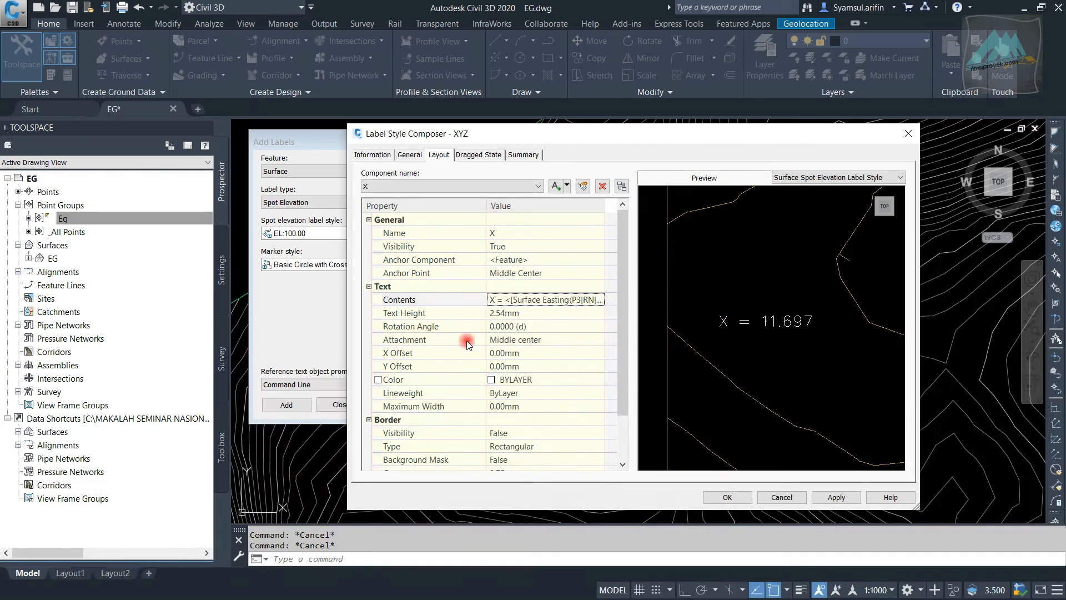
# Set the X component's text attachment to Middle left
pyautogui.click(556, 340)
pyautogui.click(558, 341)
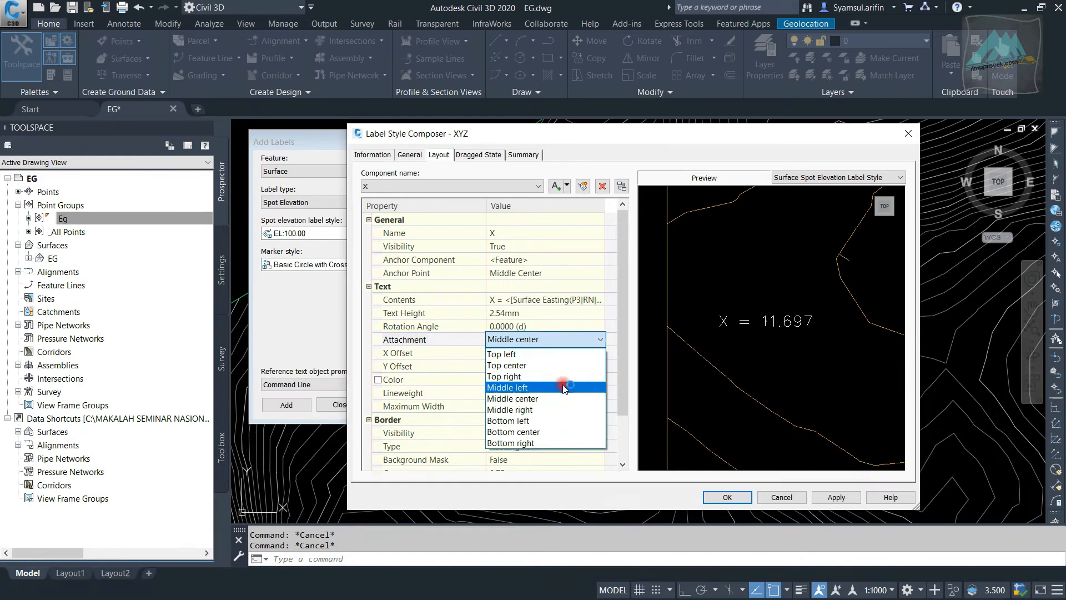
pyautogui.click(563, 387)
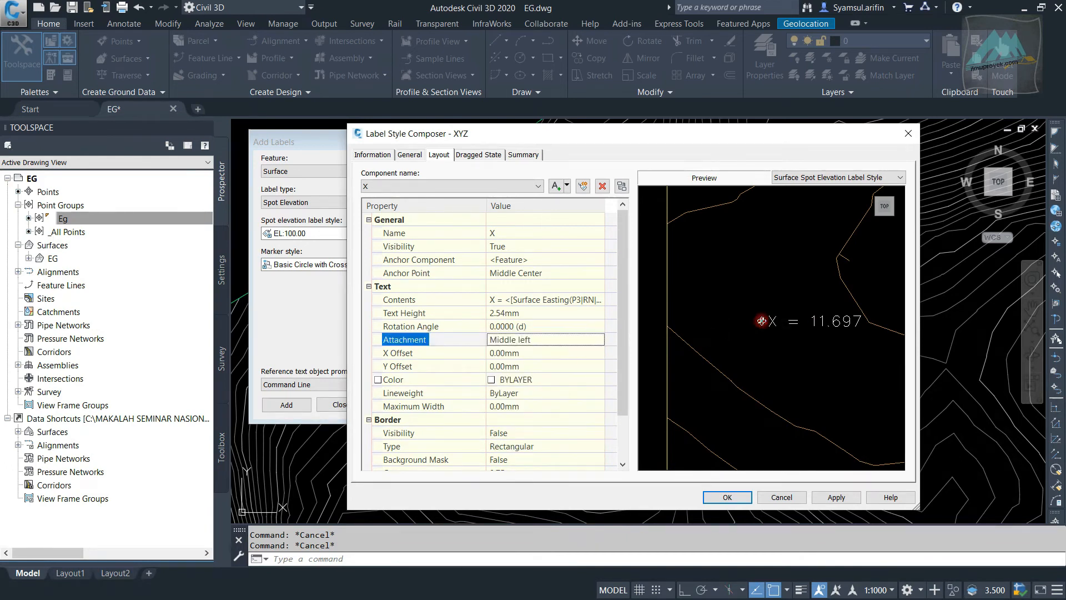
# Set the X component's X offset to 1 mm and its Y offset to 3 mm
pyautogui.click(535, 354)
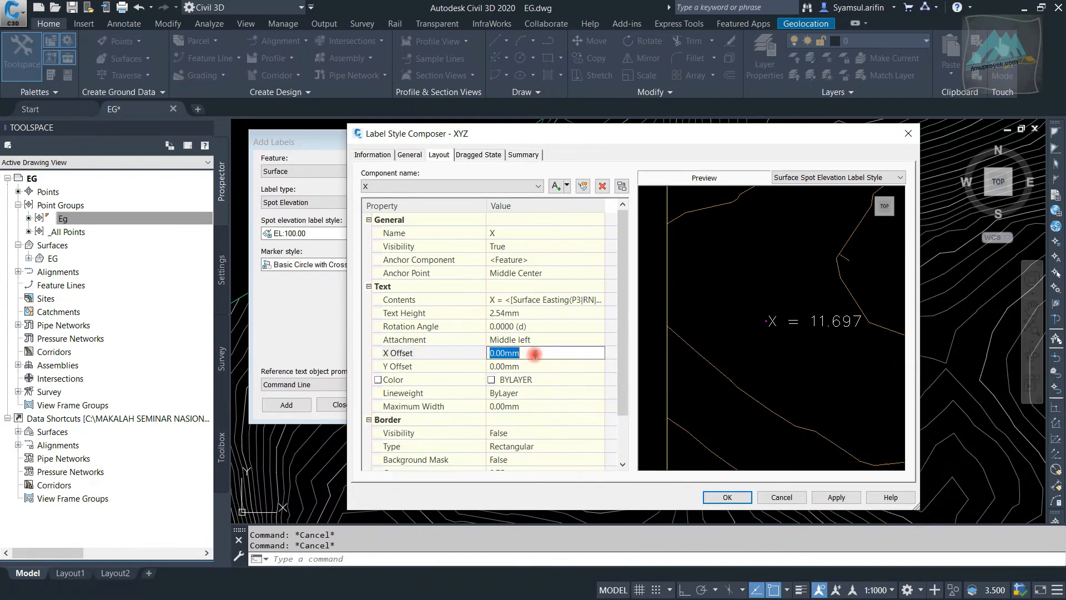
pyautogui.write('1')
pyautogui.click(539, 368)
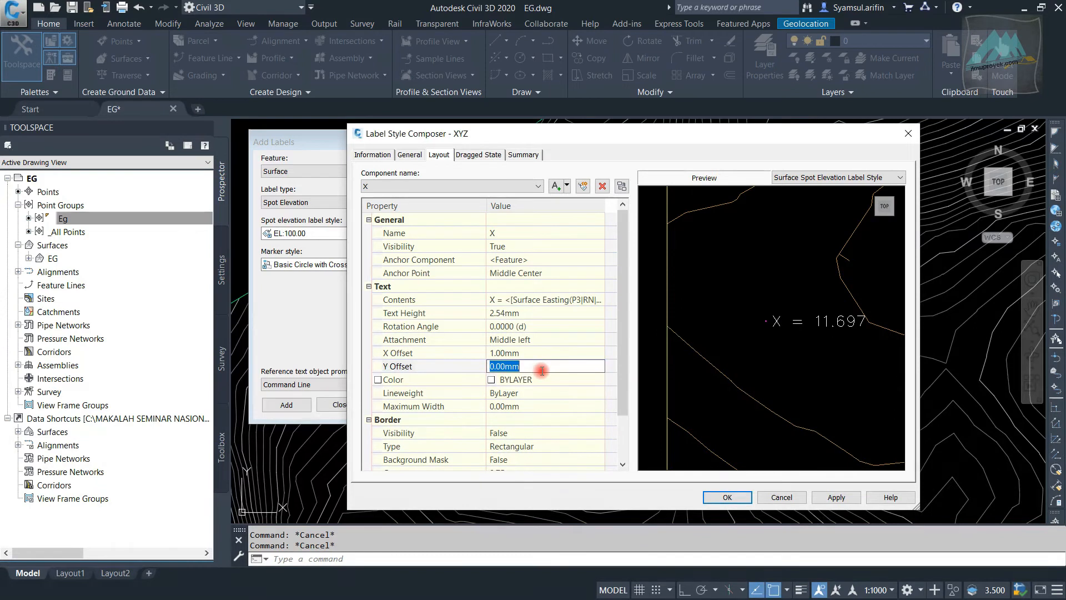
pyautogui.write('2')
pyautogui.click(545, 353)
pyautogui.click(538, 362)
pyautogui.write('3')
pyautogui.click(552, 353)
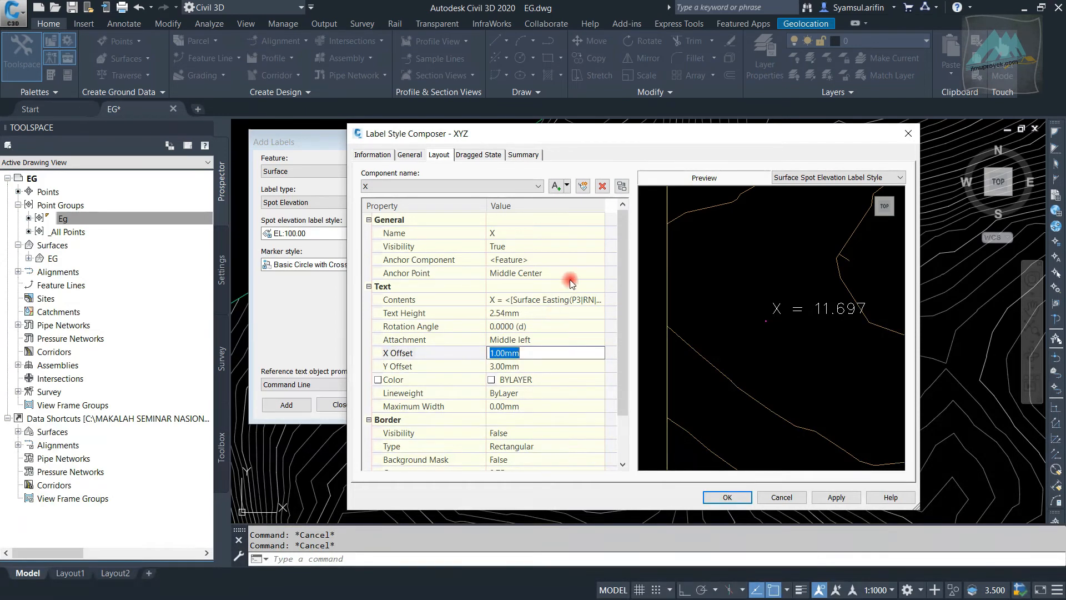
# Change the X component's text color to red
pyautogui.click(561, 383)
pyautogui.click(598, 379)
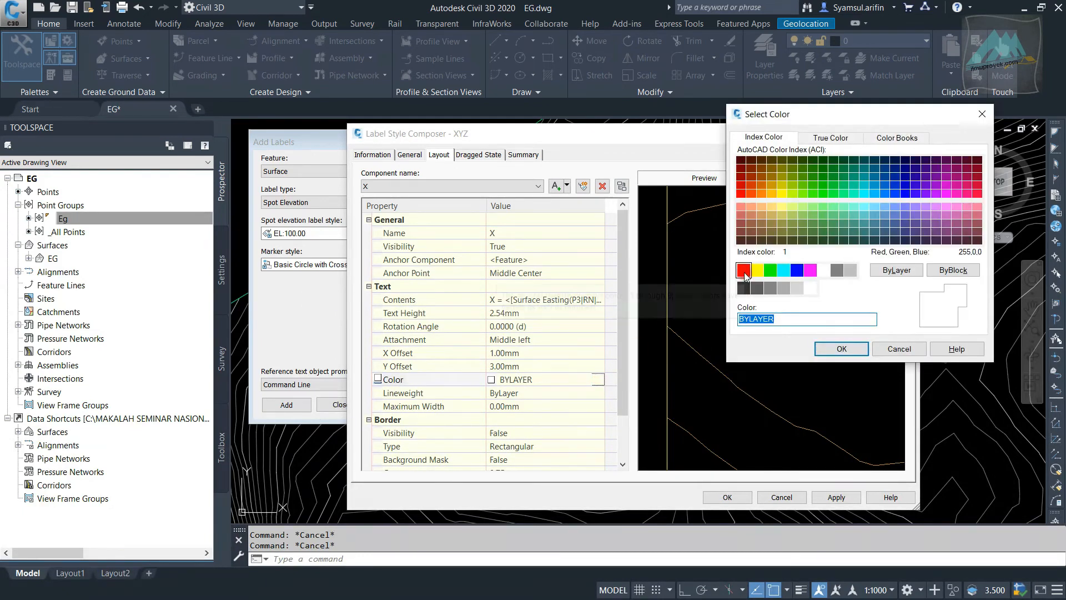
pyautogui.click(744, 270)
pyautogui.click(840, 350)
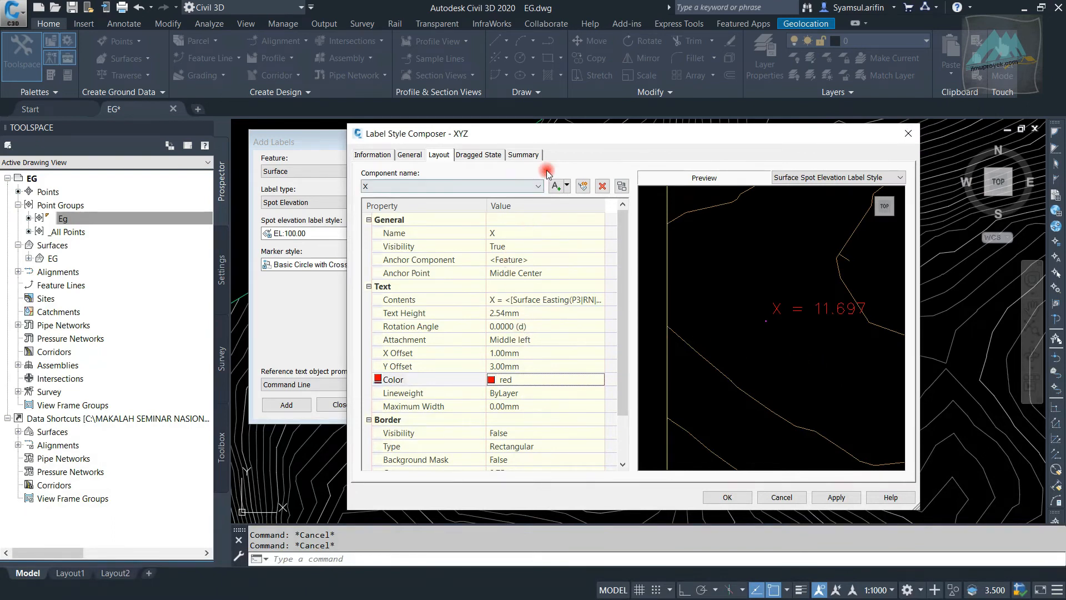
# Add a second text component named Y to the XYZ label style and set its anchor point to Middle Center
pyautogui.click(566, 186)
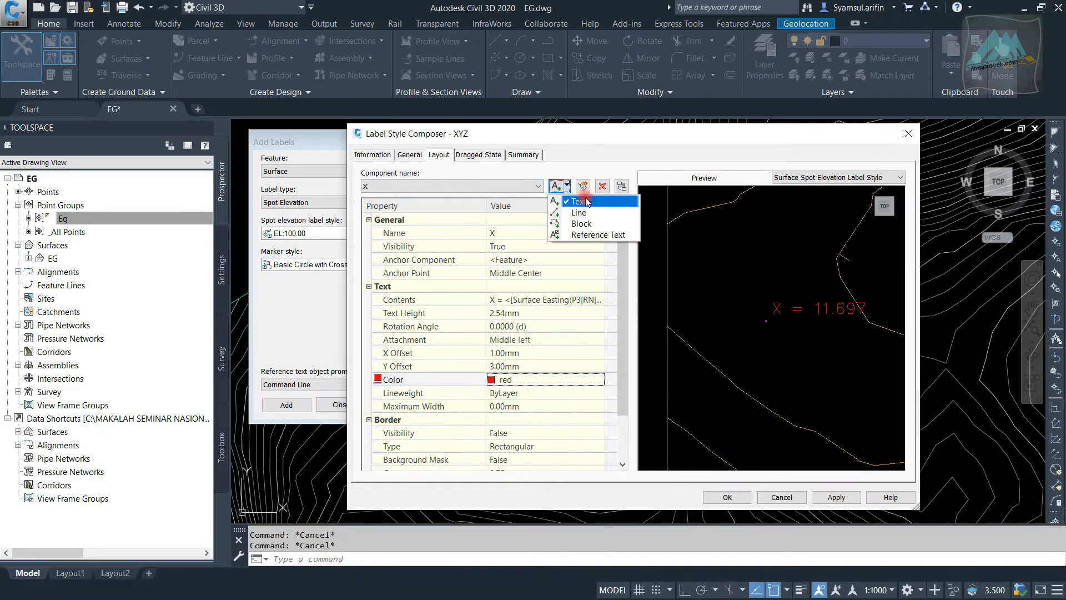
pyautogui.click(584, 203)
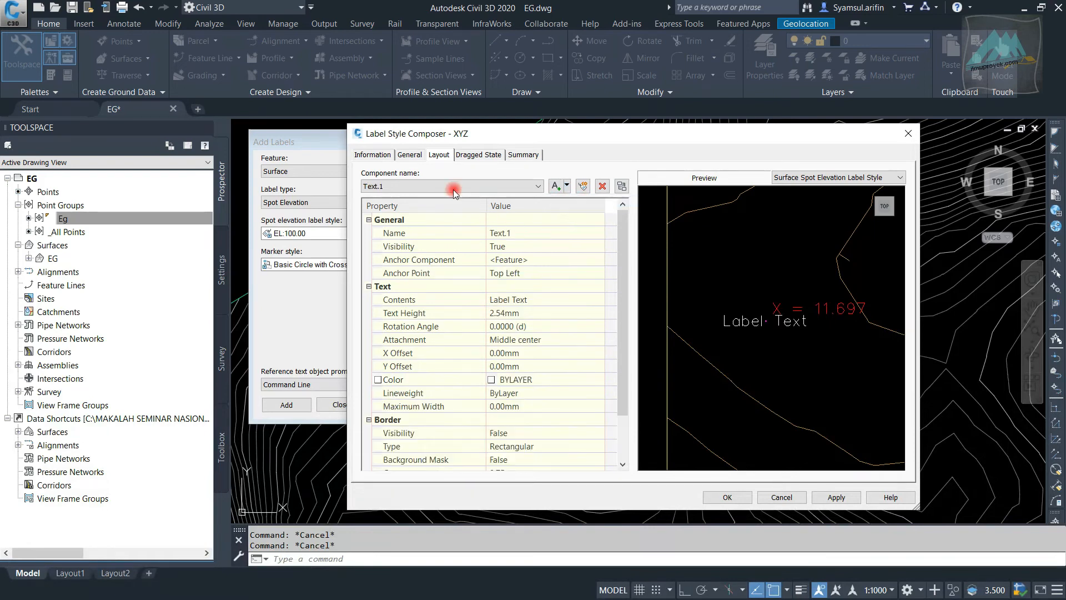
pyautogui.click(536, 232)
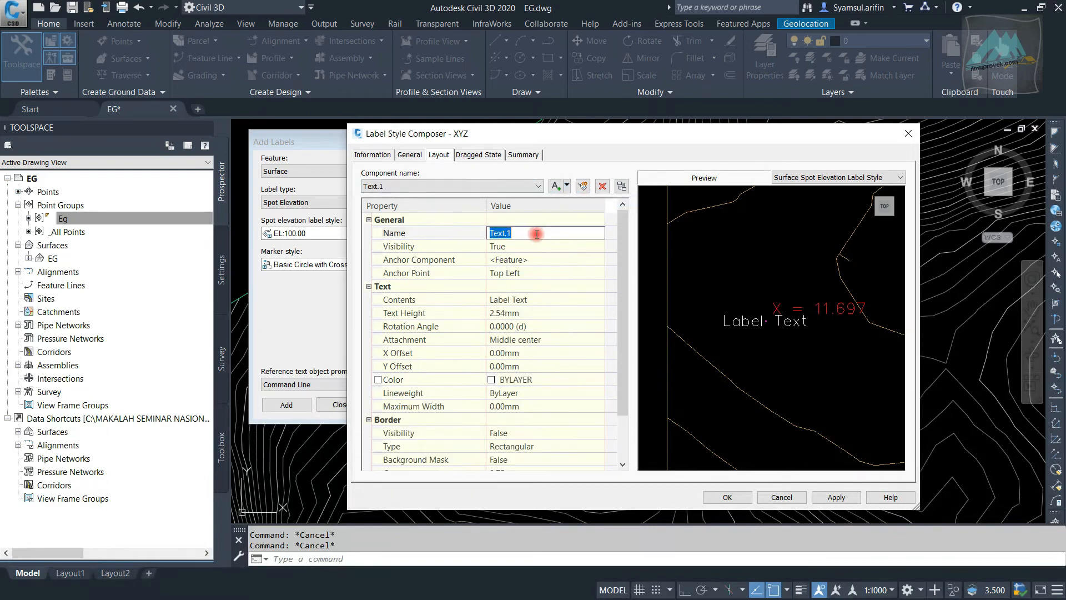
pyautogui.write('Y')
pyautogui.click(521, 272)
pyautogui.click(522, 273)
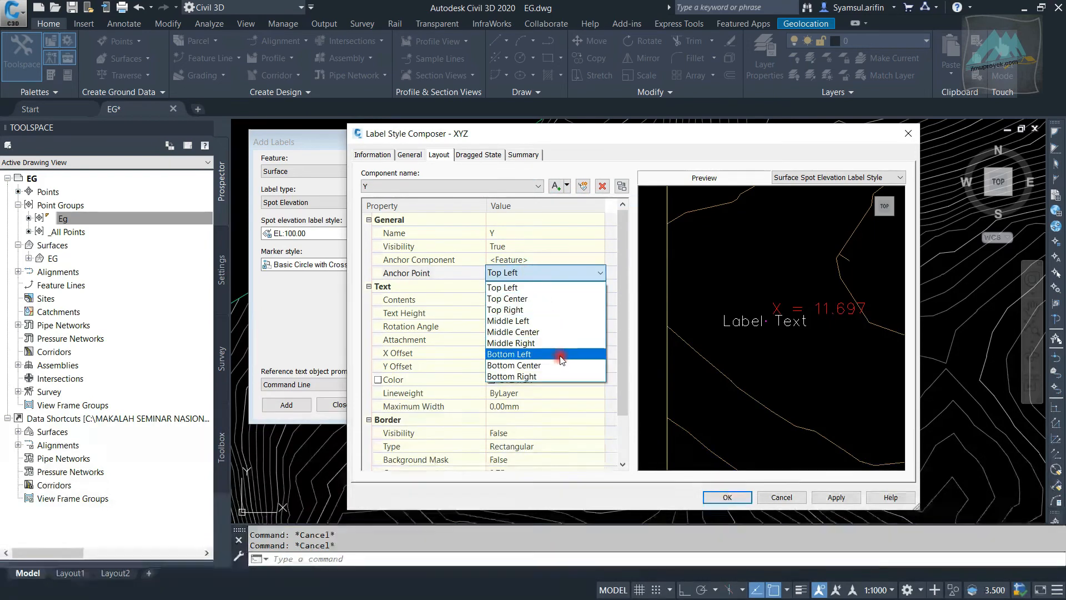
pyautogui.click(558, 332)
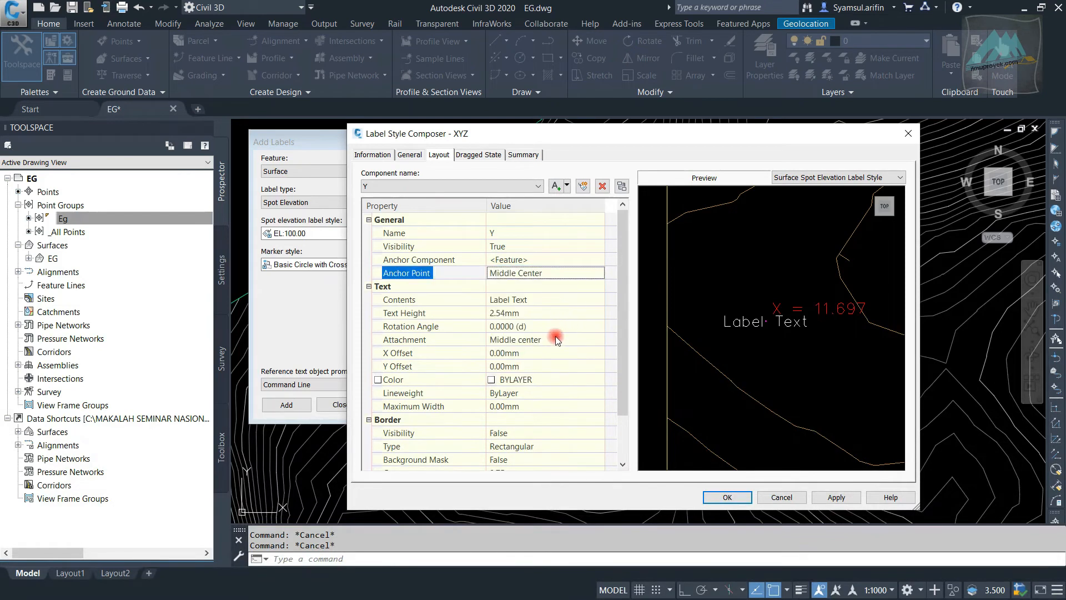
# Left-justify the Y component's contents and replace the placeholder text with "Y ="
pyautogui.click(573, 301)
pyautogui.click(590, 300)
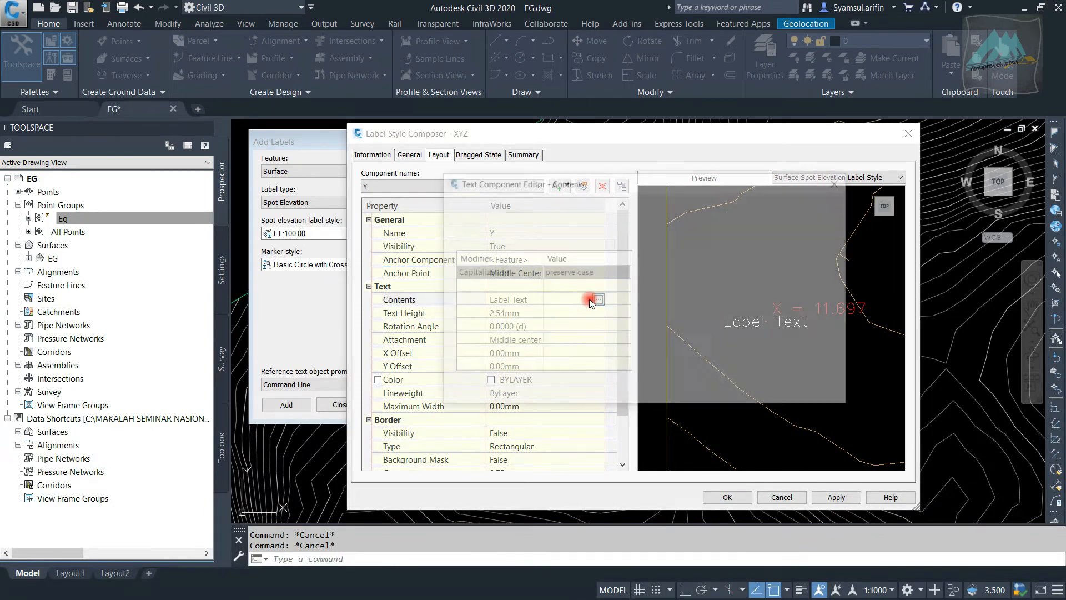
pyautogui.click(586, 238)
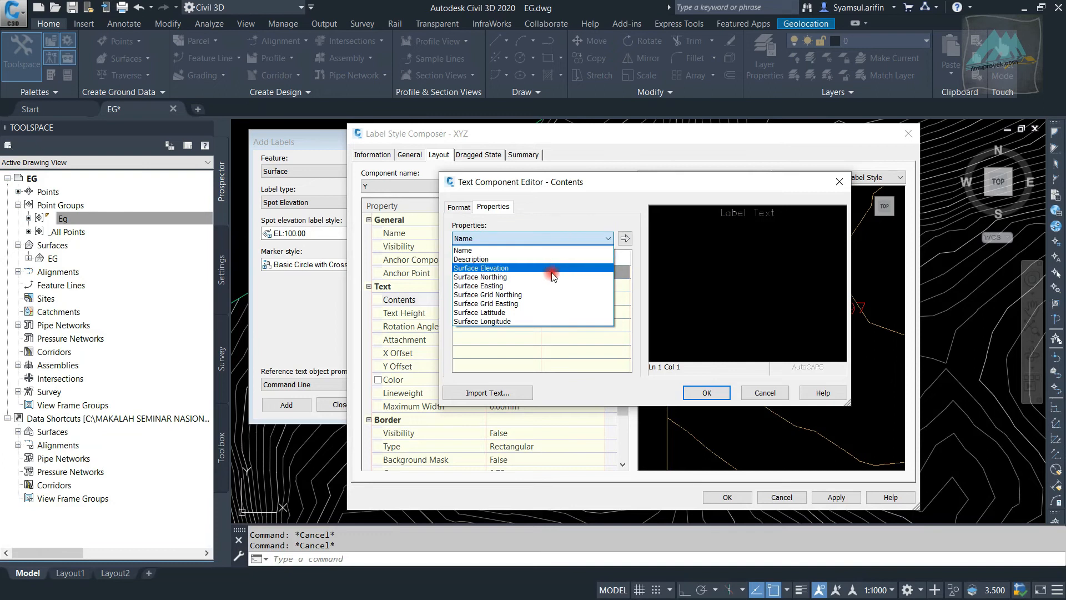
pyautogui.click(536, 277)
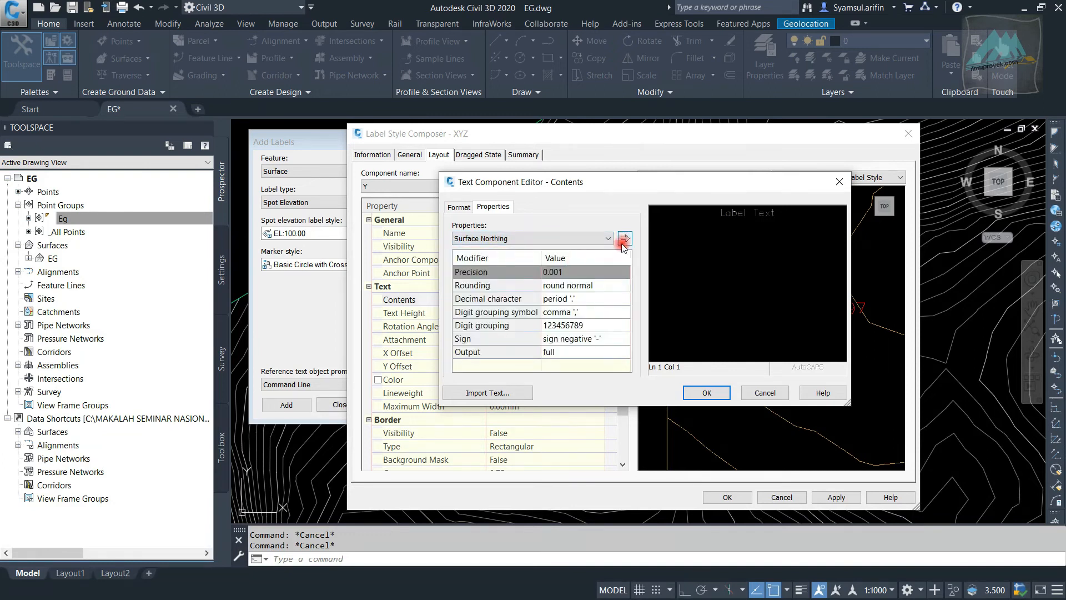
pyautogui.doubleClick(739, 224)
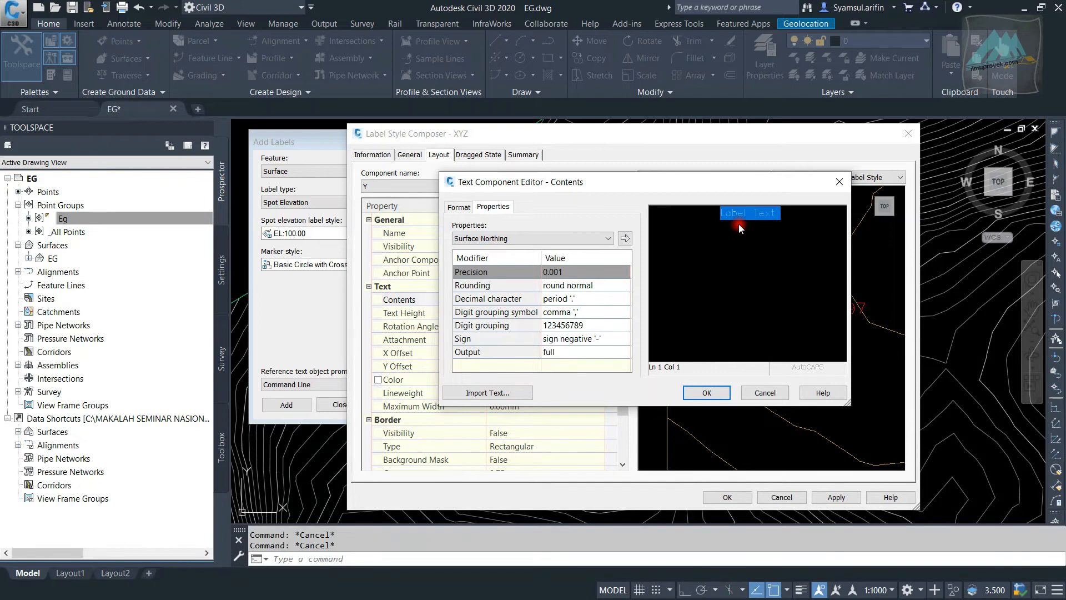
pyautogui.click(465, 208)
pyautogui.click(508, 260)
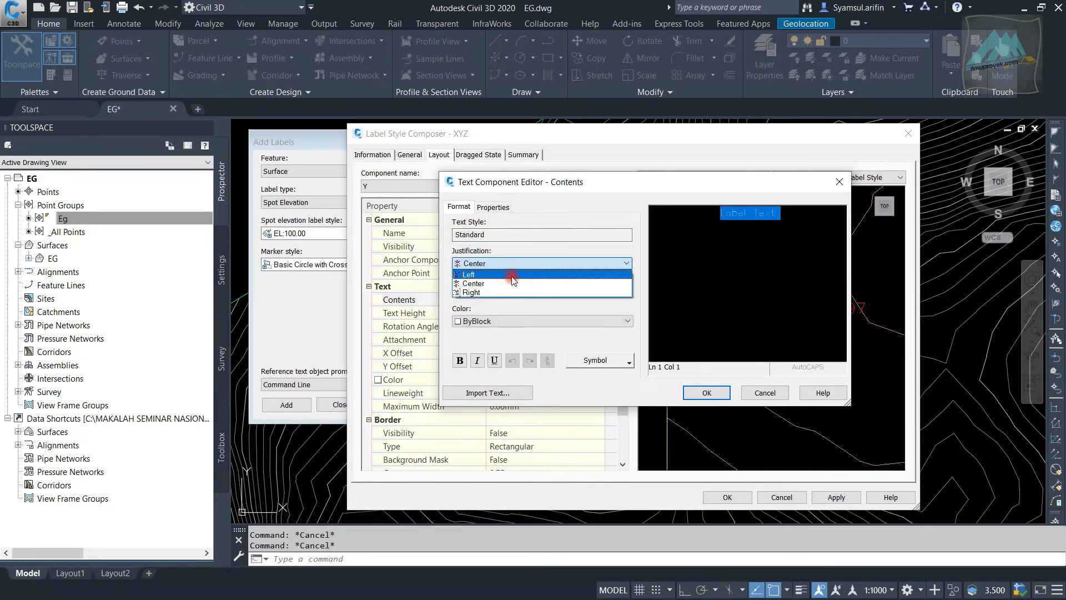
pyautogui.click(500, 273)
pyautogui.click(493, 206)
pyautogui.click(682, 213)
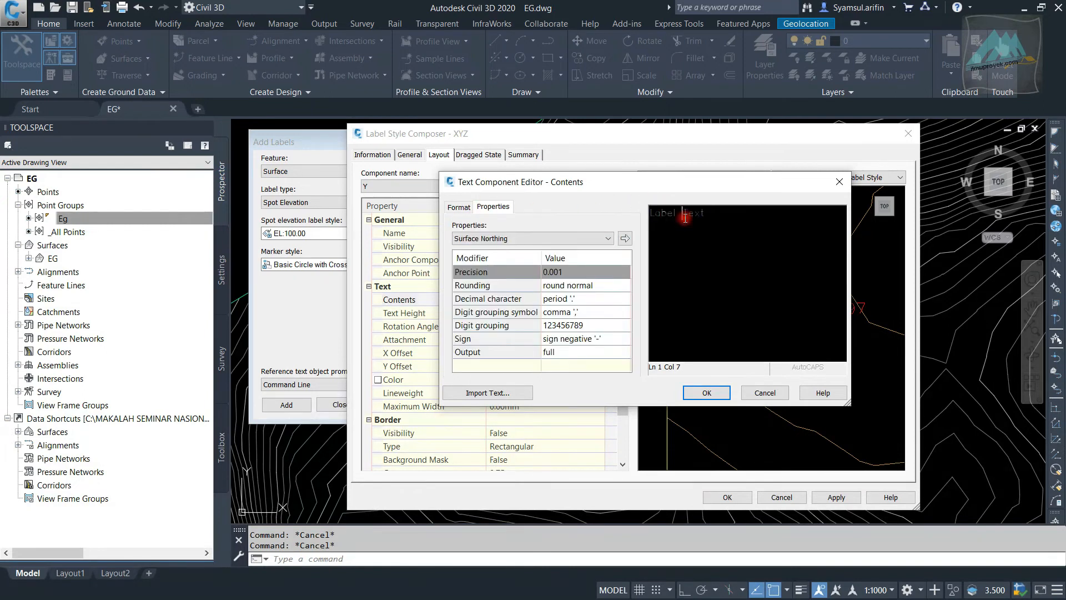
pyautogui.moveTo(712, 218); pyautogui.dragTo(610, 208)
pyautogui.write('Y =')
# Insert the Surface Northing property after "Y =" in the Y component's contents and accept the text
pyautogui.click(542, 238)
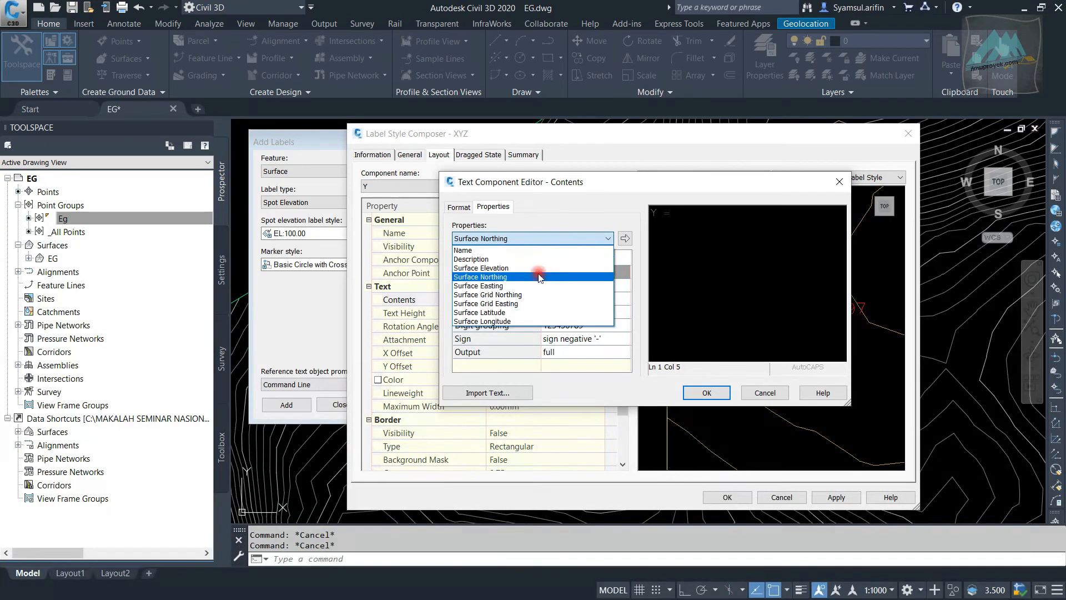
pyautogui.click(538, 276)
pyautogui.click(625, 238)
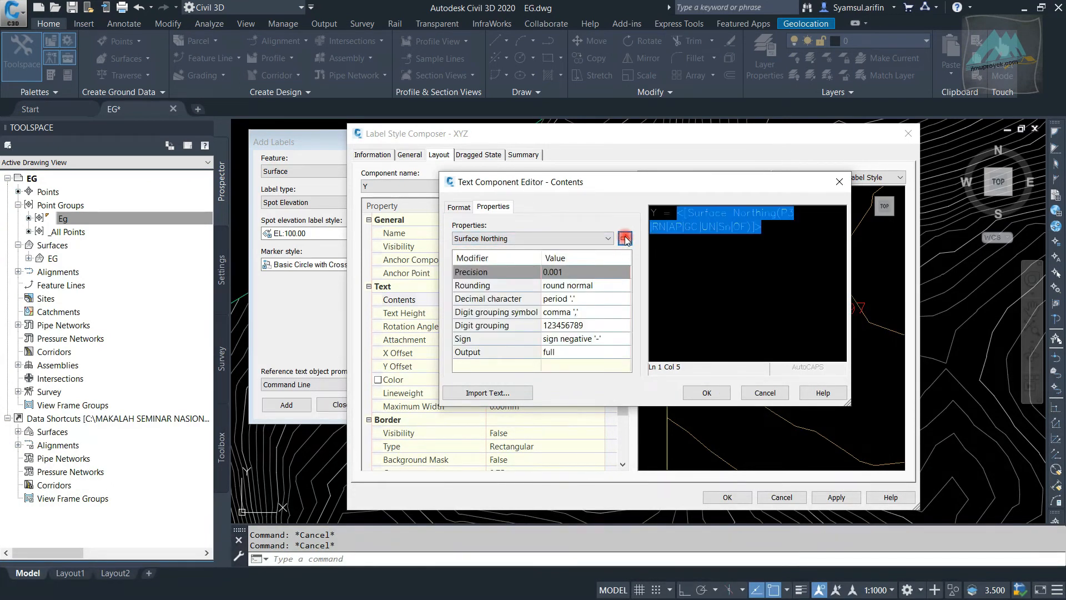
pyautogui.click(706, 393)
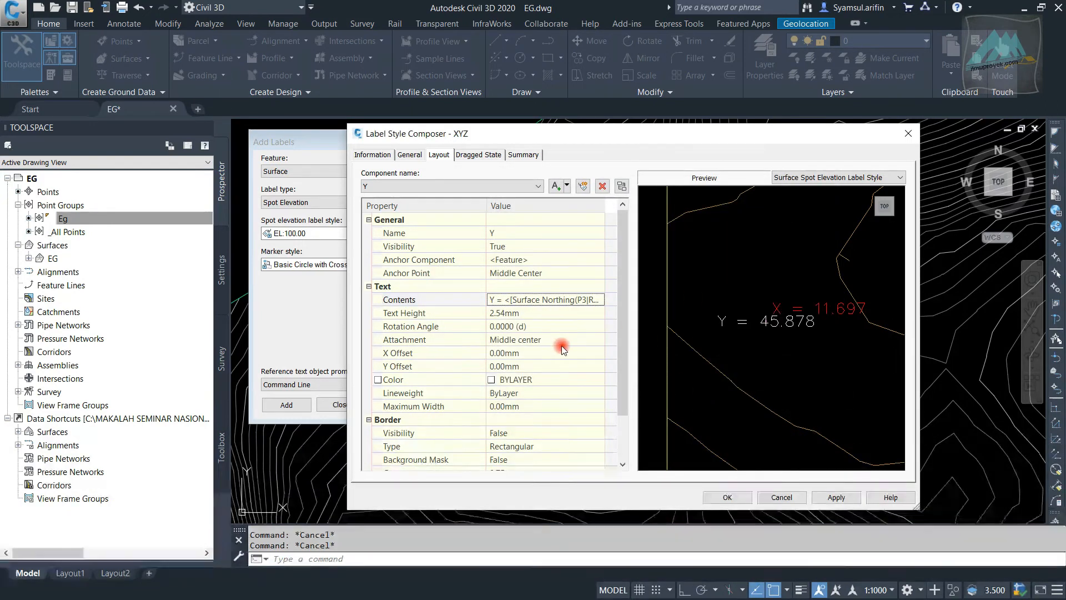
# Set the Y component's attachment to Middle left and its X offset to 1 mm, and open its Y offset for editing
pyautogui.click(548, 340)
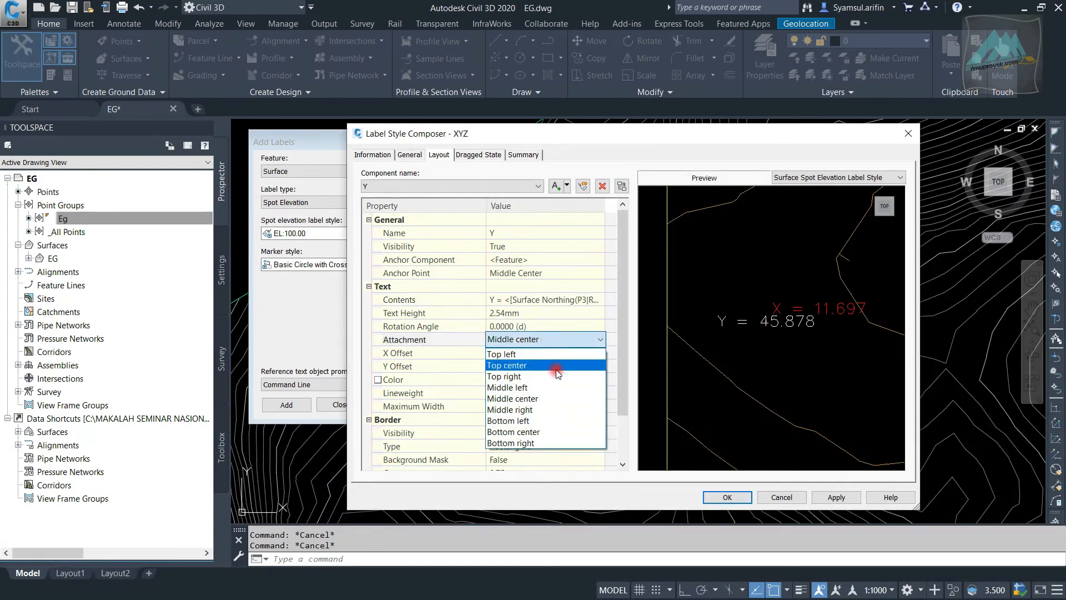
pyautogui.click(557, 392)
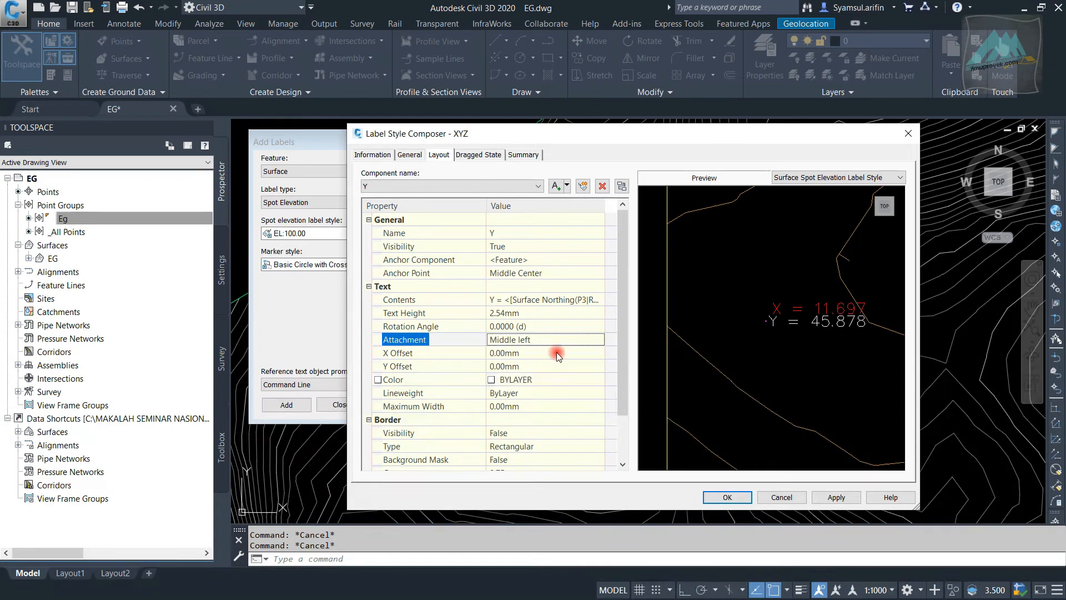
pyautogui.click(534, 354)
pyautogui.write('1')
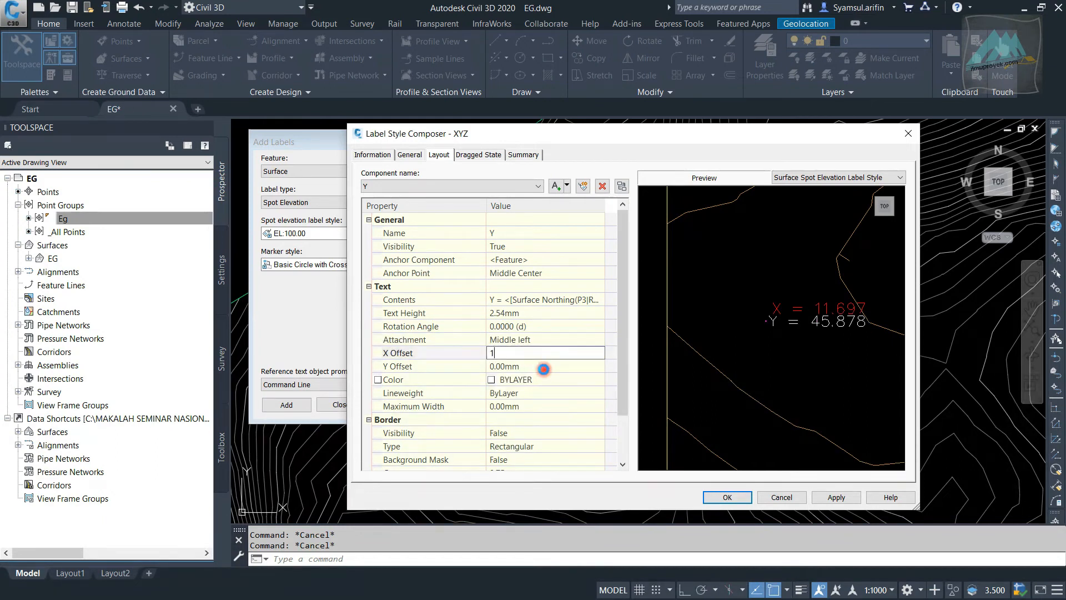
pyautogui.click(544, 368)
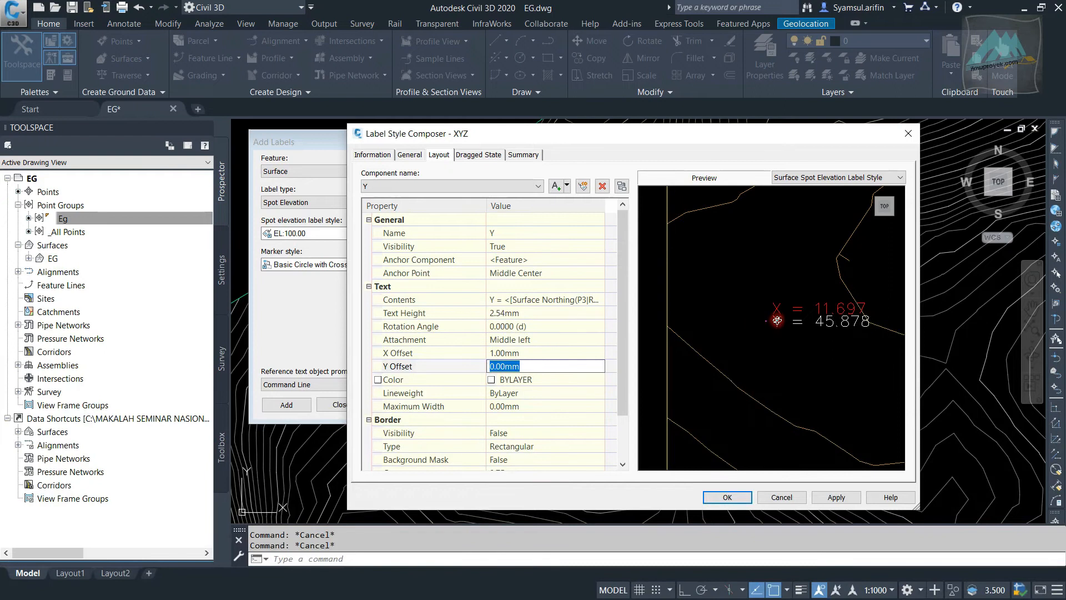
pyautogui.scroll(2, 775, 322)
pyautogui.scroll(-2, 773, 324)
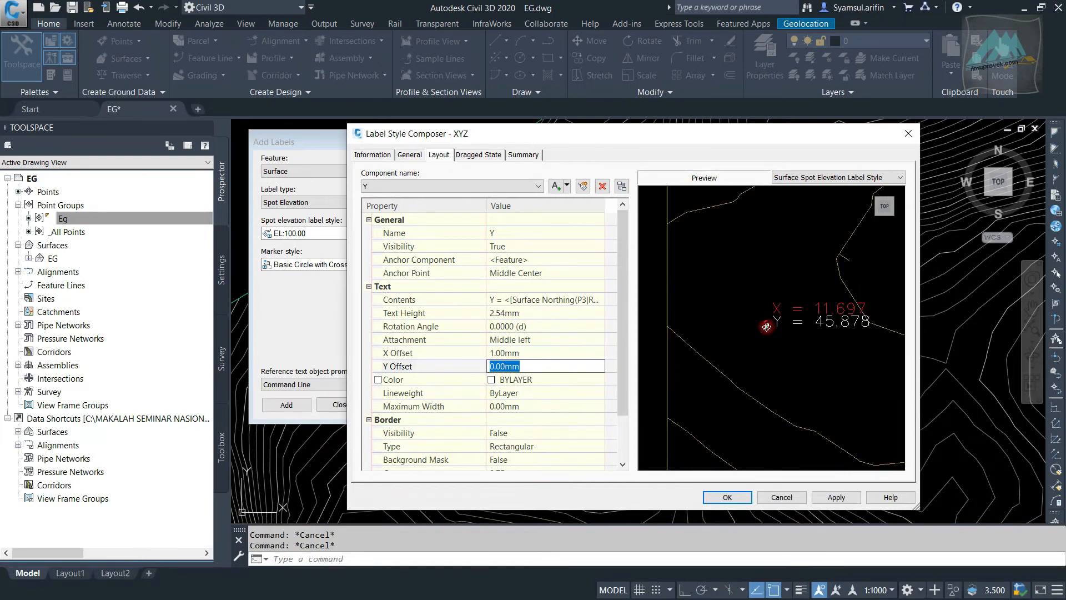
# Set the text height of both the Y and X components in the XYZ label style to 2 mm
pyautogui.click(554, 313)
pyautogui.write('2')
pyautogui.click(562, 326)
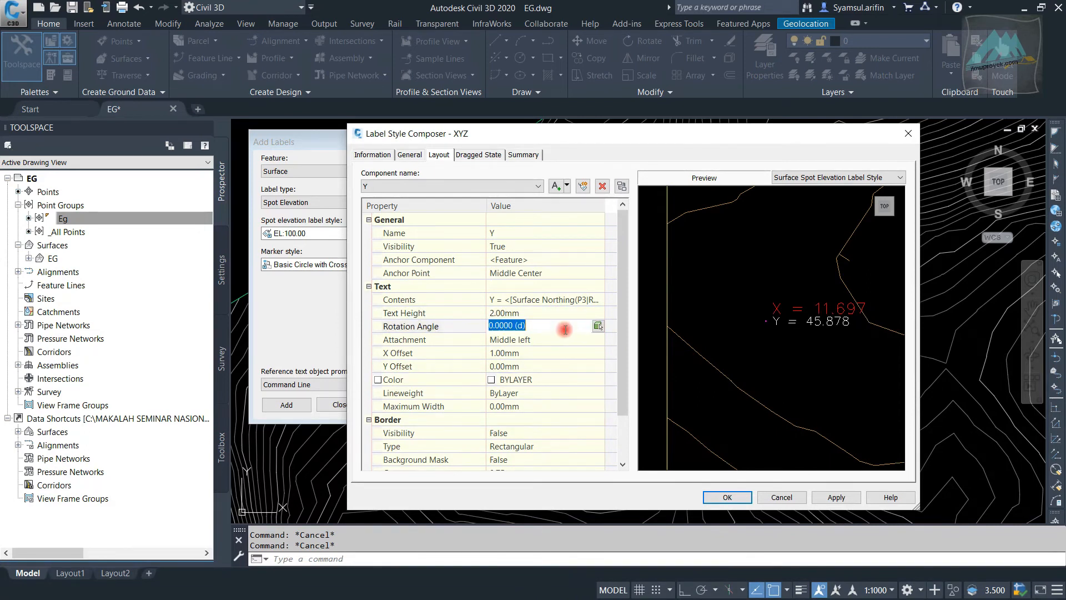
pyautogui.click(507, 186)
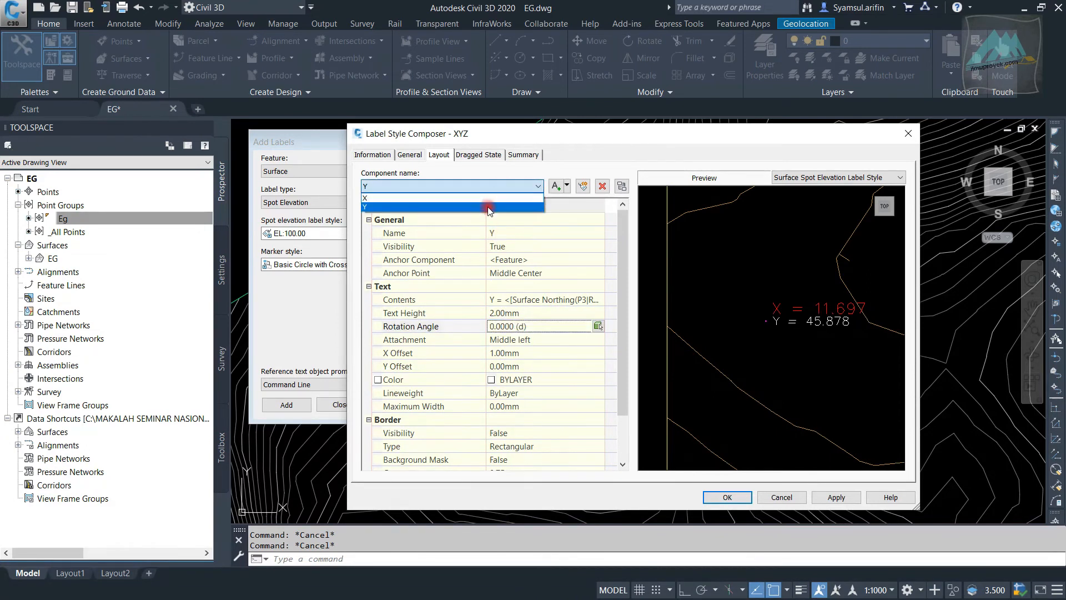
pyautogui.click(490, 209)
pyautogui.click(524, 312)
pyautogui.write('2')
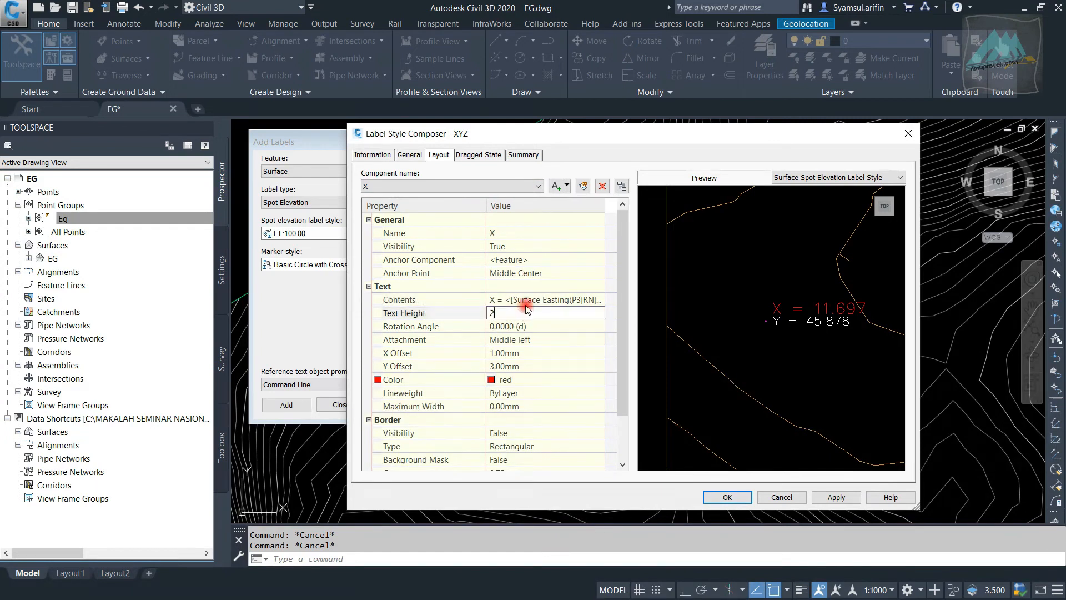
# Change the Y component's text color to red
pyautogui.click(501, 189)
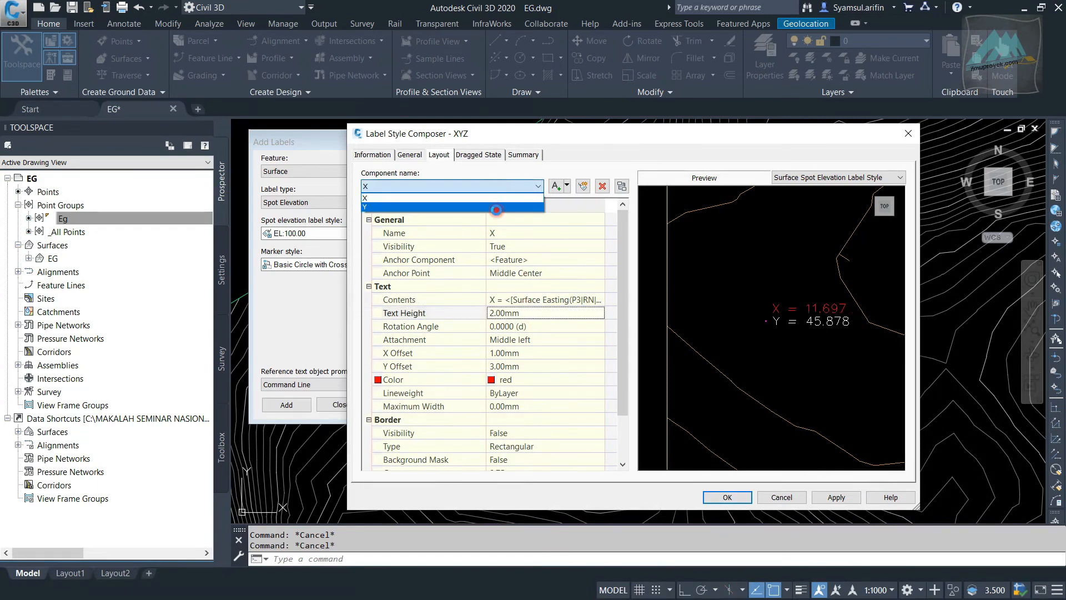
pyautogui.click(497, 212)
pyautogui.click(508, 184)
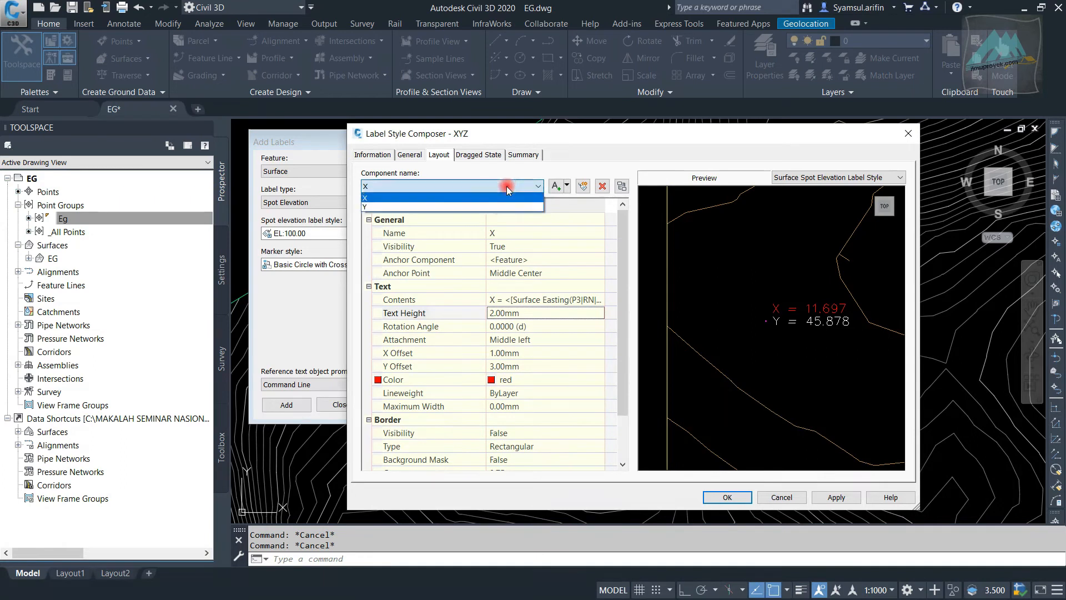
pyautogui.click(502, 207)
pyautogui.click(536, 379)
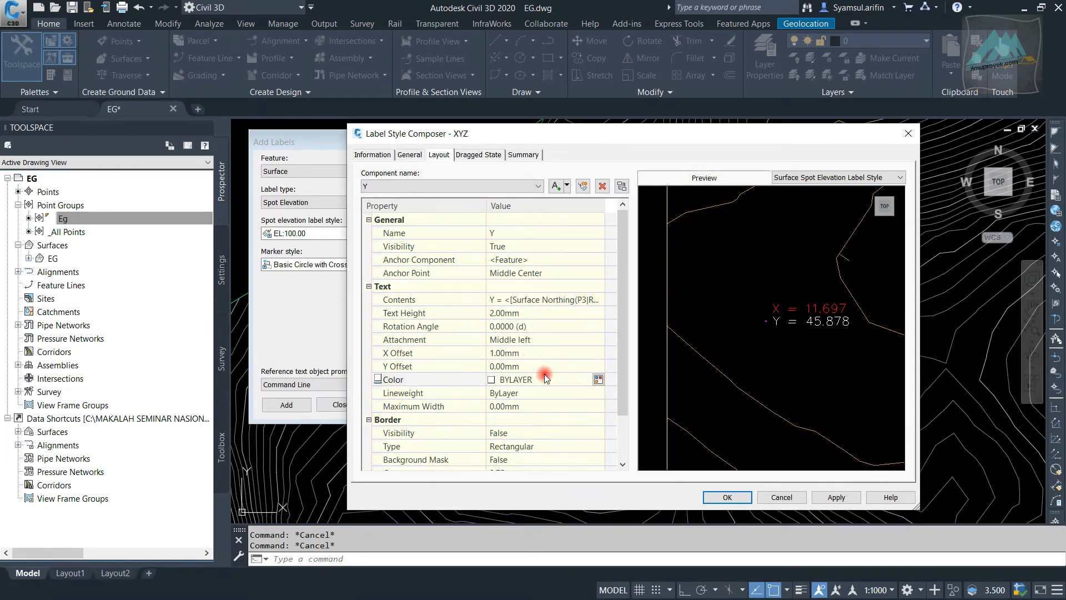
pyautogui.click(597, 378)
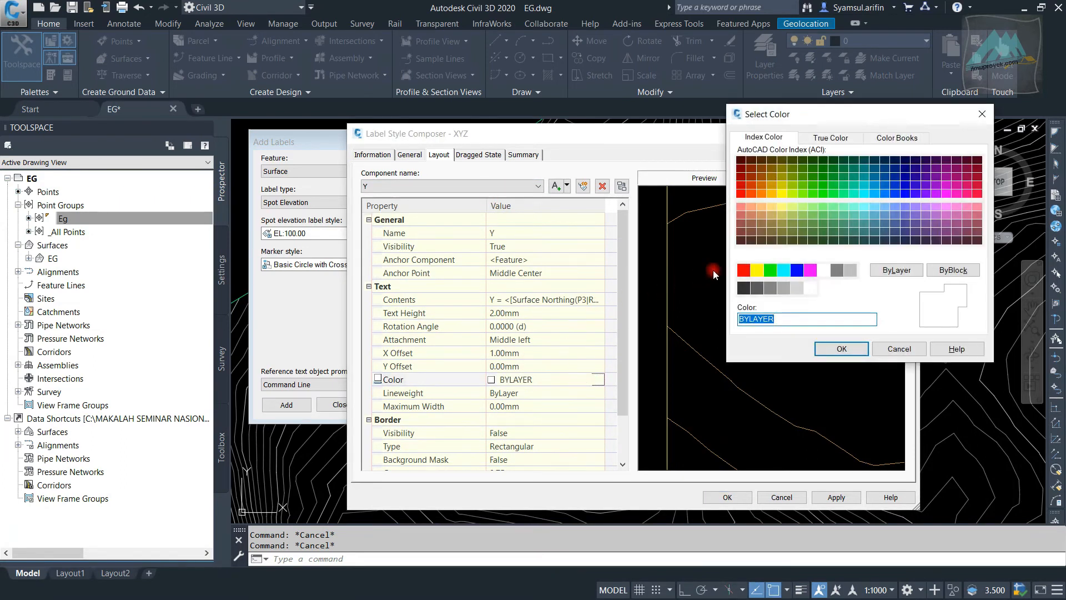
pyautogui.click(744, 270)
pyautogui.click(822, 348)
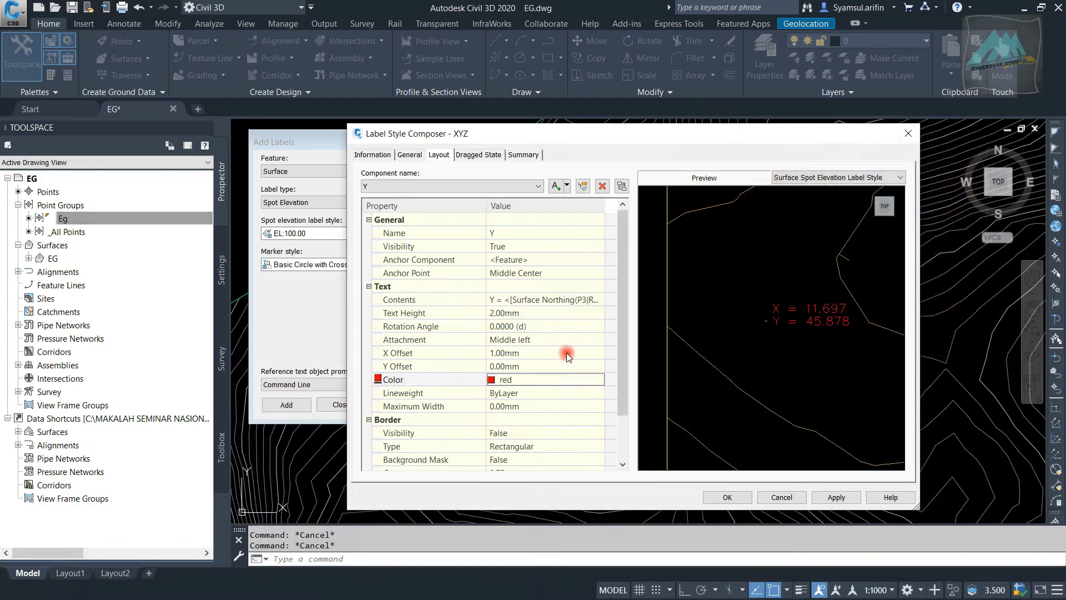
# Add a third text component named Z to the XYZ label style and set its anchor point to Middle Center
pyautogui.click(568, 186)
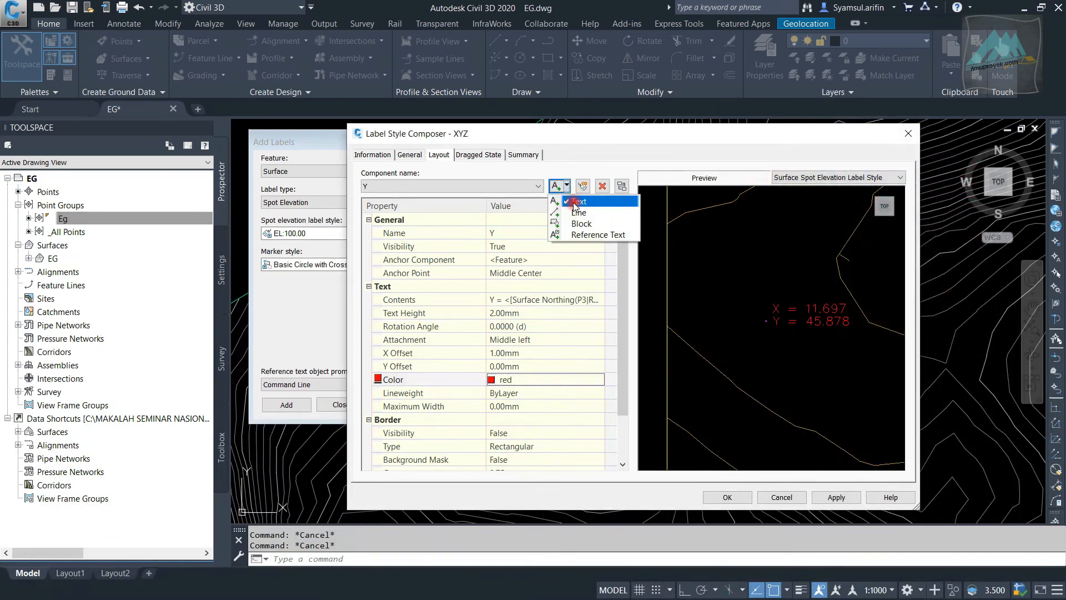
pyautogui.click(579, 200)
pyautogui.click(547, 233)
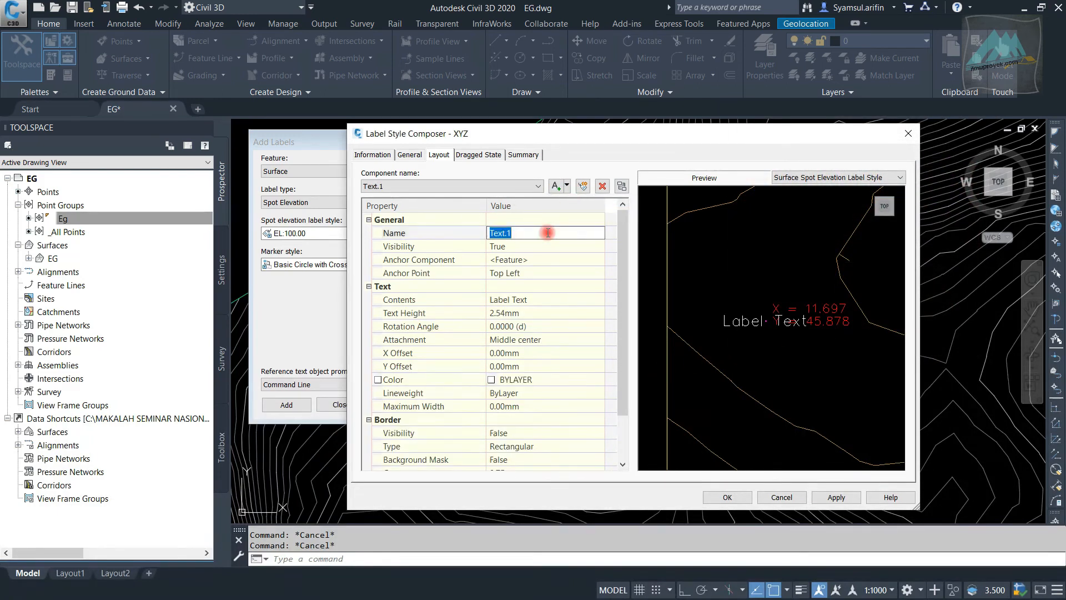
pyautogui.write('Z')
pyautogui.click(553, 273)
pyautogui.click(553, 273)
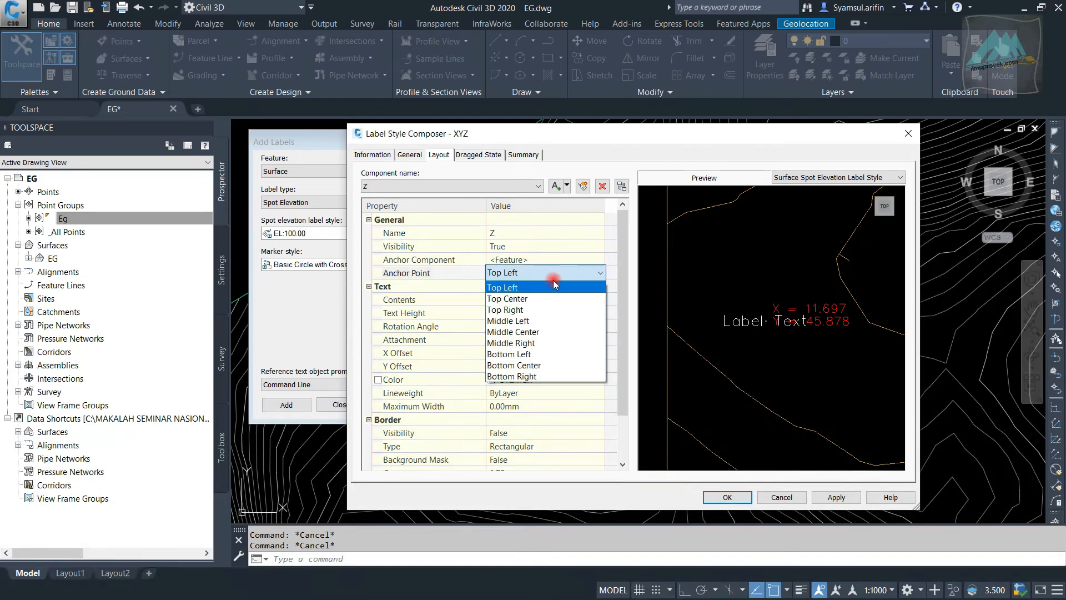
pyautogui.click(561, 339)
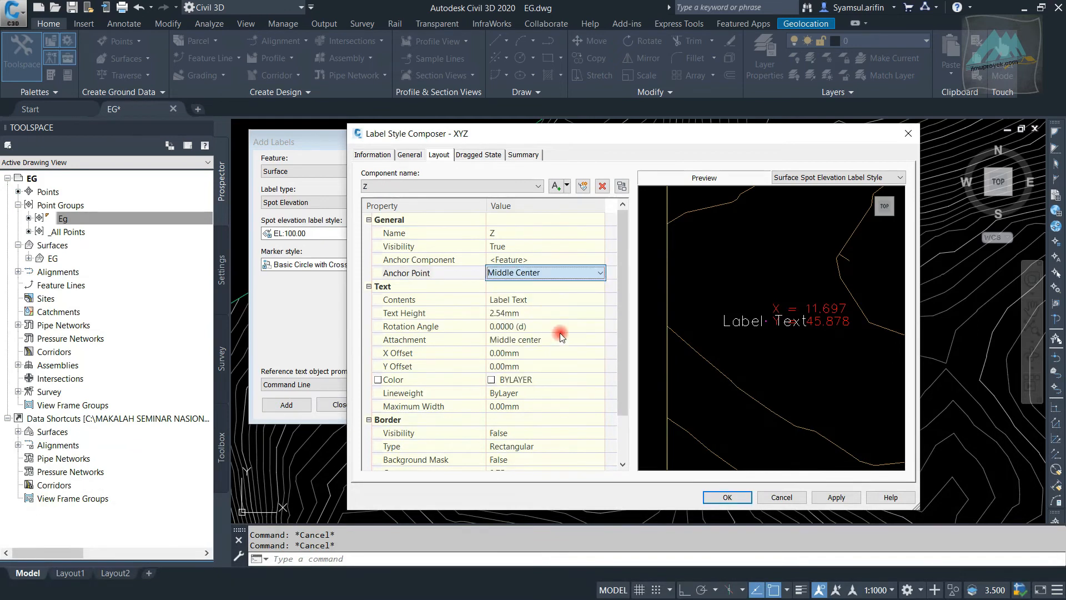
# Left-justify the Z component's contents and replace the placeholder text with "Z ="
pyautogui.click(566, 300)
pyautogui.click(598, 299)
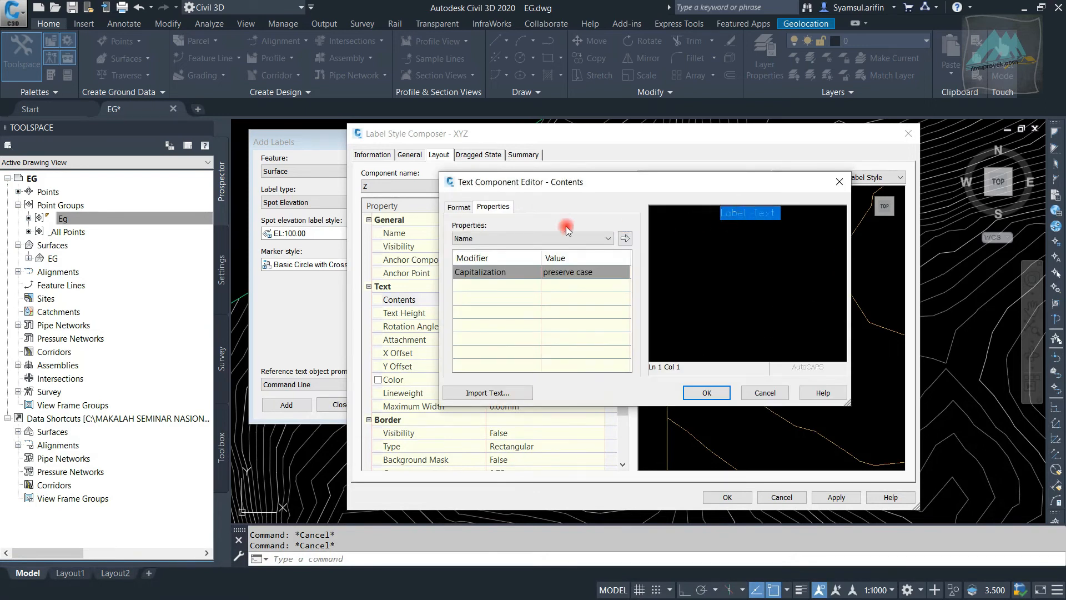
pyautogui.click(466, 209)
pyautogui.click(494, 264)
pyautogui.click(498, 273)
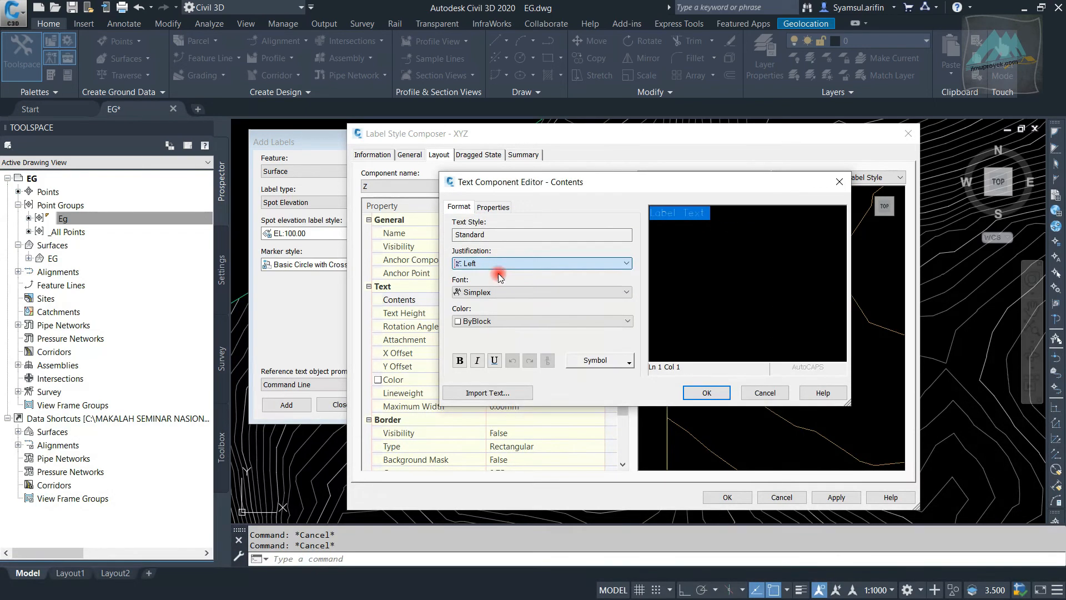
pyautogui.click(493, 206)
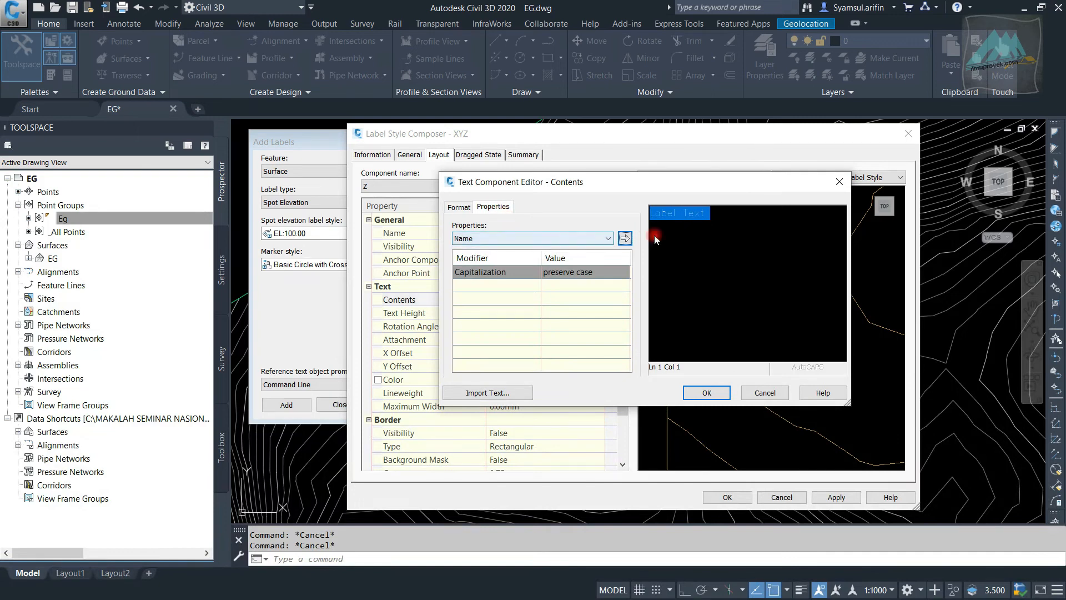
pyautogui.moveTo(706, 213); pyautogui.dragTo(664, 212)
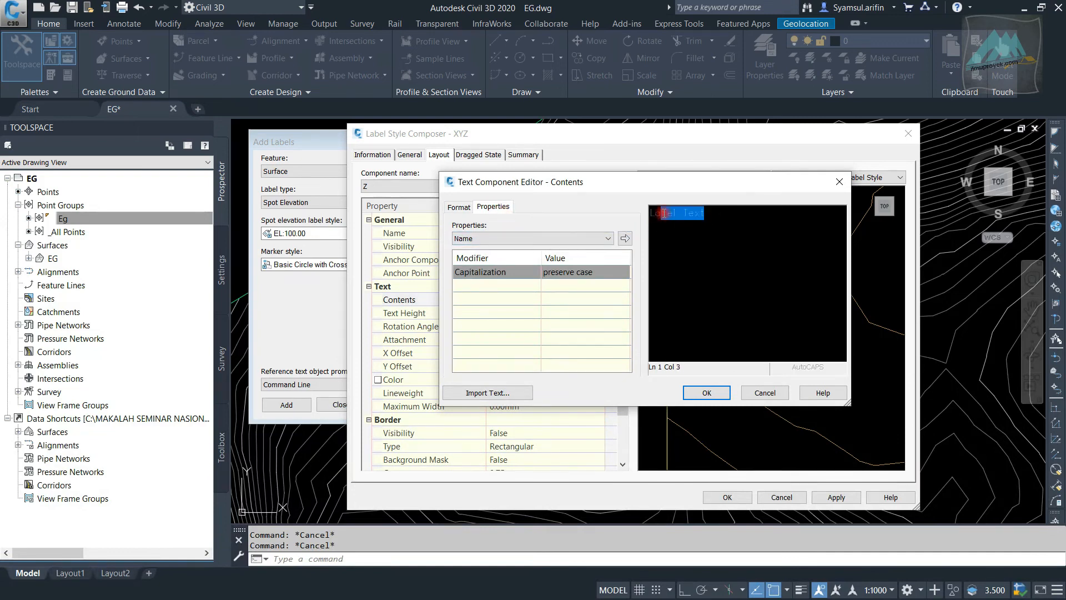
pyautogui.write('Z =')
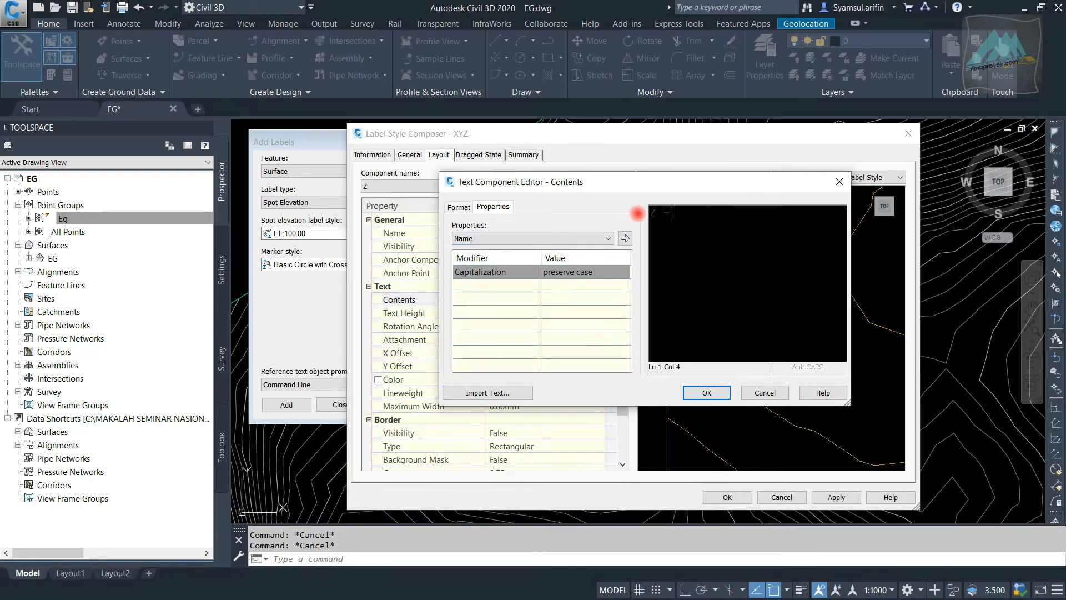
# Insert the Surface Elevation property after "Z =" in the Z component's contents and accept the text
pyautogui.click(539, 242)
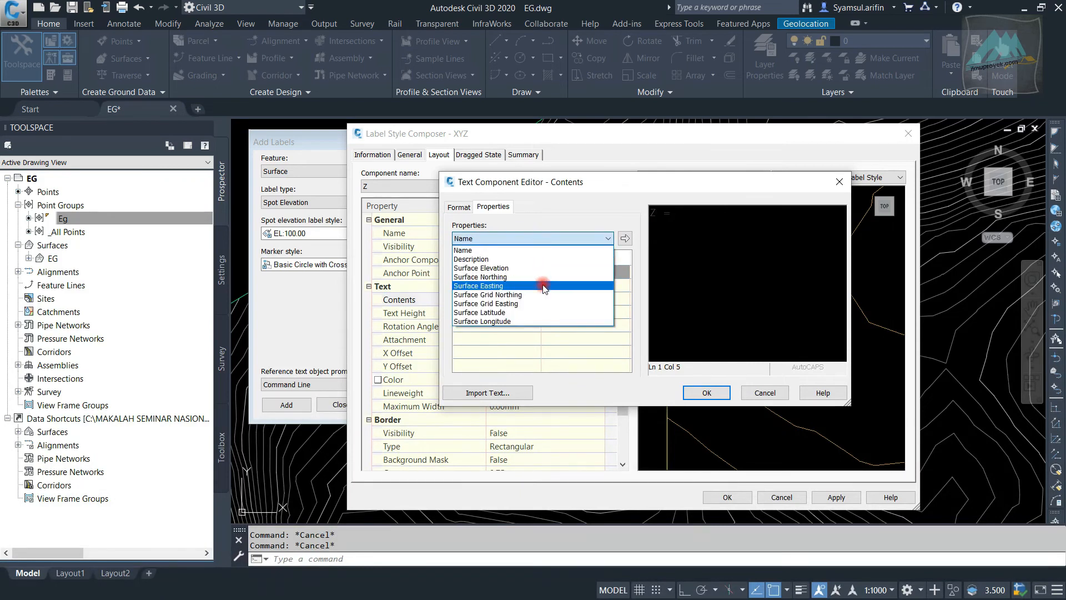
pyautogui.click(547, 268)
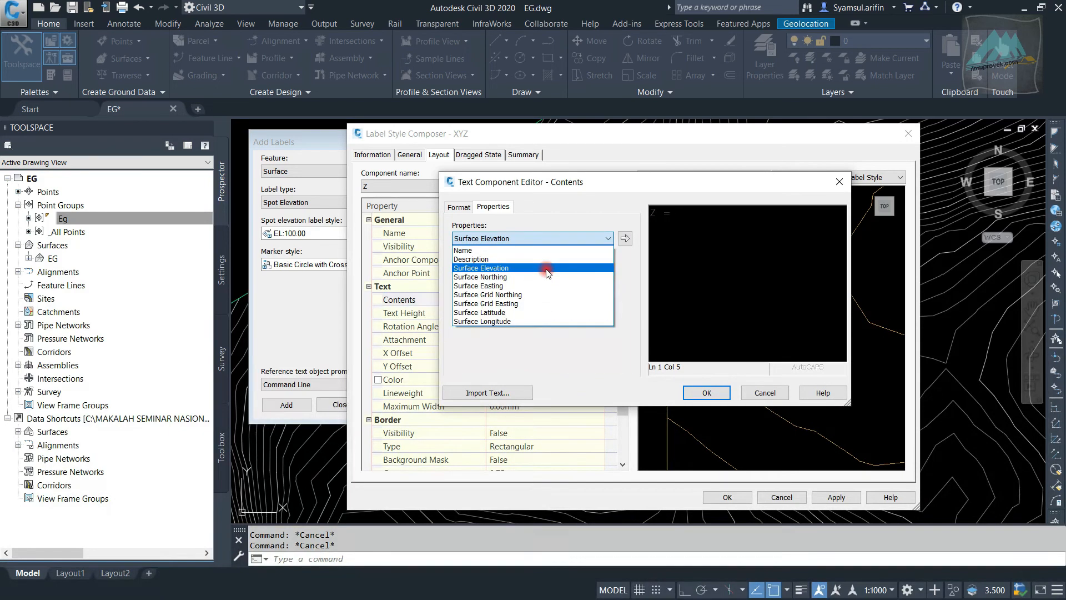
pyautogui.click(626, 238)
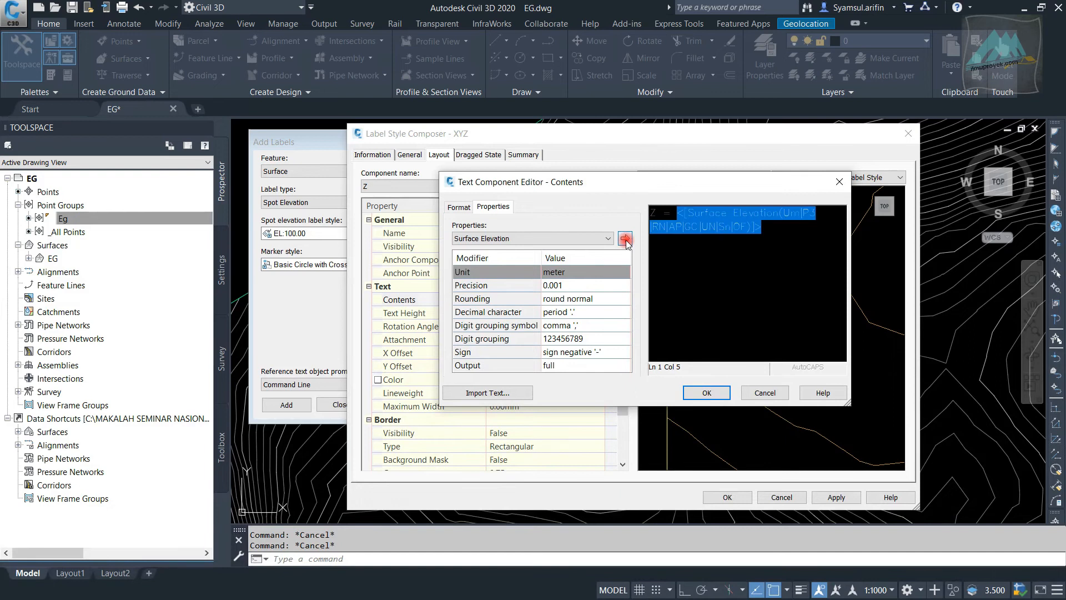
pyautogui.click(706, 393)
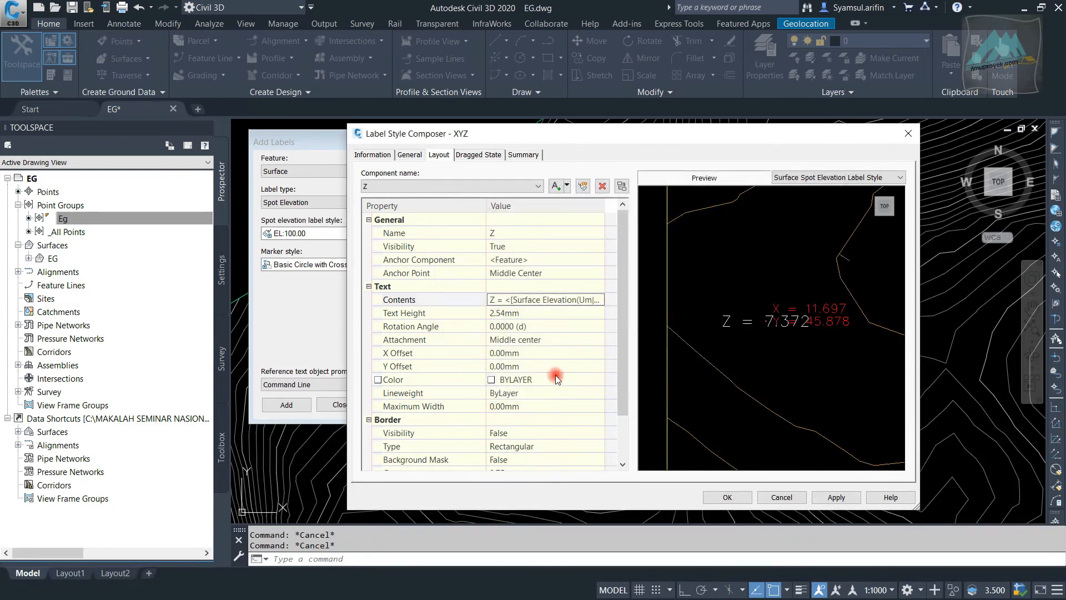
# Set the Z component's text height to 2 mm and its attachment to Middle left
pyautogui.click(568, 339)
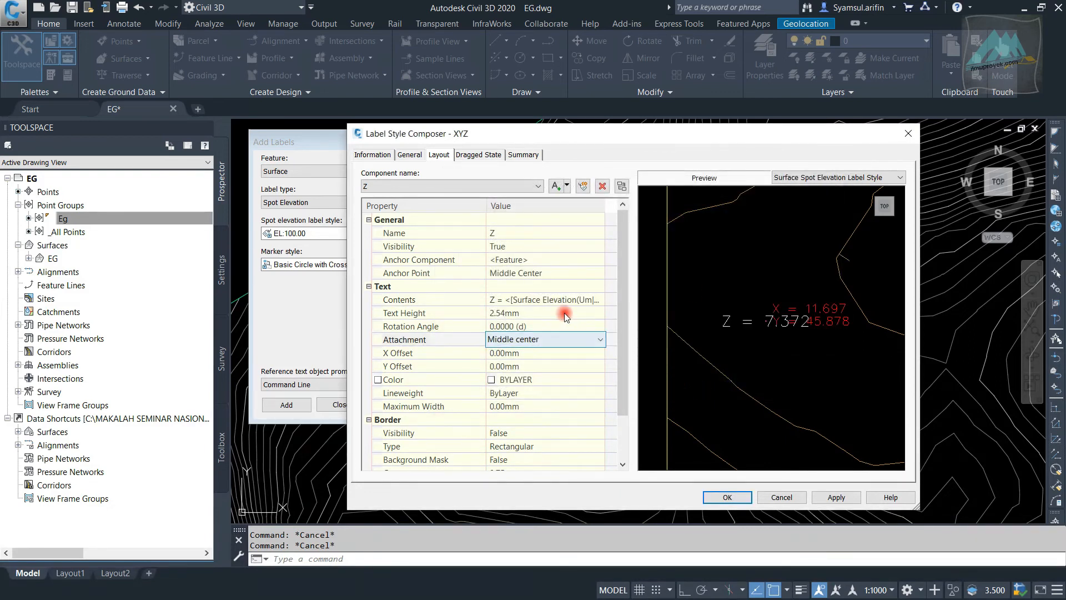
pyautogui.click(565, 313)
pyautogui.click(562, 340)
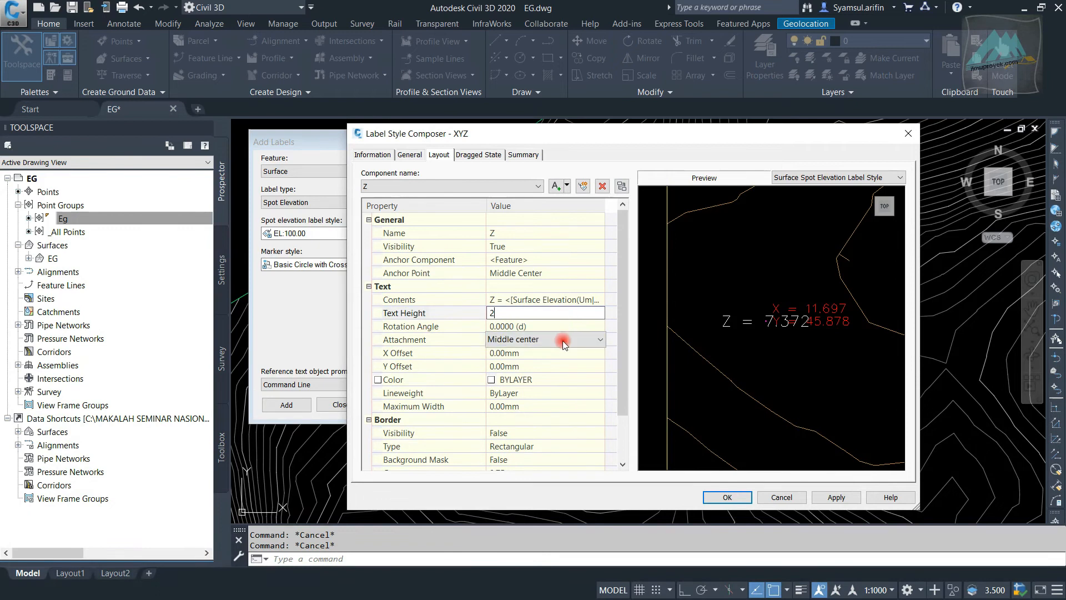
pyautogui.click(568, 341)
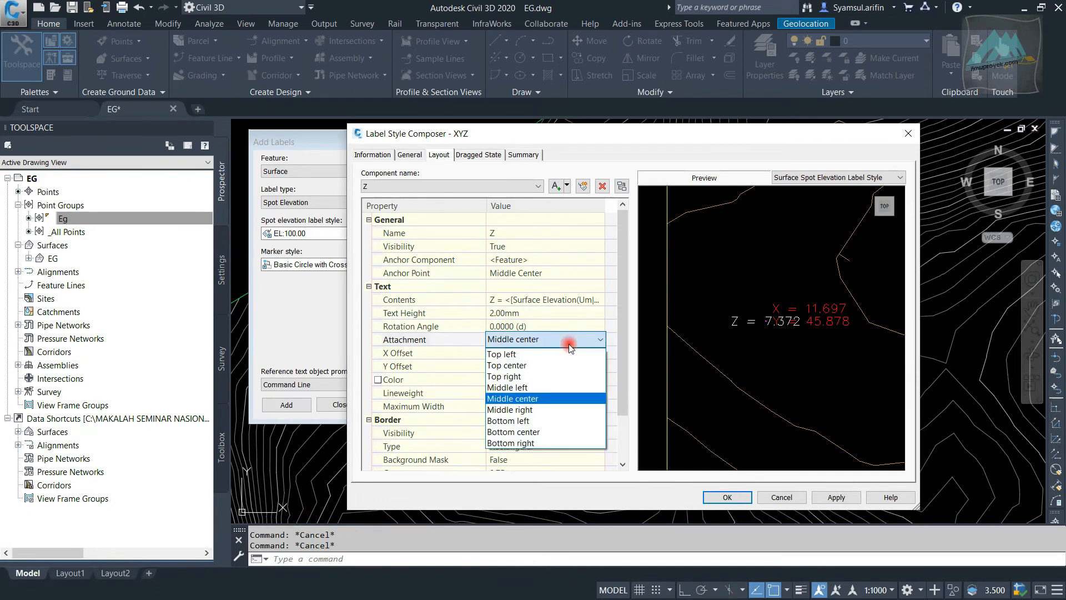
pyautogui.click(567, 388)
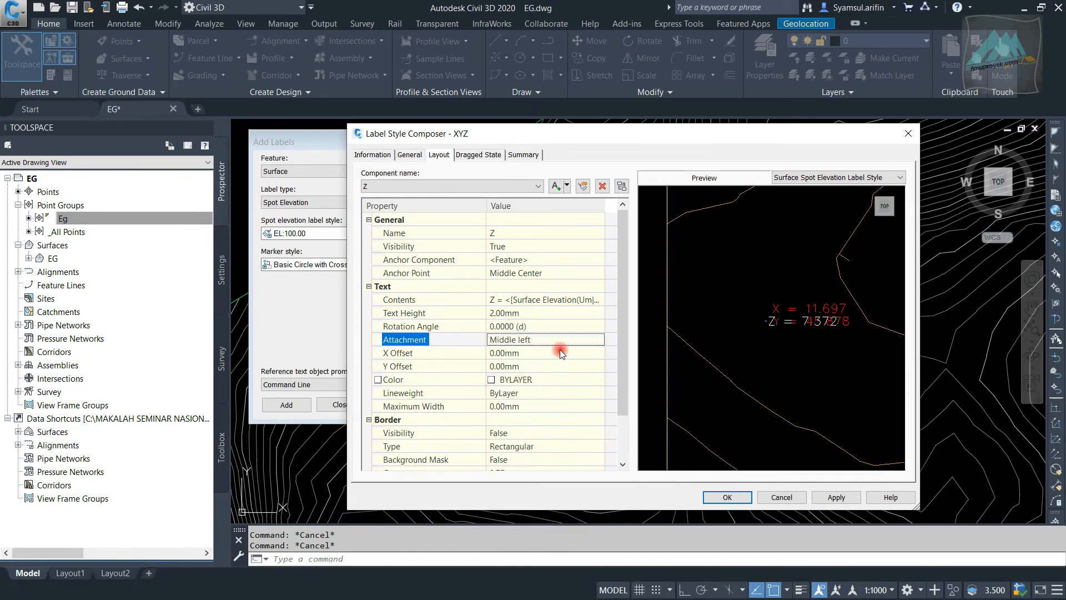
# Set the Z component's Y offset to -3 mm and its X offset to 1 mm
pyautogui.click(538, 367)
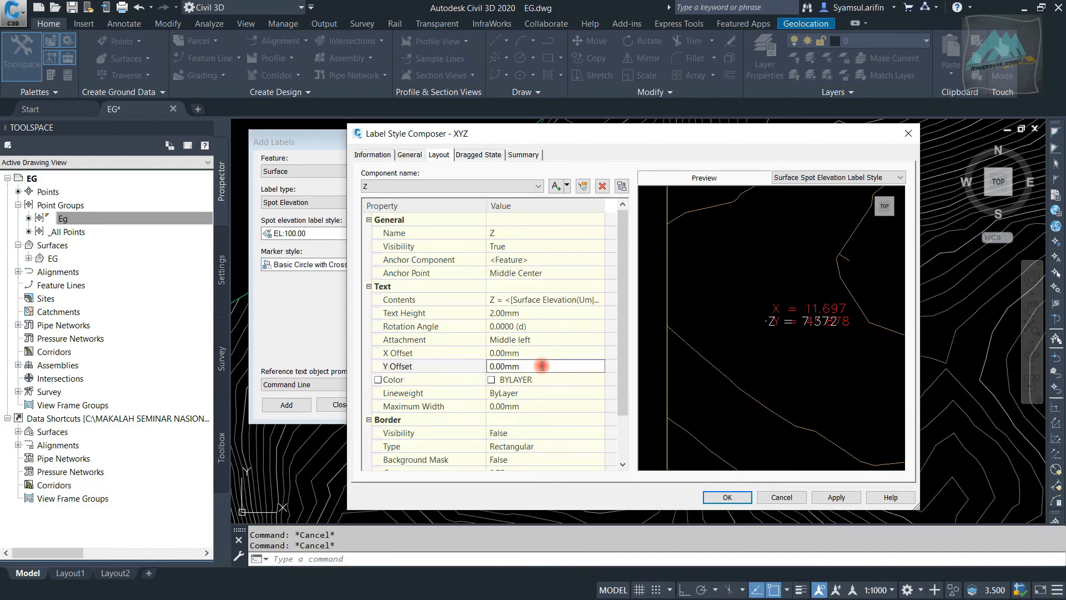
pyautogui.moveTo(541, 366); pyautogui.dragTo(487, 367)
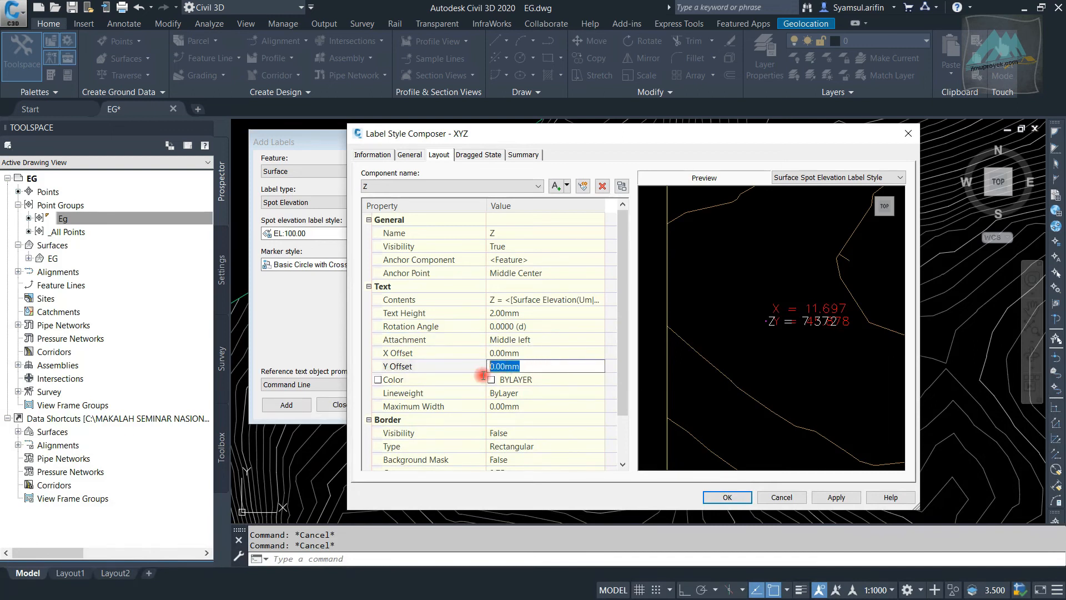
pyautogui.write('-3')
pyautogui.click(551, 351)
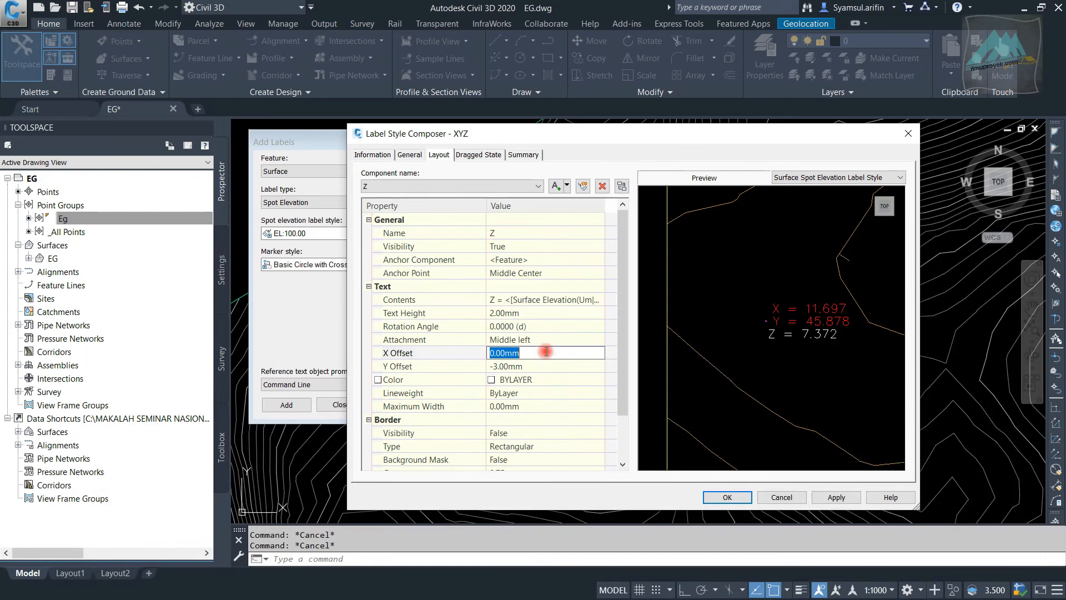
pyautogui.write('1')
pyautogui.click(571, 340)
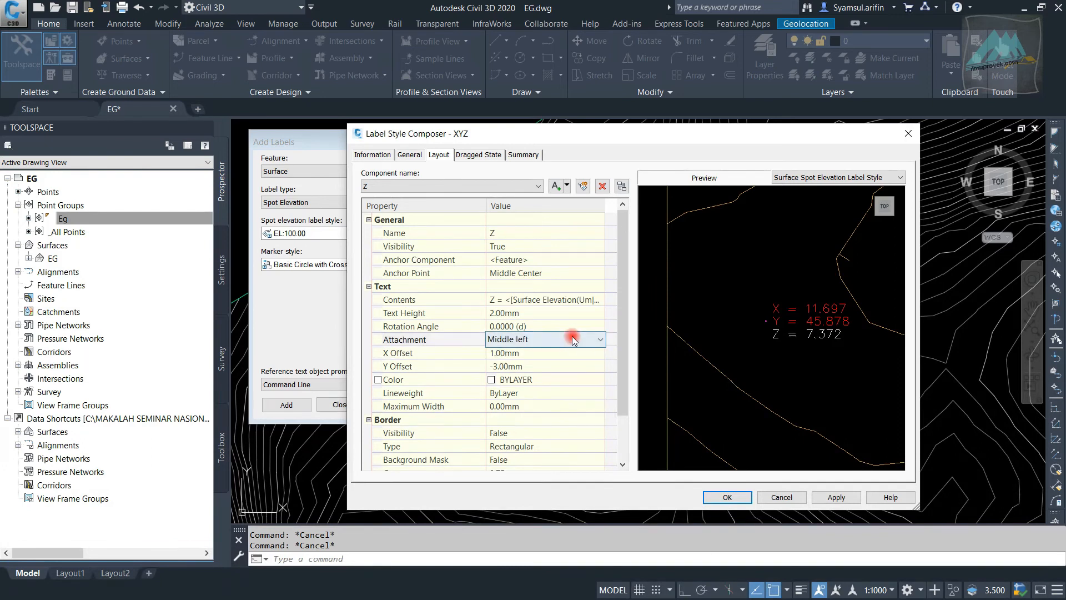
# Change the Z component's text color to red and accept the finished XYZ label style
pyautogui.click(538, 374)
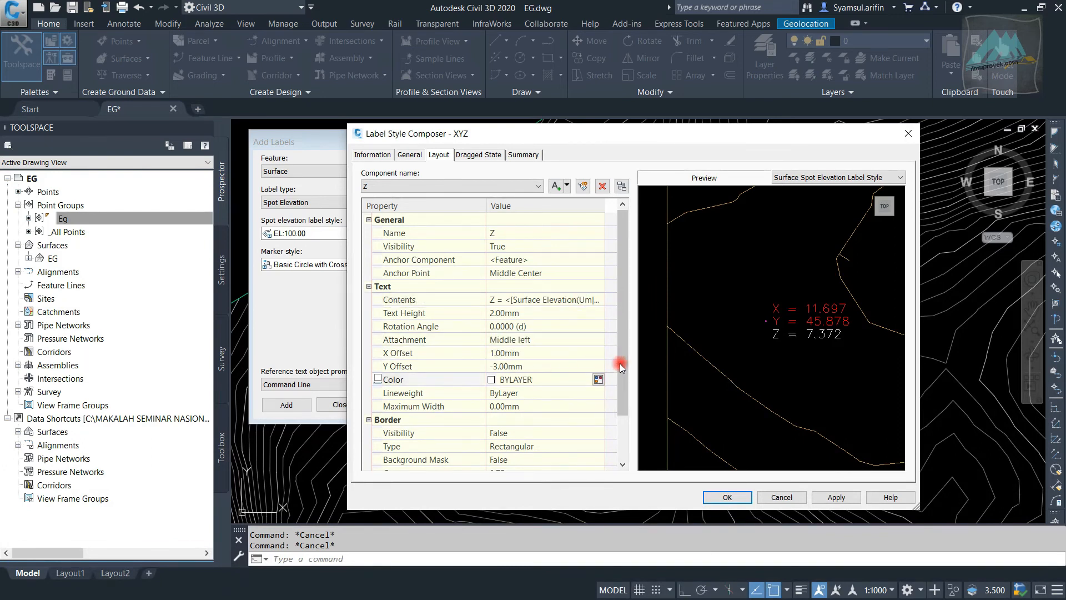
pyautogui.click(597, 379)
pyautogui.click(746, 269)
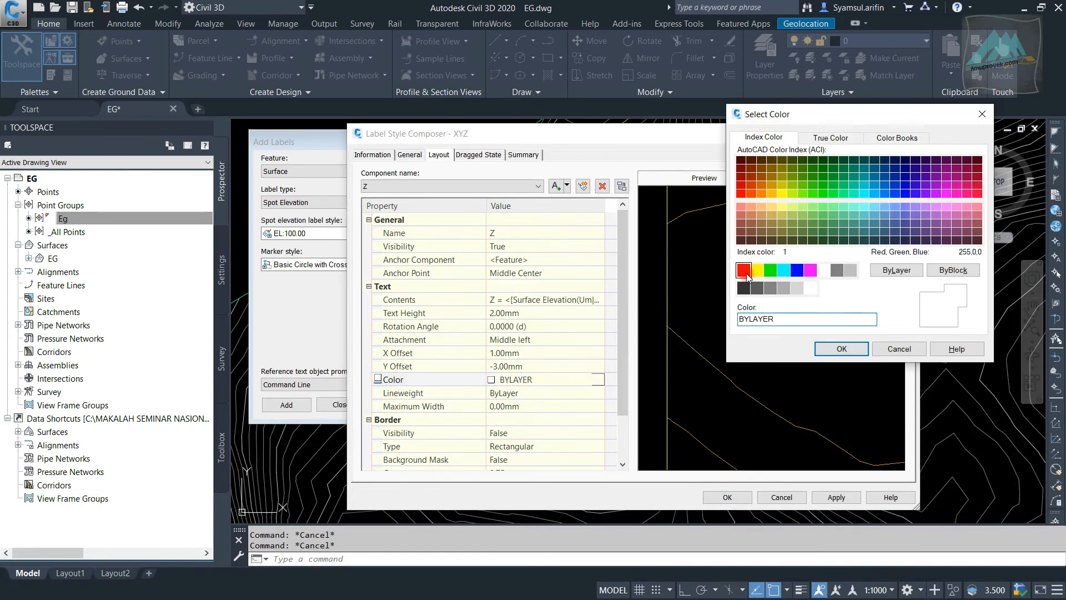
pyautogui.click(841, 345)
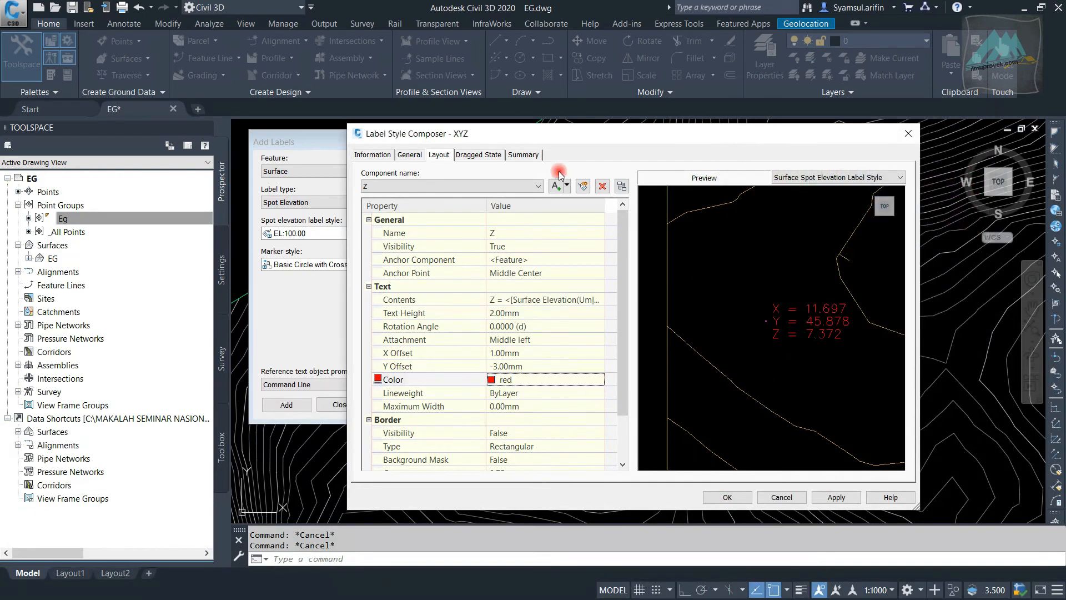
pyautogui.click(728, 497)
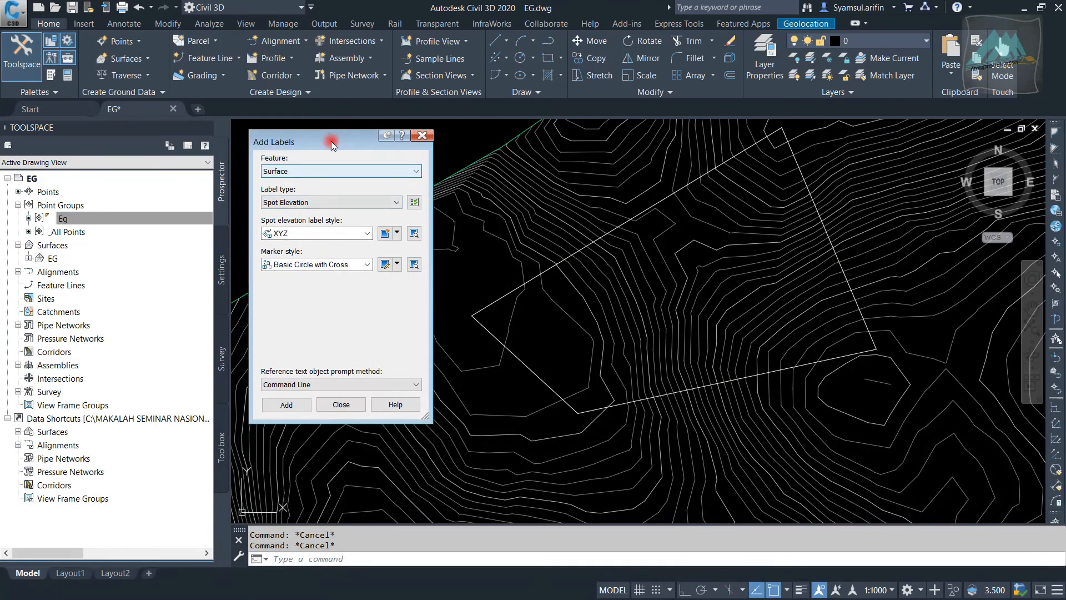
# Move the Add Labels dialog aside and choose Basic Circle with Cross as the marker style for the spot elevation labels
pyautogui.moveTo(331, 143); pyautogui.dragTo(636, 109)
pyautogui.click(663, 218)
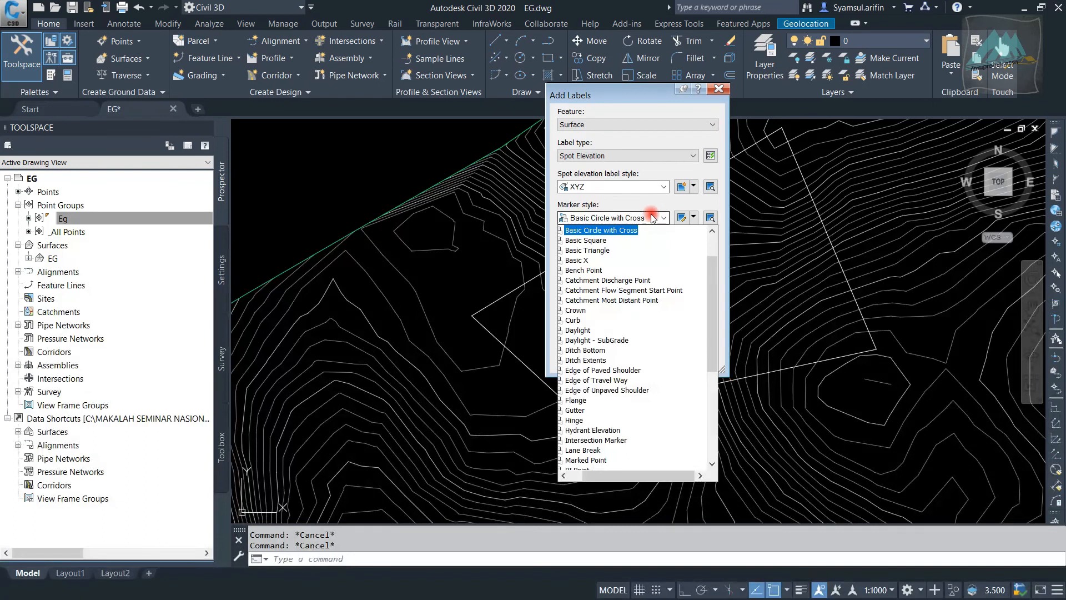
pyautogui.scroll(2, 616, 274)
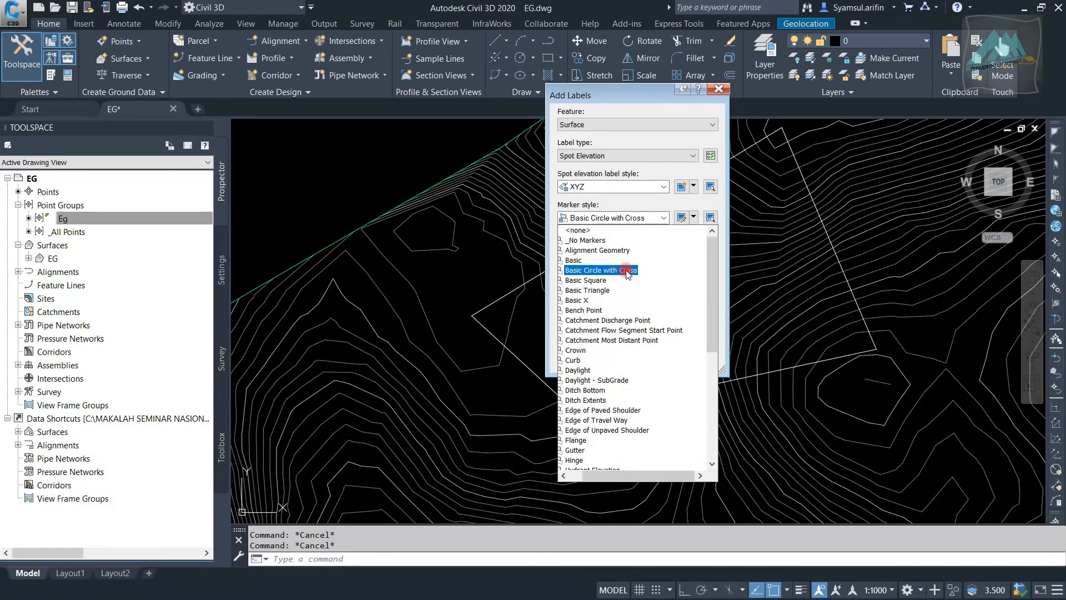
pyautogui.click(626, 271)
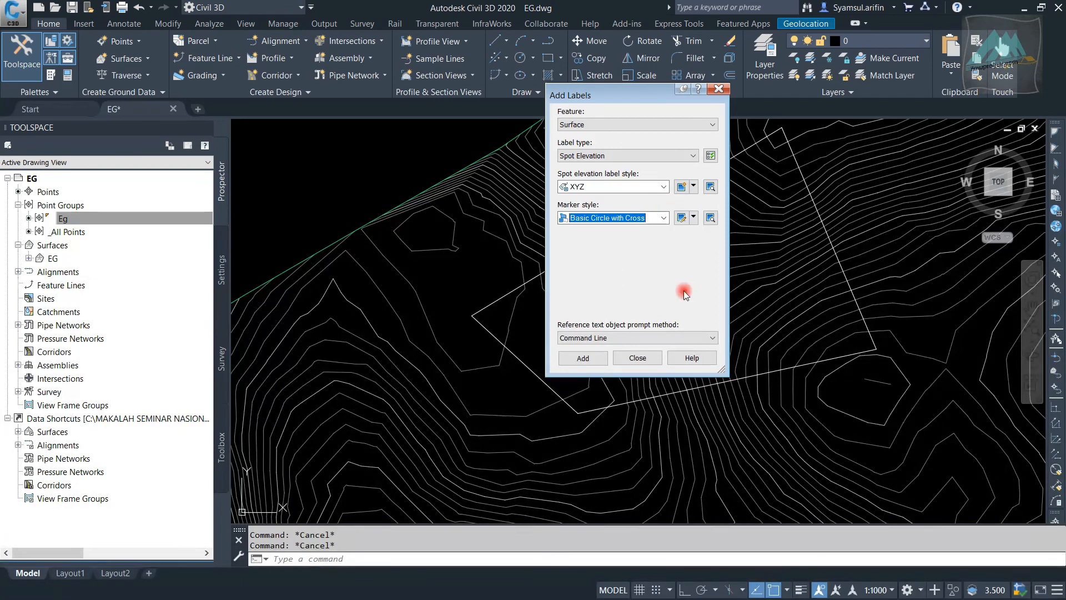
# Start adding XYZ spot elevation labels to the EG surface and label the polyline's west corner, moving the Add Labels dialog aside
pyautogui.click(583, 359)
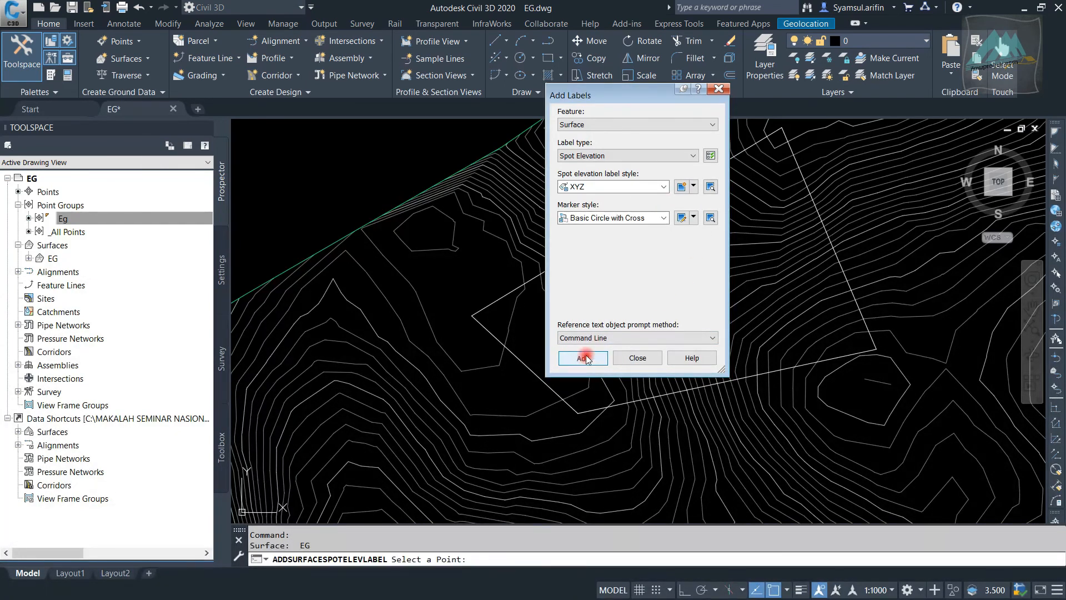
pyautogui.moveTo(636, 93); pyautogui.dragTo(601, 110)
pyautogui.click(614, 174)
pyautogui.click(614, 174)
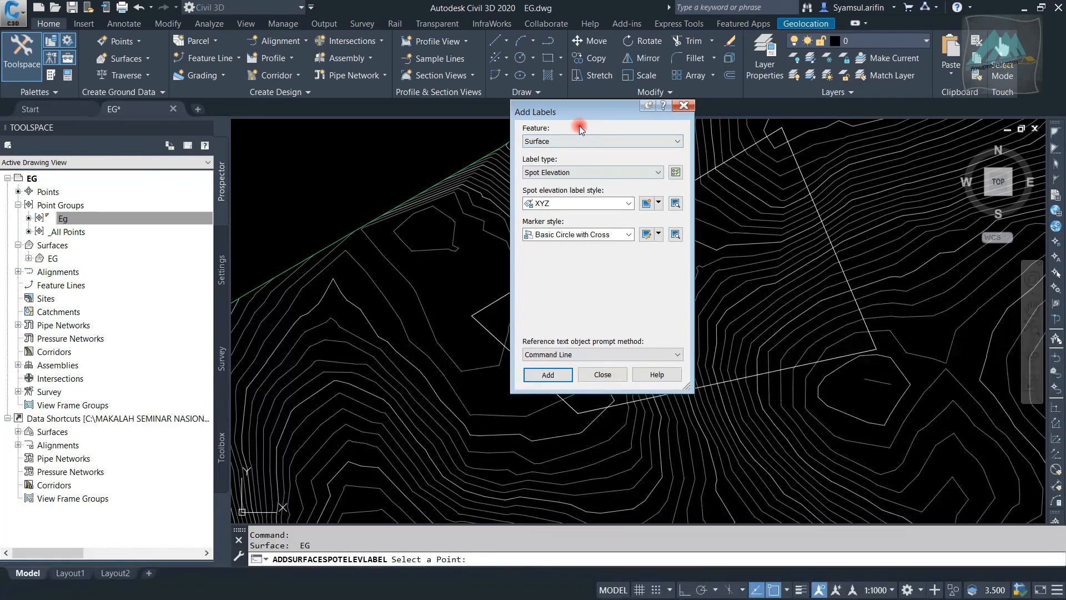
pyautogui.press('Return')
pyautogui.scroll(5, 453, 285)
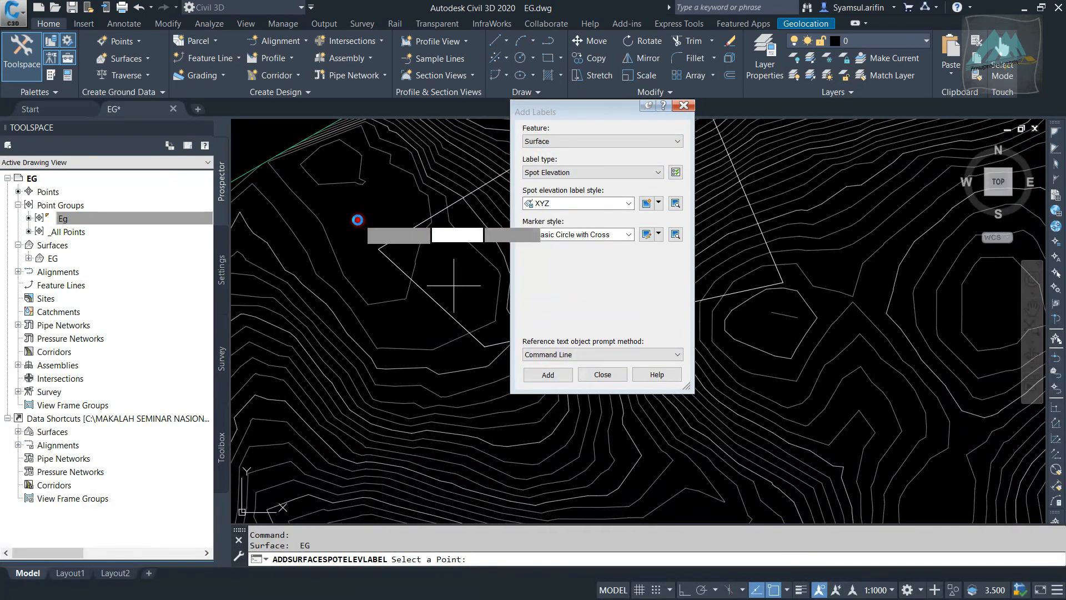
pyautogui.scroll(5, 365, 239)
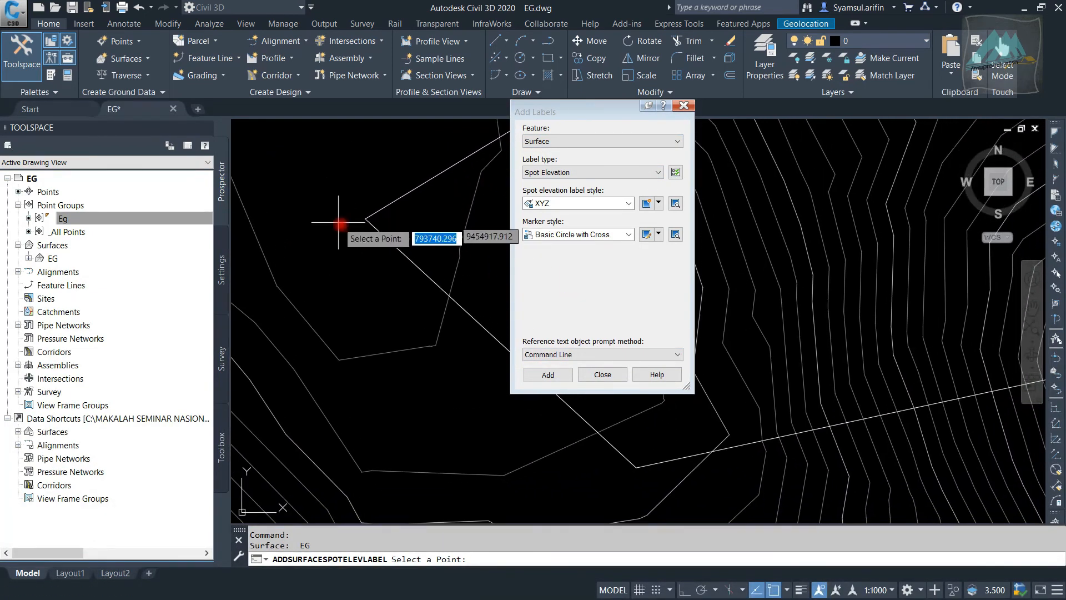
pyautogui.scroll(-8, 358, 209)
pyautogui.scroll(6, 326, 273)
pyautogui.scroll(5, 330, 269)
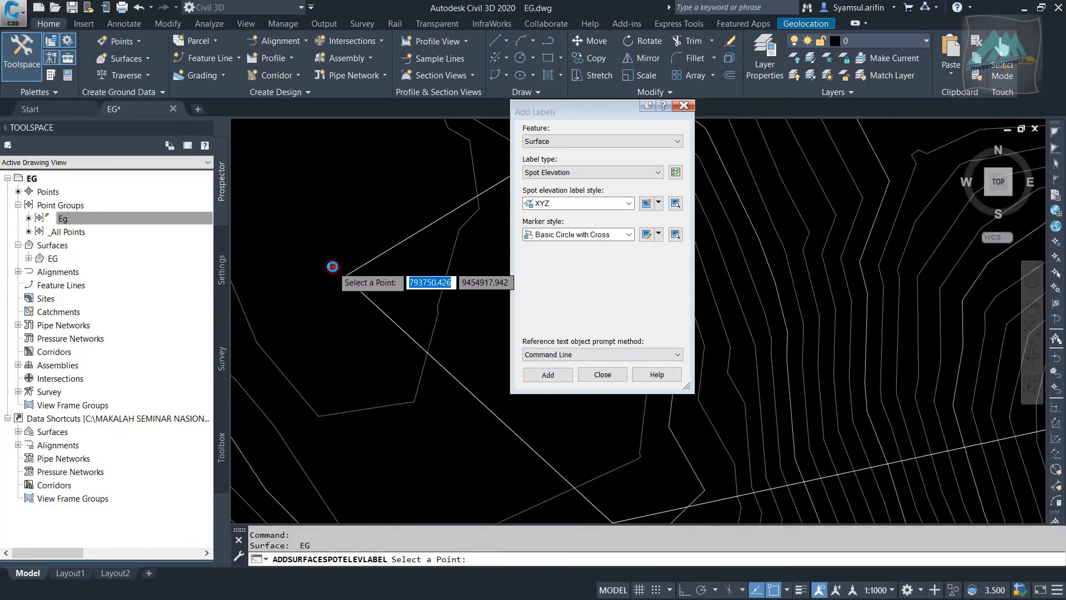
pyautogui.moveTo(364, 292); pyautogui.dragTo(339, 257, button='middle')
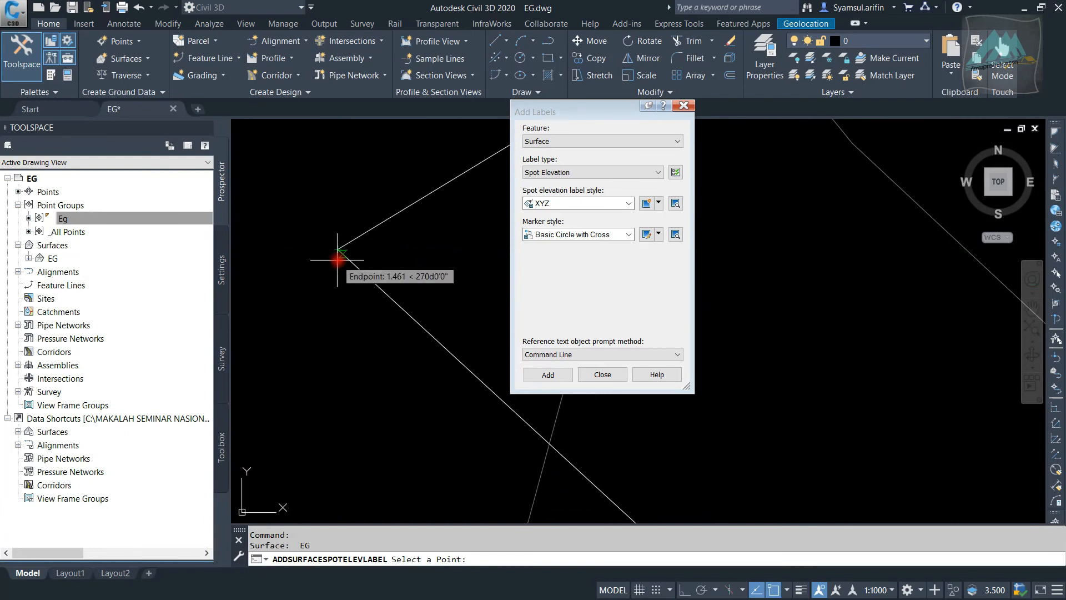
# Place an XYZ spot elevation label at the polyline's south corner
pyautogui.scroll(-5, 300, 271)
pyautogui.scroll(5, 388, 345)
pyautogui.click(345, 351)
pyautogui.scroll(-5, 356, 339)
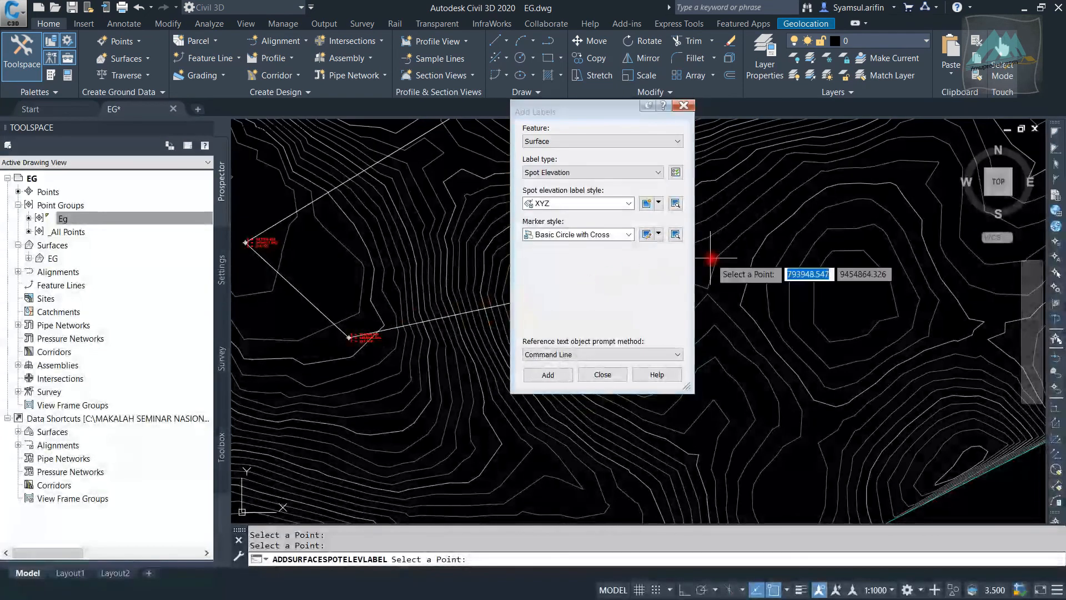
# Place XYZ spot elevation labels at the polyline's east and north corners
pyautogui.scroll(5, 357, 298)
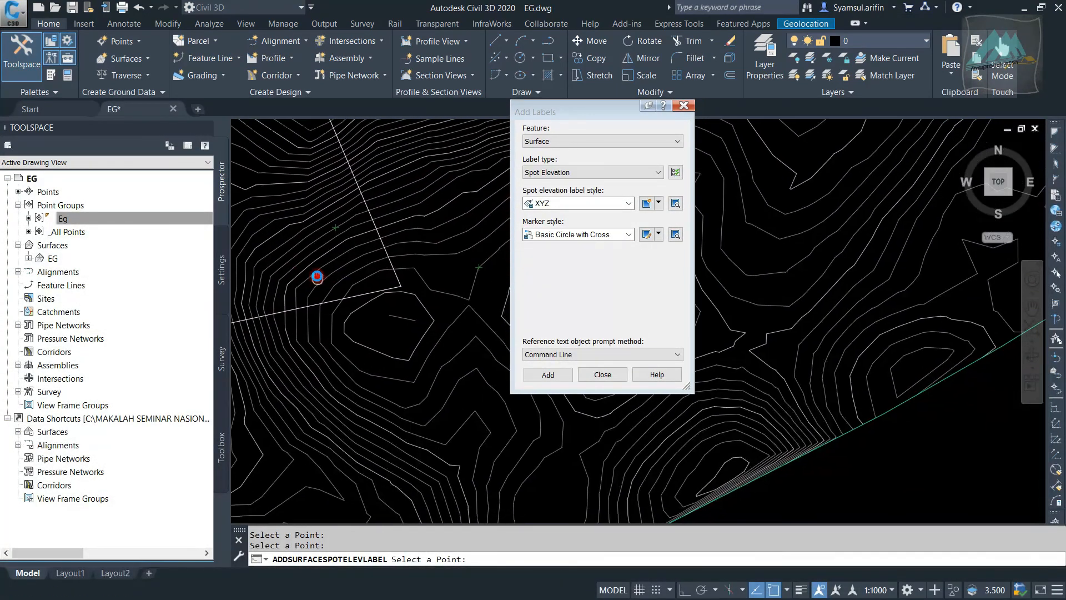
pyautogui.scroll(3, 354, 287)
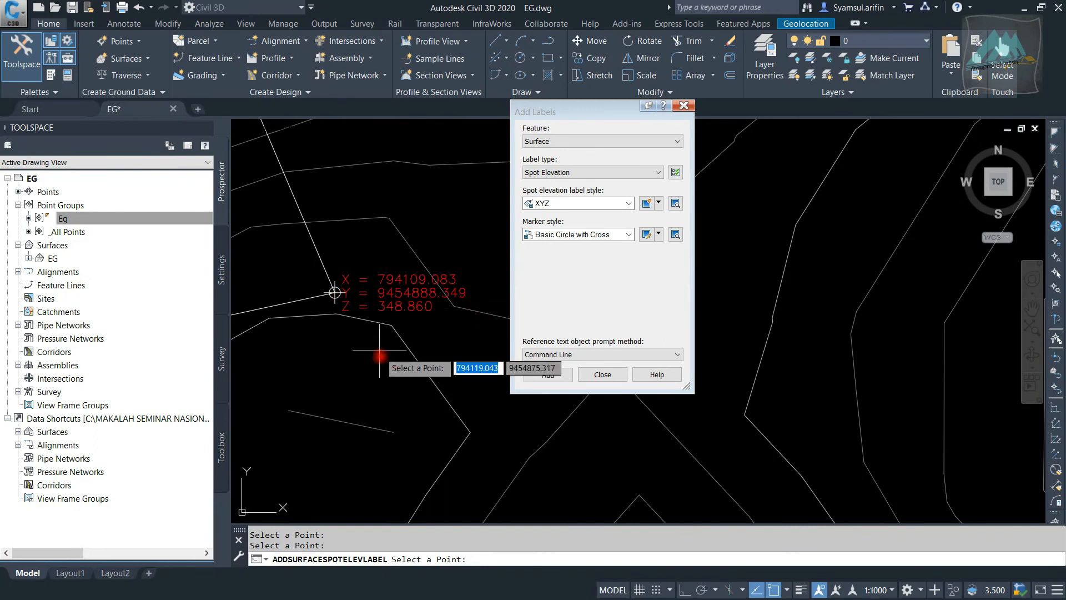
pyautogui.scroll(-6, 372, 340)
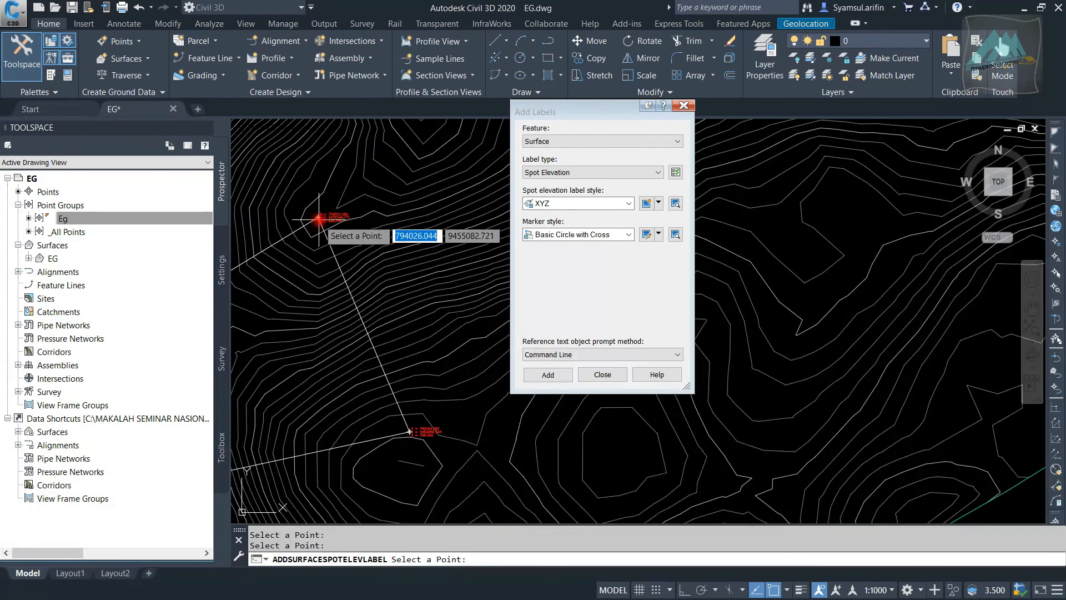
# Label three surface points west of the polyline at about X,Y 793715,9454993, 793715,9454949 and 793700,9454881
pyautogui.scroll(-6, 383, 207)
pyautogui.scroll(6, 336, 179)
pyautogui.moveTo(380, 181); pyautogui.dragTo(309, 289, button='middle')
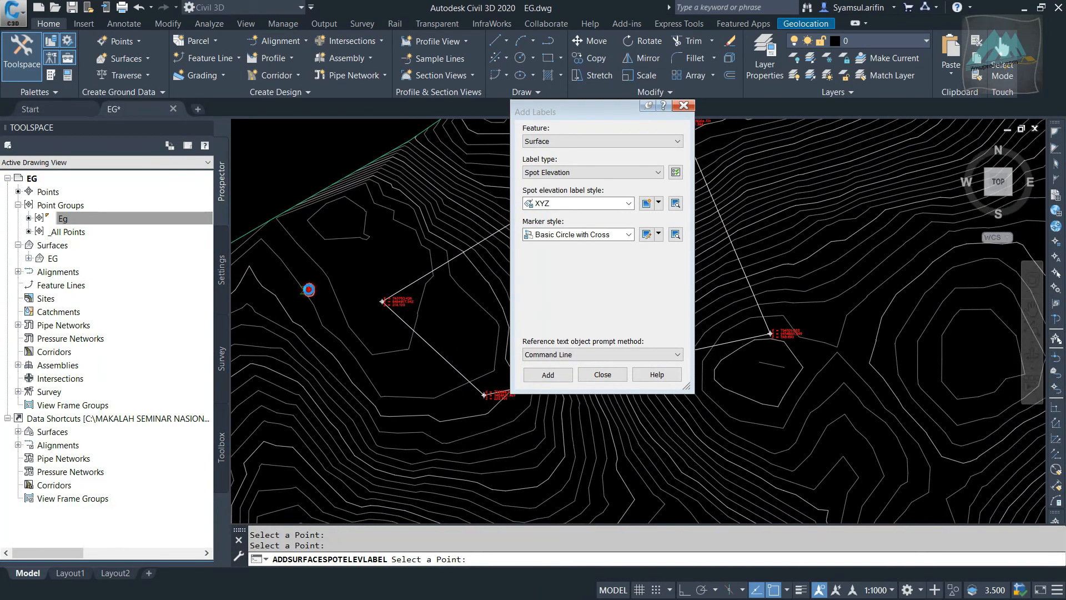
pyautogui.scroll(3, 332, 205)
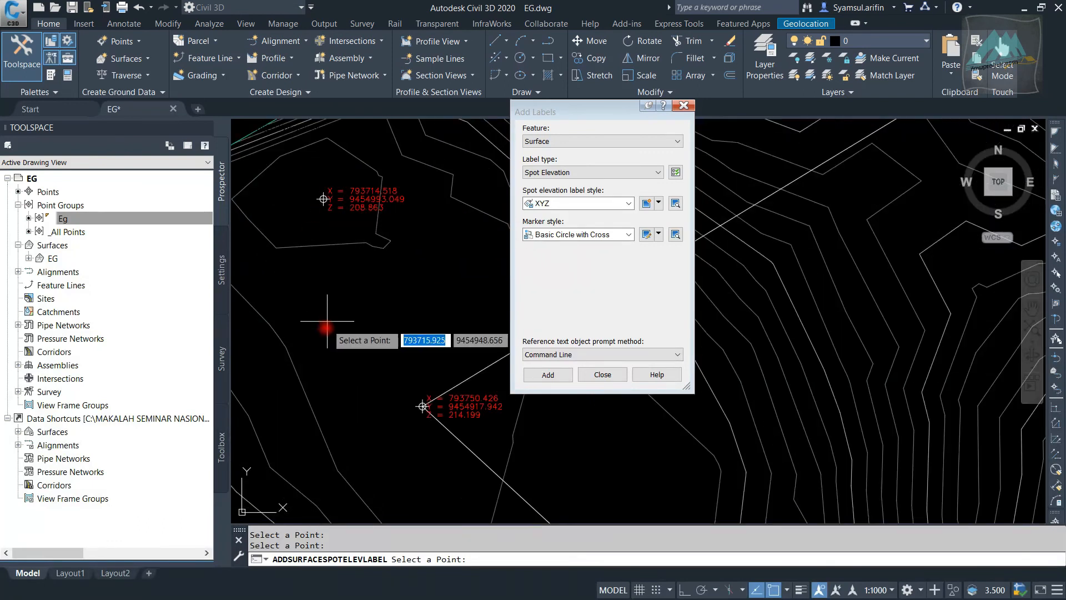
pyautogui.scroll(-4, 366, 232)
pyautogui.scroll(3, 351, 301)
pyautogui.scroll(3, 342, 296)
pyautogui.click(340, 278)
# Label two surface points south of the polyline at about X,Y 793760,9454791 and 793970,9454739
pyautogui.scroll(-2, 298, 213)
pyautogui.scroll(-4, 299, 214)
pyautogui.scroll(4, 340, 313)
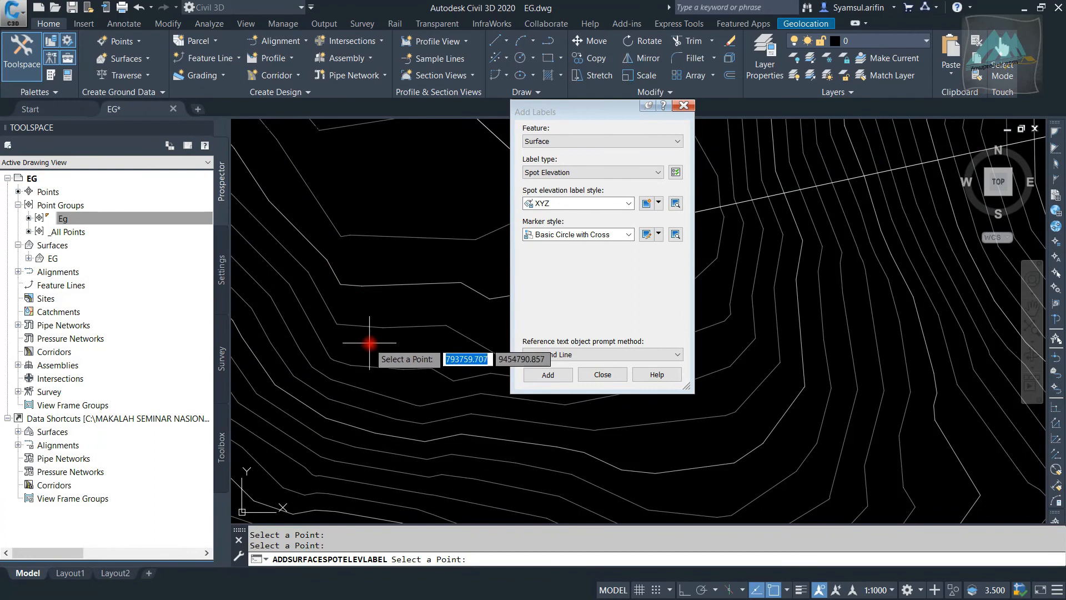
pyautogui.scroll(-4, 369, 344)
pyautogui.scroll(4, 392, 303)
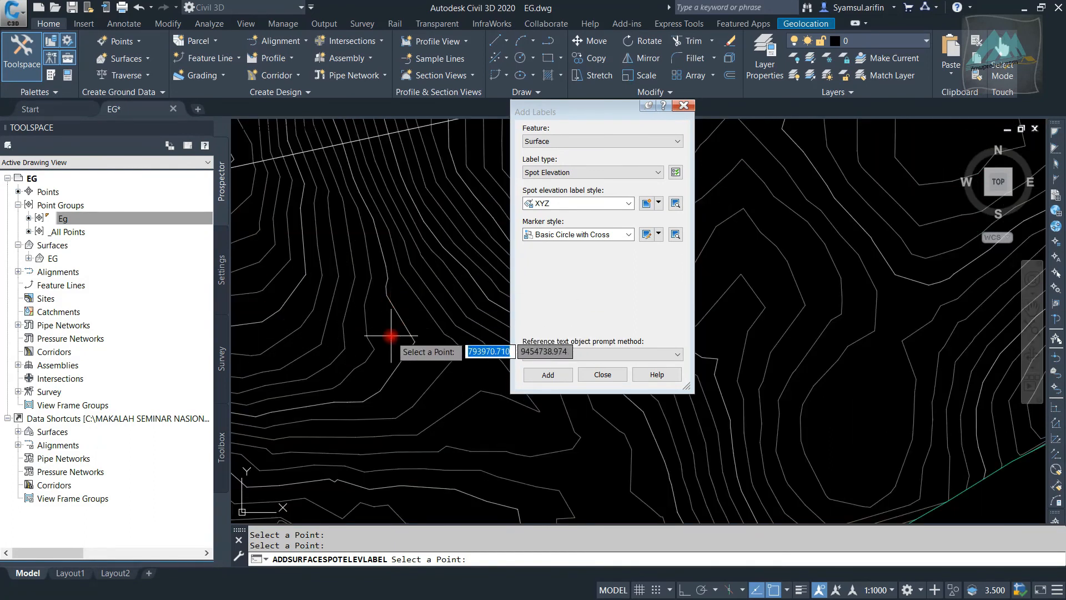
pyautogui.scroll(-4, 391, 335)
pyautogui.scroll(4, 322, 322)
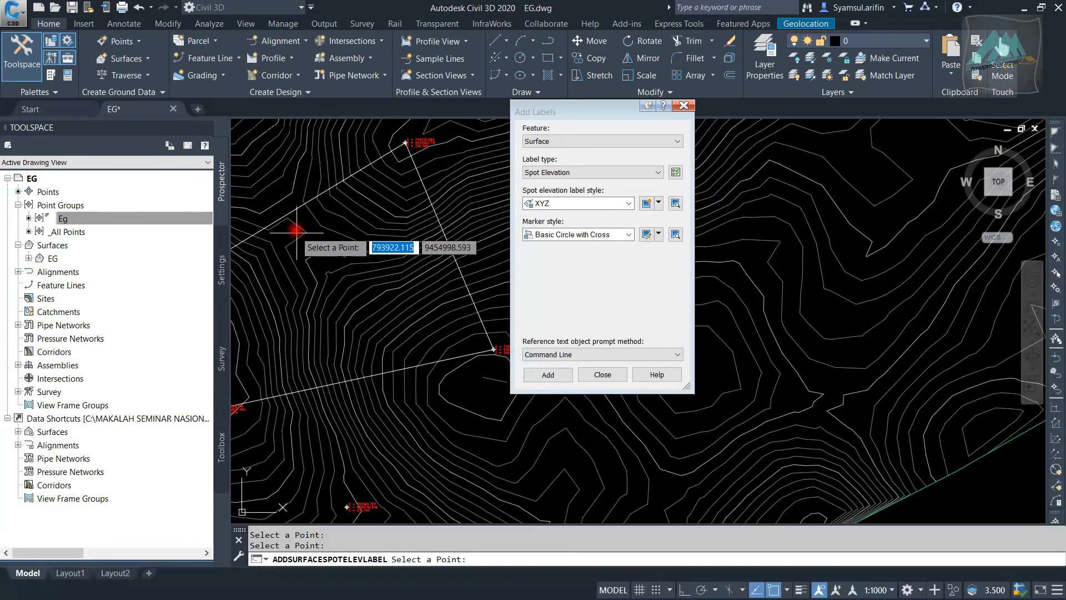
# Label a point on the polyline's northwest side and close the Add Labels dialog
pyautogui.scroll(4, 280, 219)
pyautogui.moveTo(288, 219)
pyautogui.mouseDown(button='middle')
pyautogui.moveTo(309, 231)
pyautogui.moveTo(403, 364)
pyautogui.mouseUp(button='middle')
pyautogui.scroll(-4, 410, 361)
pyautogui.scroll(-5, 361, 325)
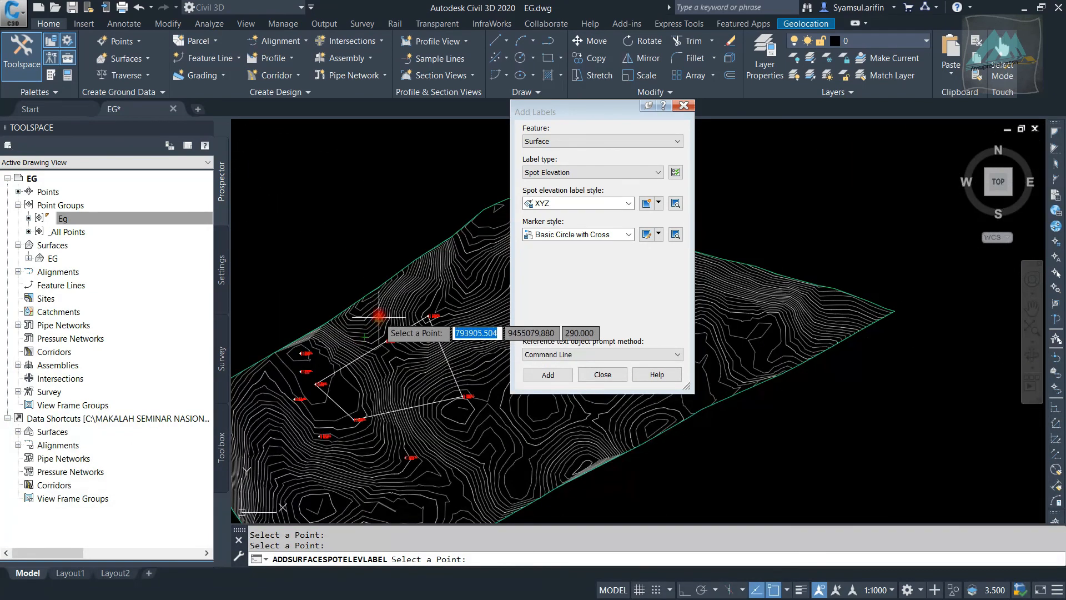
pyautogui.scroll(1, 397, 213)
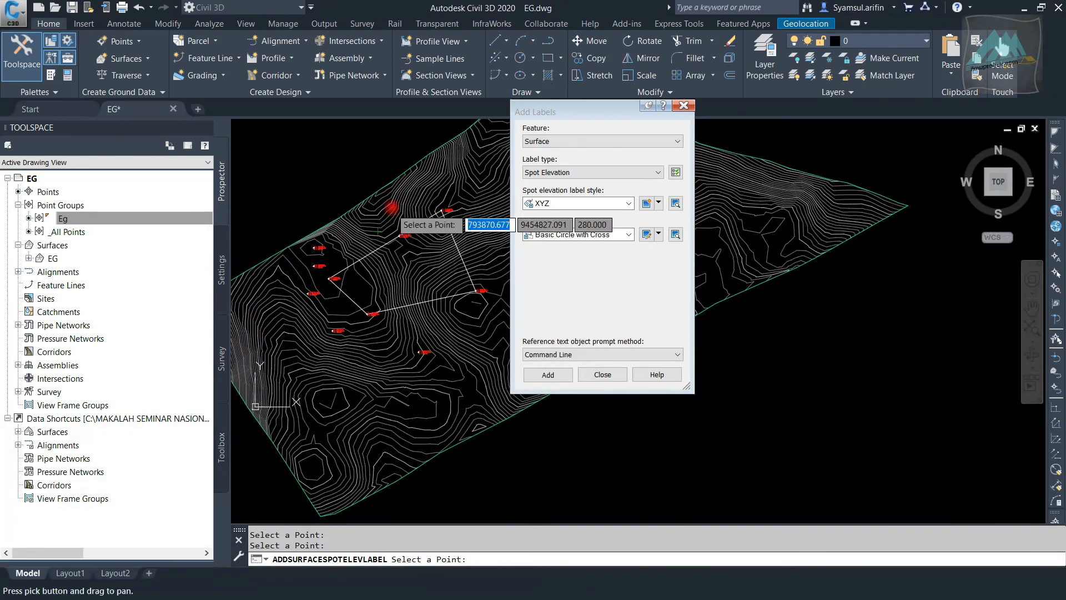
pyautogui.click(602, 374)
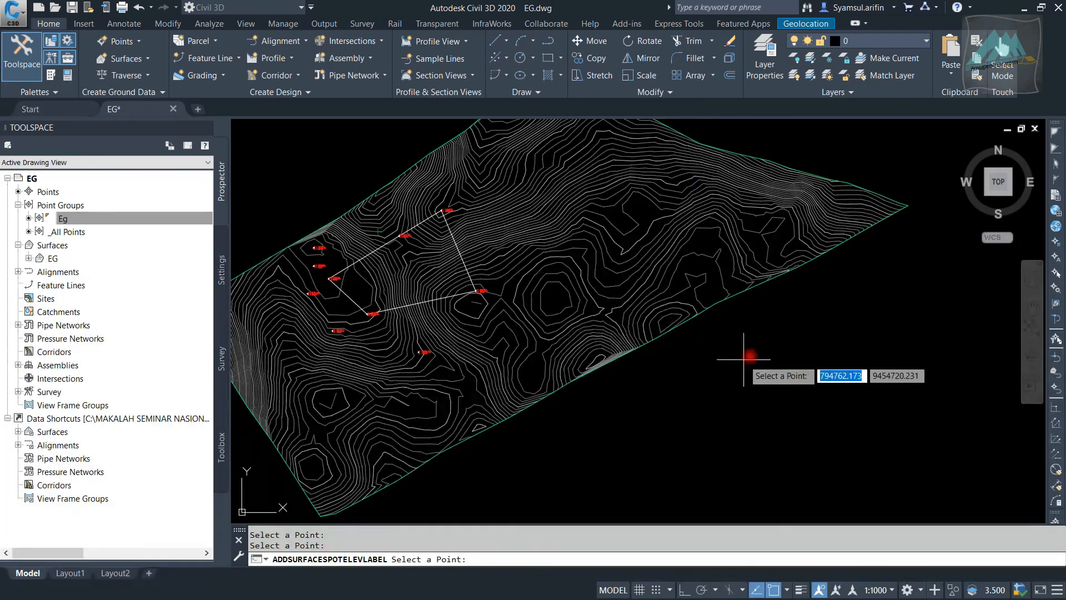
# End the labeling command and examine the XYZ labels at the polyline's corners and on the surrounding surface
pyautogui.scroll(3, 321, 256)
pyautogui.scroll(8, 320, 256)
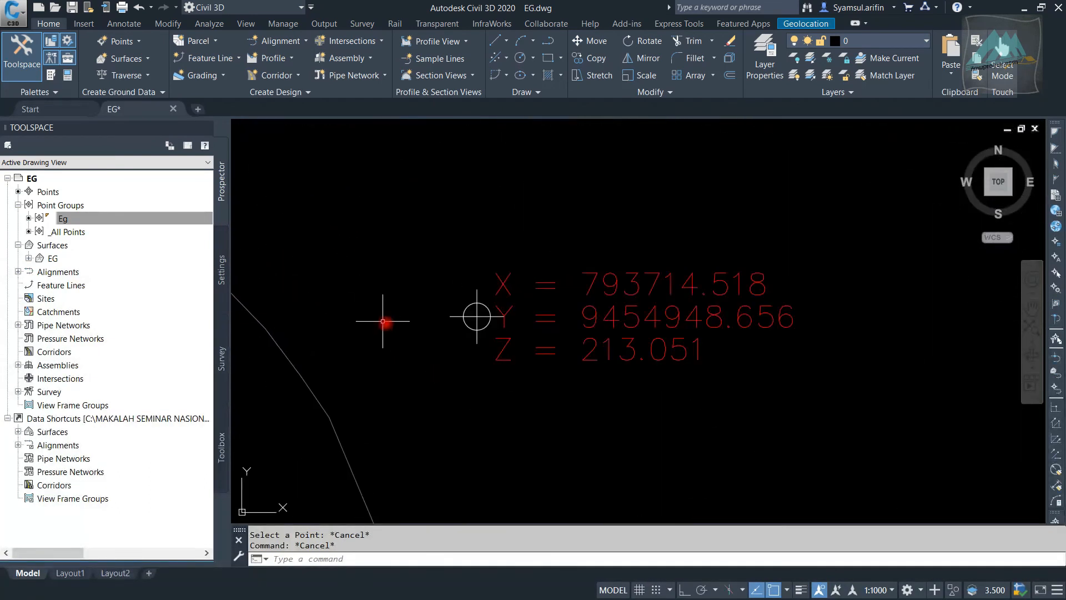
pyautogui.scroll(-8, 690, 169)
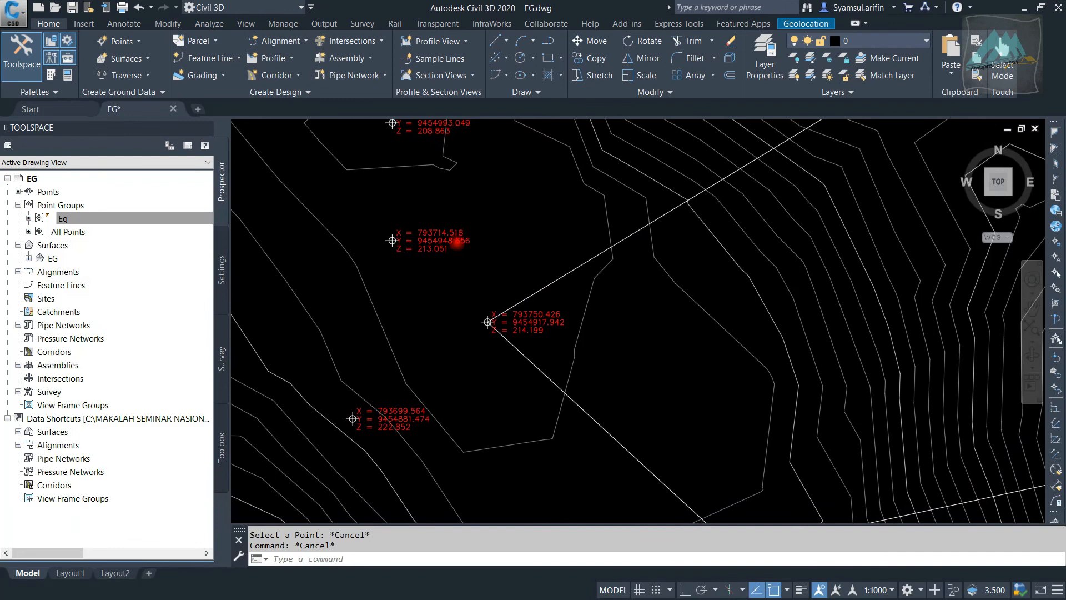
pyautogui.moveTo(726, 179); pyautogui.dragTo(508, 242, button='middle')
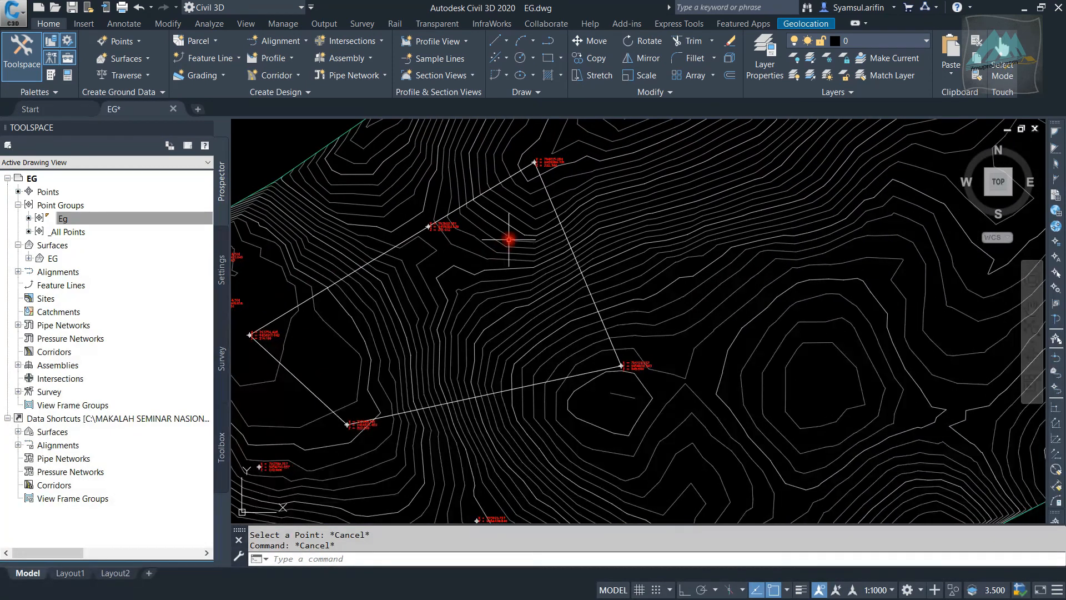
pyautogui.scroll(-2, 535, 230)
pyautogui.scroll(-4, 636, 193)
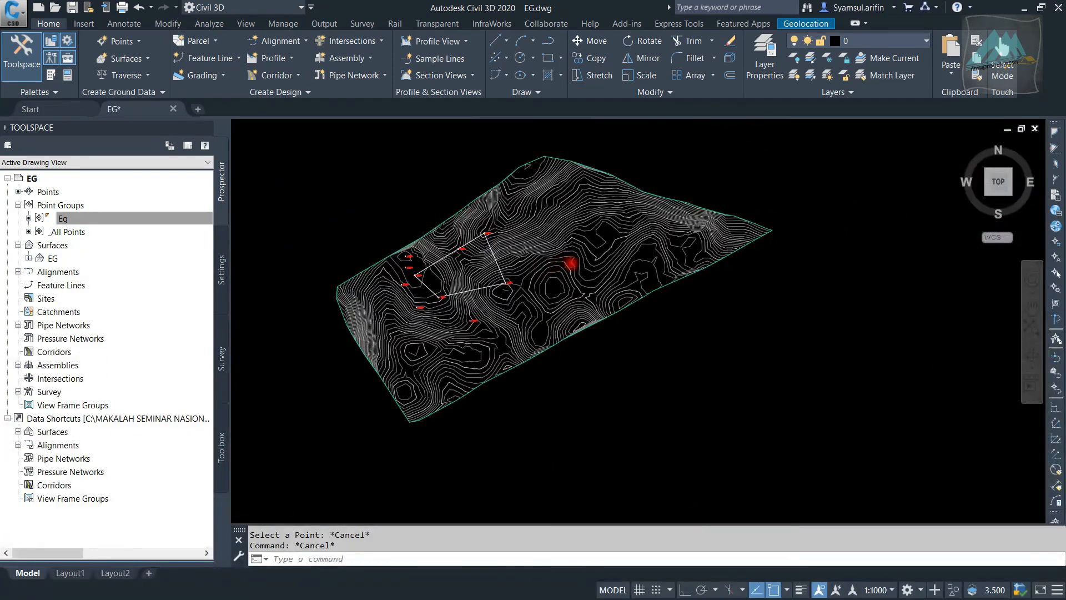
pyautogui.scroll(8, 607, 231)
pyautogui.press('Escape')
pyautogui.scroll(-10, 619, 209)
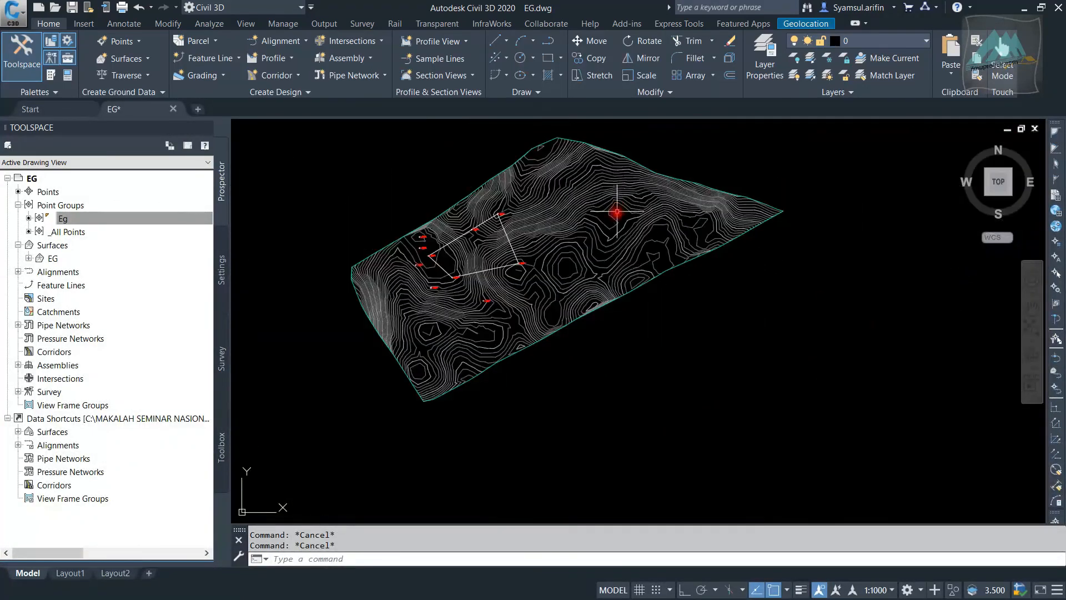
pyautogui.scroll(5, 476, 272)
pyautogui.scroll(-2, 672, 289)
pyautogui.moveTo(496, 367)
pyautogui.mouseDown(button='middle')
pyautogui.moveTo(488, 273)
pyautogui.moveTo(458, 347)
pyautogui.mouseUp(button='middle')
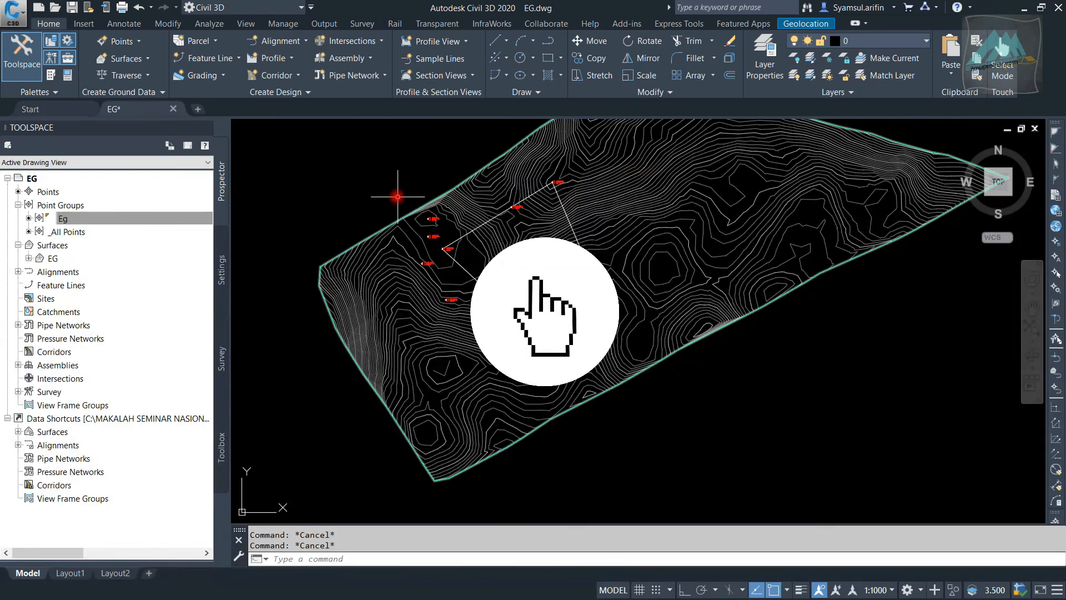
pyautogui.scroll(-2, 394, 194)
pyautogui.scroll(4, 350, 224)
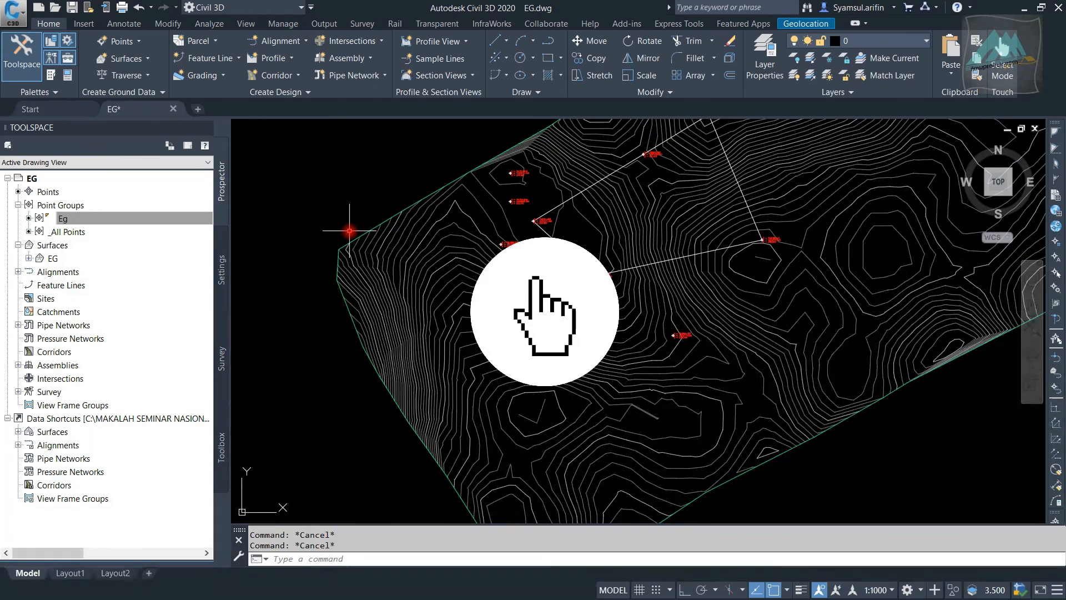
pyautogui.scroll(-4, 416, 281)
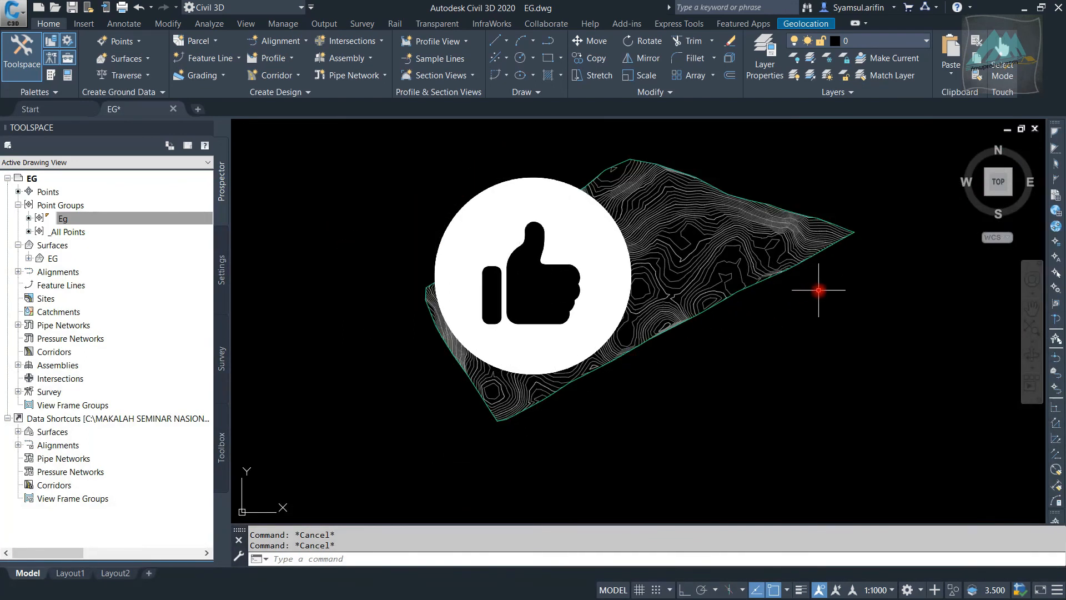